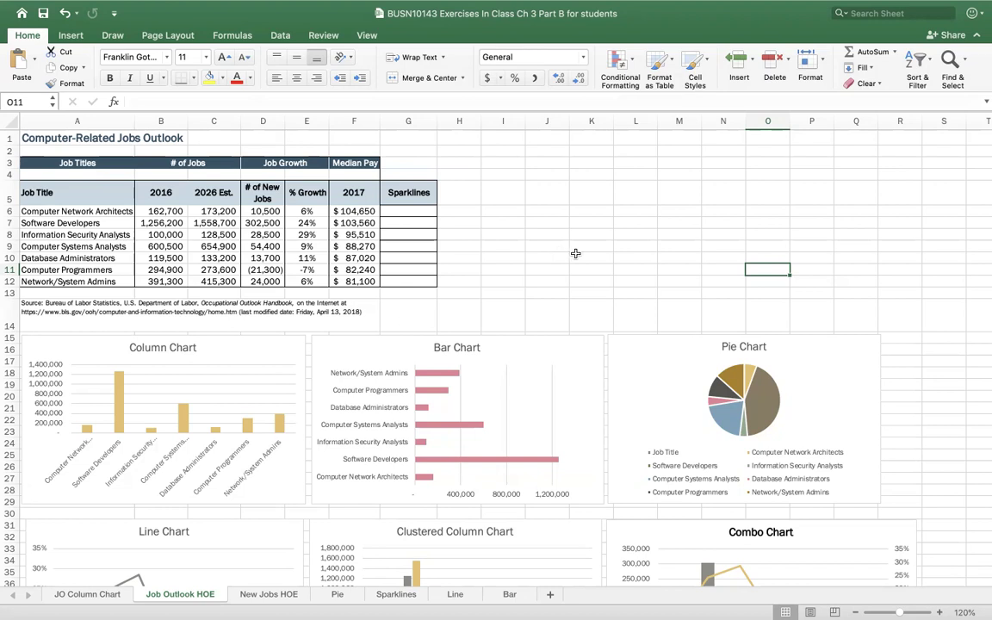
Select the Column Chart and open its Edit Alt Text pane
scroll(568, 255, "down", 3)
scroll(591, 258, "down", 10)
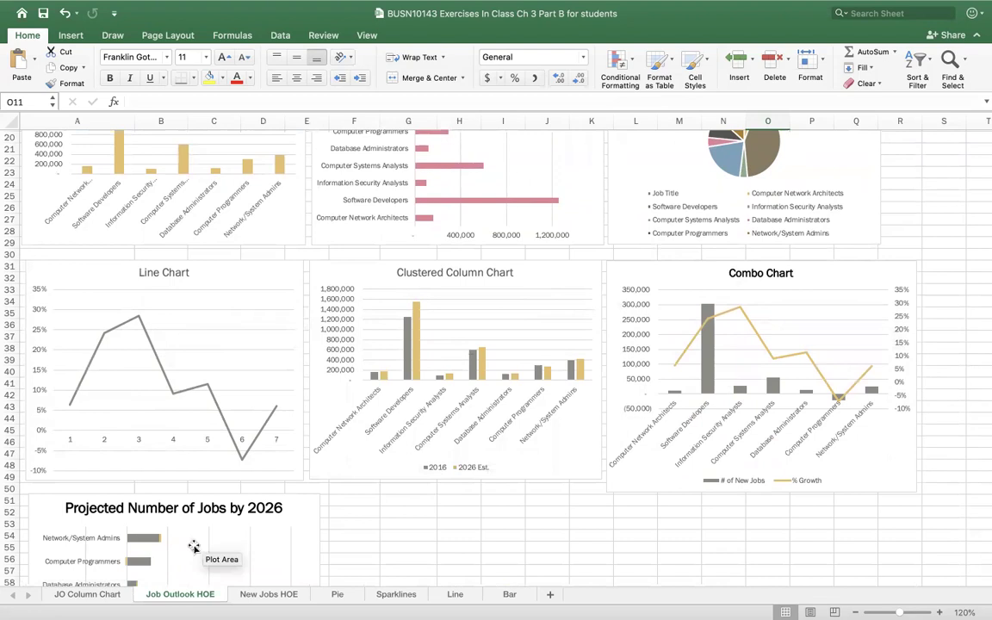
scroll(310, 513, "up", 10)
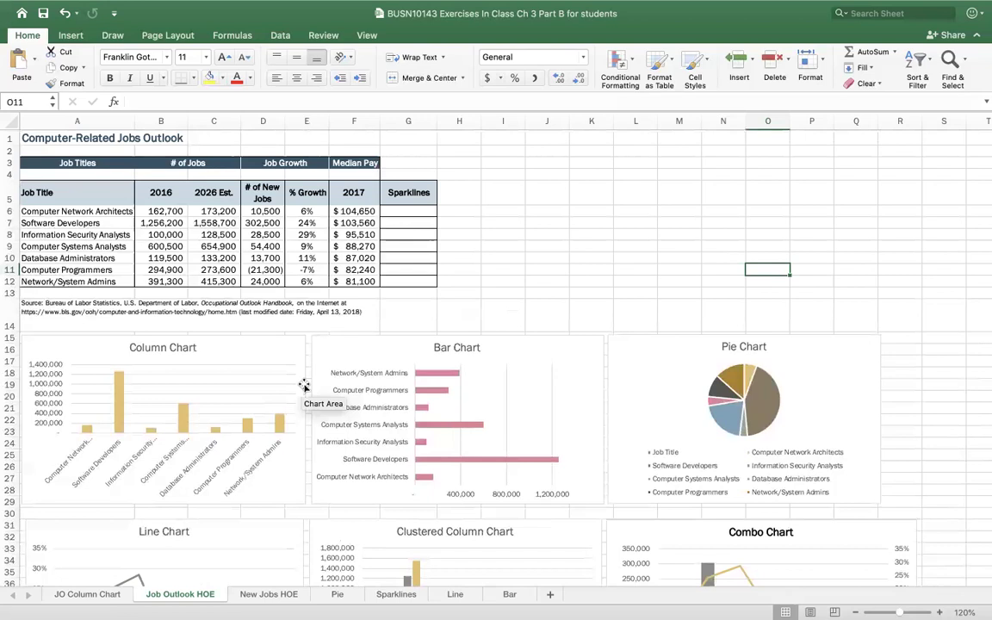
left_click(274, 353)
right_click(270, 354)
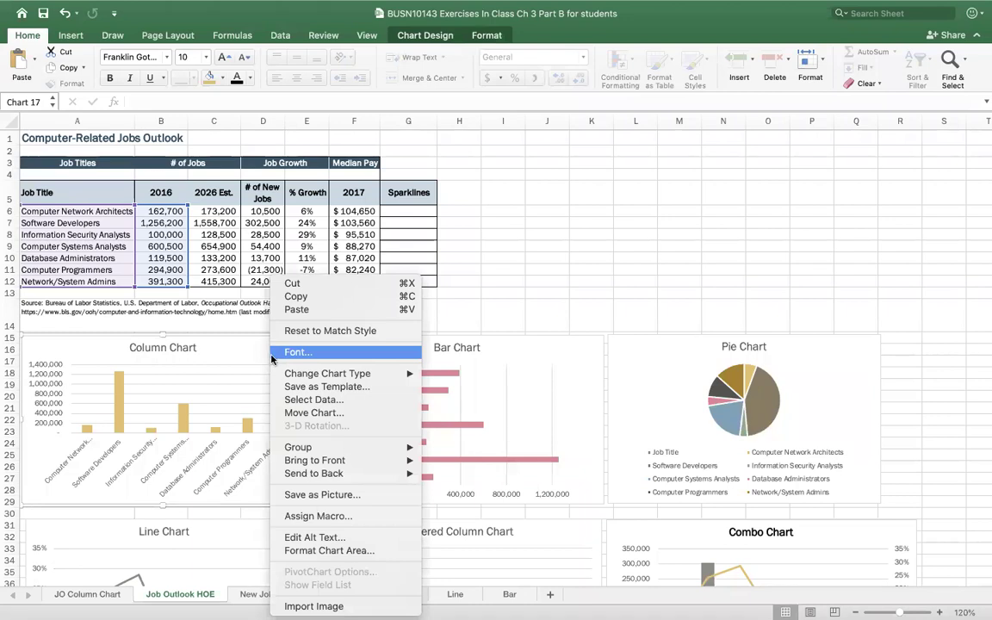
left_click(342, 541)
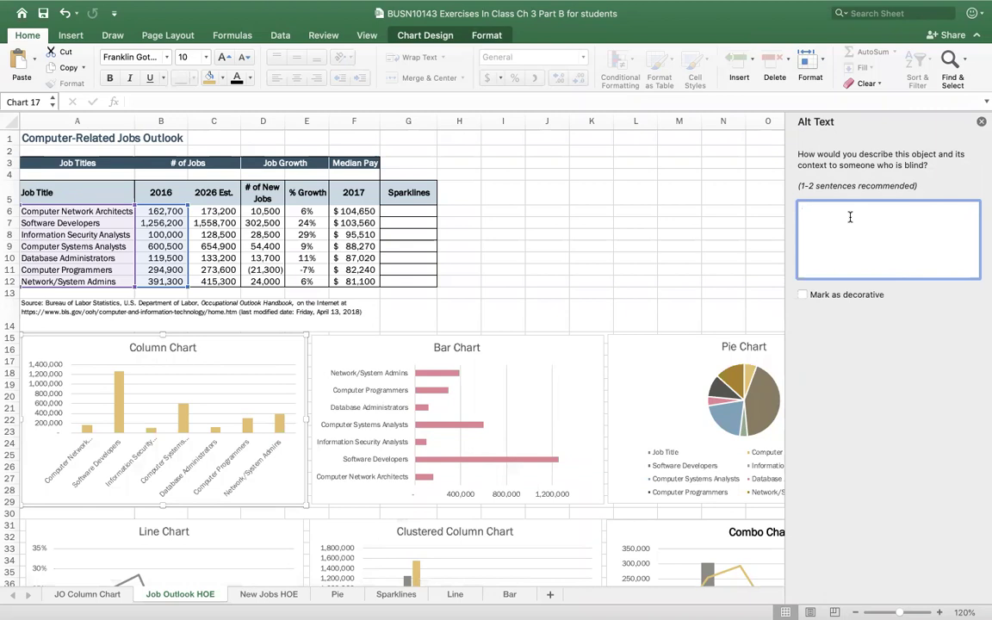
Enter the alt text 'The column chart displays the number of jobs in each of the computer job categories.'
type("The column chart displays the number o")
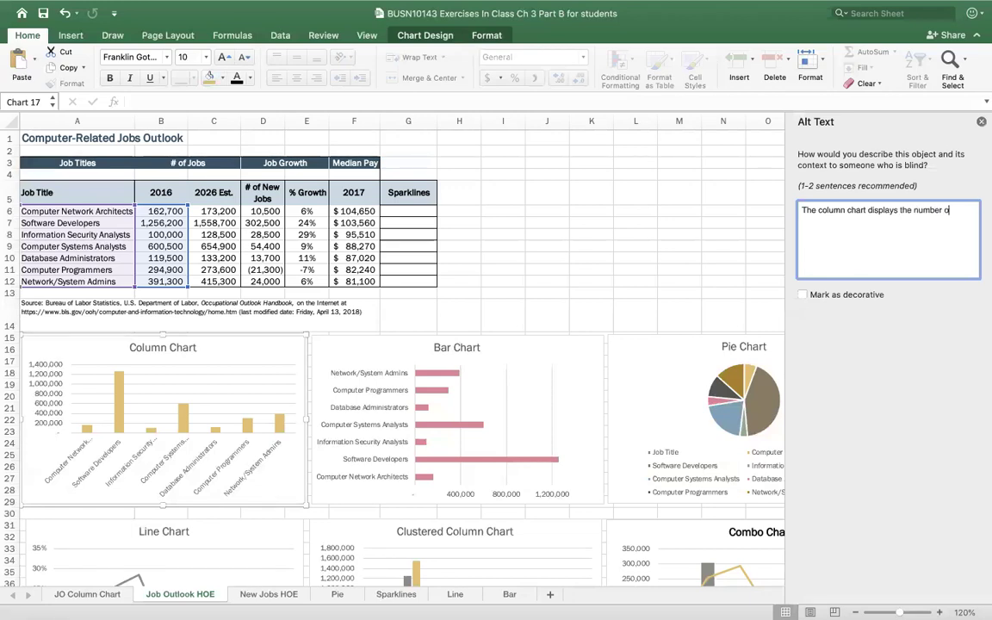
type("f jobs in ewac")
key("BackSpace")
key("BackSpace")
type("ach of the comput")
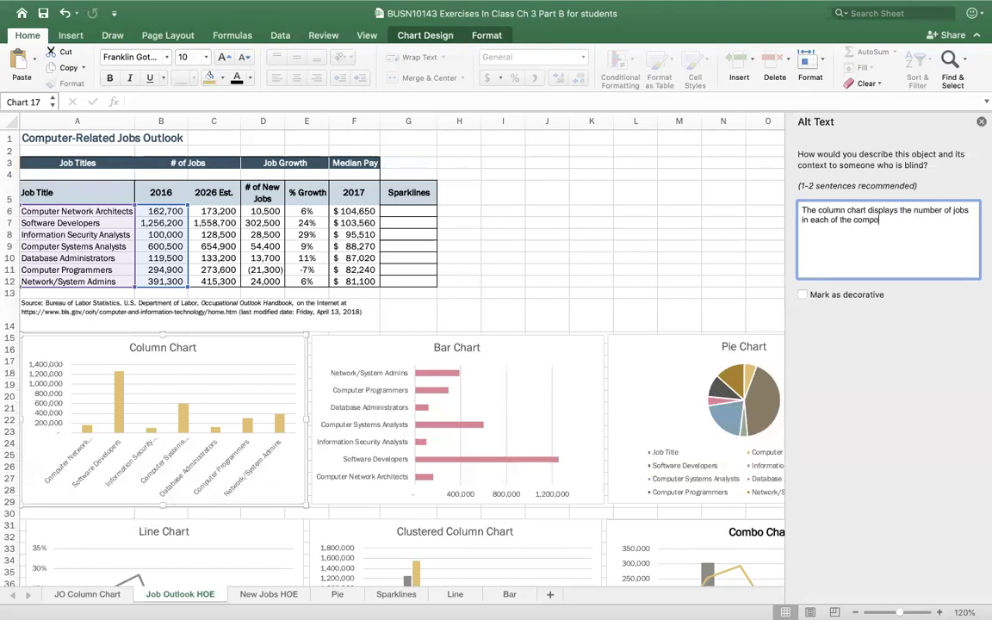
type("er job categories.")
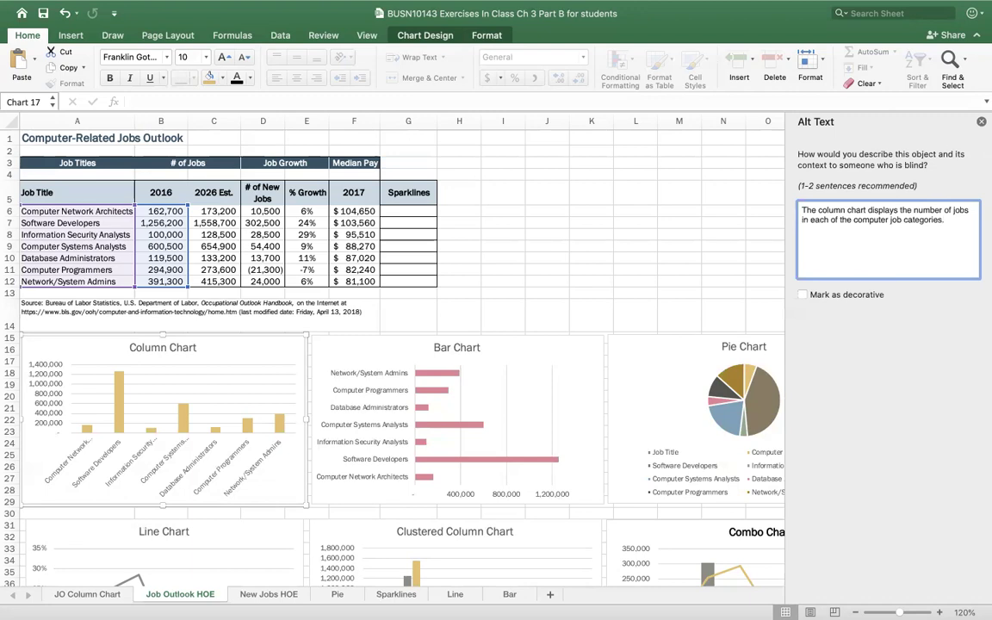
key("Return")
key("BackSpace")
Close the Alt Text pane, reopen it to verify the chart's description, then close it and deselect the chart
left_click(982, 124)
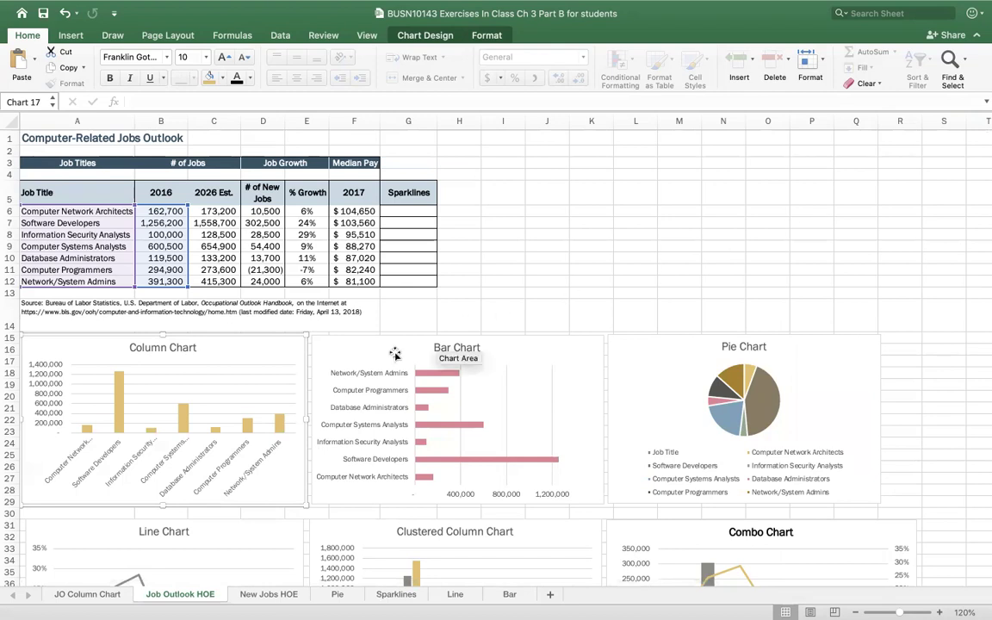
right_click(265, 355)
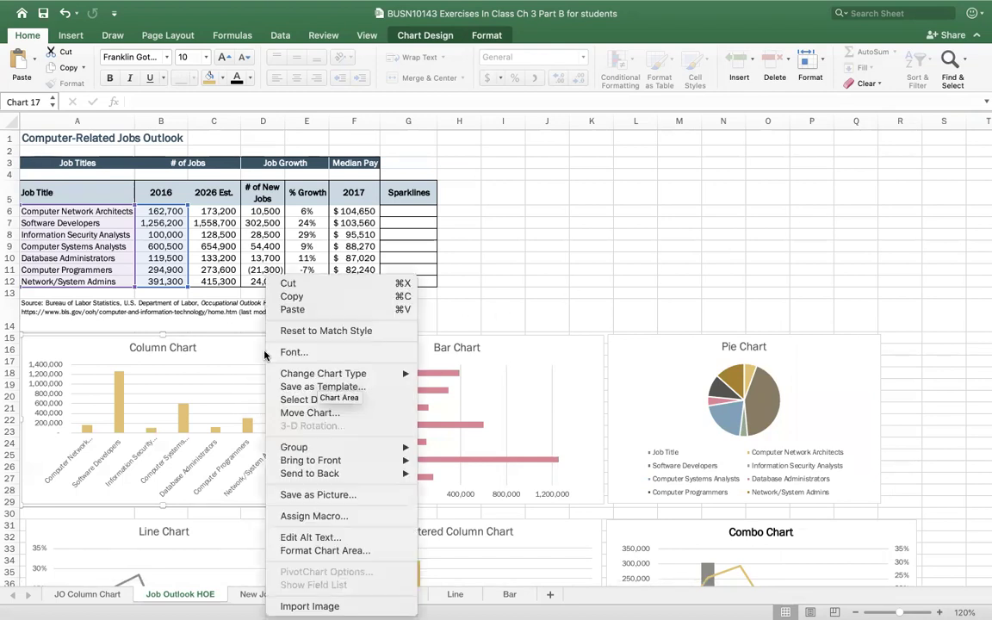
left_click(328, 542)
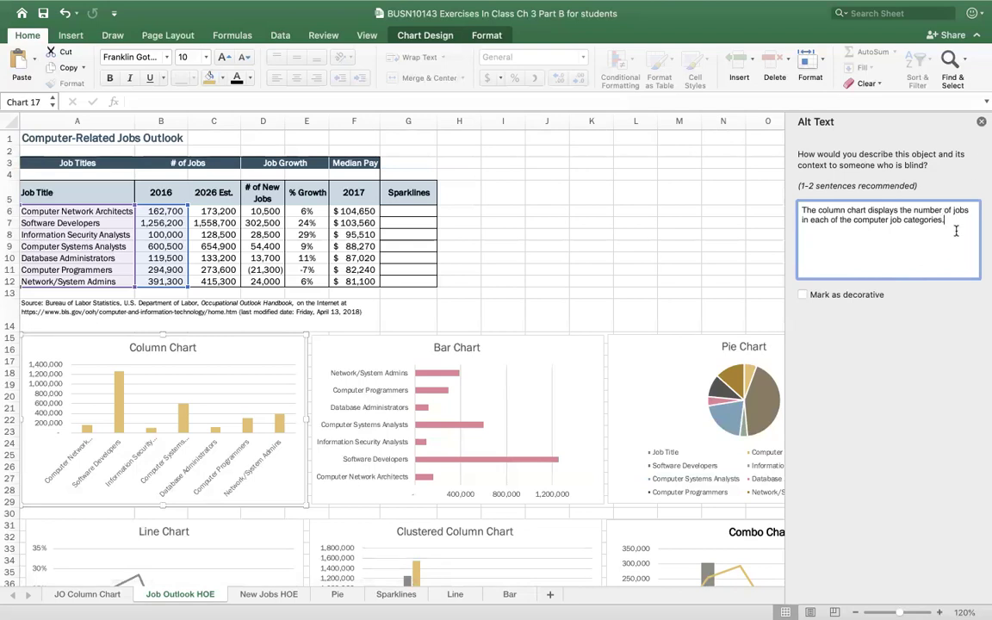
left_click(981, 121)
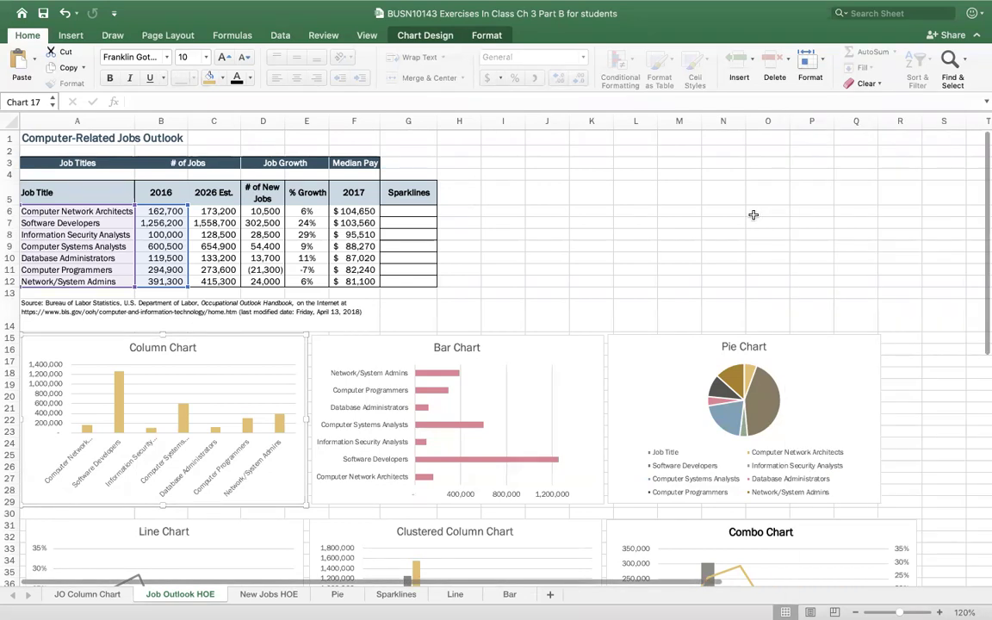
left_click(551, 220)
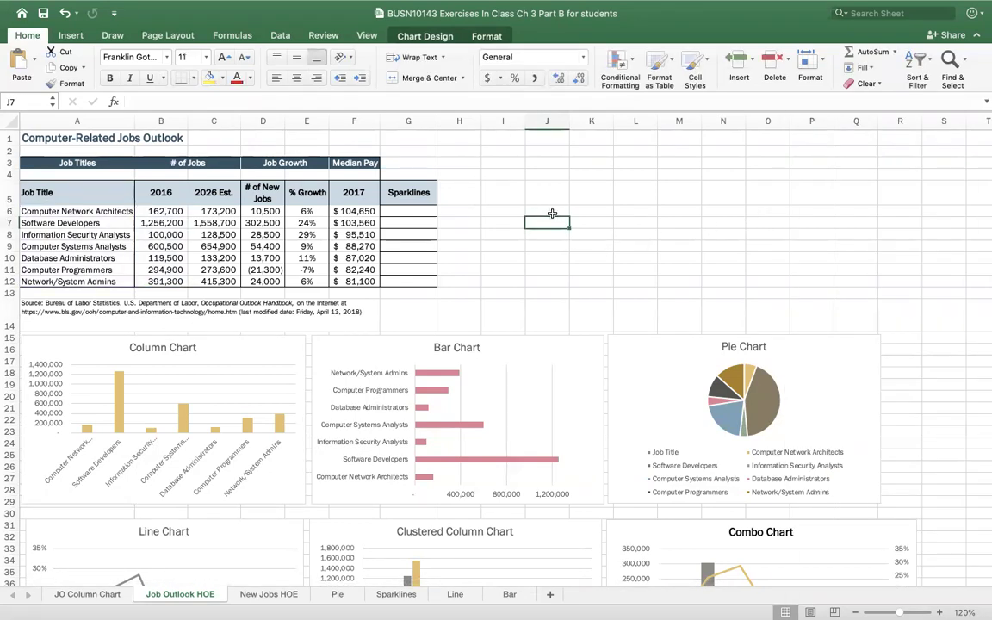
Zoom the sheet to 170% and select the 2016 and 2026 Est. values in B6:C8
left_click(938, 611)
left_click(938, 611)
left_click(939, 611)
left_click(939, 611)
left_click(938, 612)
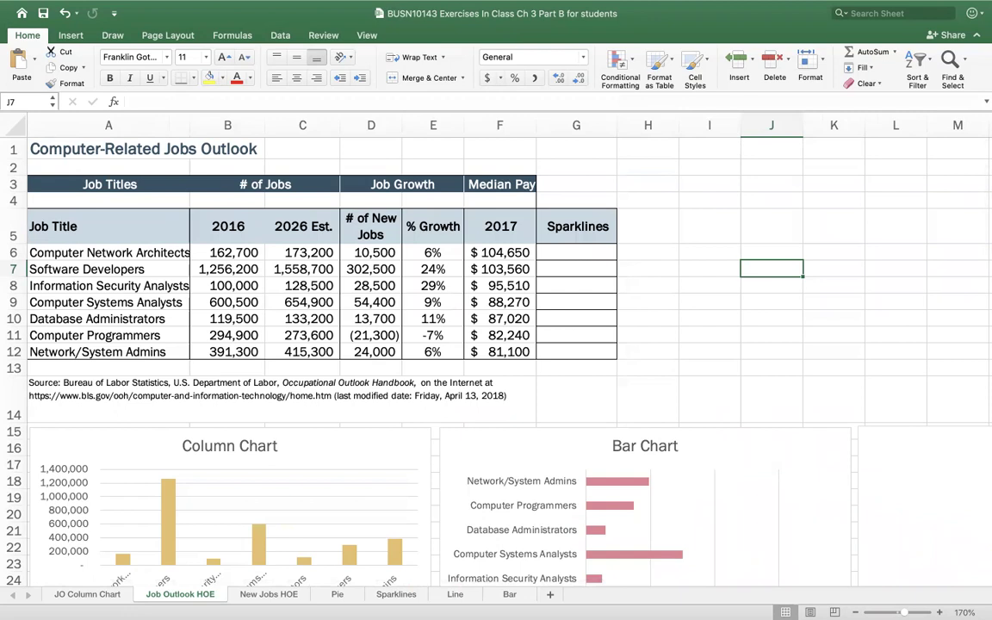
left_click(577, 253)
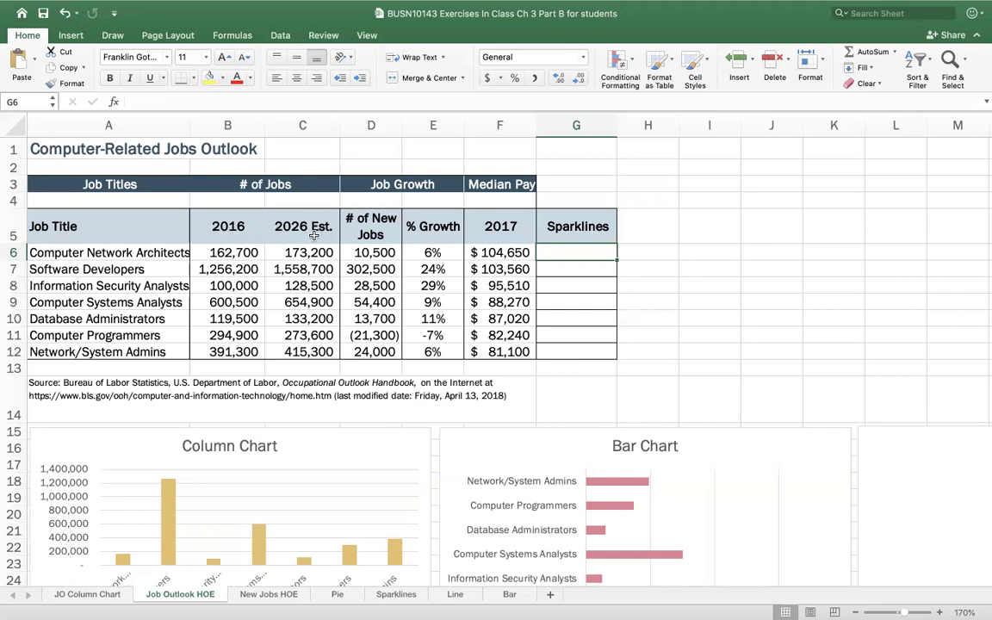
left_click_drag(226, 252, 258, 273)
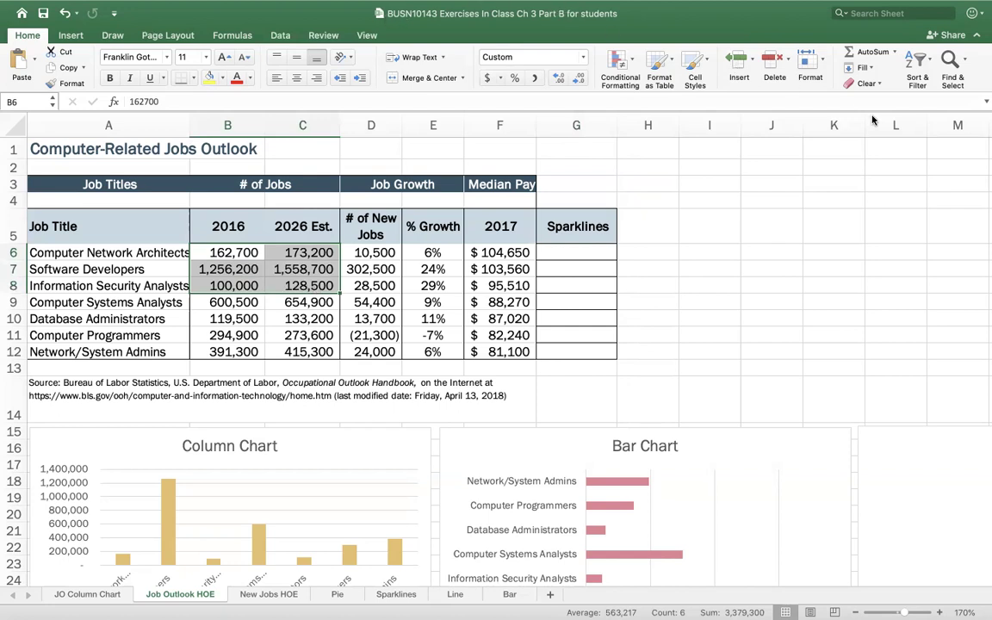
left_click(67, 35)
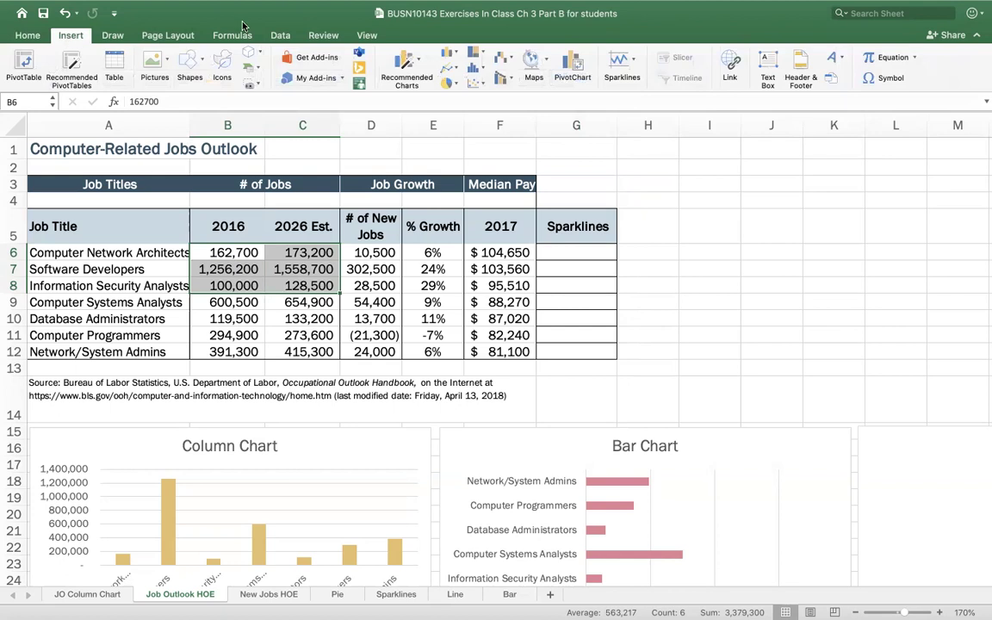
Insert line sparklines from data range B6:C8 into location range G6:G8
left_click(629, 60)
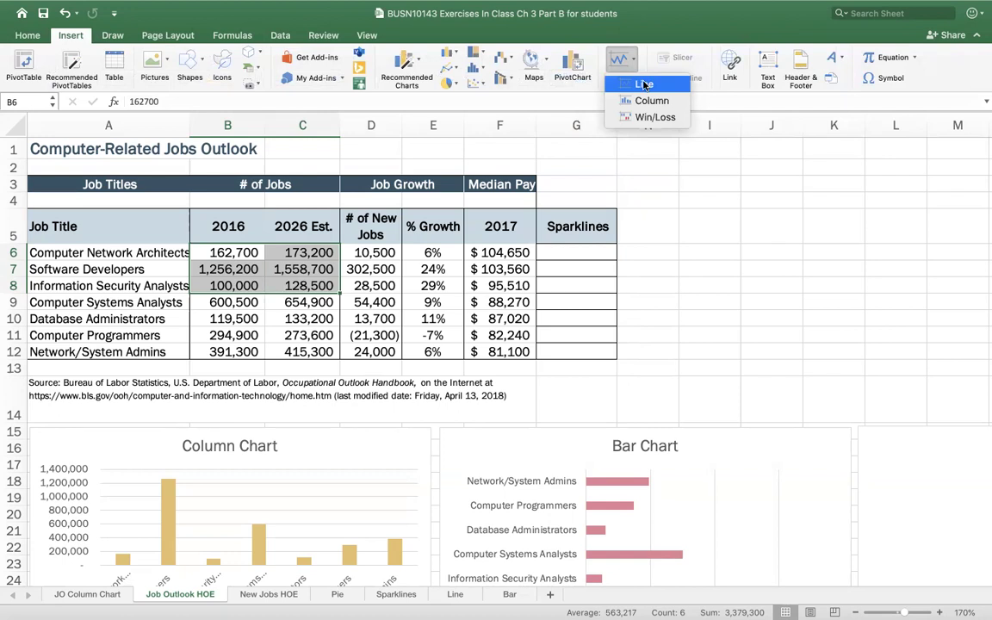
left_click(644, 84)
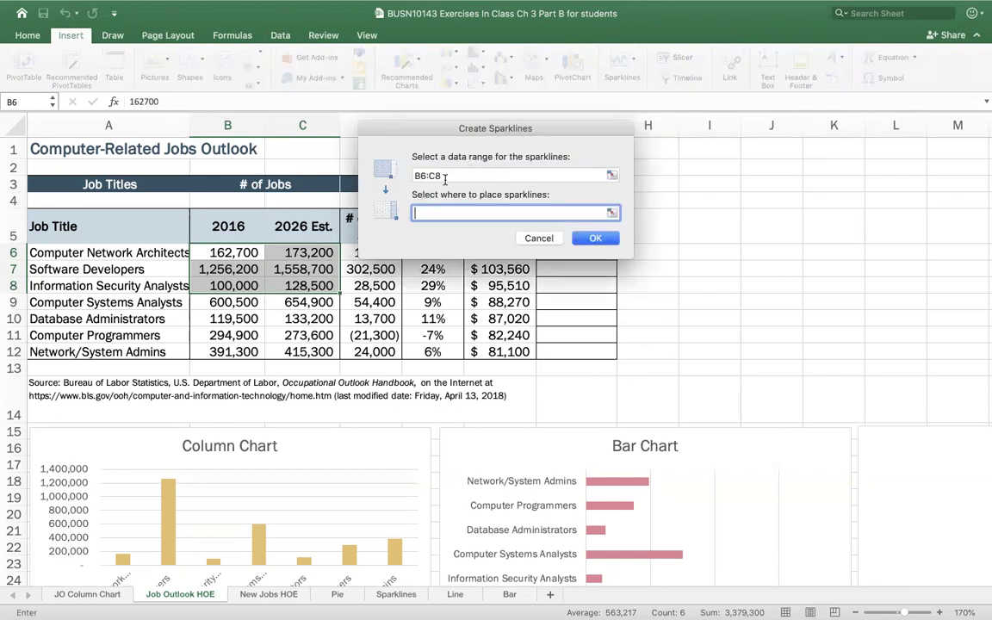
left_click_drag(443, 130, 722, 221)
left_click_drag(560, 250, 556, 282)
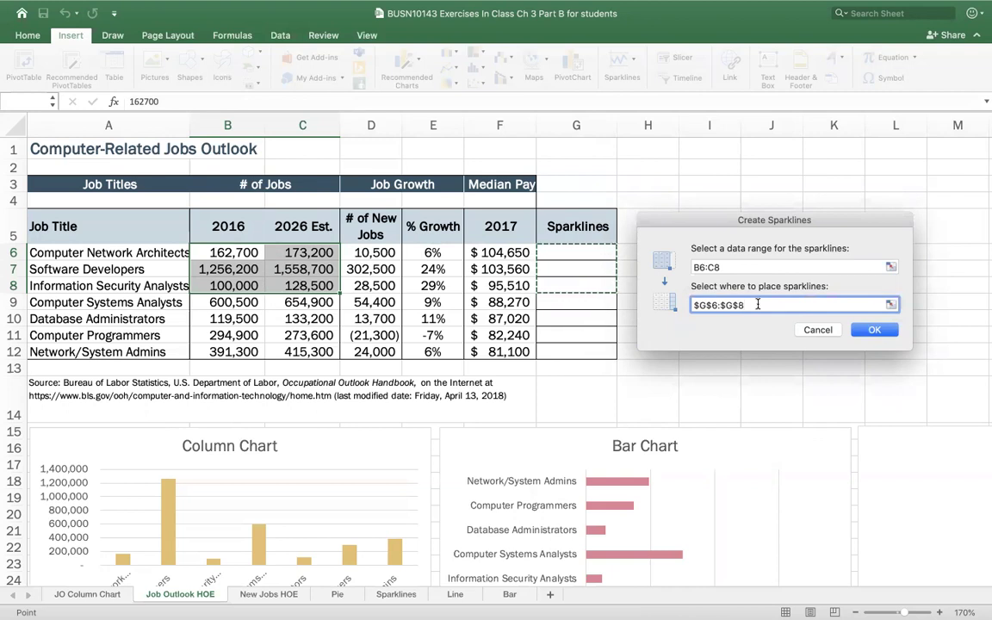
left_click(874, 330)
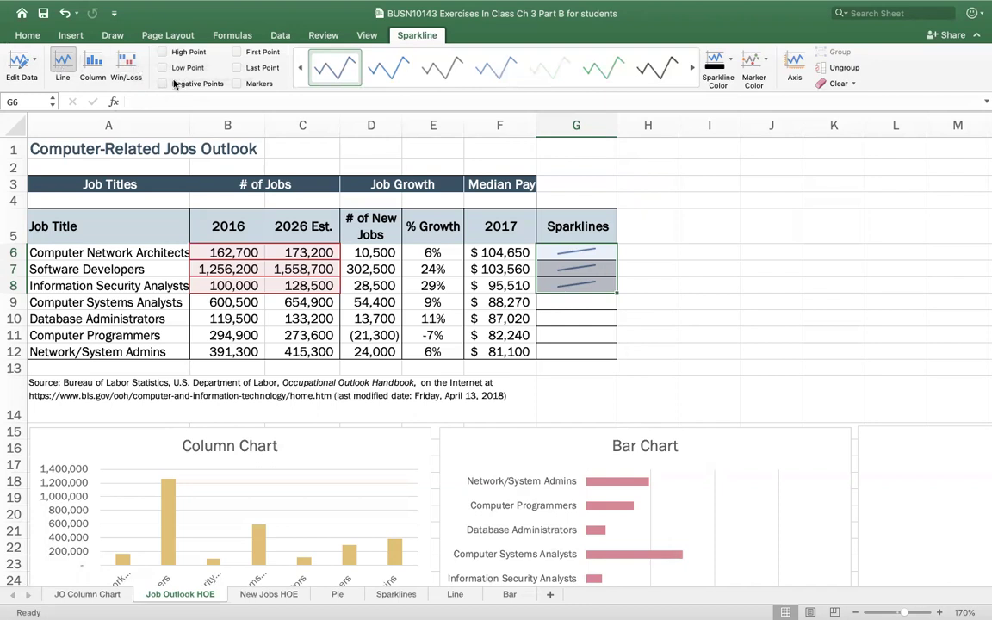
Turn on Markers and High Point and apply Sparkline Style Dark #4
left_click(237, 83)
left_click(163, 52)
left_click(498, 90)
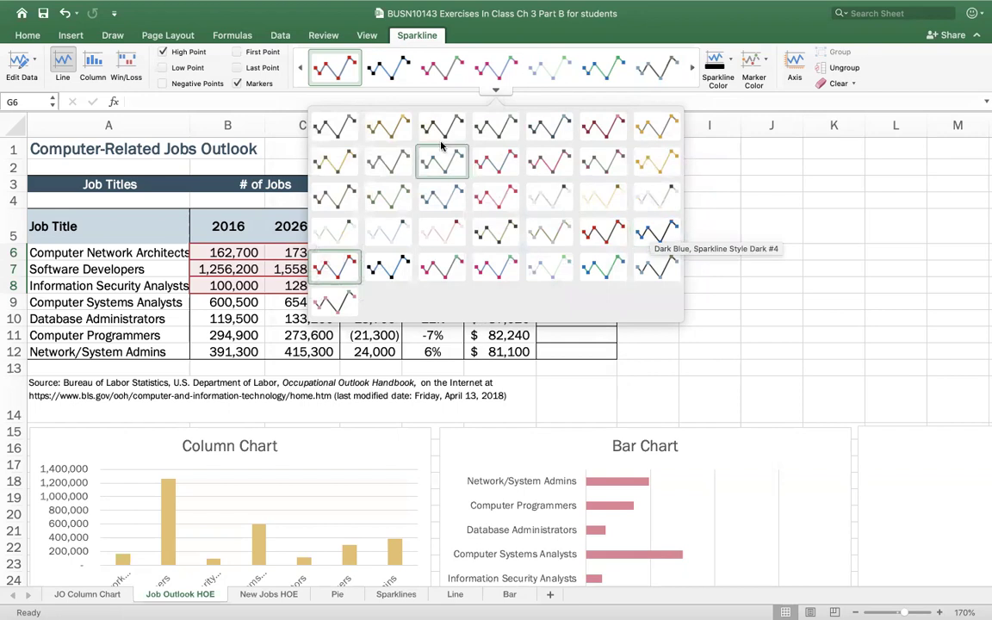
left_click(651, 234)
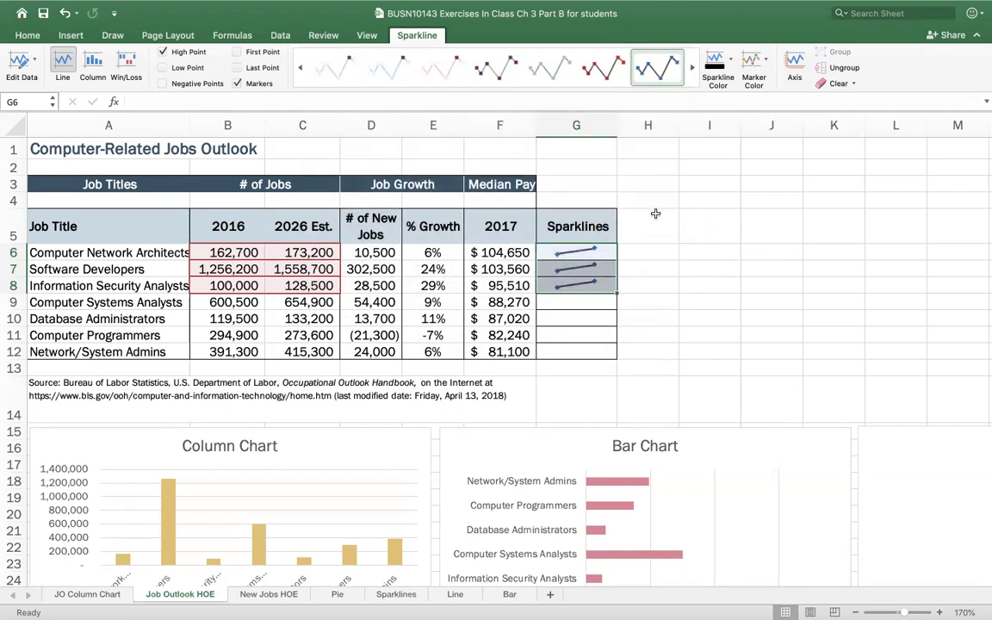
Make the sparkline lines gold and the High Point markers red
left_click(730, 59)
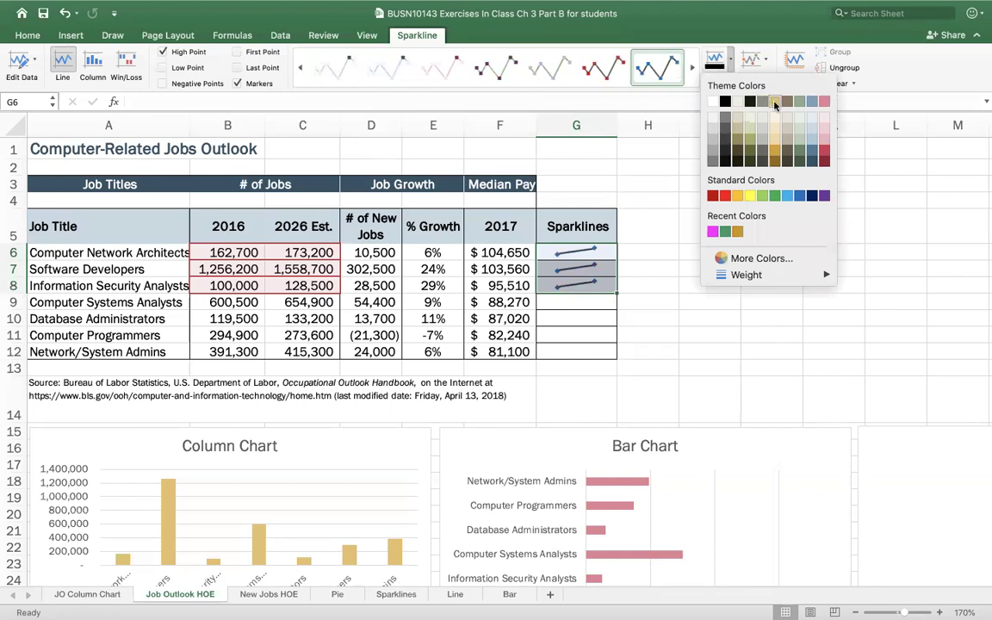
left_click(736, 233)
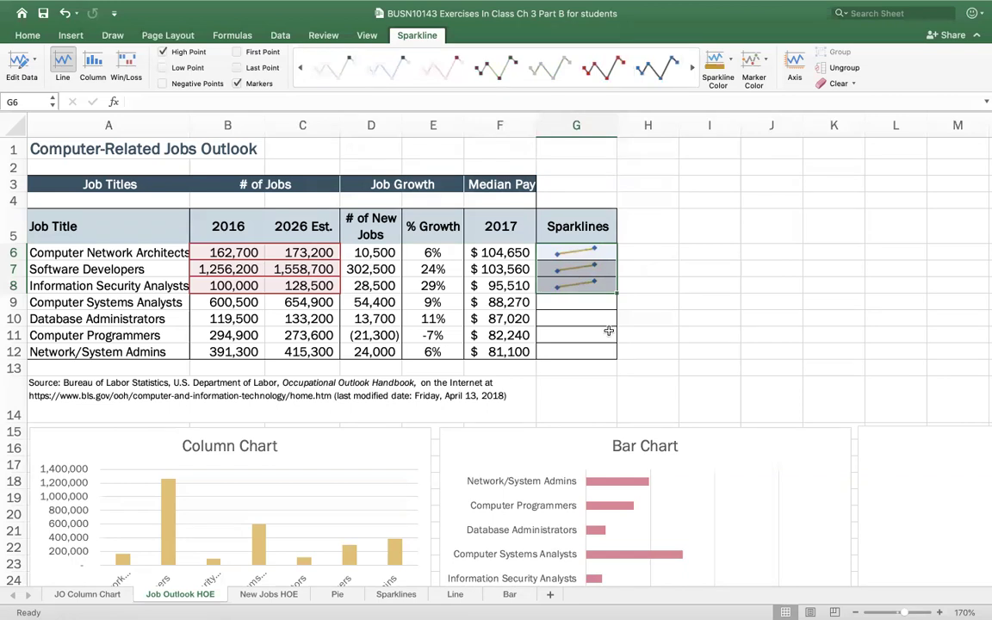
left_click(765, 61)
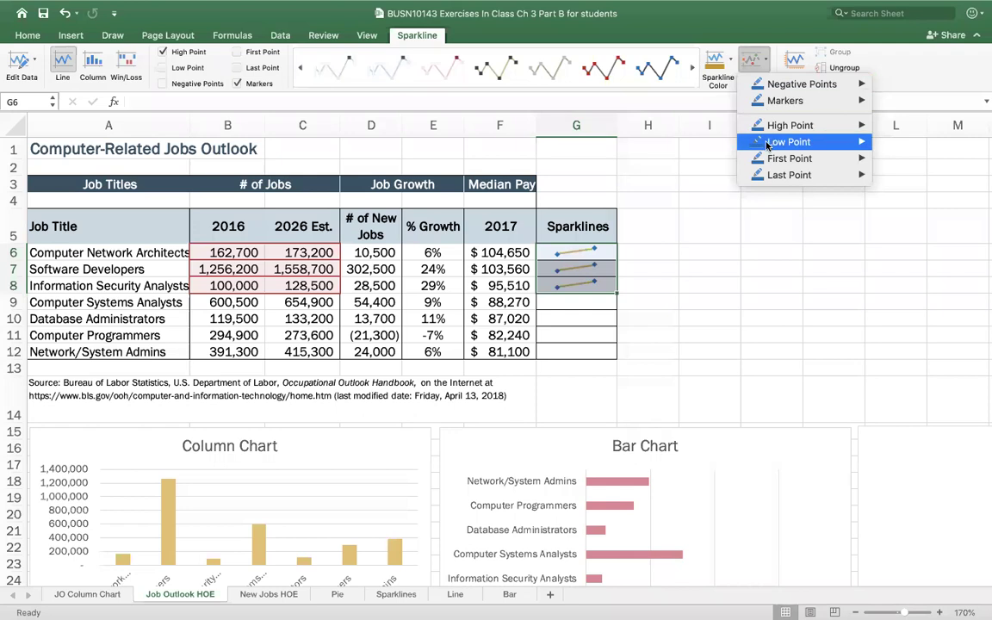
mouse_move(747, 126)
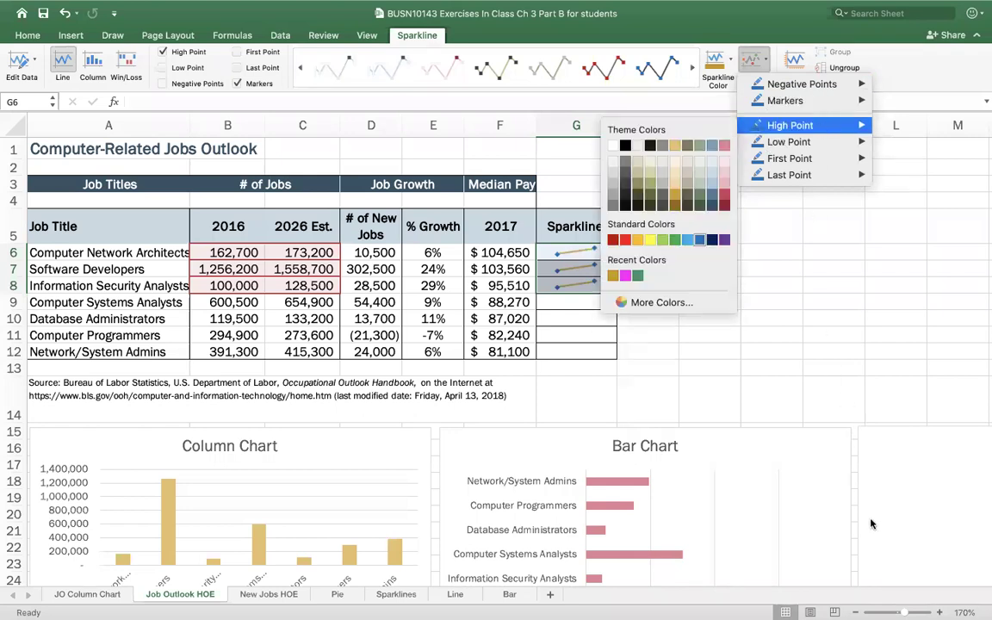
left_click(625, 240)
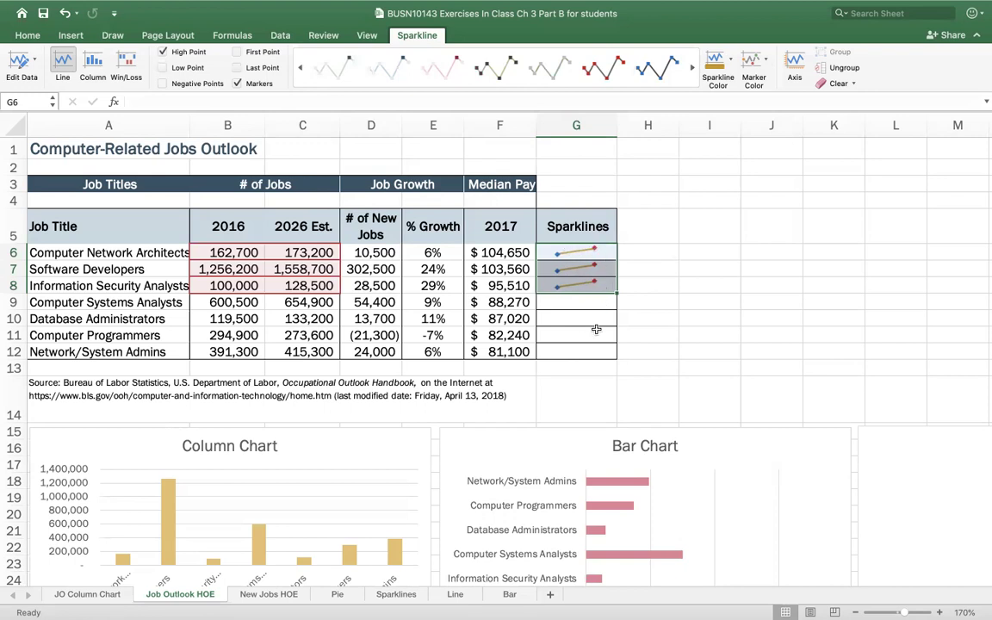
Set the G6:G8 sparklines' vertical Minimum and Maximum to Same for all sparklines, then deselect
left_click(795, 69)
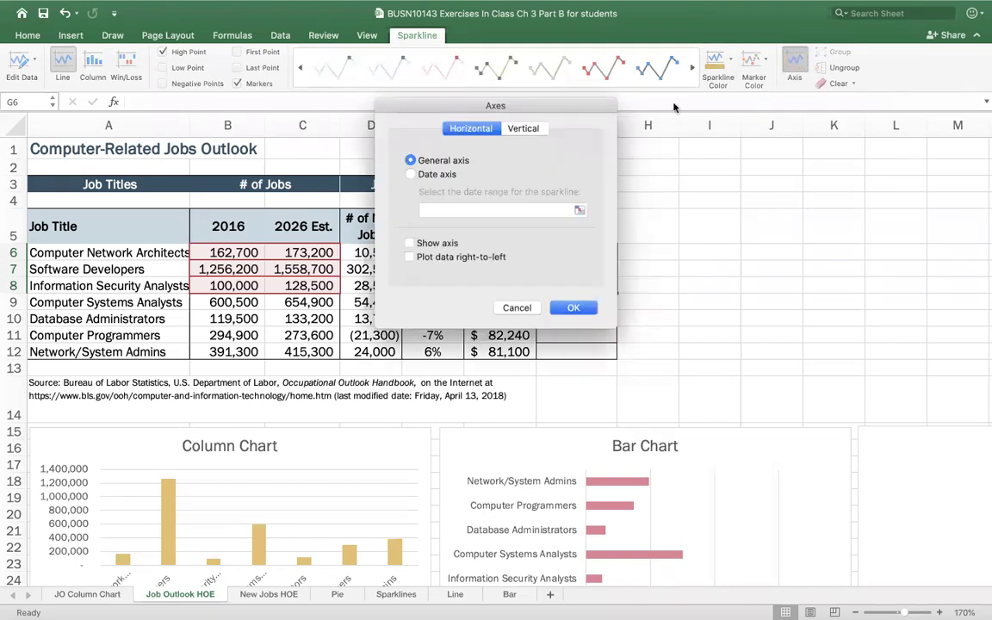
left_click_drag(503, 102, 840, 145)
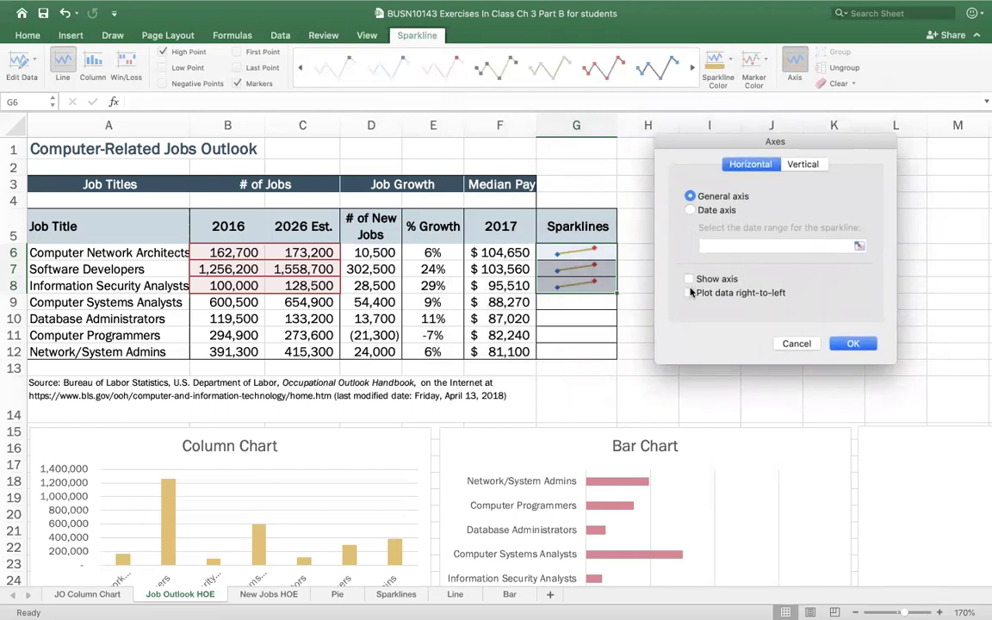
left_click(850, 343)
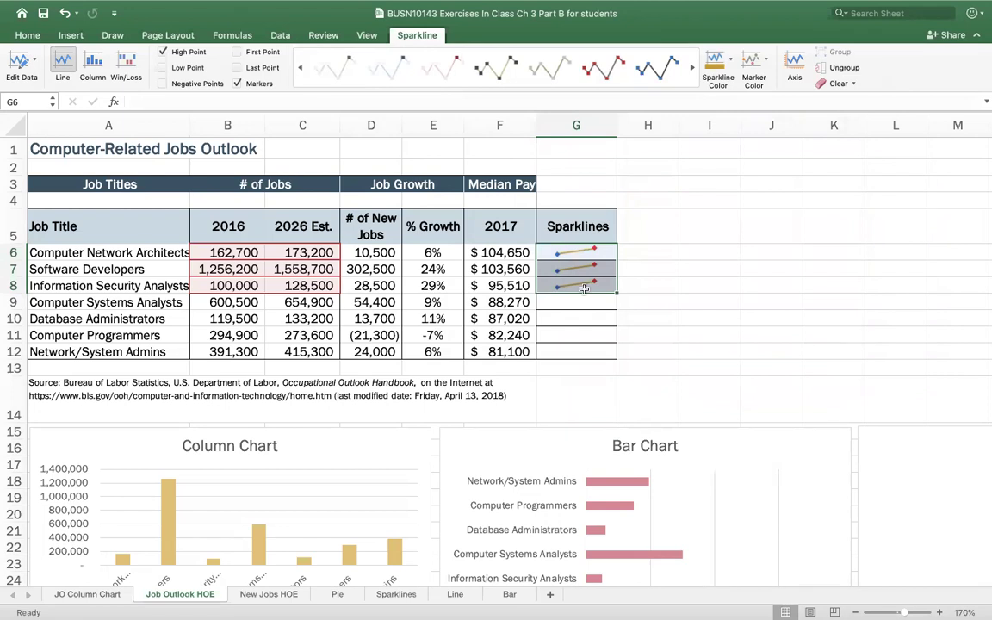
left_click(791, 69)
left_click_drag(565, 110, 830, 151)
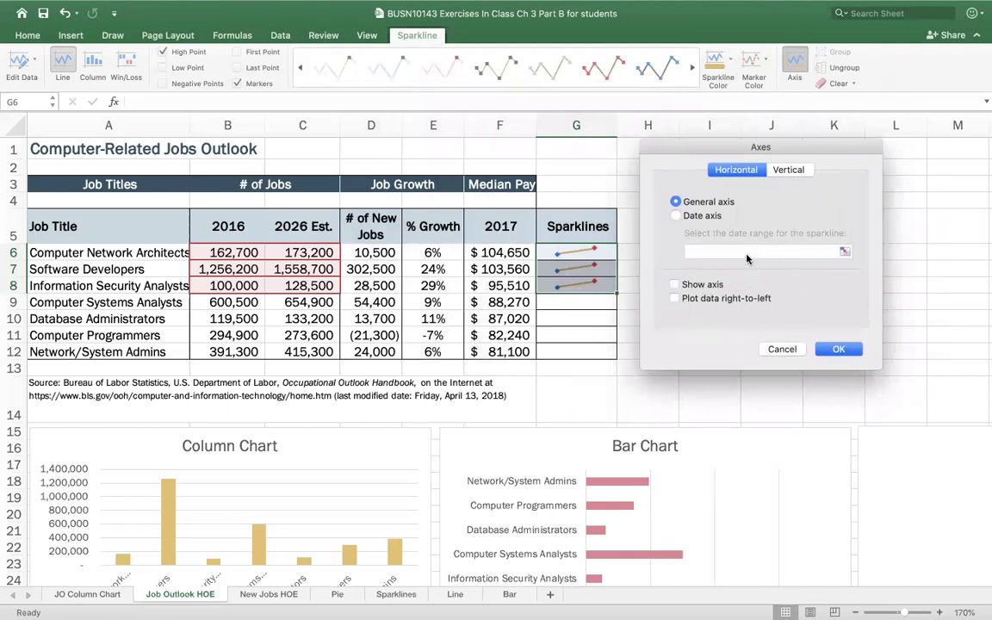
left_click(783, 171)
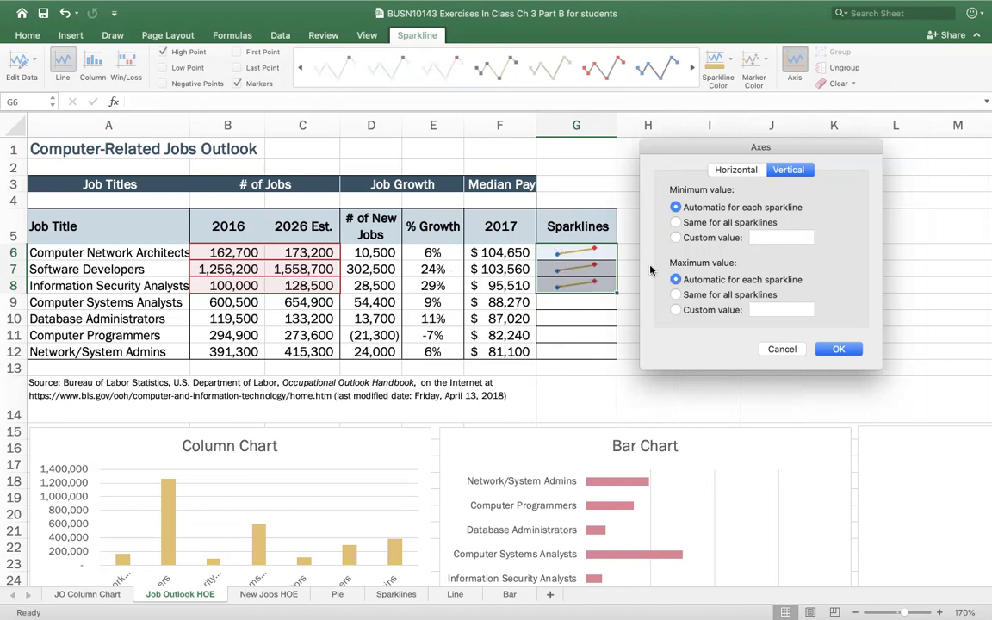
left_click(675, 223)
left_click(676, 295)
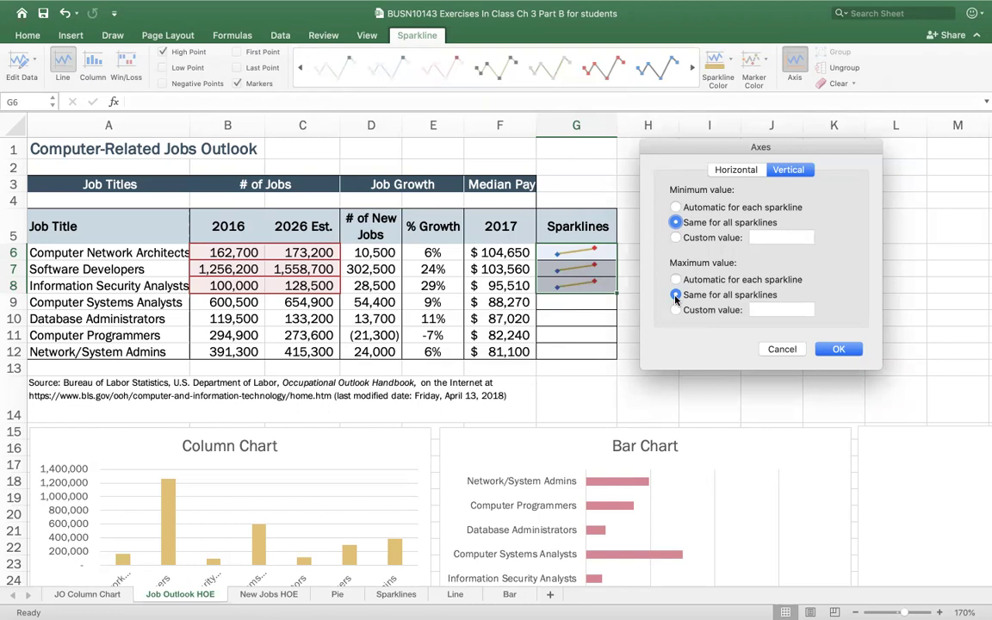
left_click(833, 349)
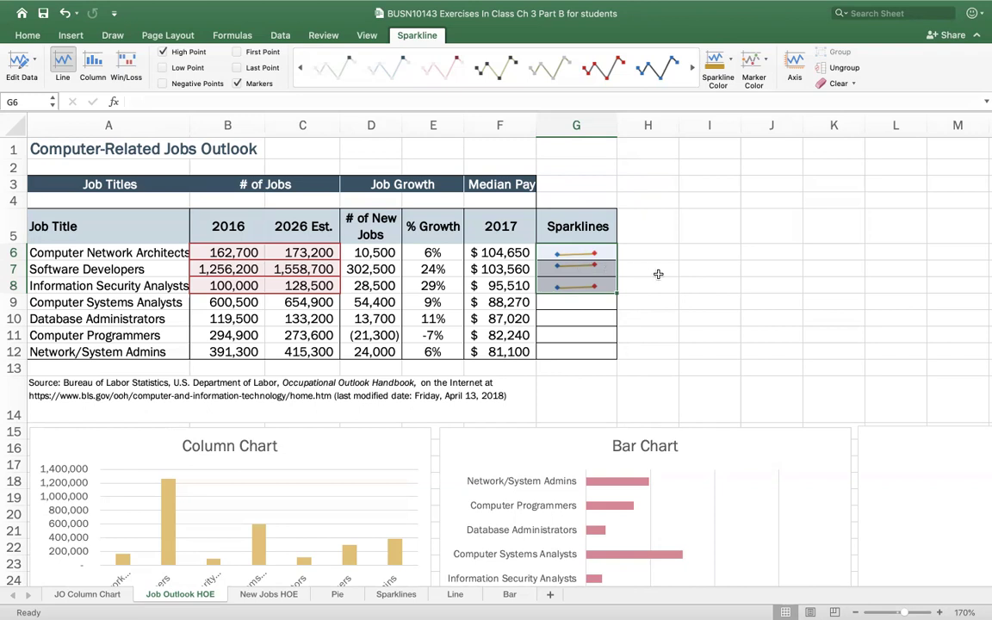
left_click(684, 269)
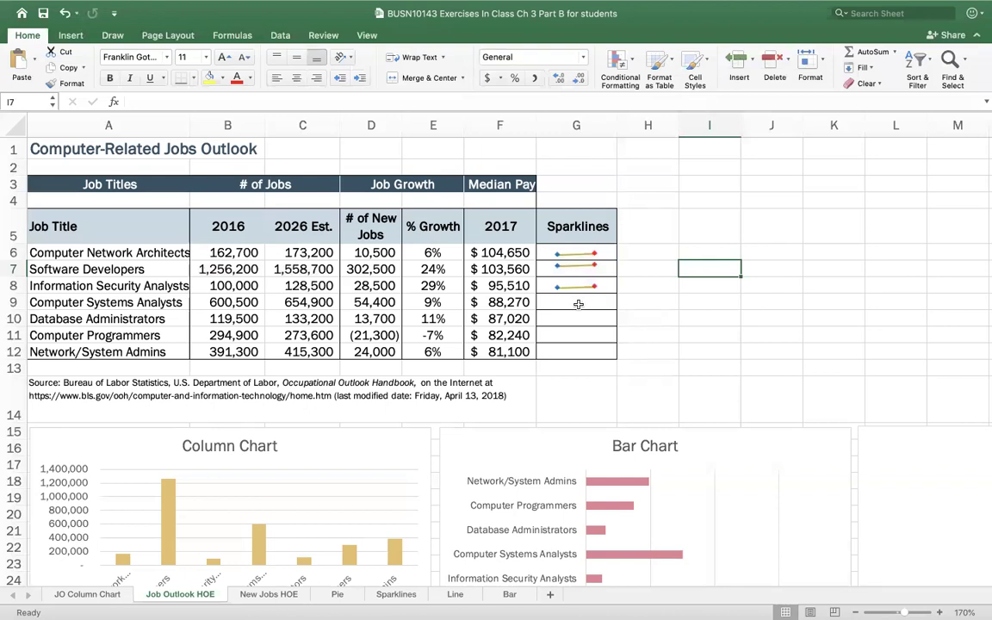
left_click_drag(228, 252, 295, 287)
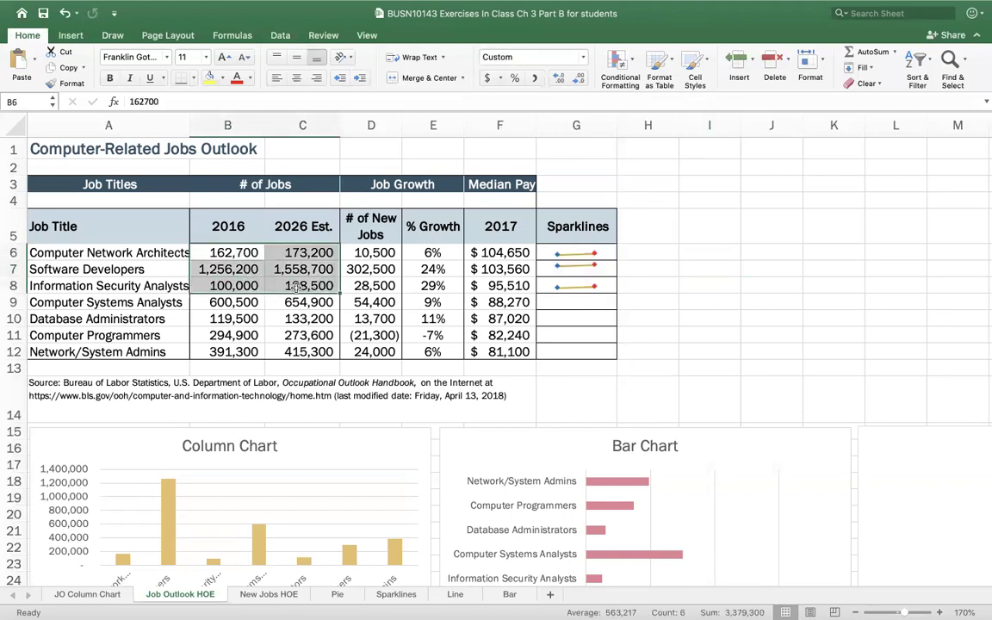
left_click(689, 335)
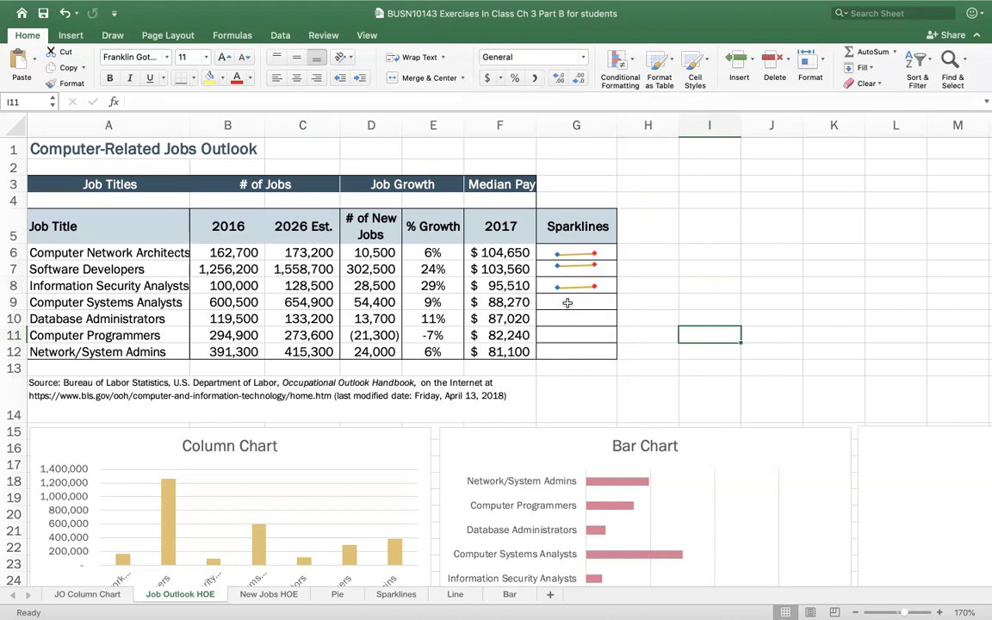
Create column sparklines in G9:G12 using the data range B9:C12
left_click_drag(568, 302, 568, 347)
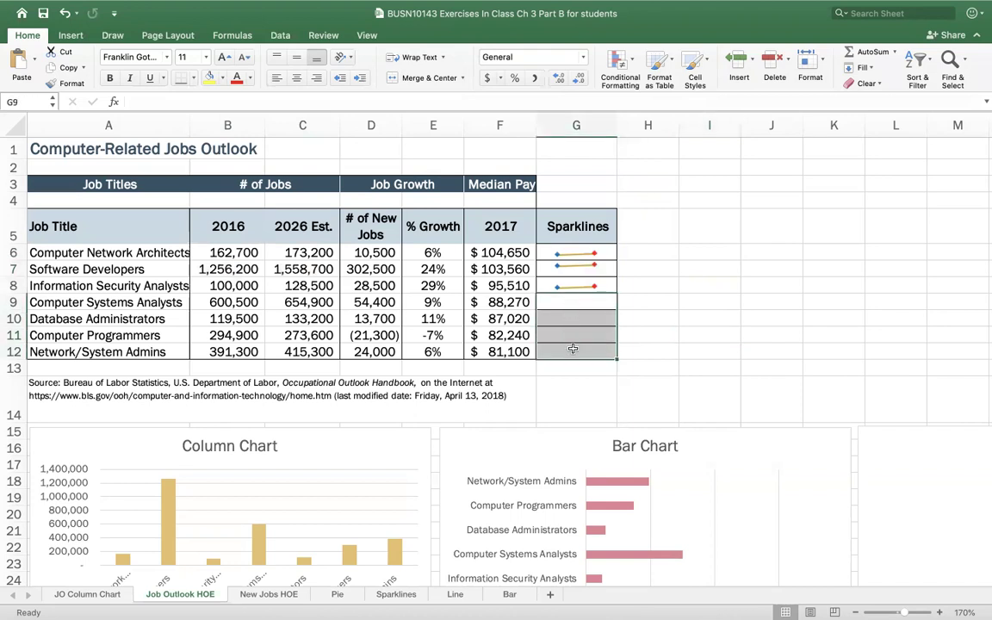
left_click(75, 37)
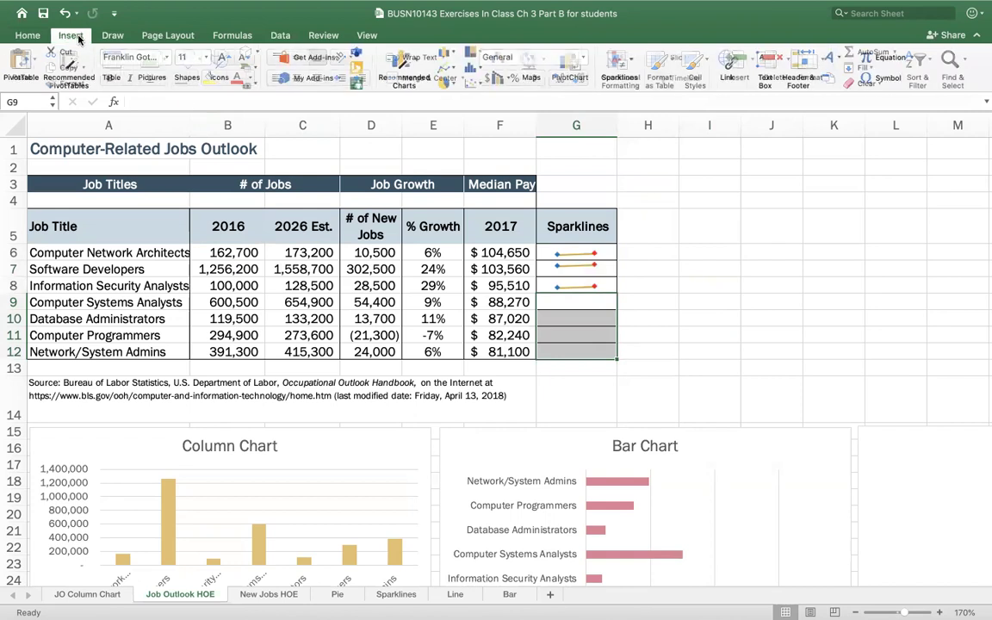
left_click(635, 59)
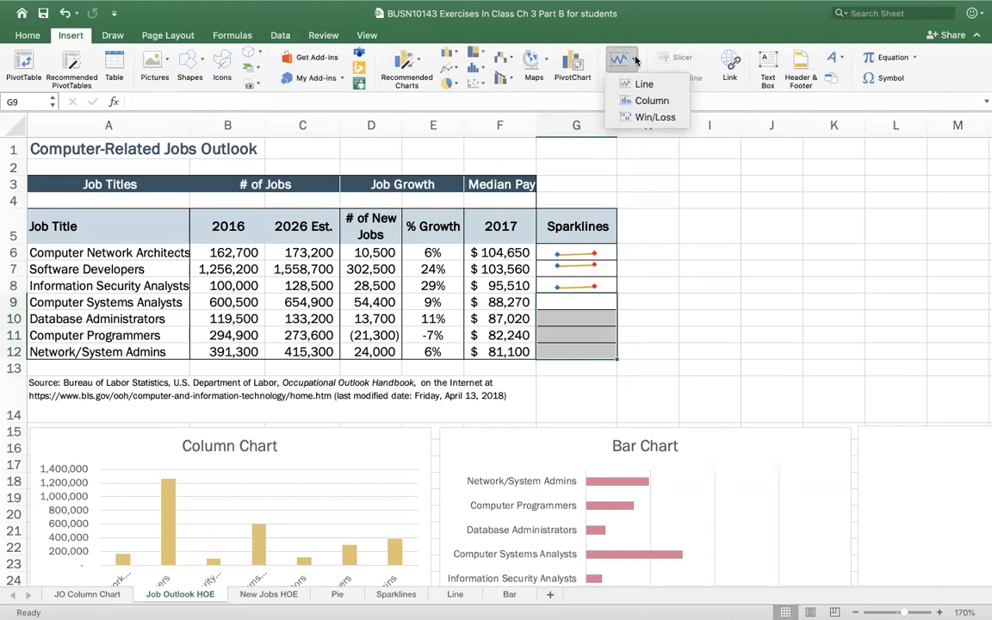
left_click(652, 100)
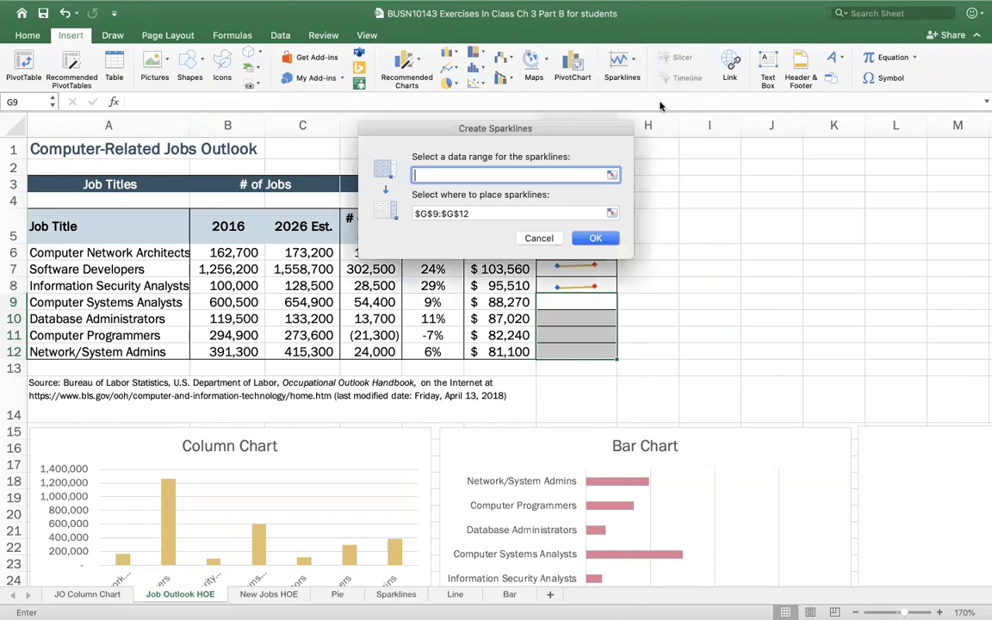
left_click_drag(562, 129, 834, 223)
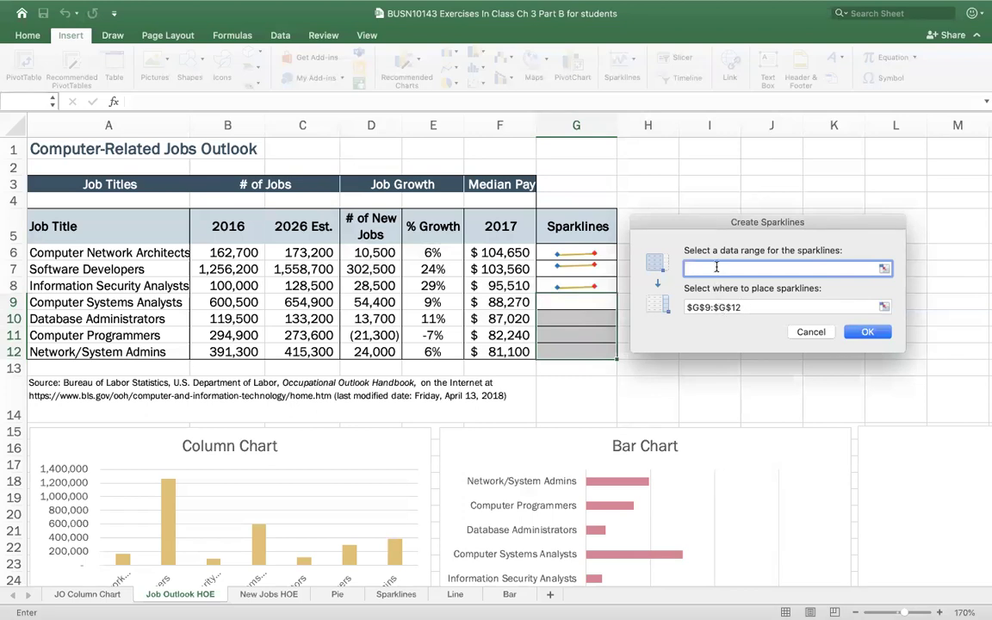
left_click_drag(234, 301, 321, 351)
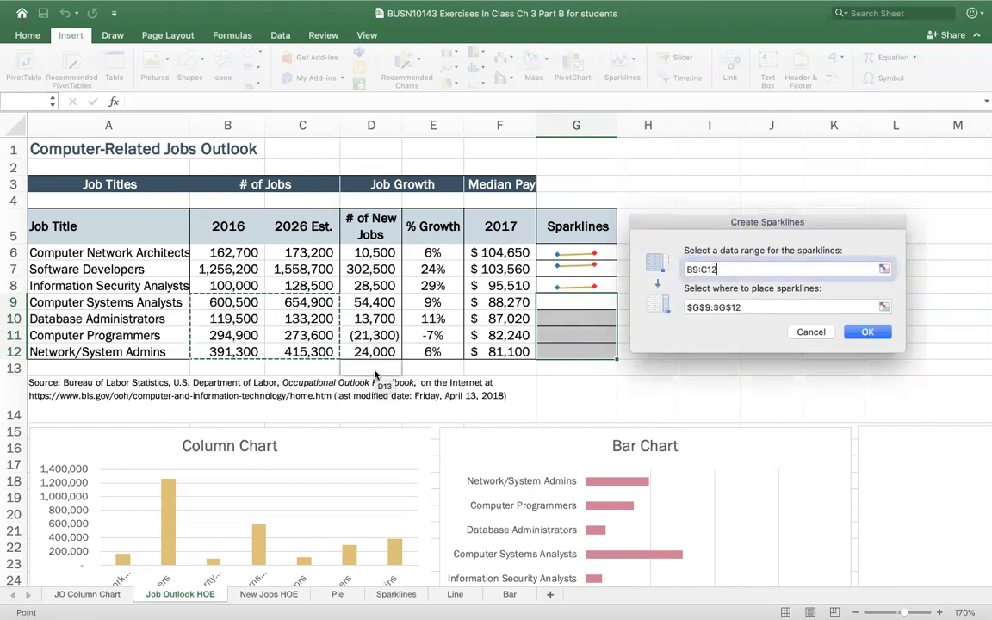
left_click(867, 333)
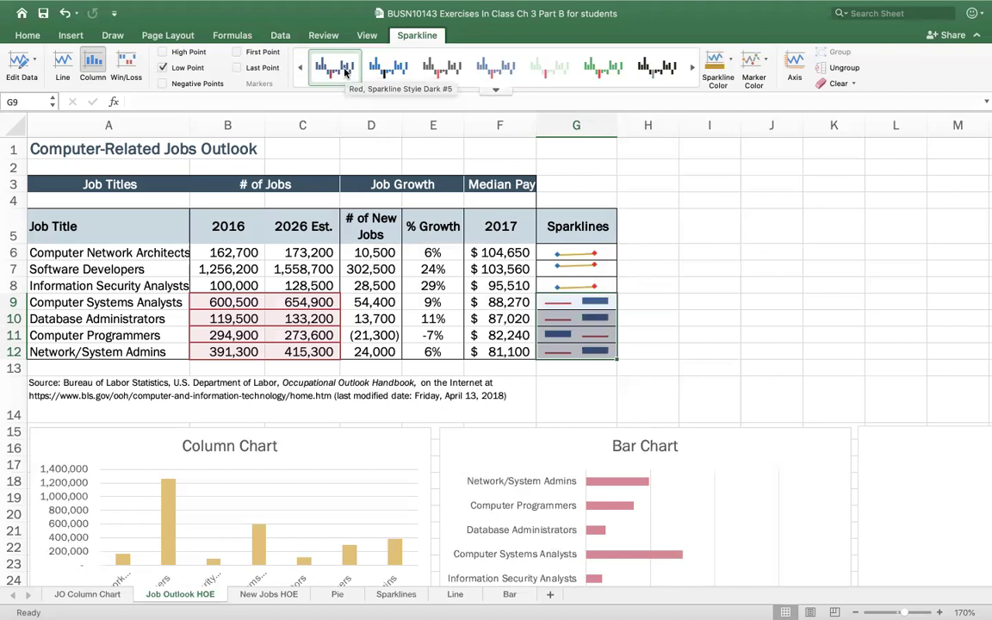
Apply Sparkline Style Colorful #4 to the G9:G12 sparklines and set their colour to dark gold
left_click(495, 89)
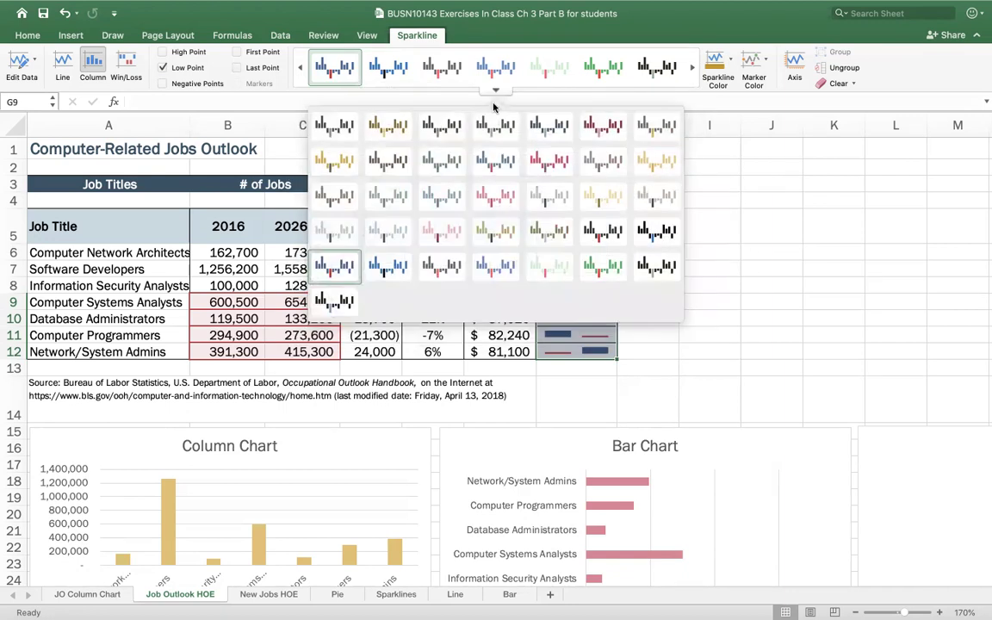
left_click(601, 267)
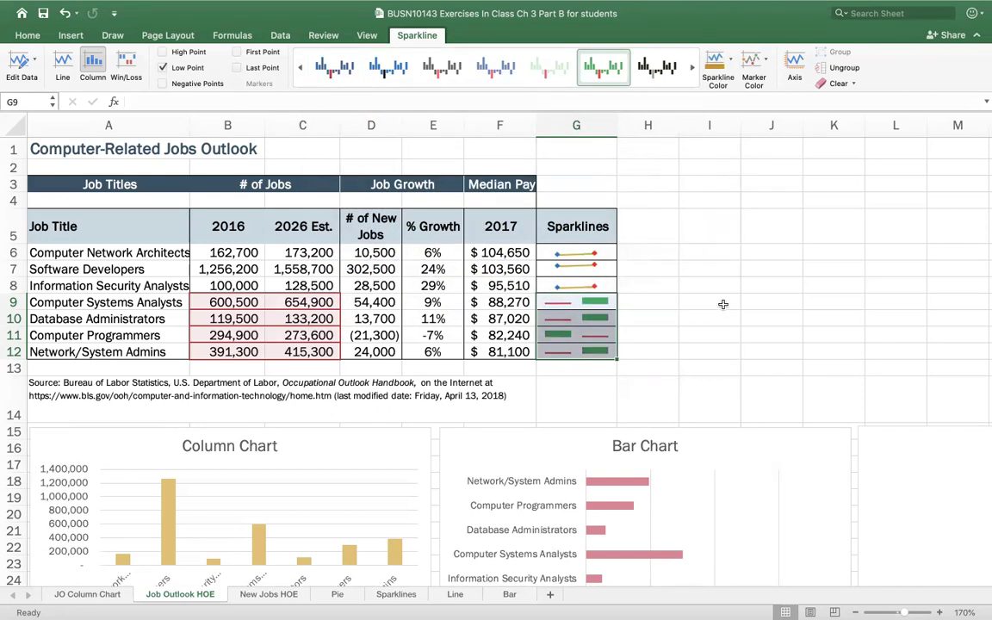
left_click(729, 63)
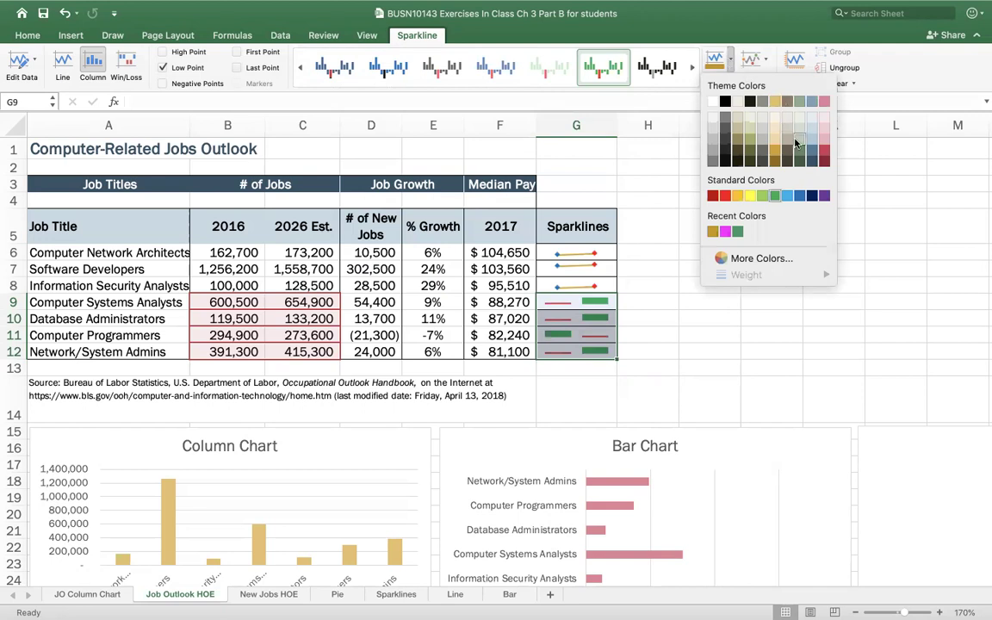
left_click(776, 162)
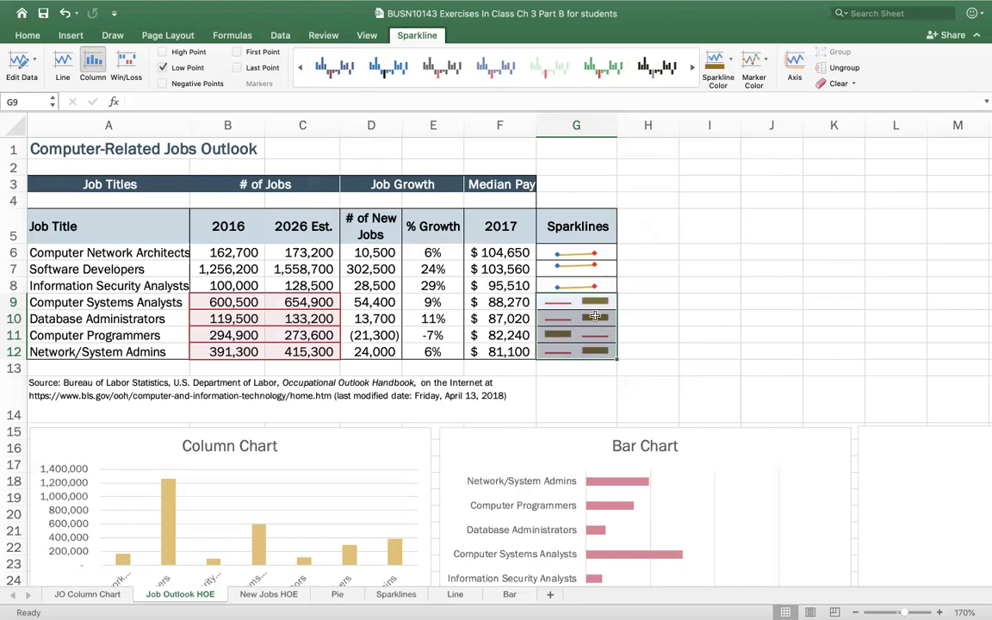
Change the Low Point marker colour of the G9:G12 column sparklines from red to purple
left_click(761, 60)
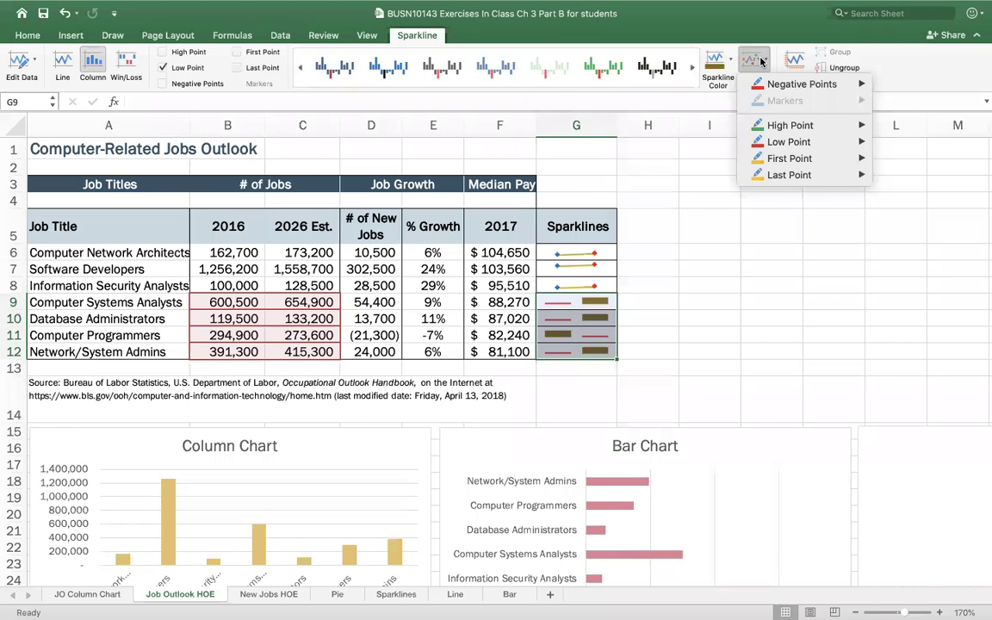
mouse_move(805, 147)
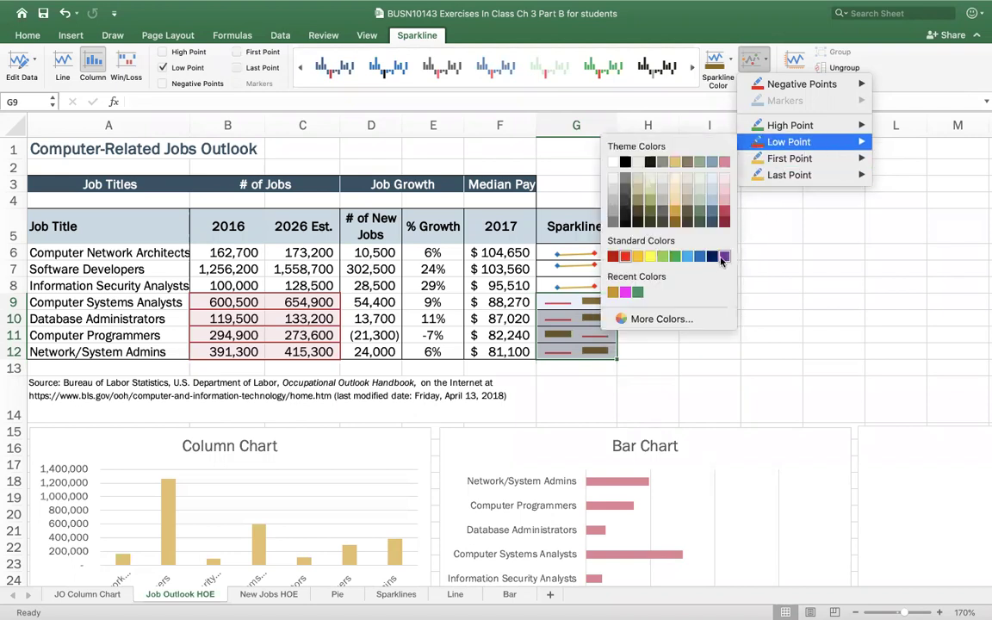
left_click(724, 256)
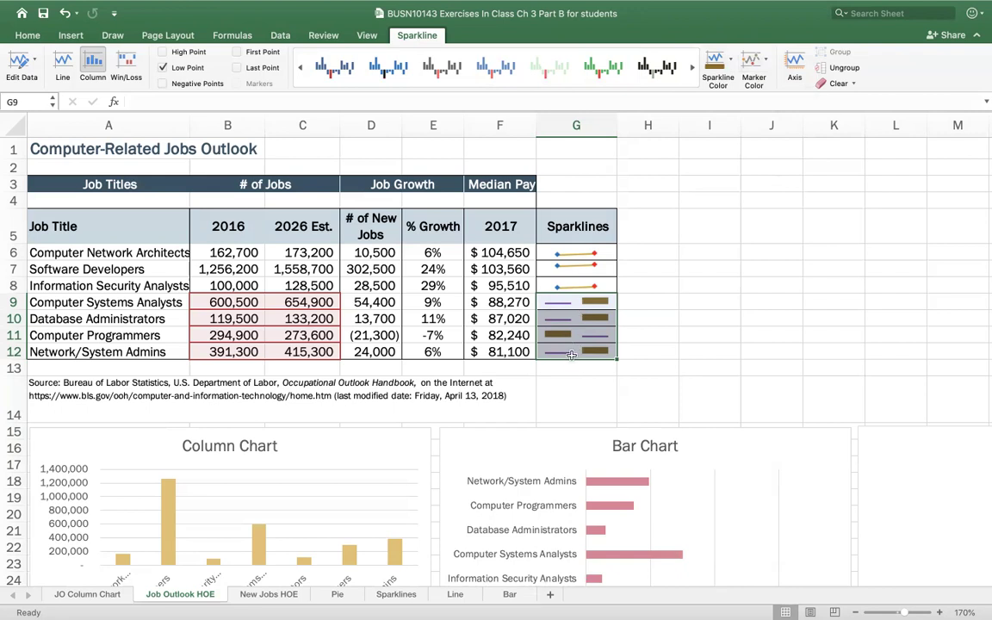
Set the G9:G12 sparklines' vertical Minimum and Maximum to Same for all sparklines
left_click(784, 71)
left_click_drag(514, 111, 780, 162)
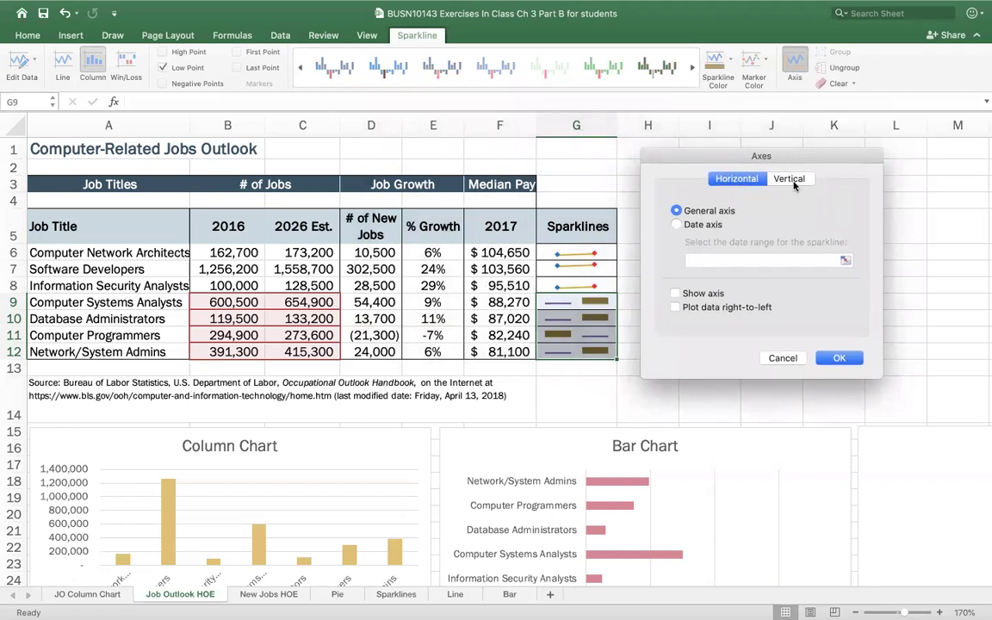
left_click(789, 179)
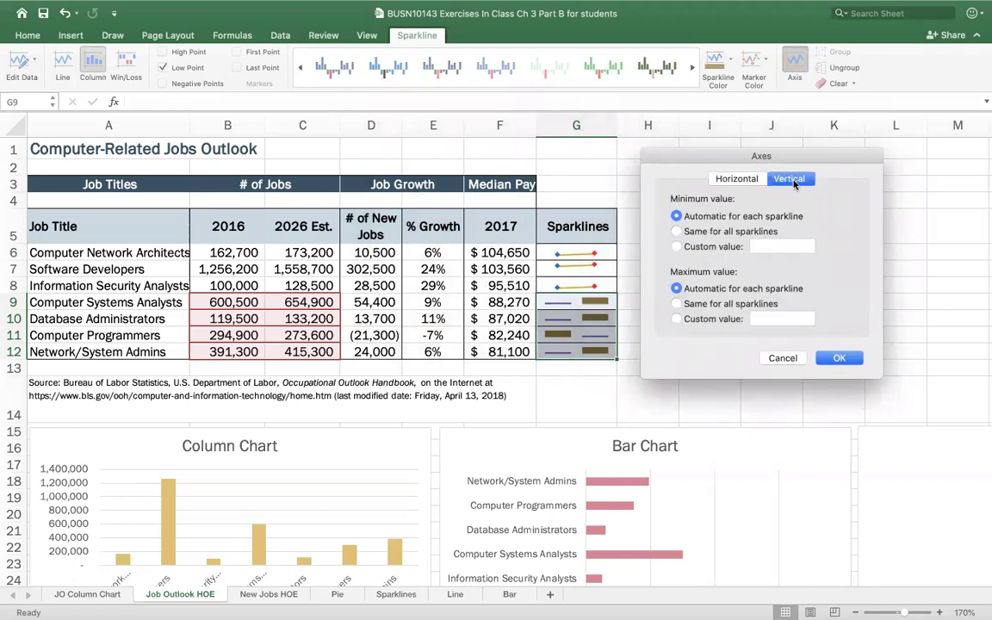
left_click(708, 232)
left_click(688, 305)
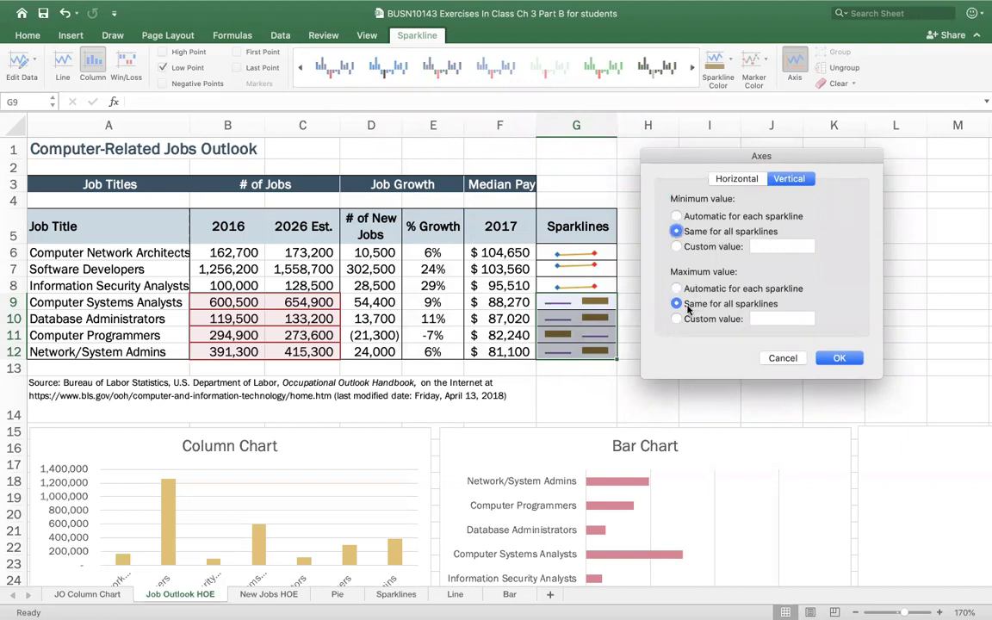
left_click(839, 361)
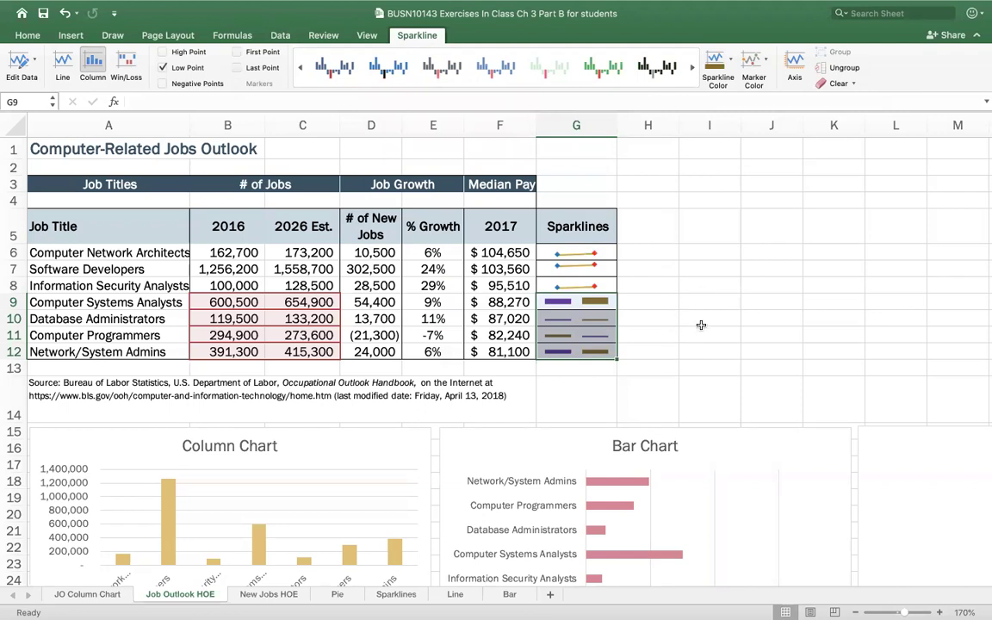
left_click(703, 319)
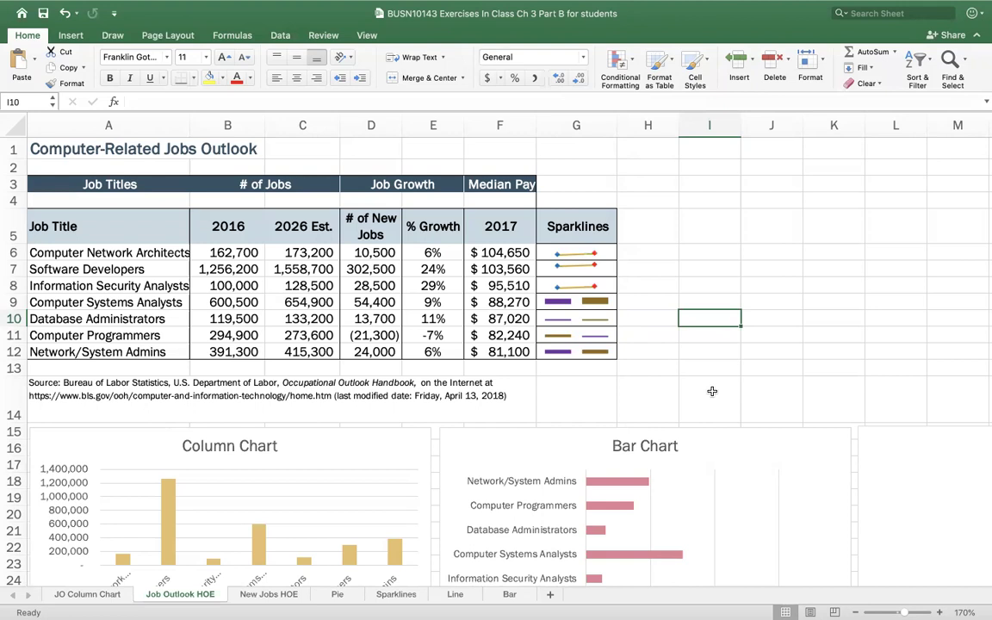
Switch to the Sparklines sheet, zoom in on the expense table and adjust column B's width
left_click(396, 594)
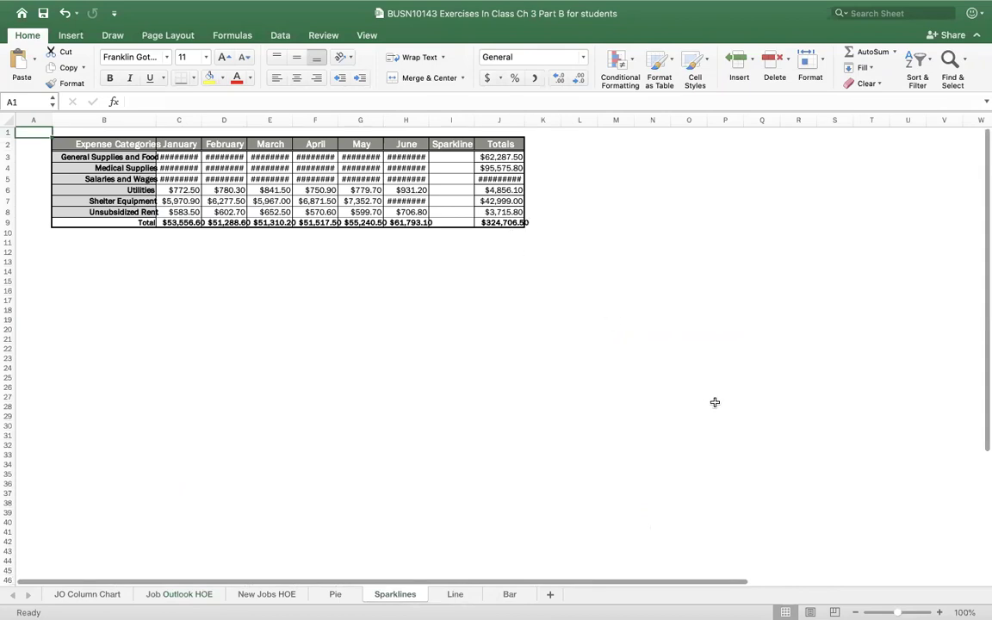
left_click(939, 612)
scroll(496, 344, "up", 3)
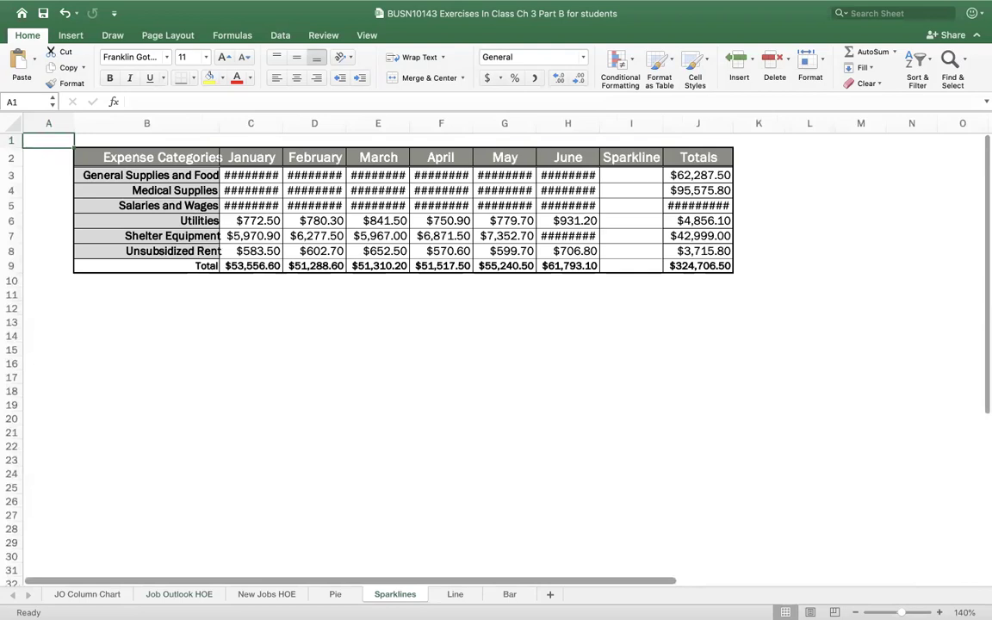
left_click(241, 125)
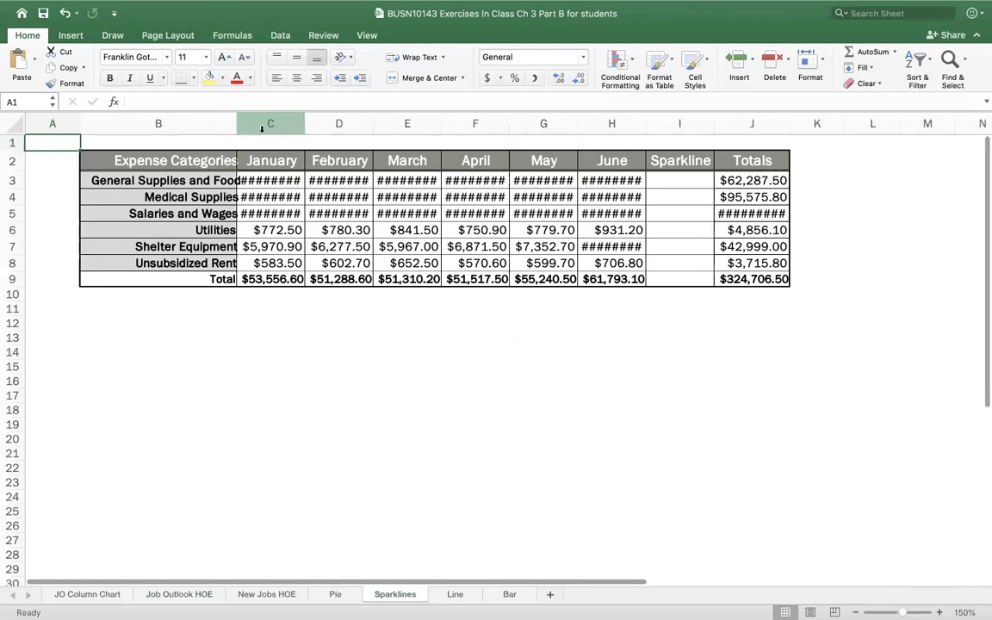
scroll(258, 126, "up", 1)
left_click_drag(316, 126, 719, 123)
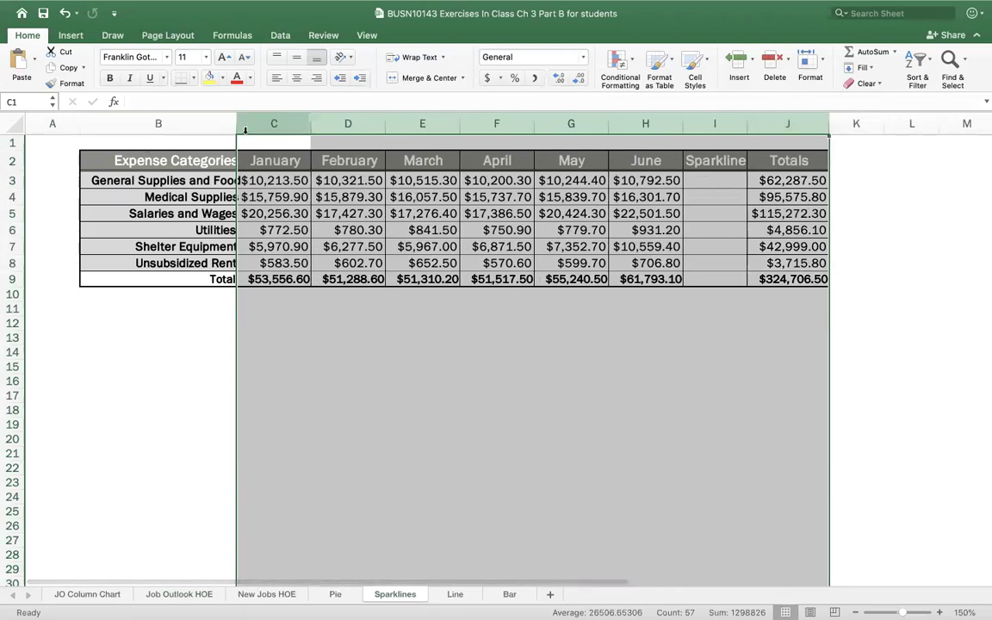
left_click(168, 123)
mouse_move(236, 123)
left_mouse_down()
mouse_move(261, 126)
mouse_move(252, 126)
left_mouse_up()
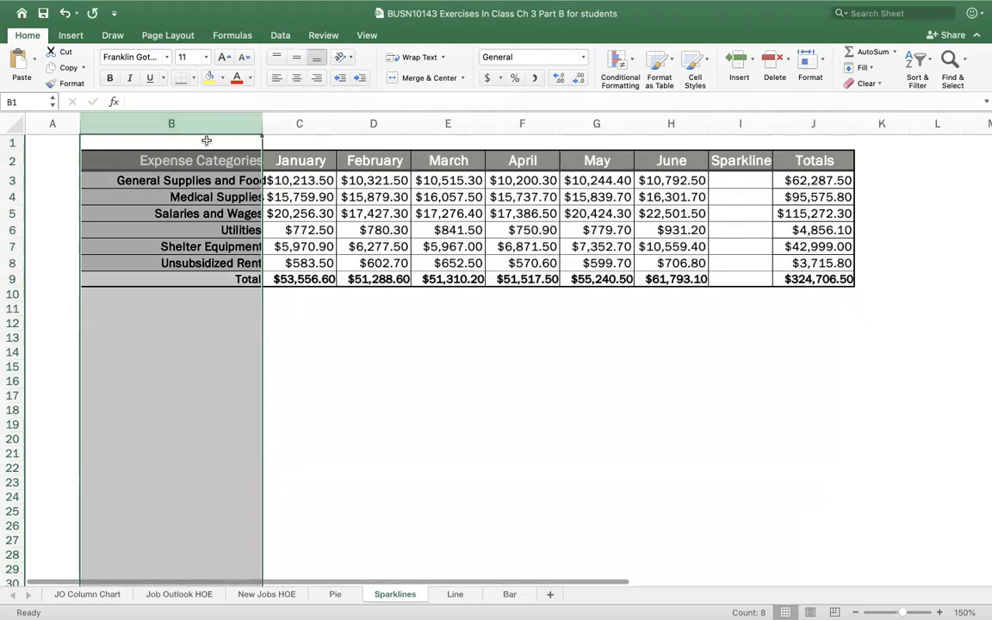
Left-align the category labels in B3:B8 at font size 12, then left-align the Expense Categories header
left_click_drag(179, 179, 196, 256)
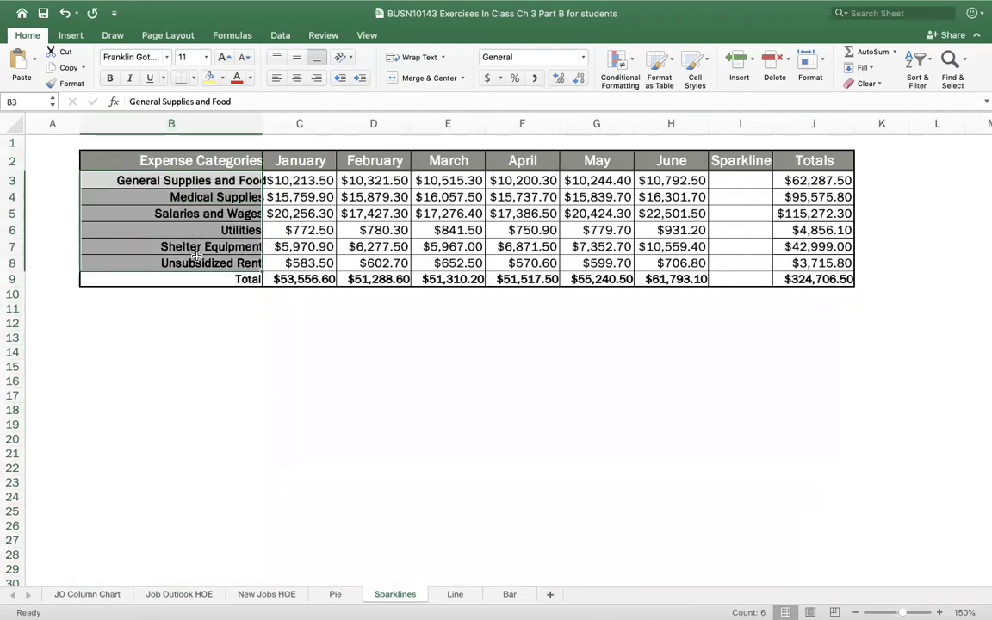
left_click(223, 57)
left_click(276, 78)
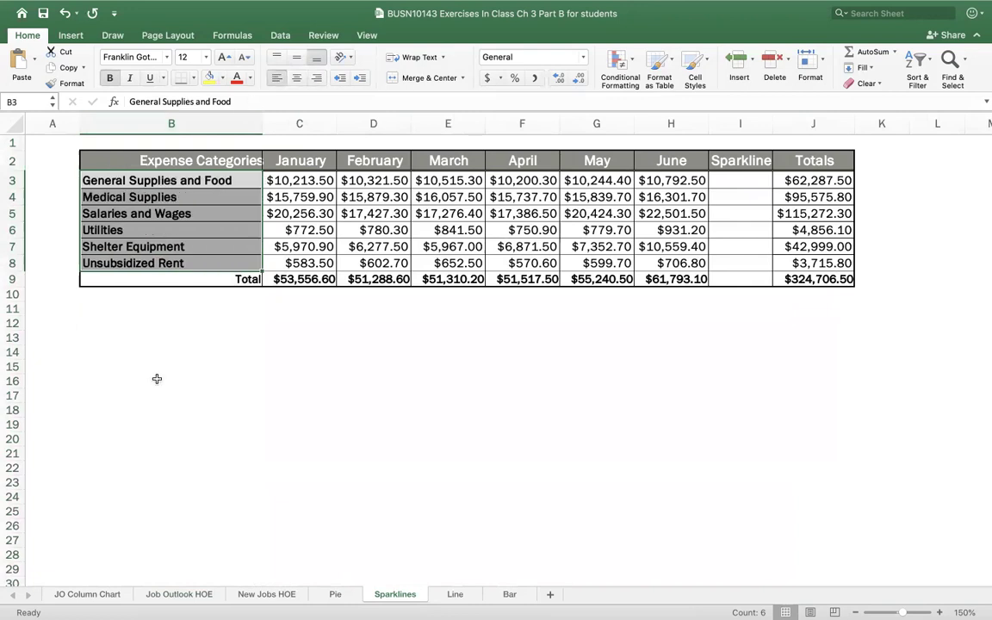
left_click(142, 351)
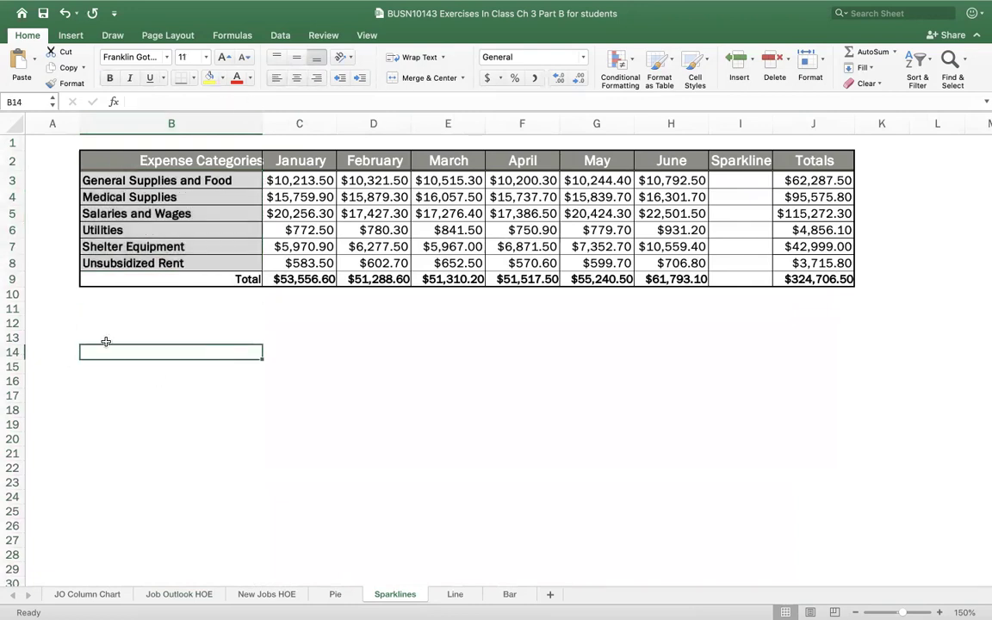
left_click(212, 157)
left_click(277, 77)
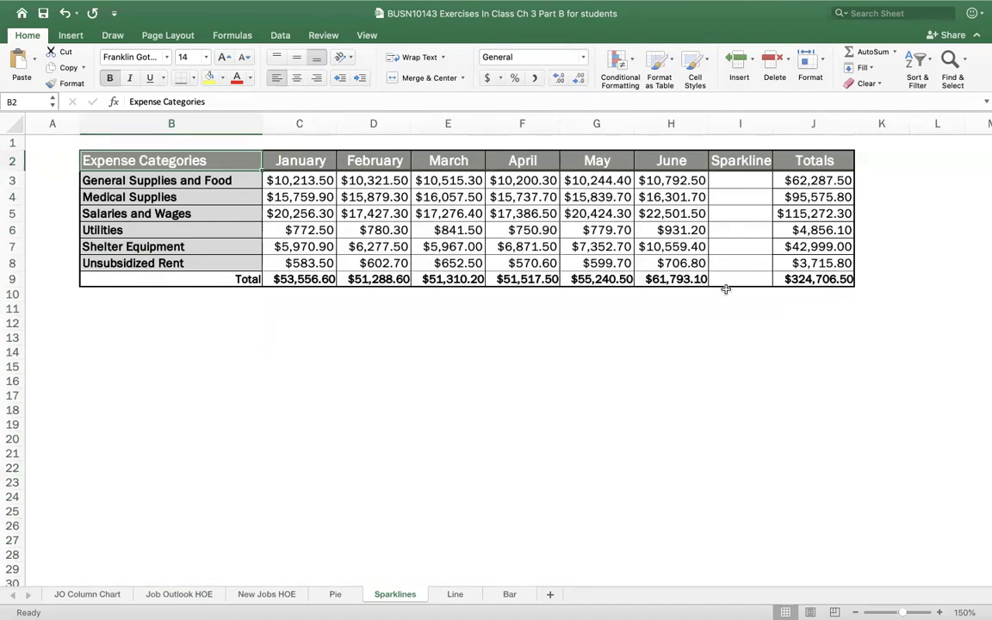
Insert line sparklines in I3:I5 using data range C3:H5
left_click_drag(737, 179, 735, 209)
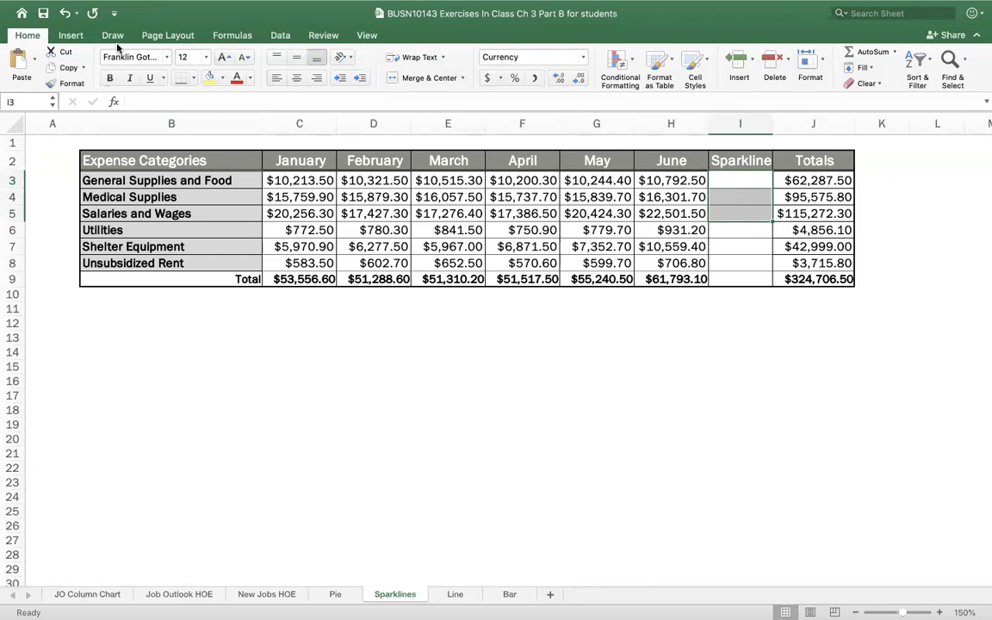
left_click(71, 35)
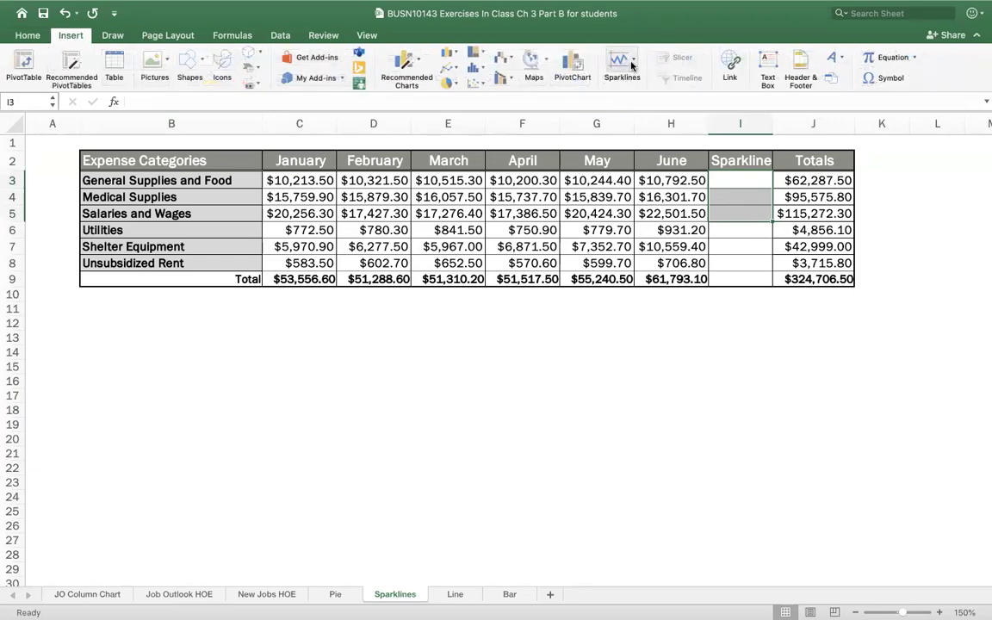
left_click(634, 60)
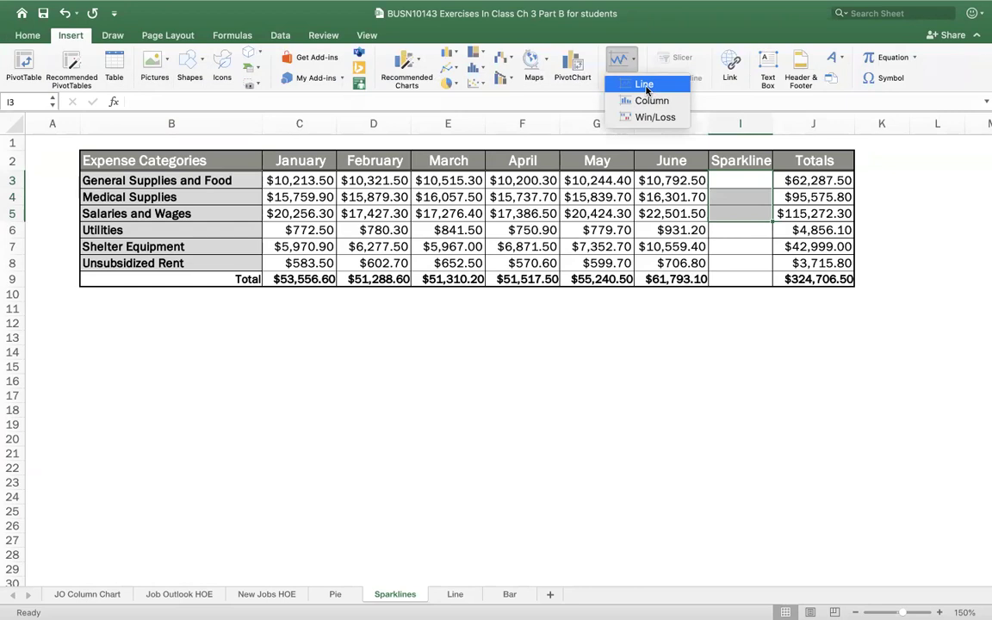
left_click(644, 85)
left_click_drag(531, 131, 543, 300)
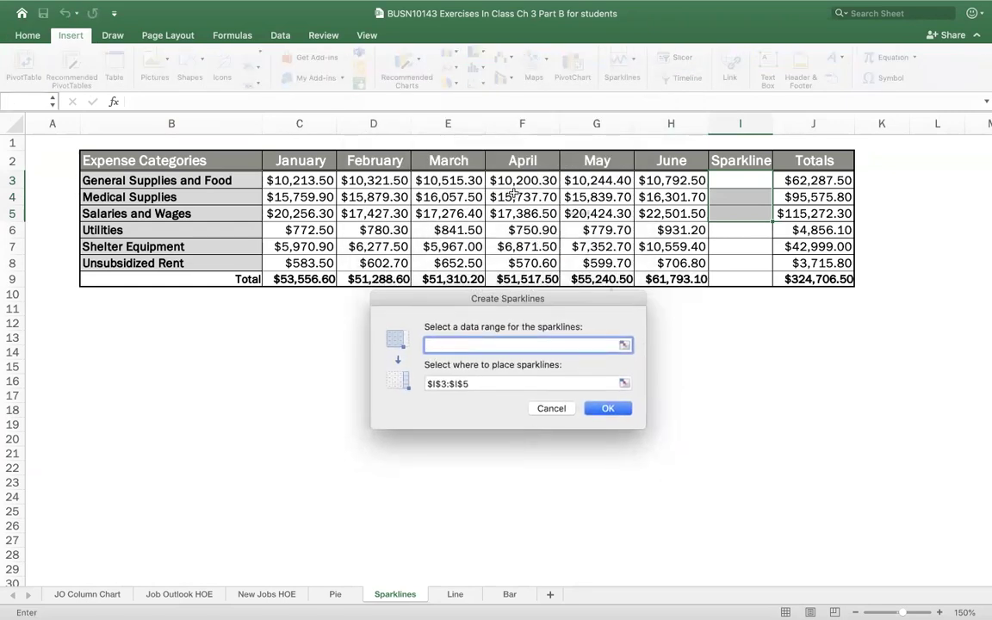
left_click_drag(301, 180, 644, 209)
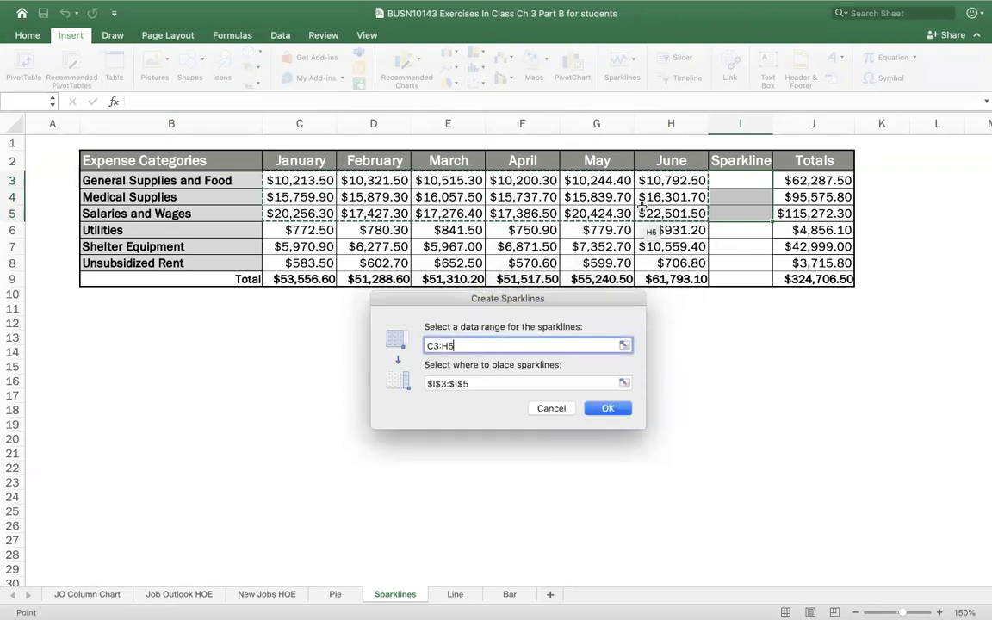
left_click(611, 410)
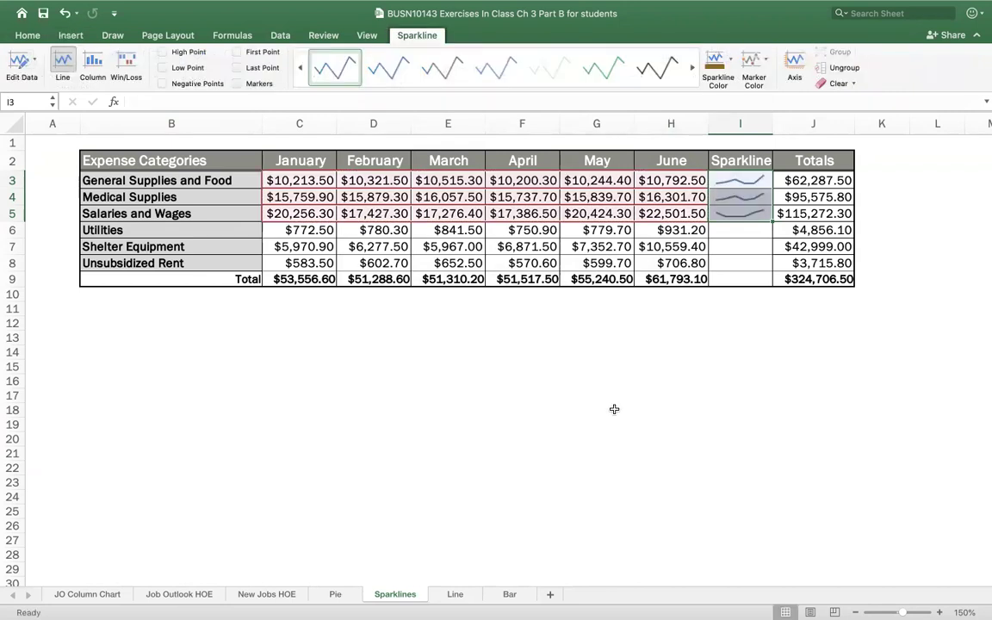
Turn on Markers and High Point for the I3:I5 sparklines, colouring high points dark gray
left_click(237, 84)
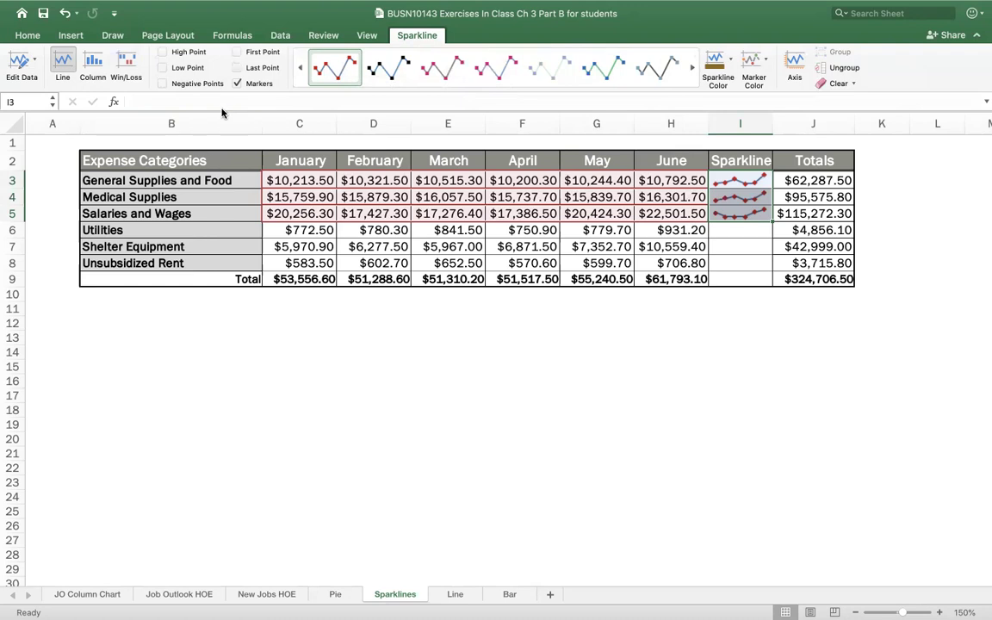
left_click(161, 53)
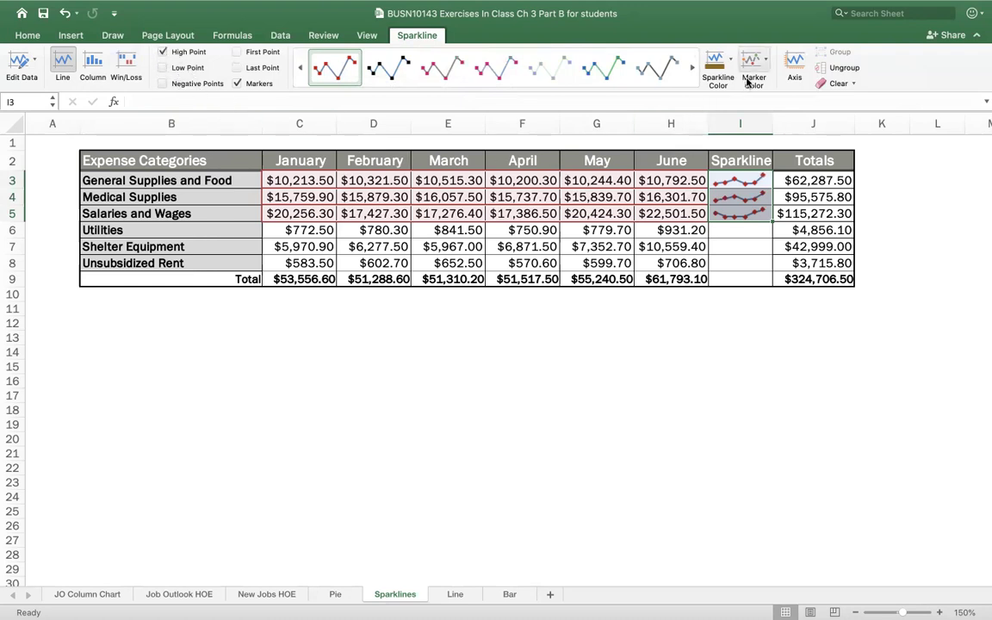
left_click(766, 62)
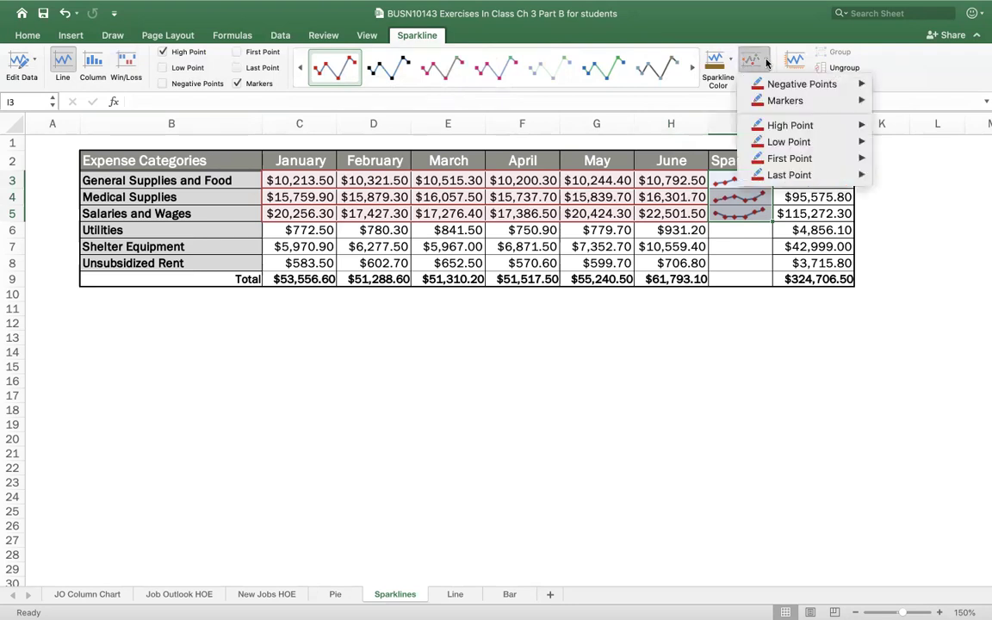
mouse_move(824, 130)
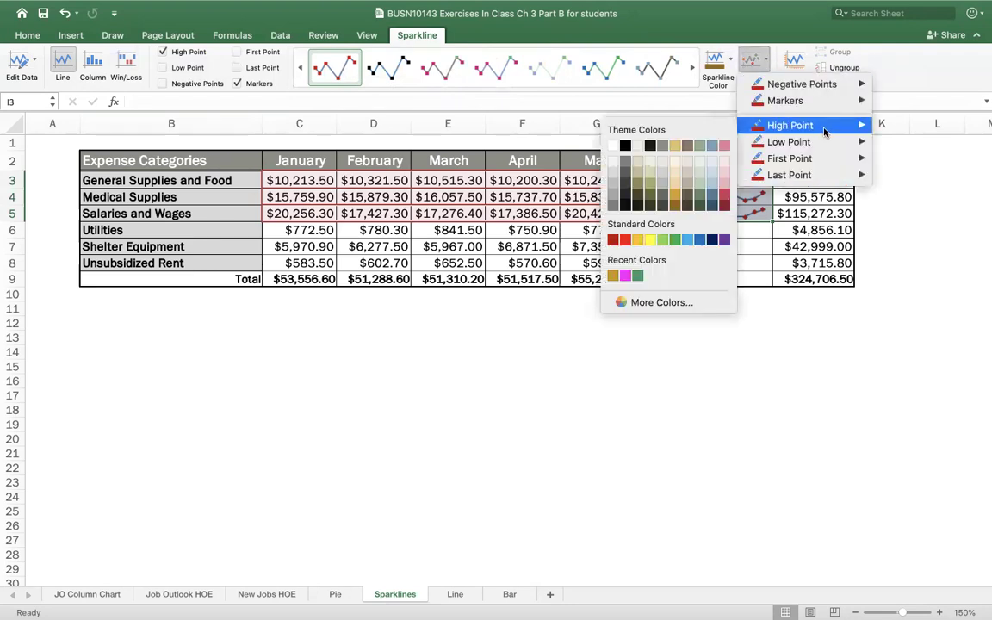
left_click(650, 146)
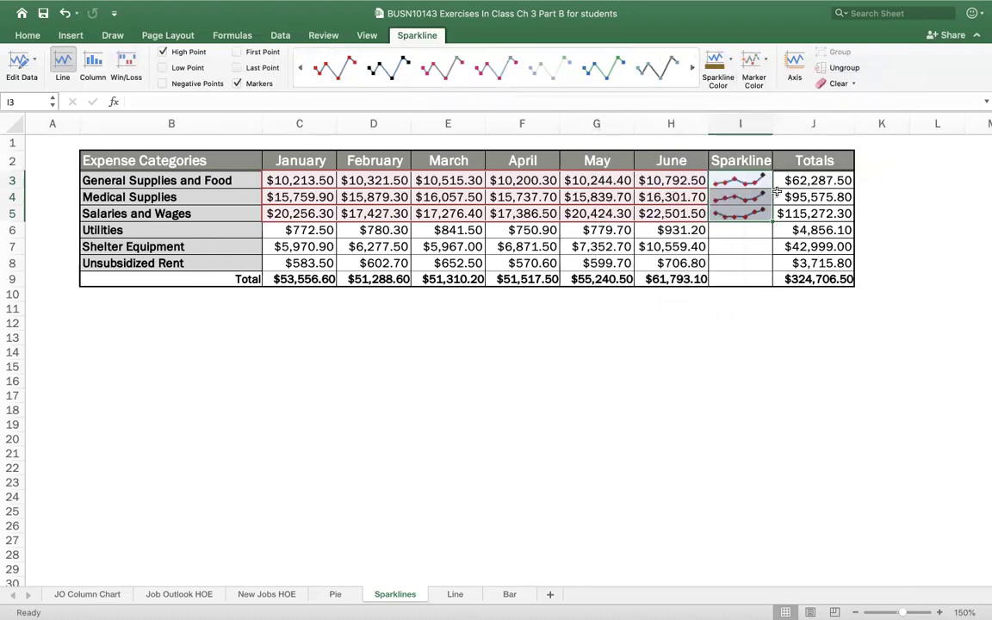
Set the I3:I5 sparklines' vertical minimum and maximum to Same for all sparklines
left_click(788, 66)
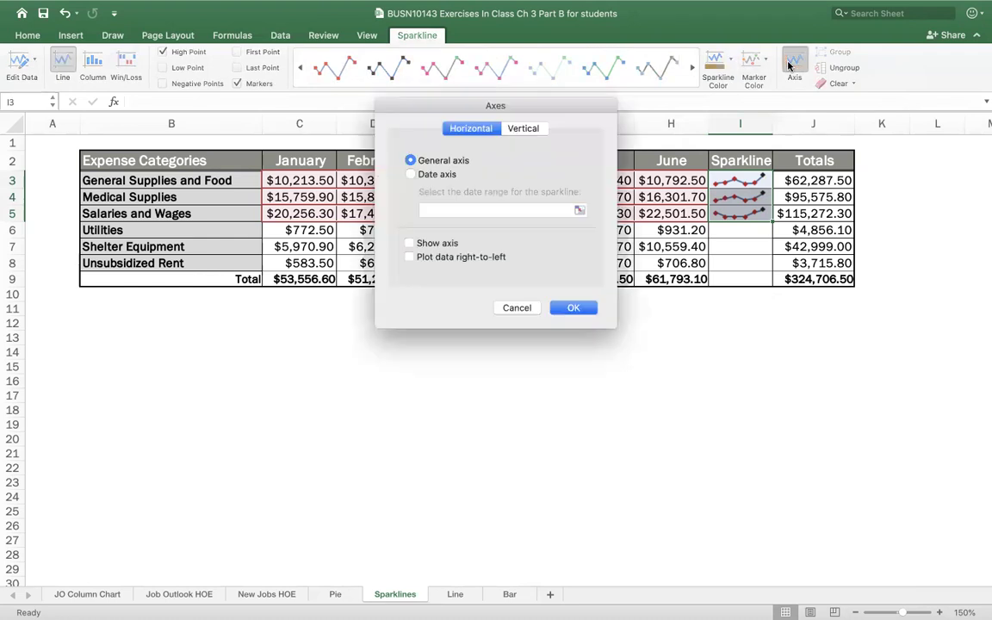
left_click_drag(537, 100, 772, 244)
left_click(771, 259)
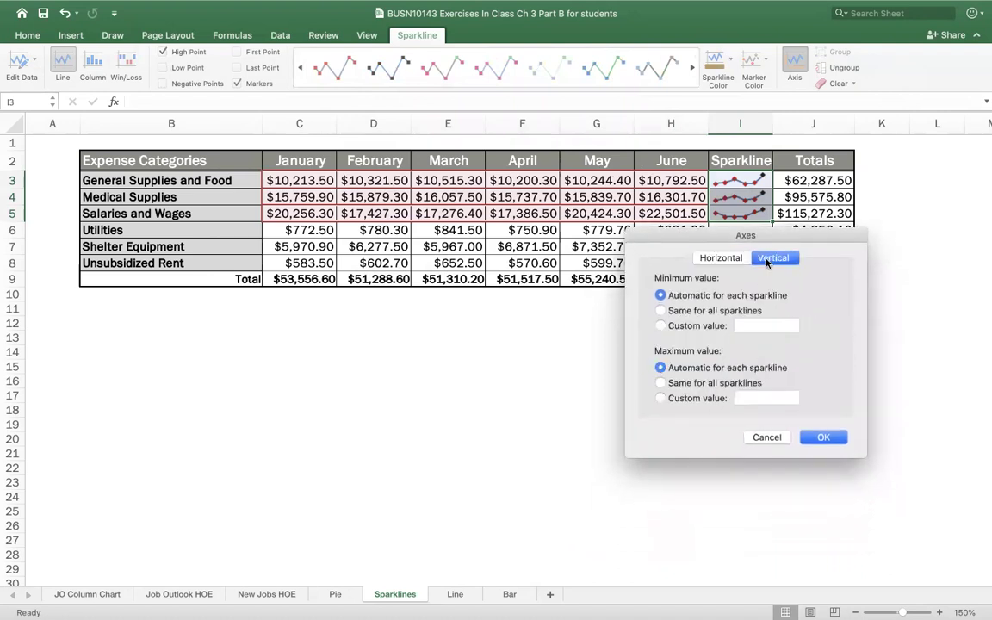
left_click(679, 313)
left_click(677, 388)
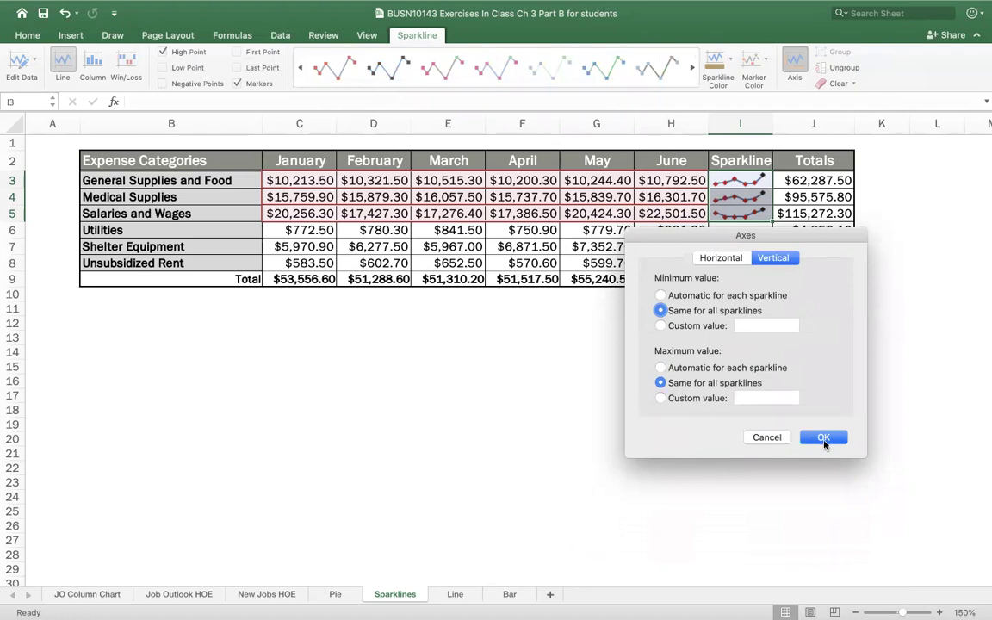
left_click(823, 439)
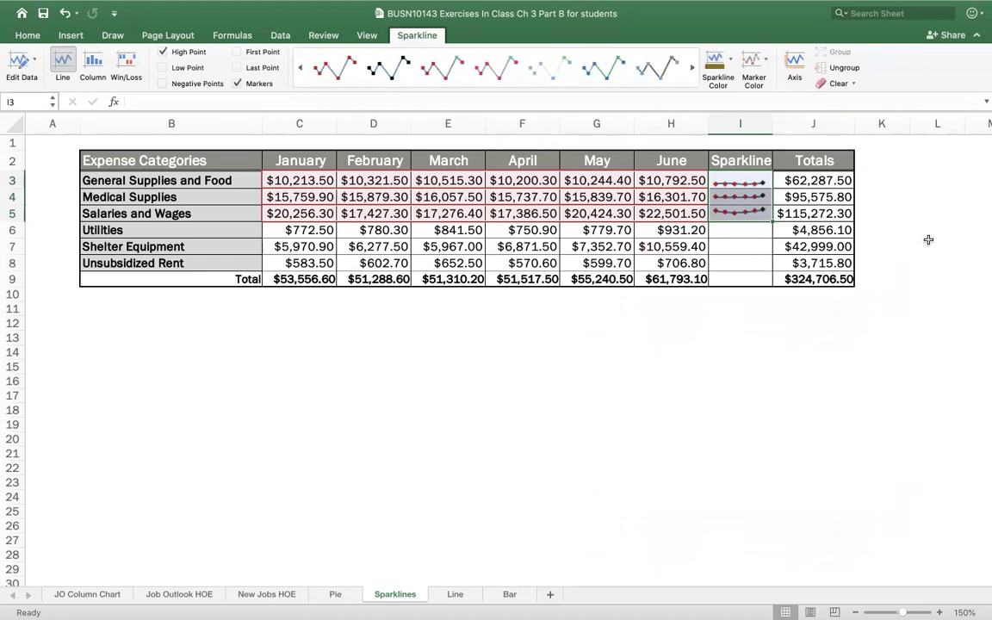
left_click(778, 351)
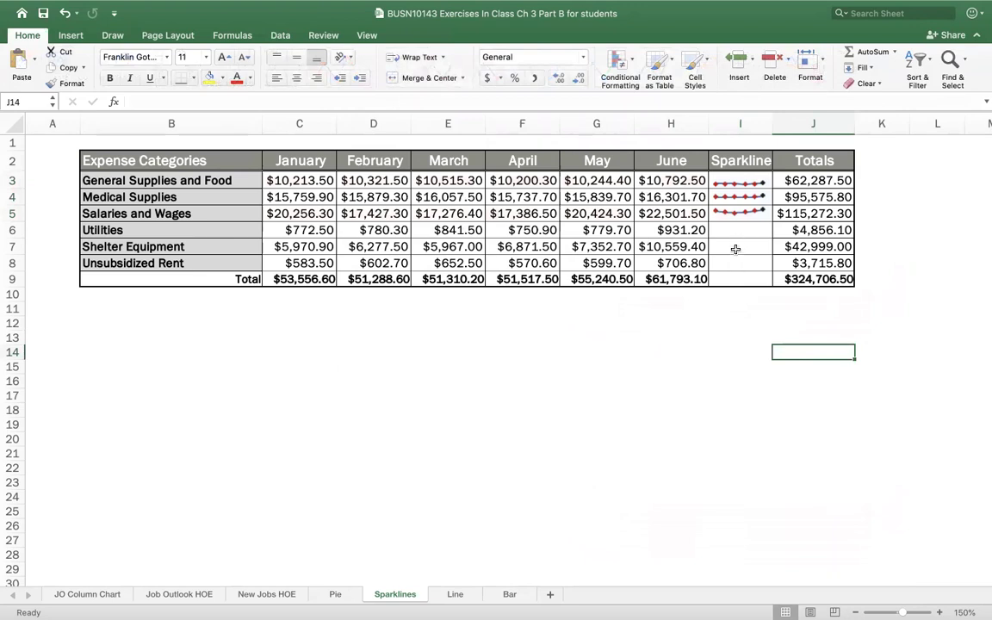
Create column sparklines from data C6:H8 with location I6:I8
left_click_drag(300, 226, 658, 263)
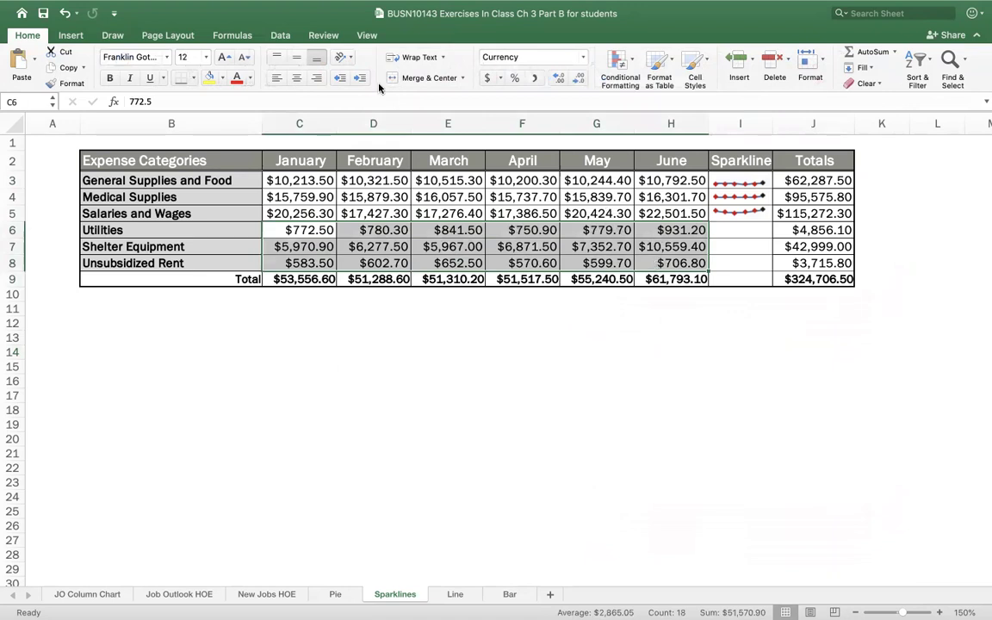
left_click(72, 35)
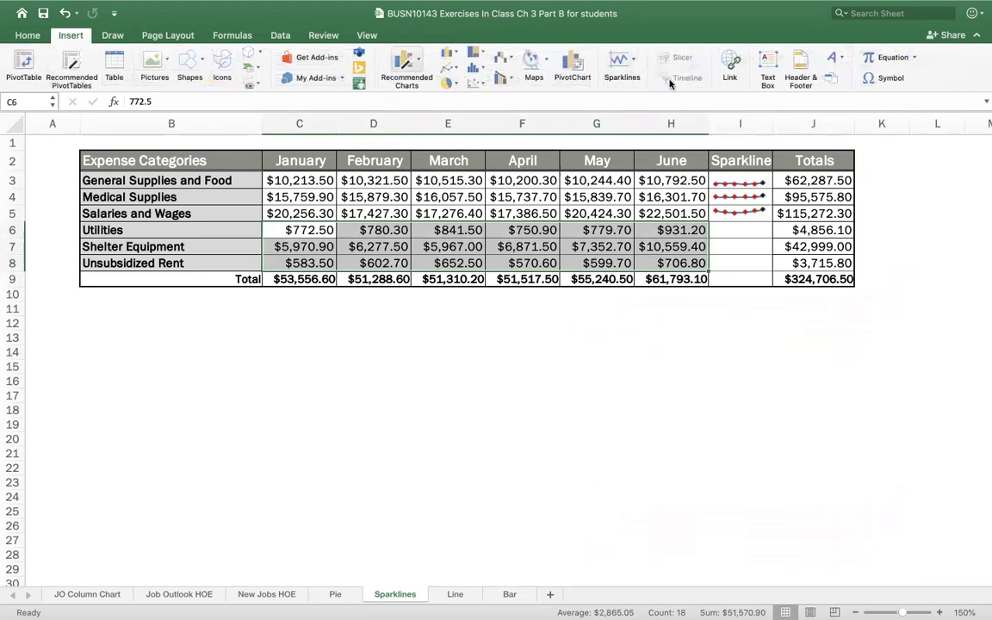
left_click(632, 62)
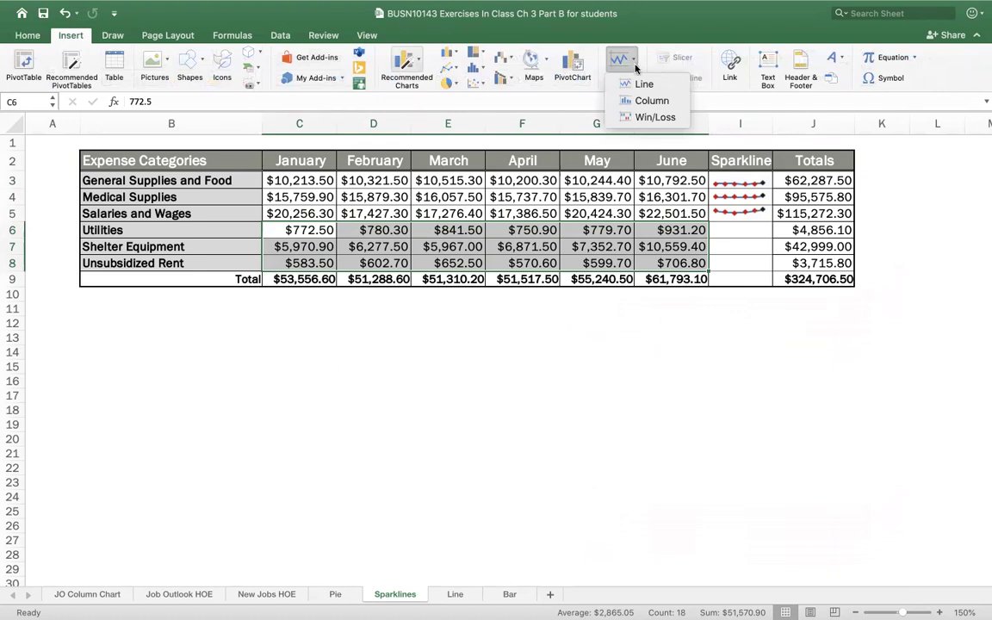
left_click(651, 102)
left_click_drag(560, 132, 587, 303)
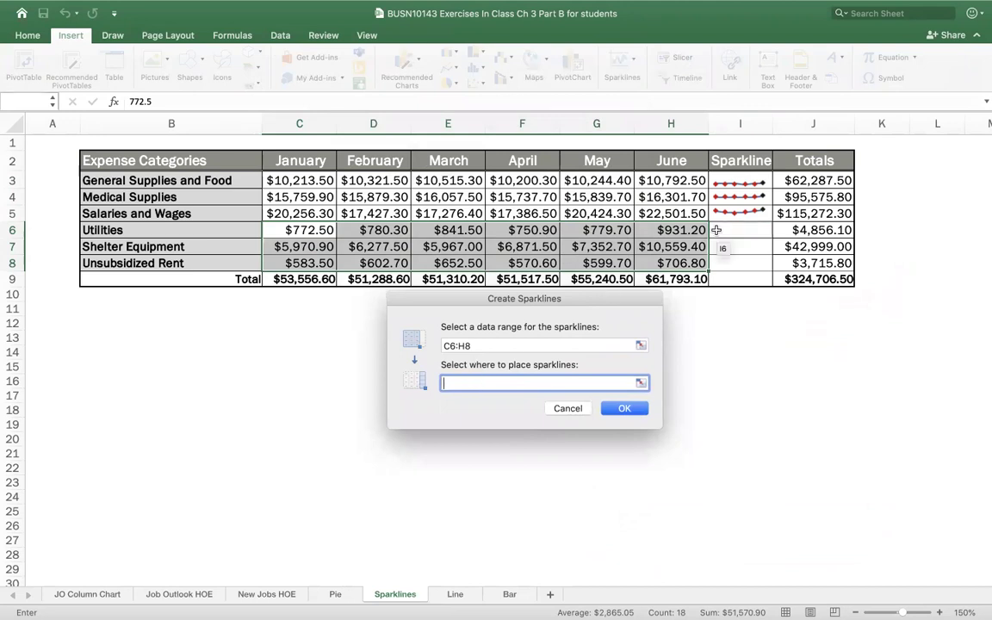
left_click_drag(738, 229, 737, 262)
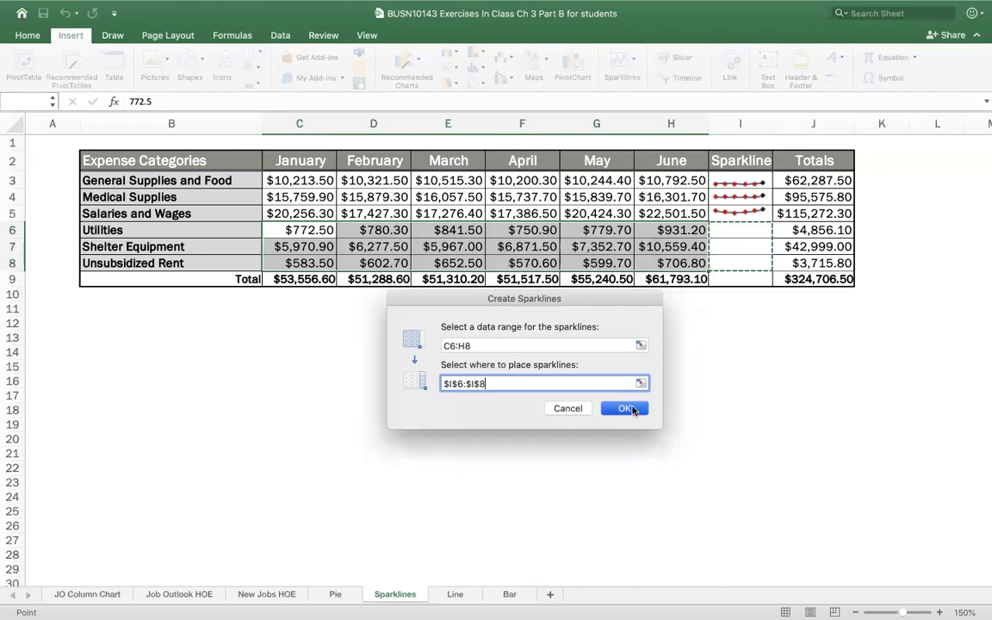
left_click(629, 409)
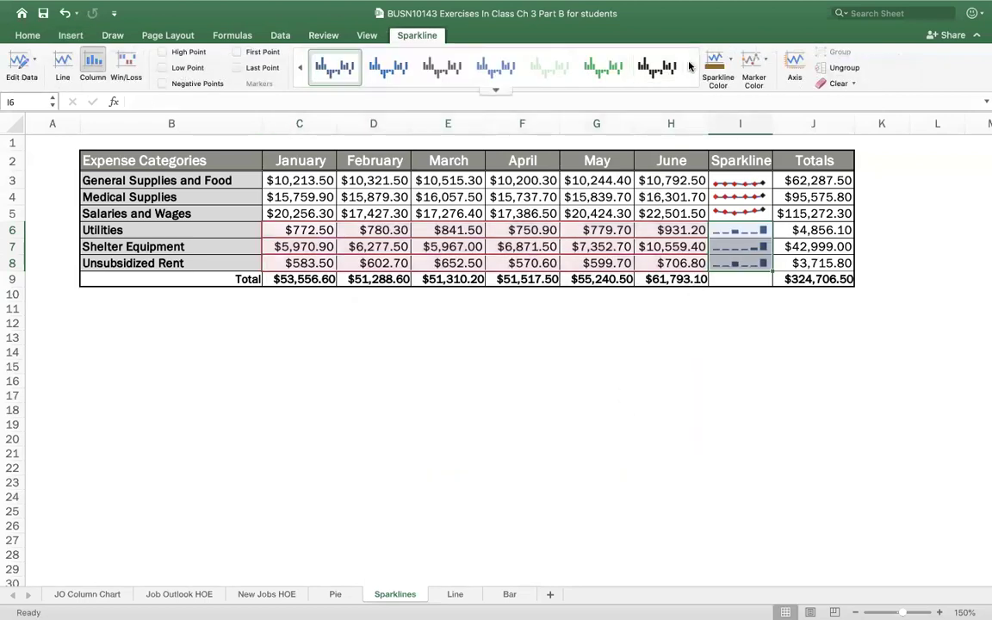
Give the I6:I8 column sparklines a gold style and switch on Low Point
left_click(496, 90)
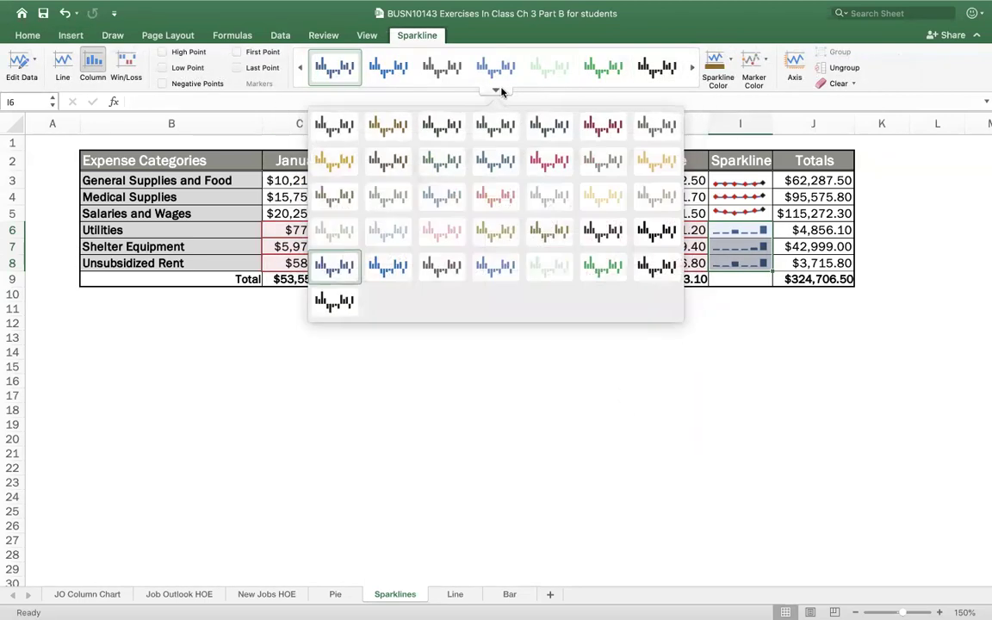
left_click(350, 160)
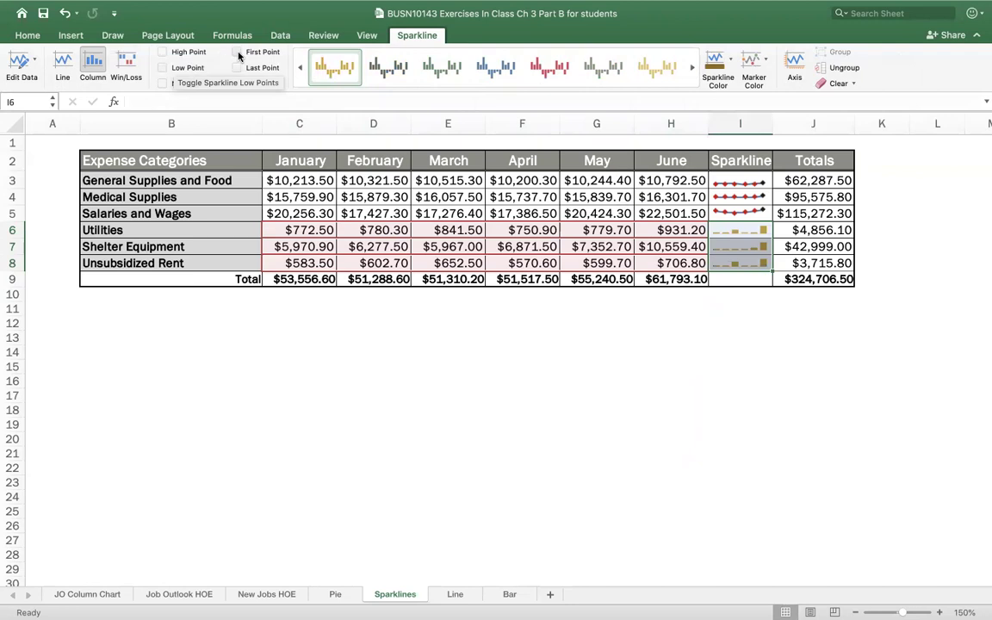
left_click(165, 53)
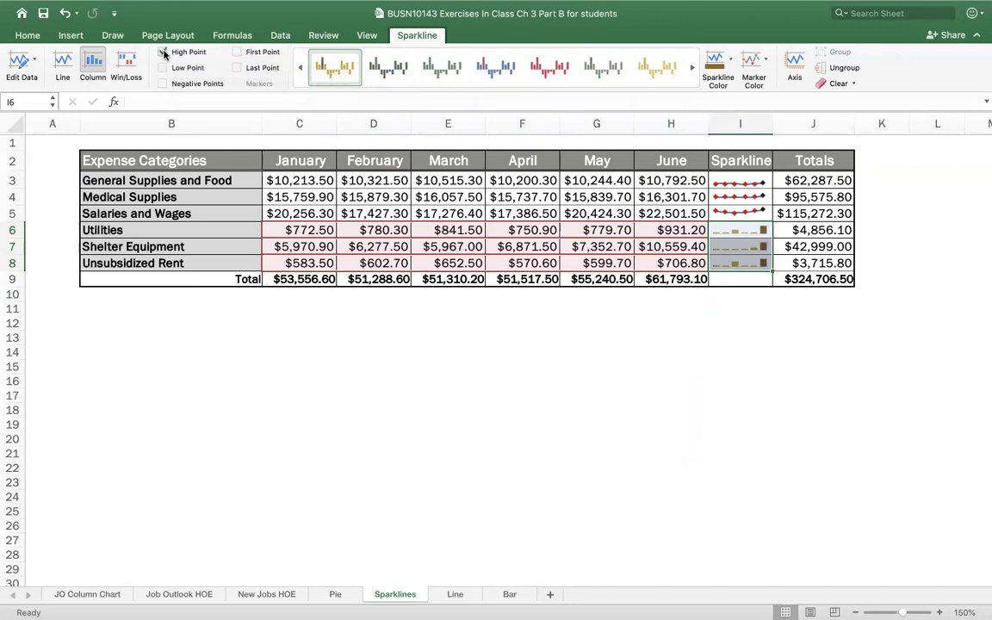
left_click(164, 53)
left_click(163, 68)
Colour the sparklines' low-point bars red
left_click(760, 59)
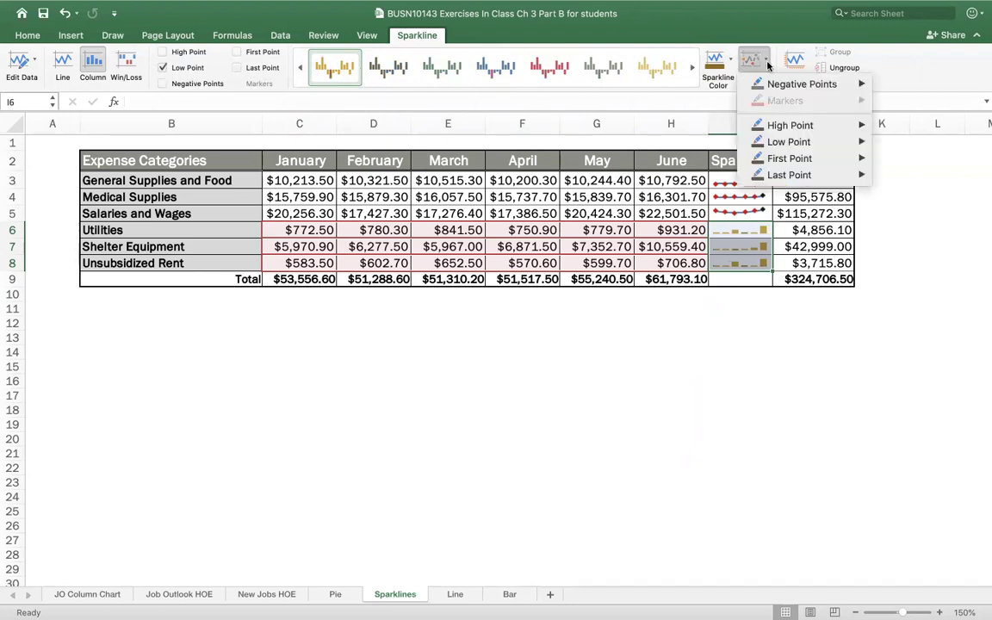
mouse_move(787, 141)
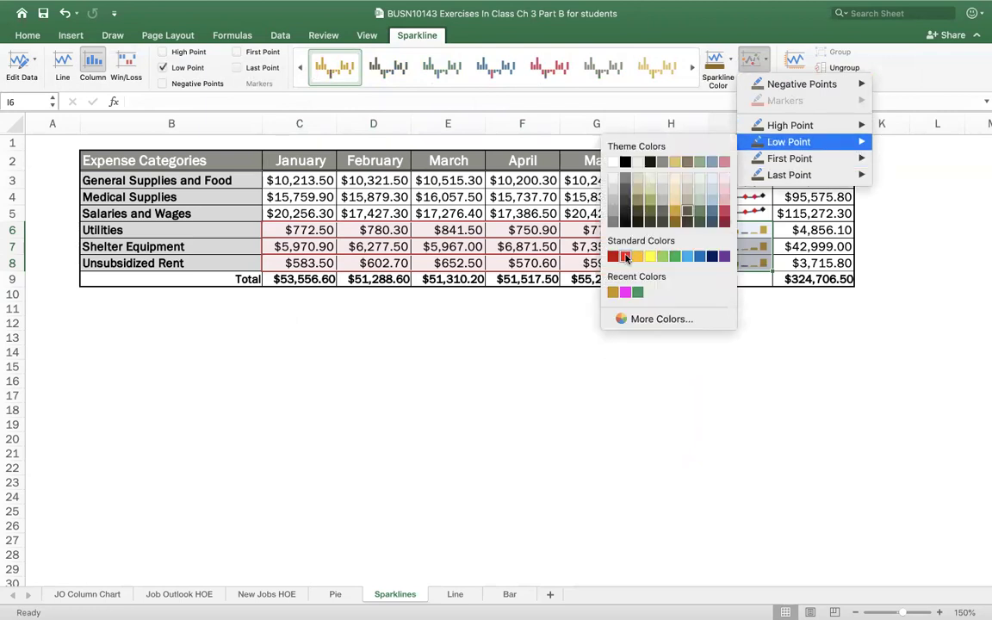
left_click(625, 257)
left_click(807, 358)
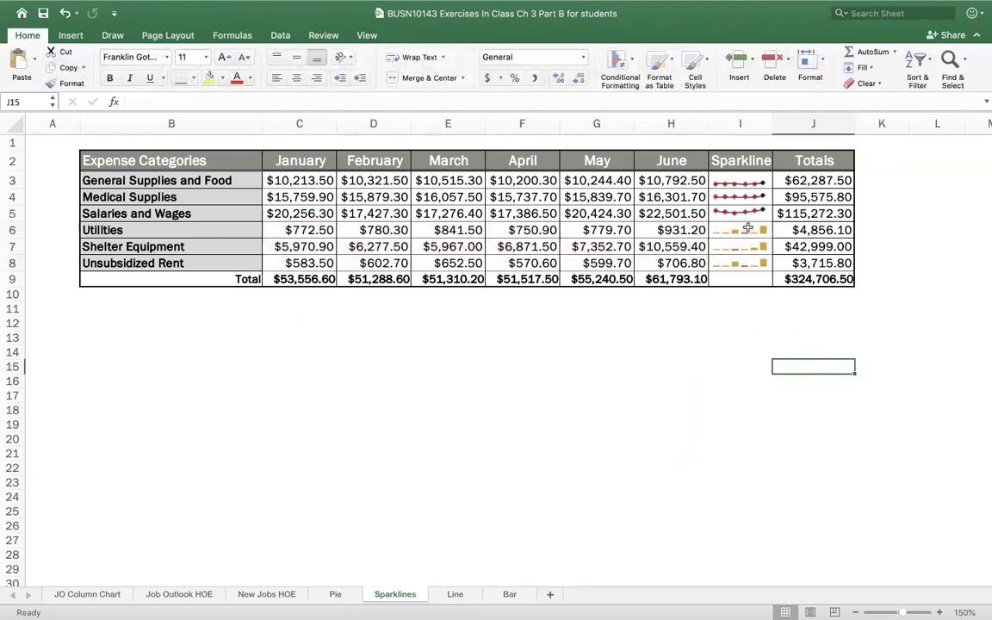
left_click(742, 230)
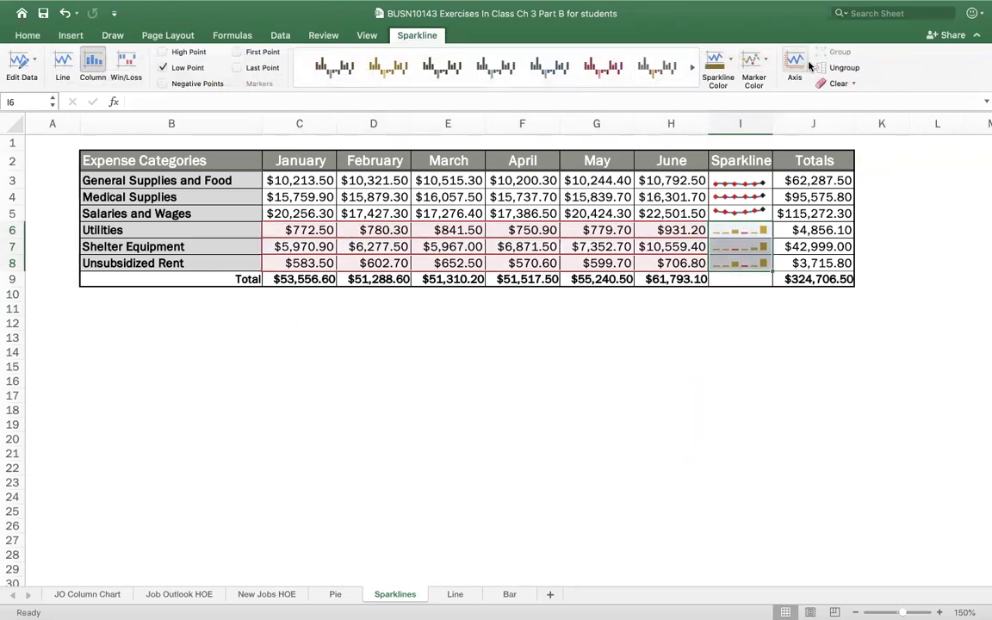
Set the I6:I8 column sparklines' vertical minimum and maximum to Same for all sparklines
left_click(792, 64)
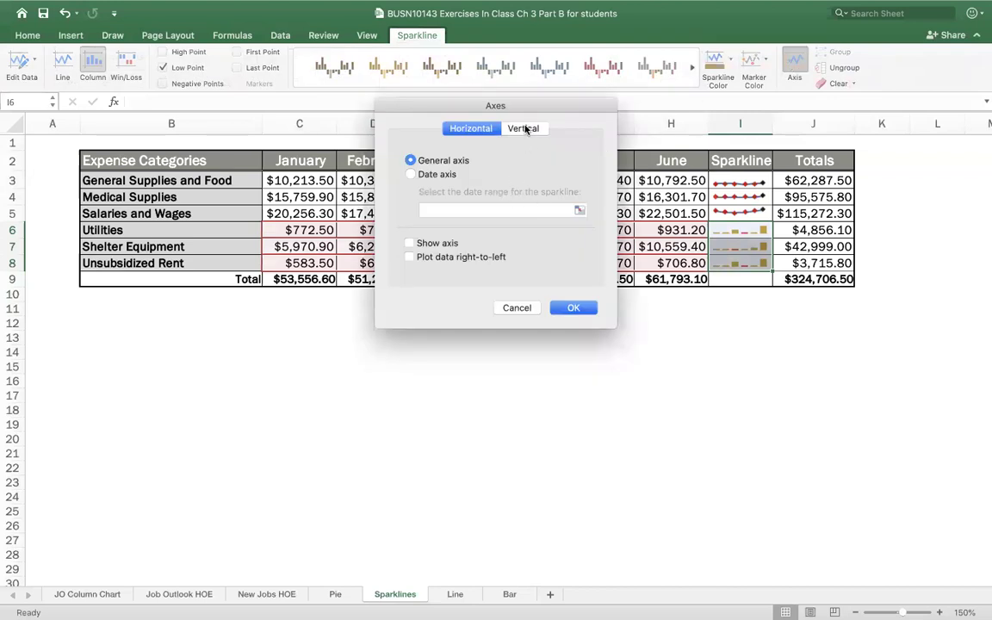
left_click(524, 128)
left_click(412, 181)
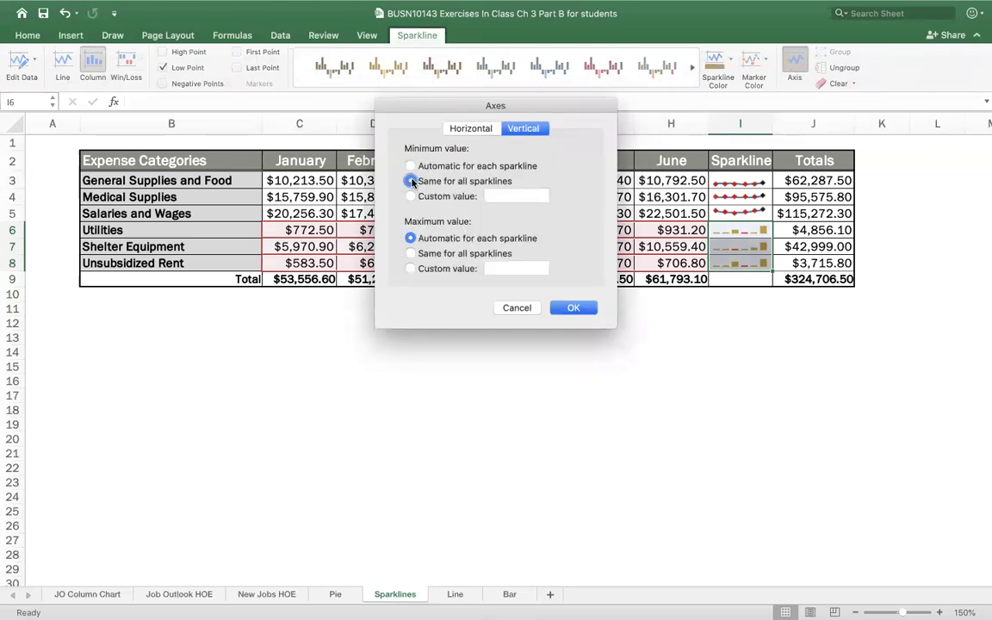
left_click(412, 253)
left_click(580, 312)
left_click(784, 375)
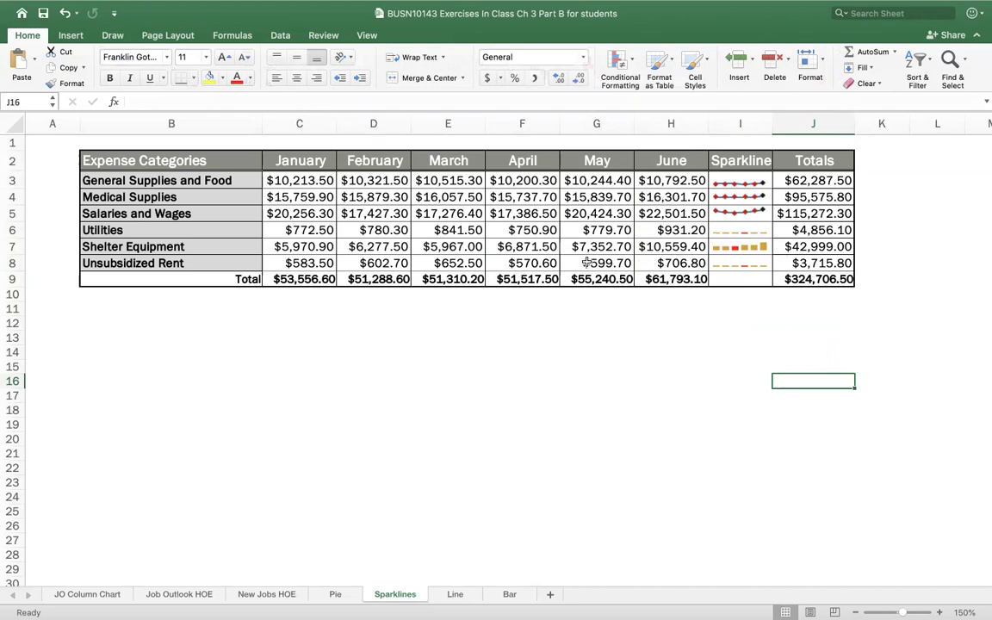
Reset the sparkline group's vertical minimum and maximum to Automatic for each sparkline
left_click(748, 247)
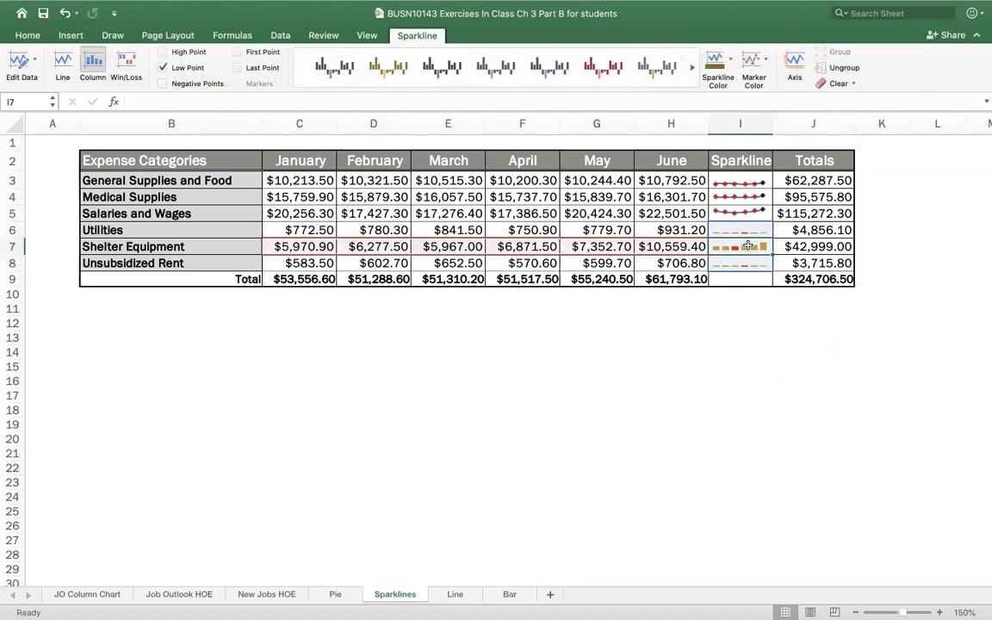
left_click(794, 64)
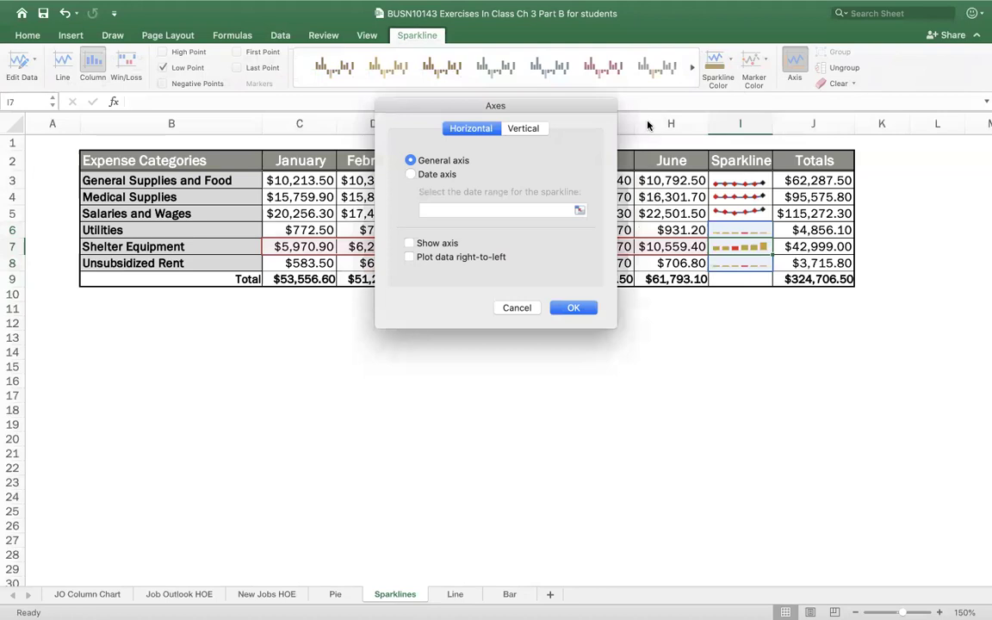
left_click(520, 129)
left_click(410, 165)
left_click(410, 238)
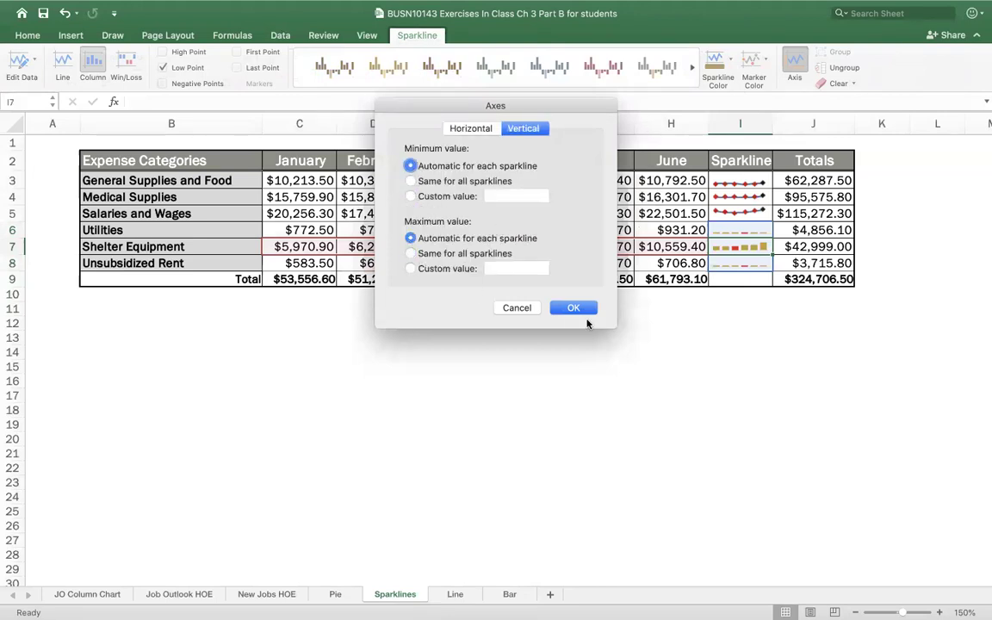
left_click(573, 308)
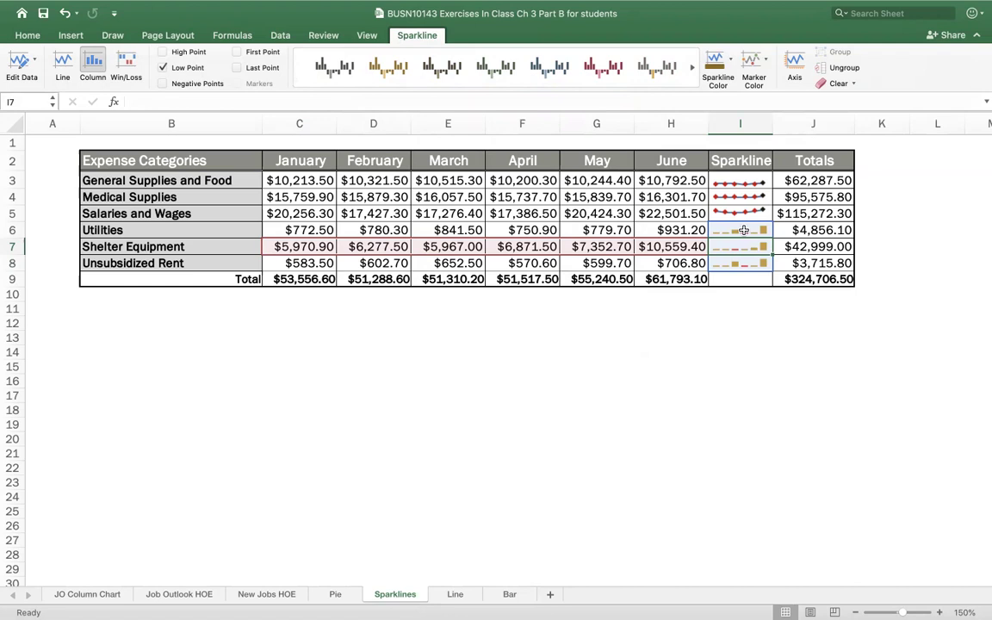
left_click(742, 348)
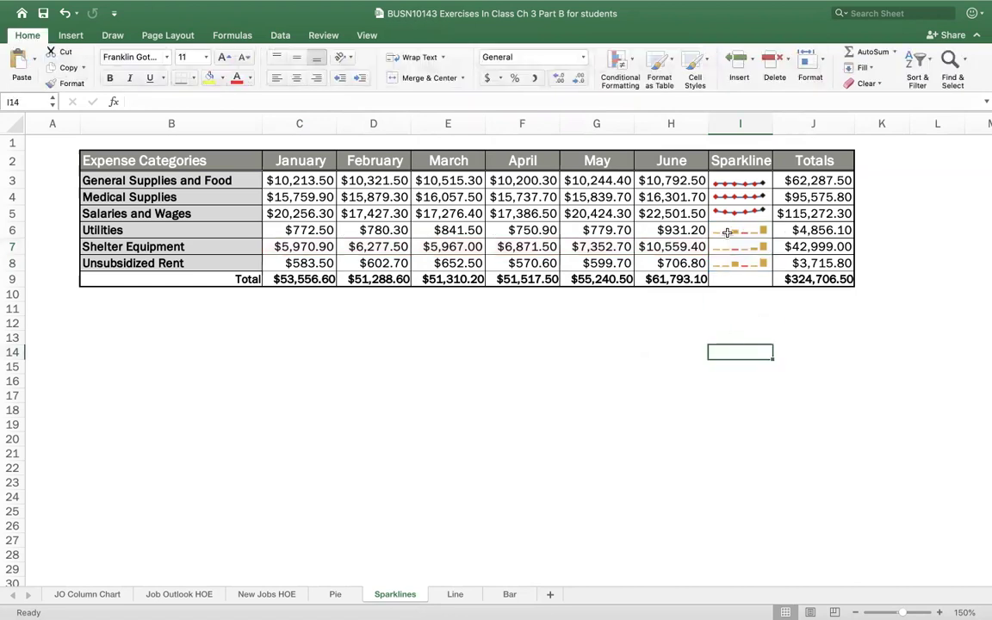
Reapply the shared Same-for-all vertical minimum and maximum to the I6:I8 sparklines
left_click(727, 233)
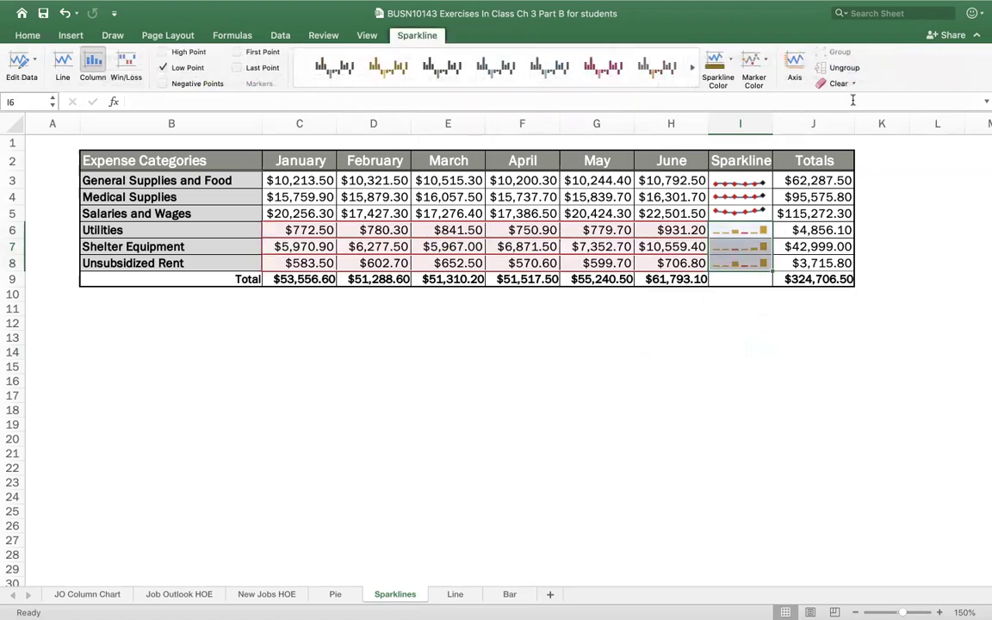
left_click(801, 66)
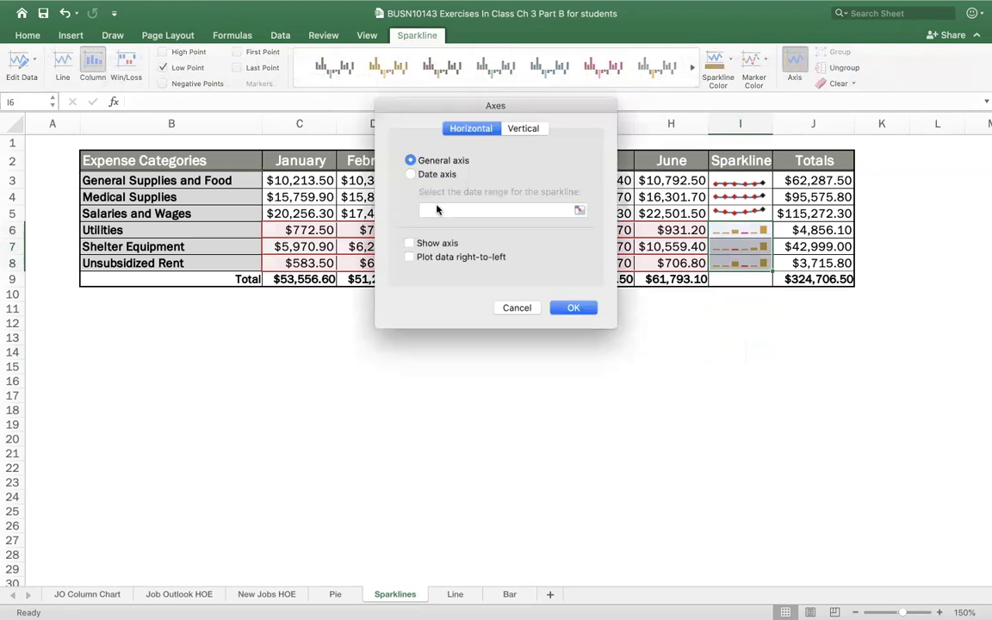
left_click(525, 129)
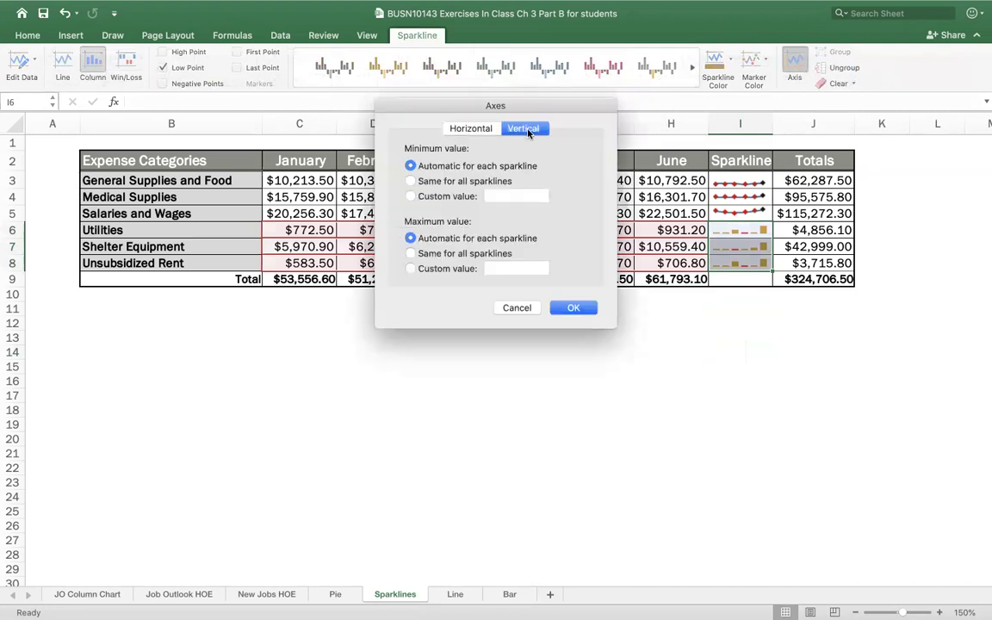
left_click(410, 180)
left_click(410, 253)
left_click(570, 309)
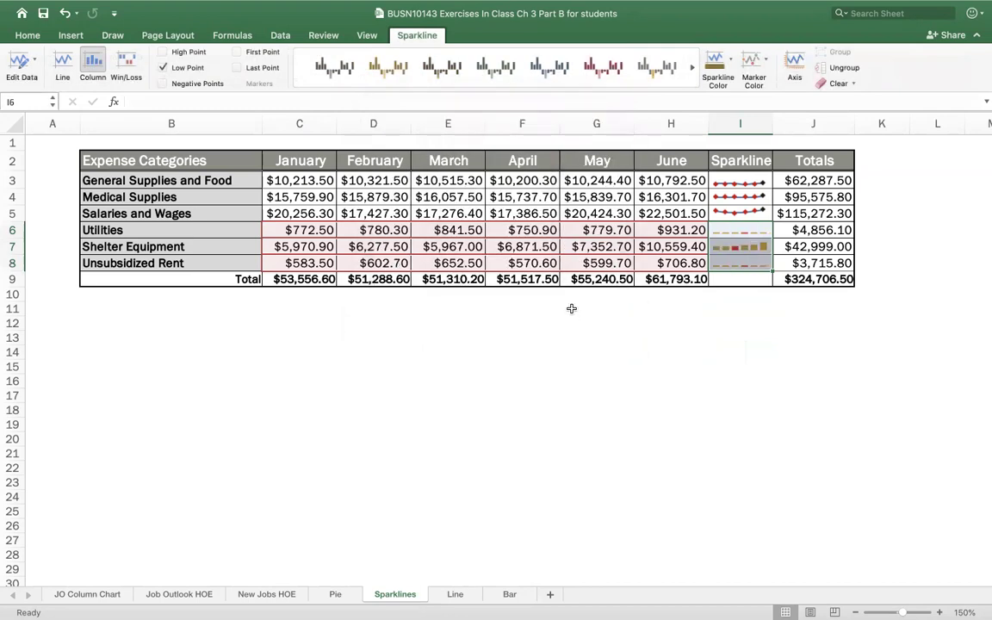
left_click(714, 355)
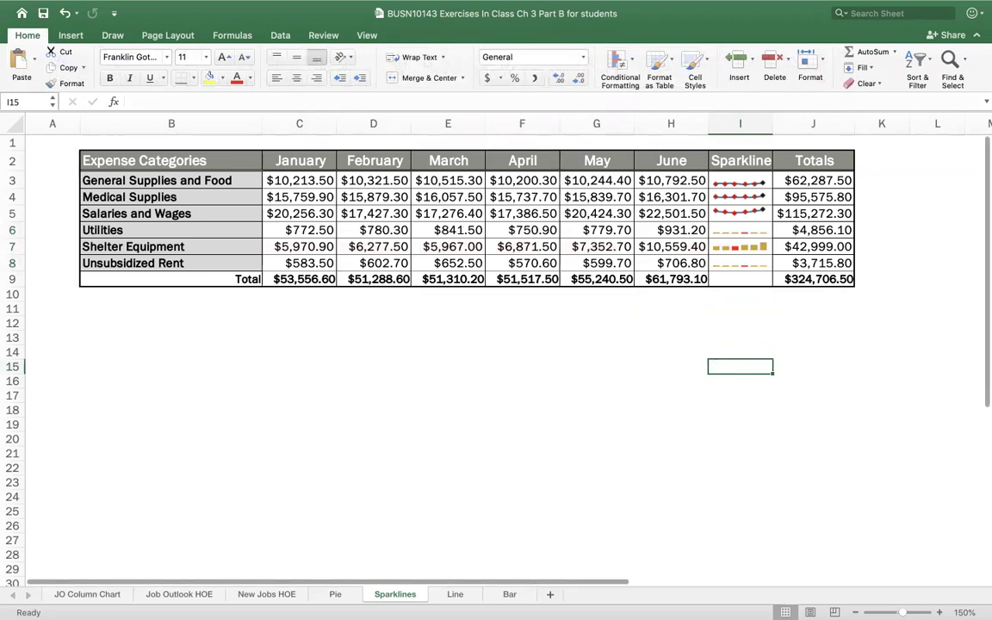
Switch to the Job Outlook HOE sheet and look over its existing Line Chart
left_click(193, 594)
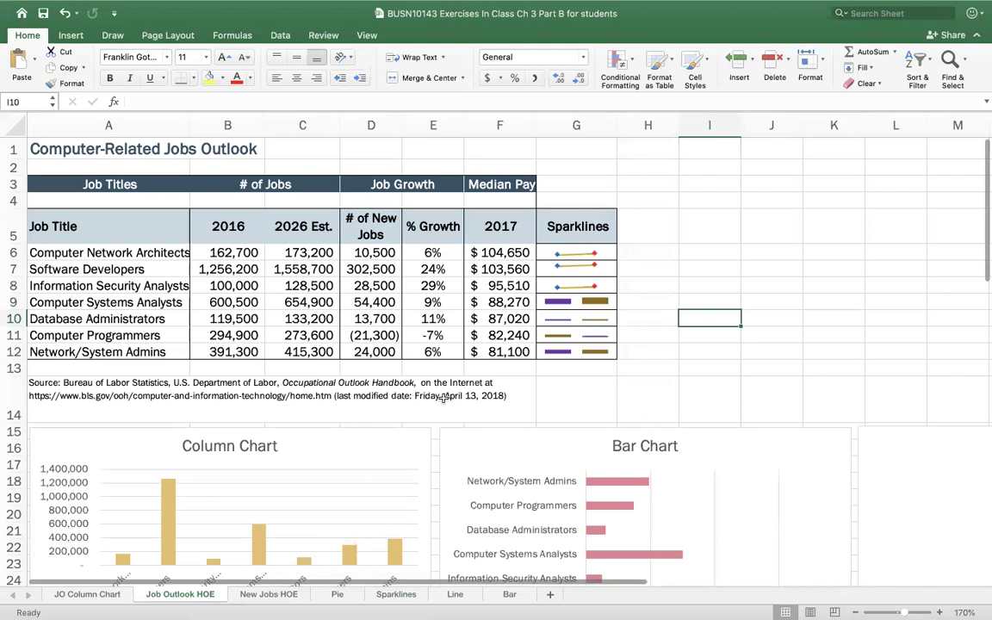
scroll(696, 353, "down", 10)
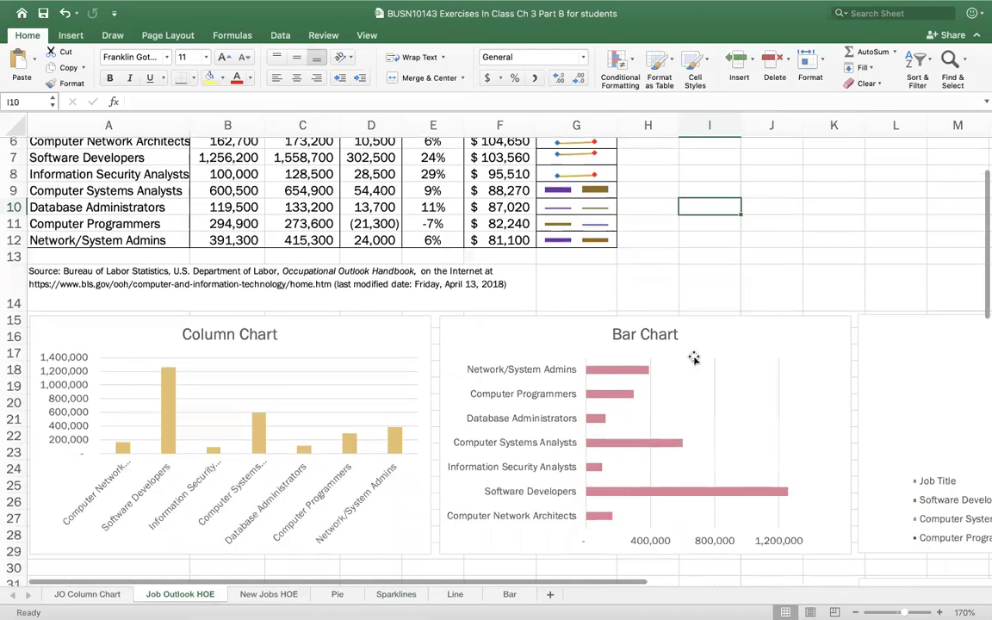
scroll(692, 358, "down", 6)
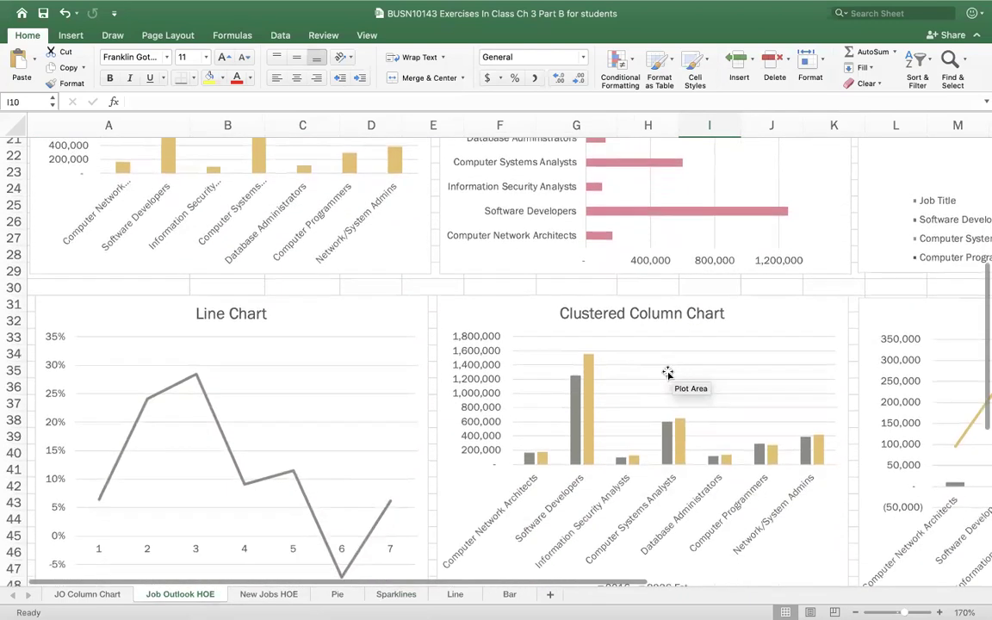
left_click(308, 306)
scroll(307, 310, "up", 8)
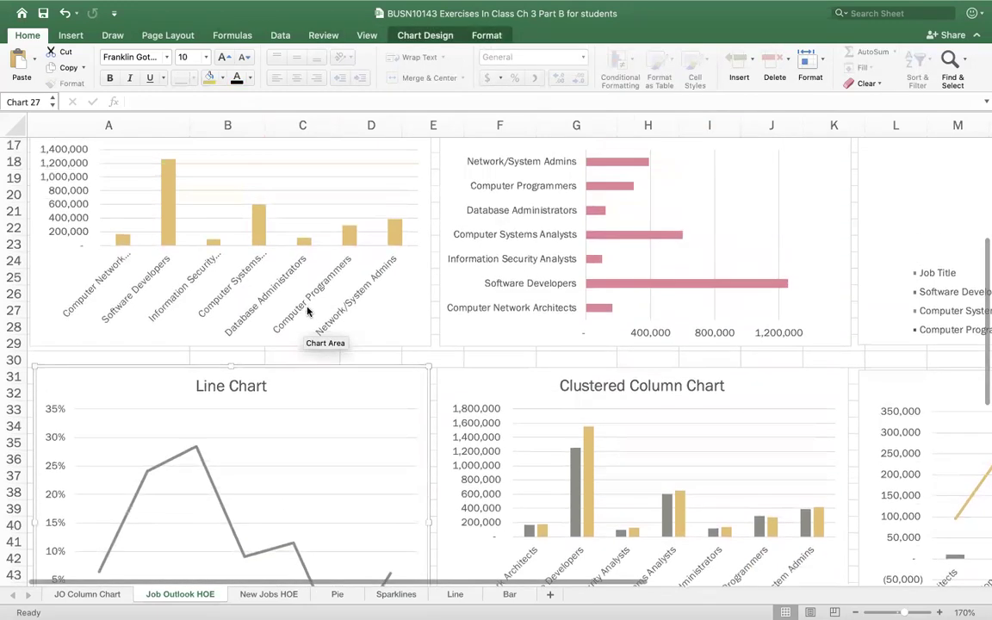
scroll(307, 311, "up", 4)
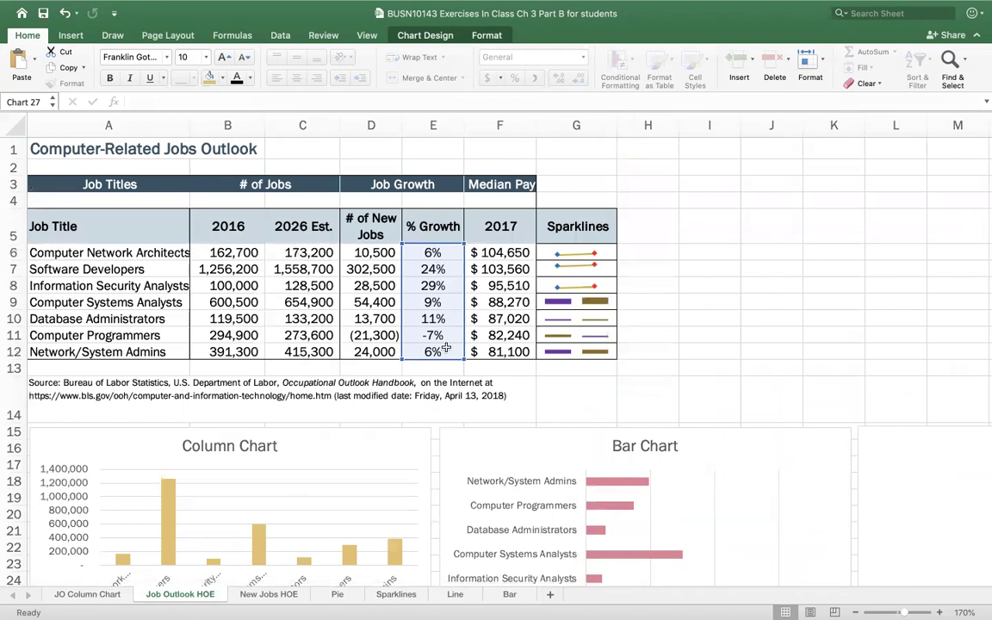
left_click(719, 227)
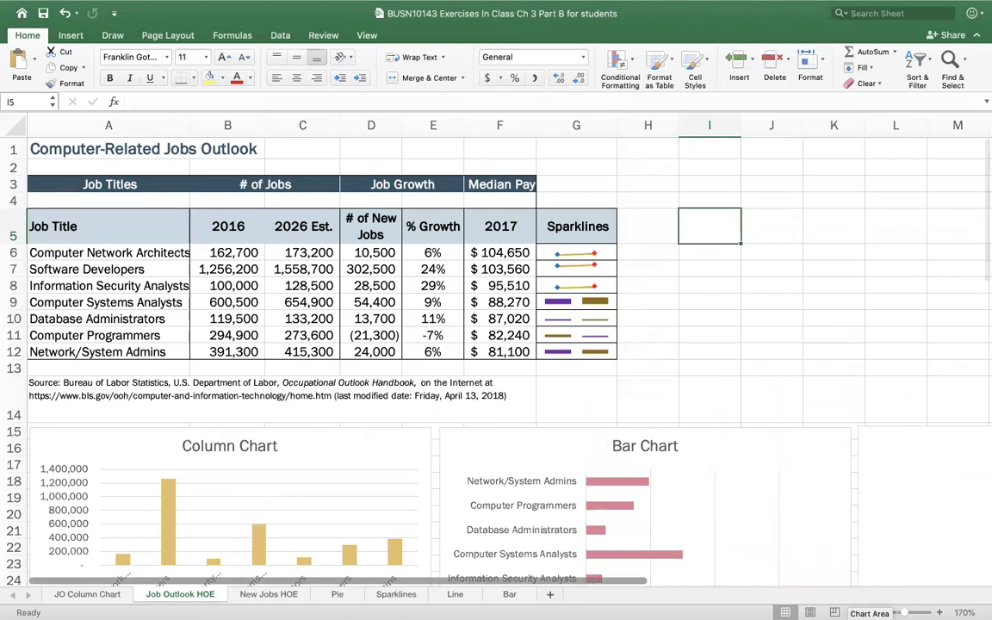
Insert a 2-D line chart of the E5:E12 % Growth column and position it over columns I–N
left_click_drag(917, 612, 899, 612)
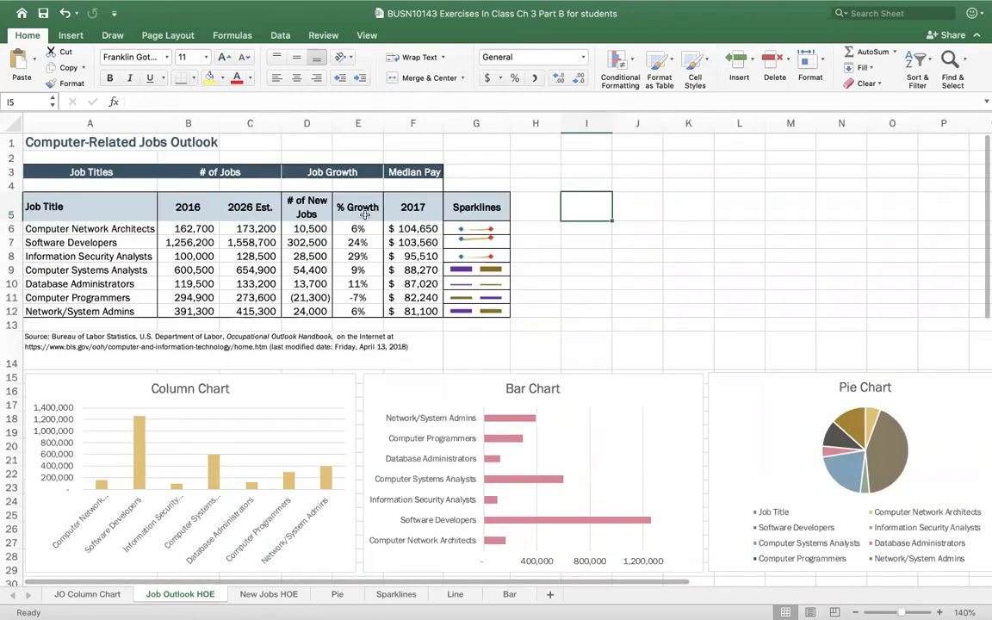
left_click_drag(359, 210, 360, 301)
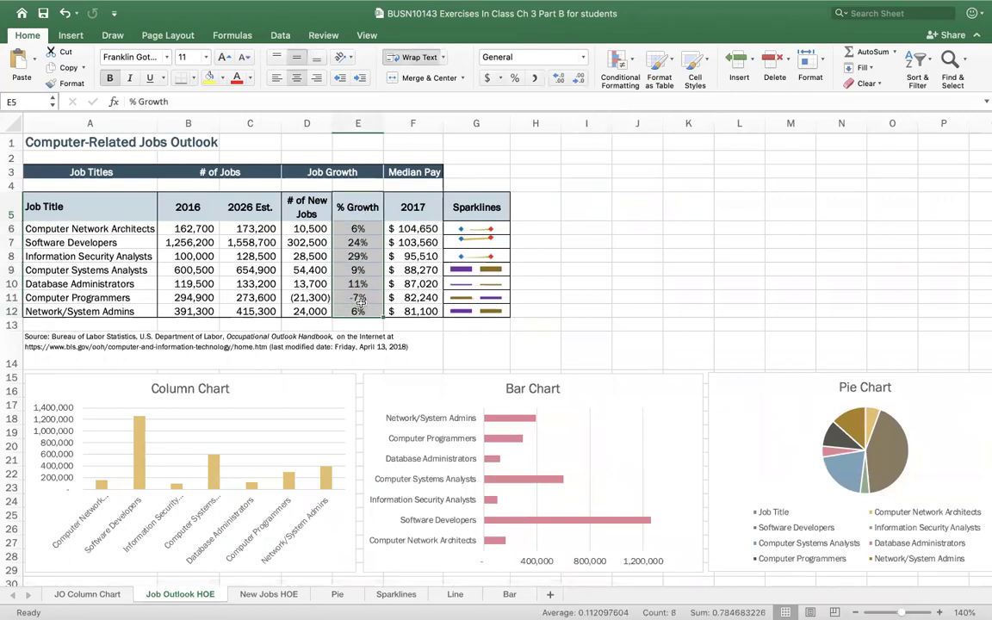
left_click(74, 36)
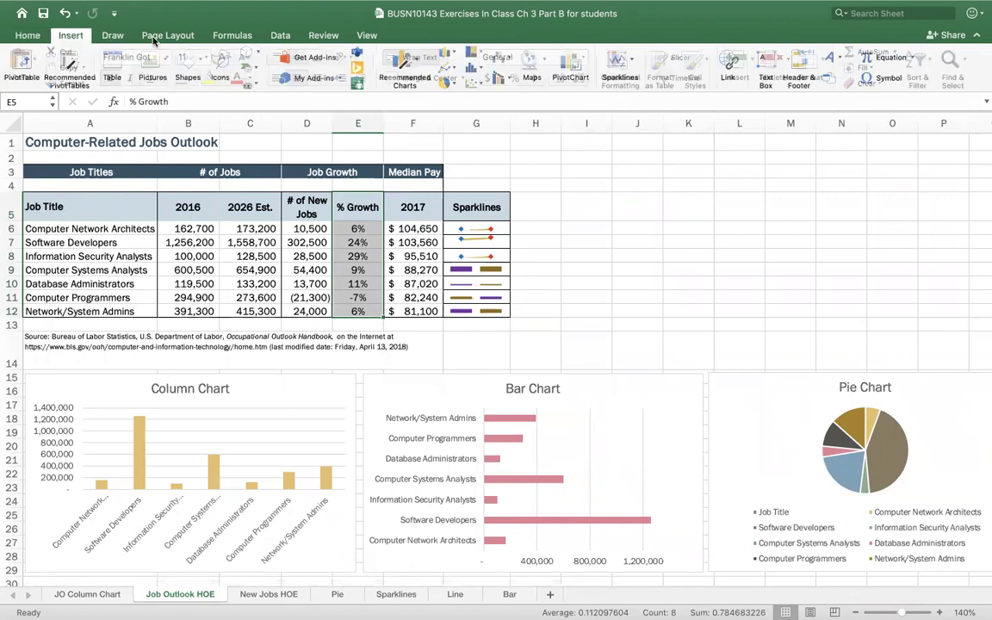
left_click(454, 74)
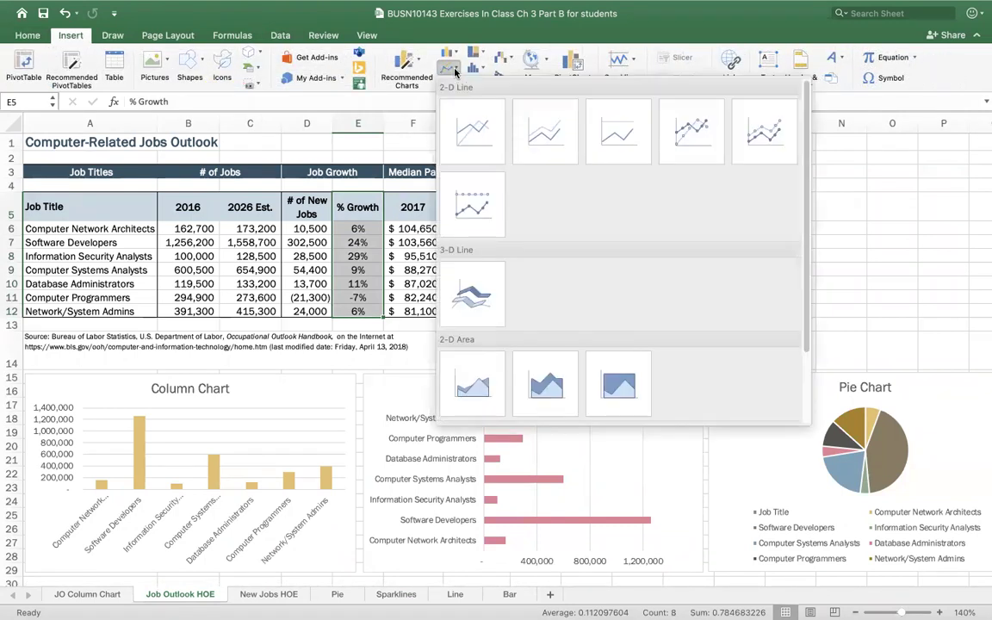
left_click(480, 142)
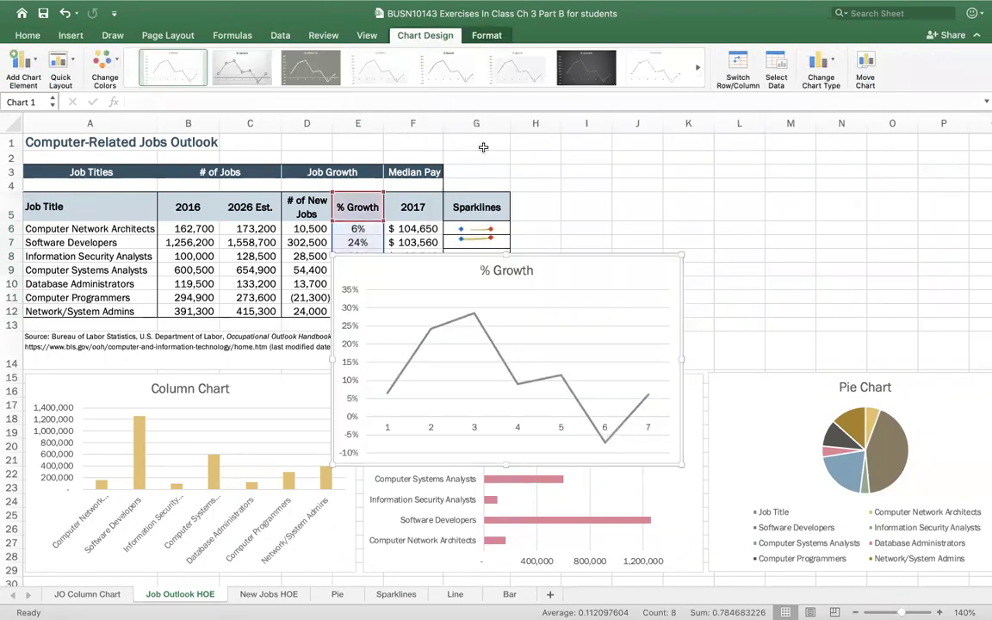
left_click_drag(585, 259, 783, 144)
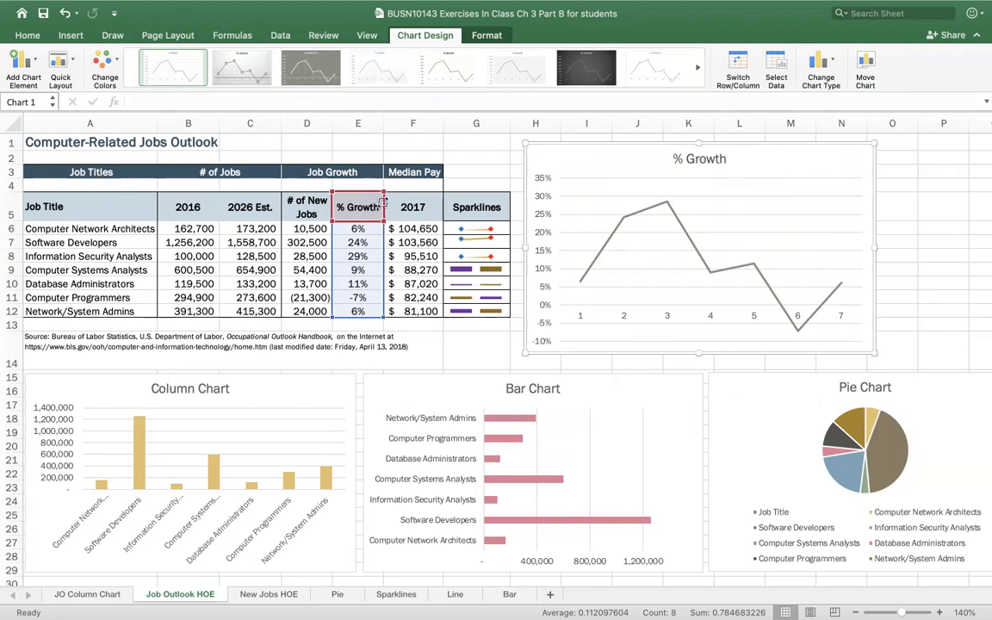
left_click_drag(330, 221, 334, 262)
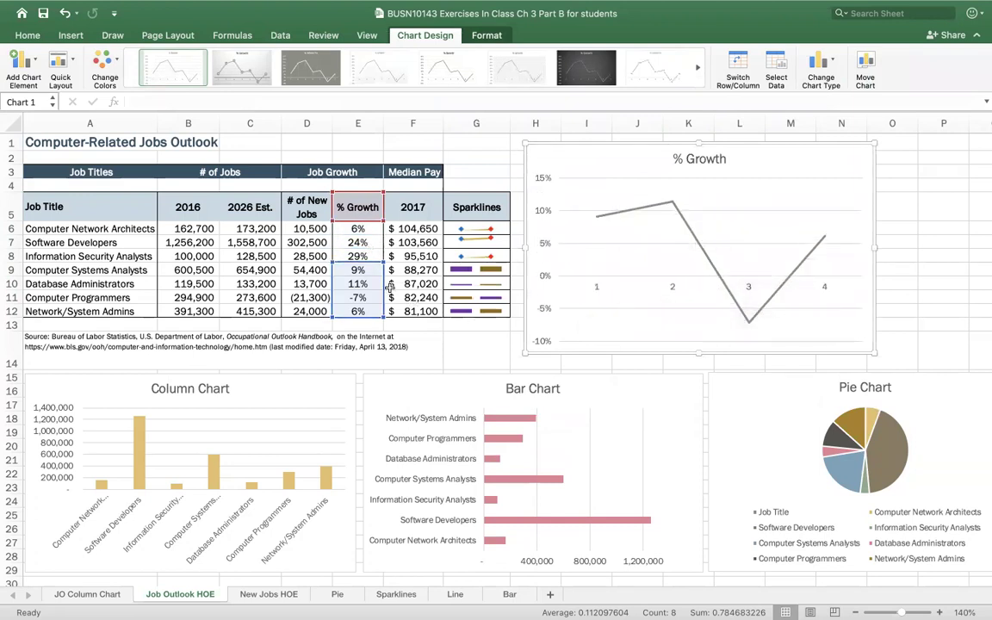
left_click_drag(332, 262, 332, 222)
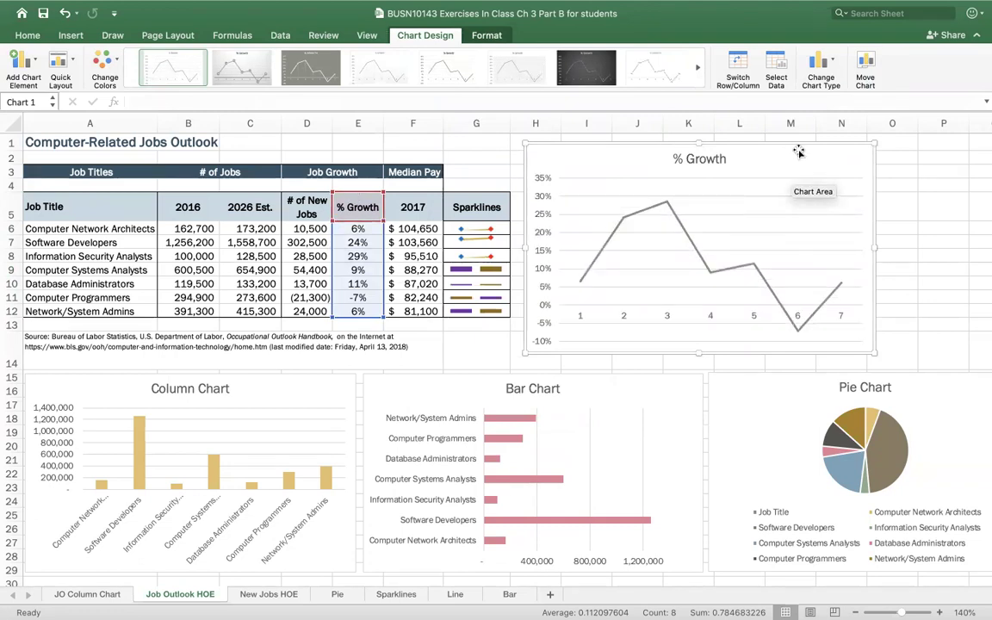
Delete the old chart and insert a new 2-D line chart of the % Growth values at upper right
key("Delete")
left_click(793, 171)
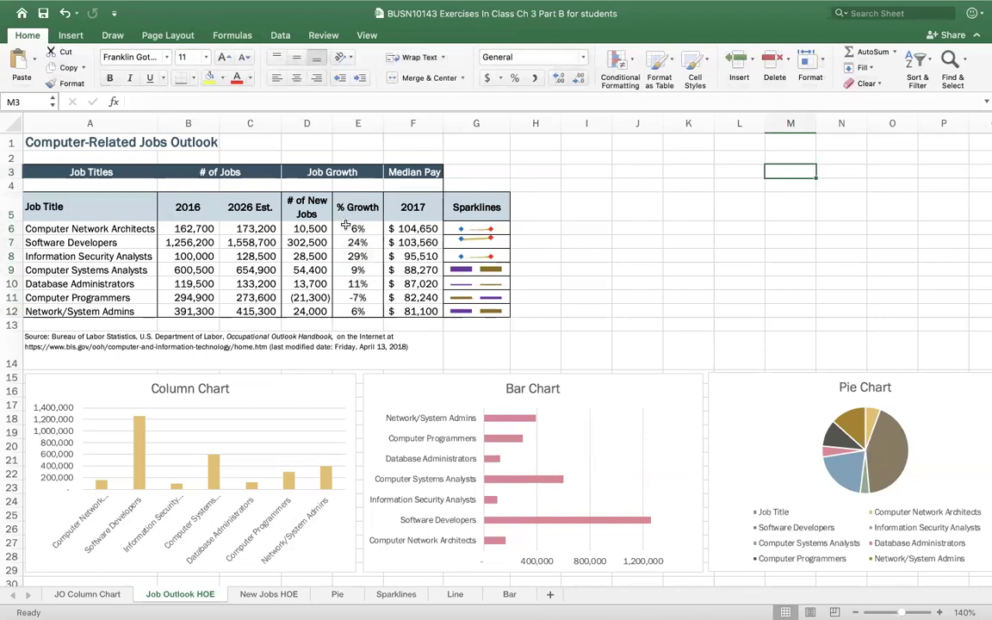
left_click_drag(357, 227, 368, 306)
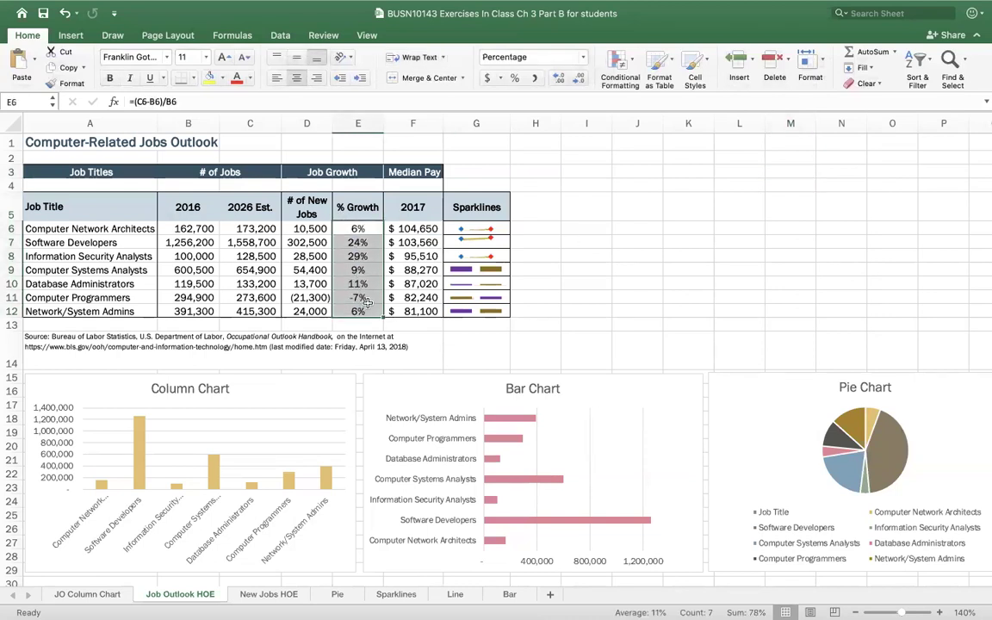
left_click(75, 37)
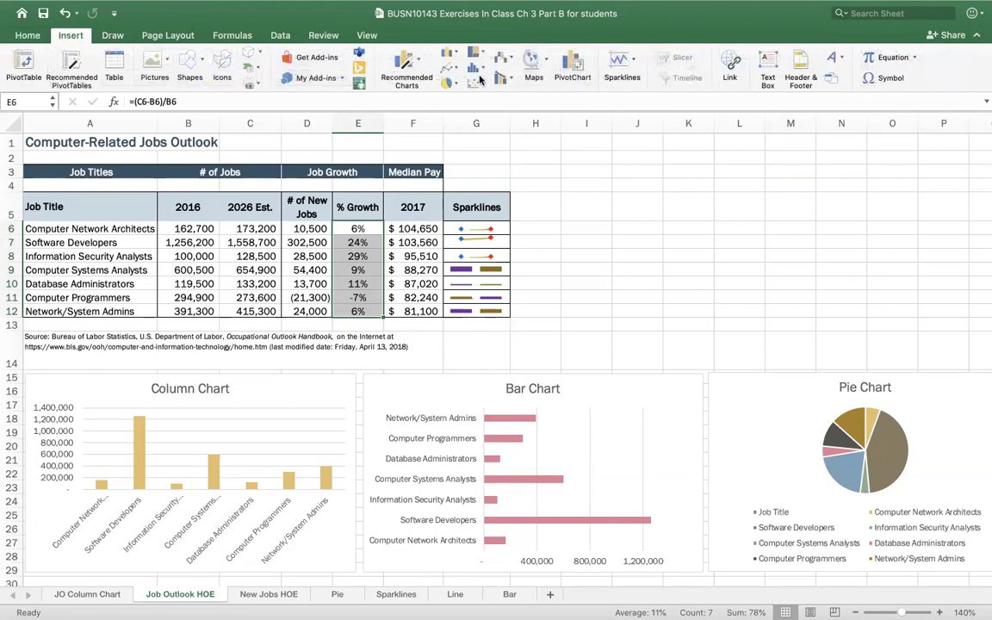
left_click(446, 69)
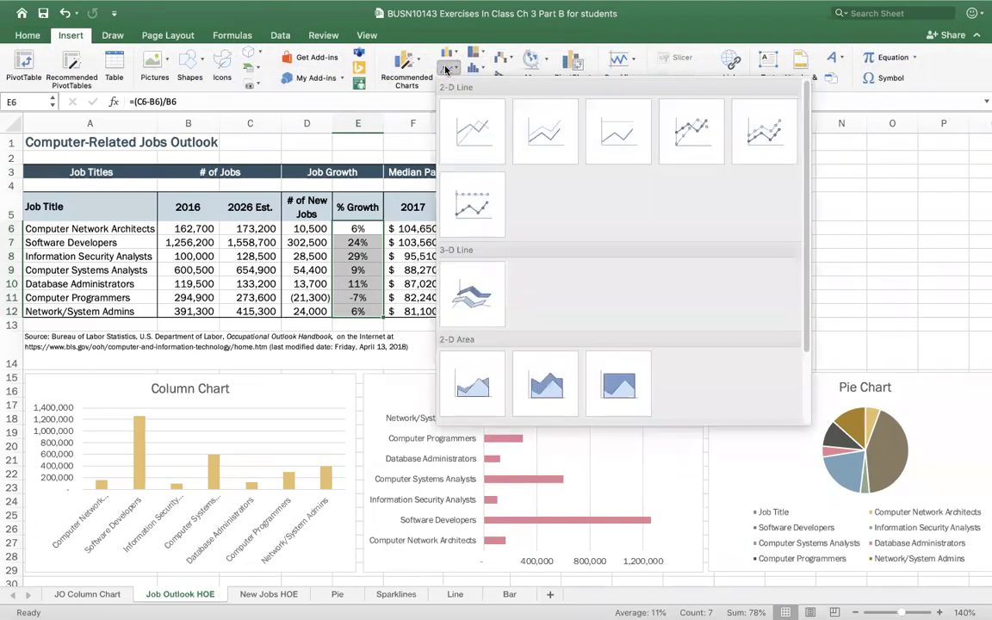
left_click(476, 127)
left_click_drag(566, 267, 757, 159)
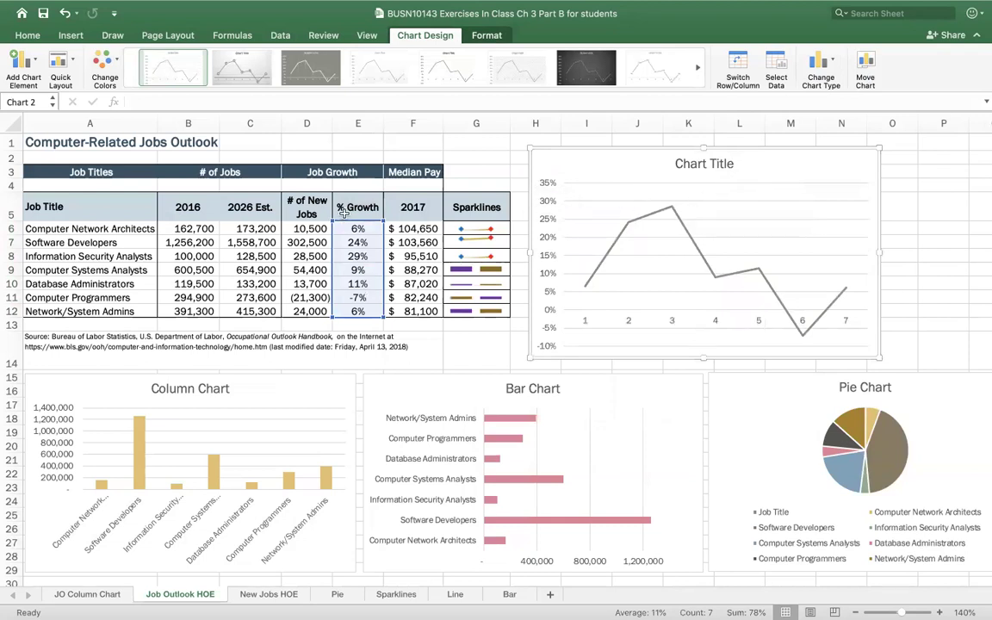
Undo the range extension and name Series1 from cell E5 so the chart reads % Growth
left_click_drag(331, 218, 332, 195)
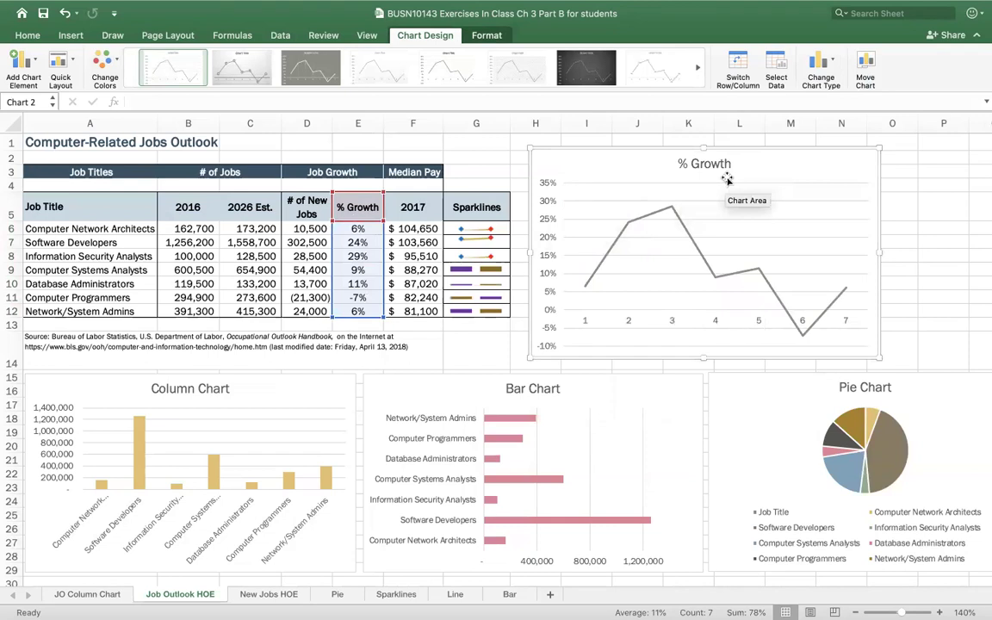
left_click(65, 14)
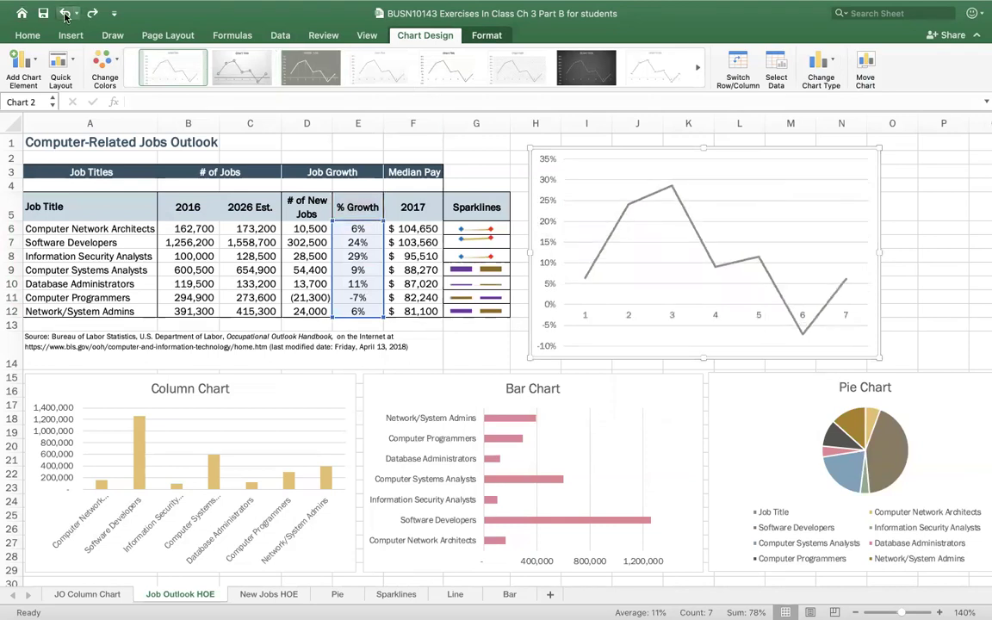
left_click(778, 70)
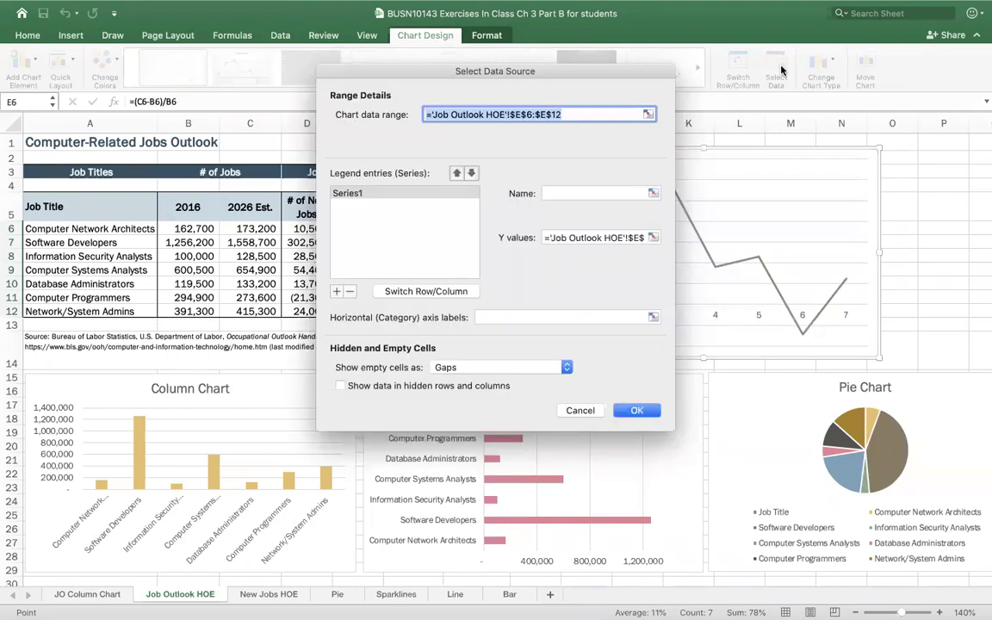
left_click_drag(523, 77, 742, 192)
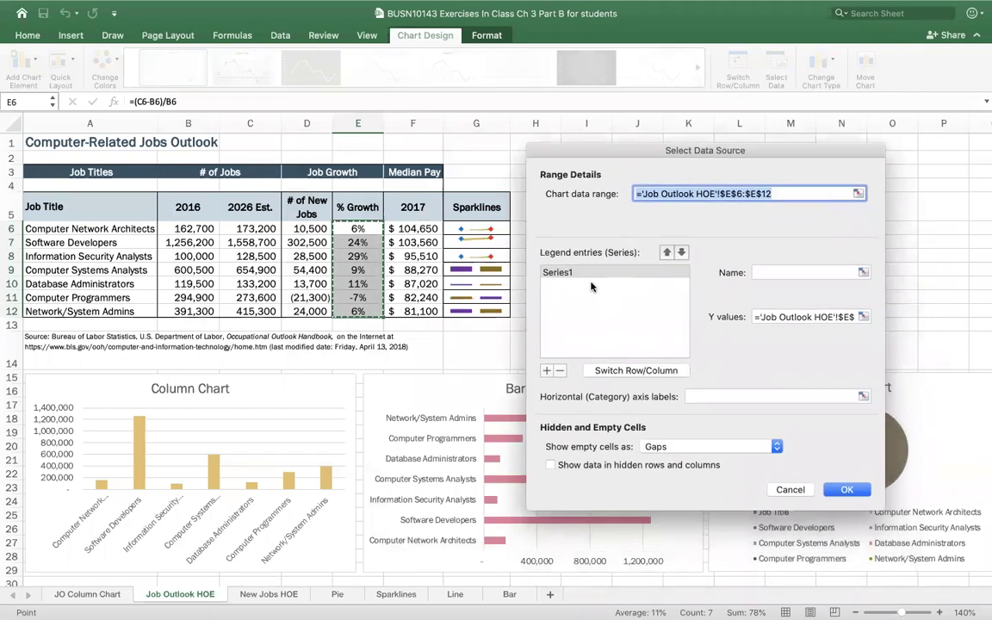
left_click(590, 272)
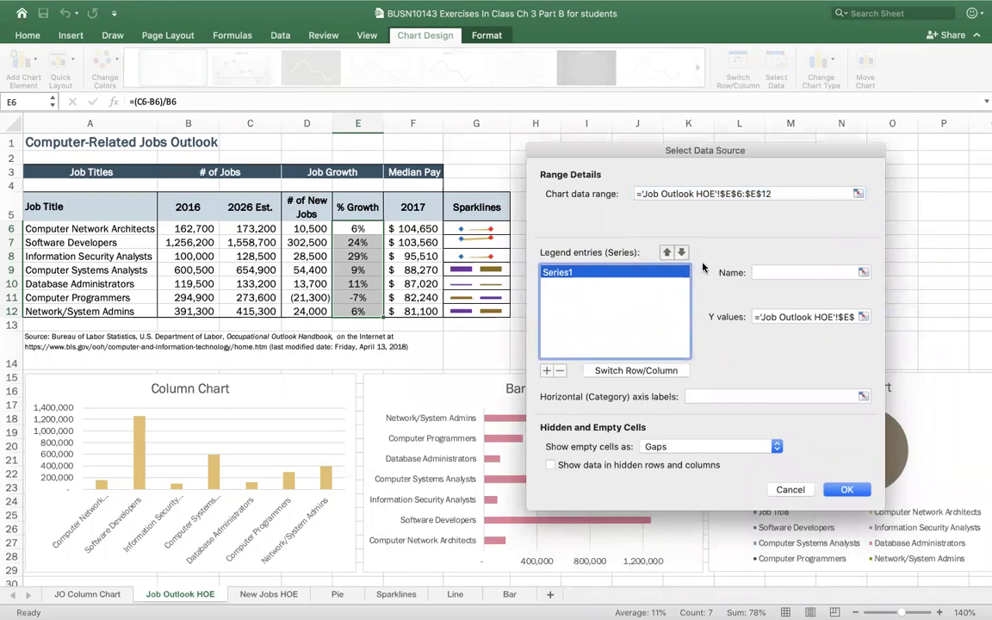
left_click(771, 272)
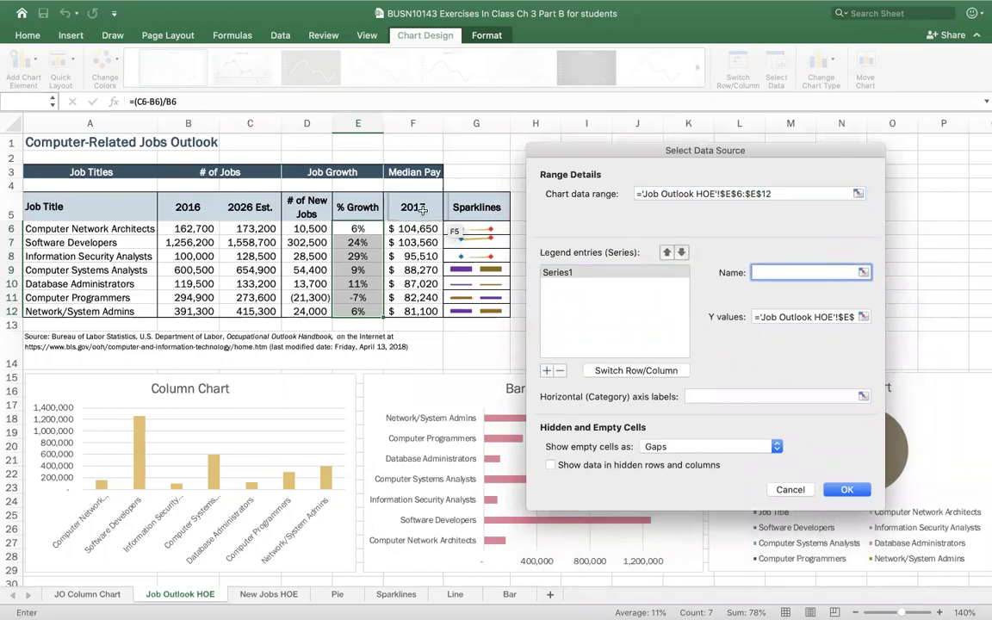
left_click(358, 210)
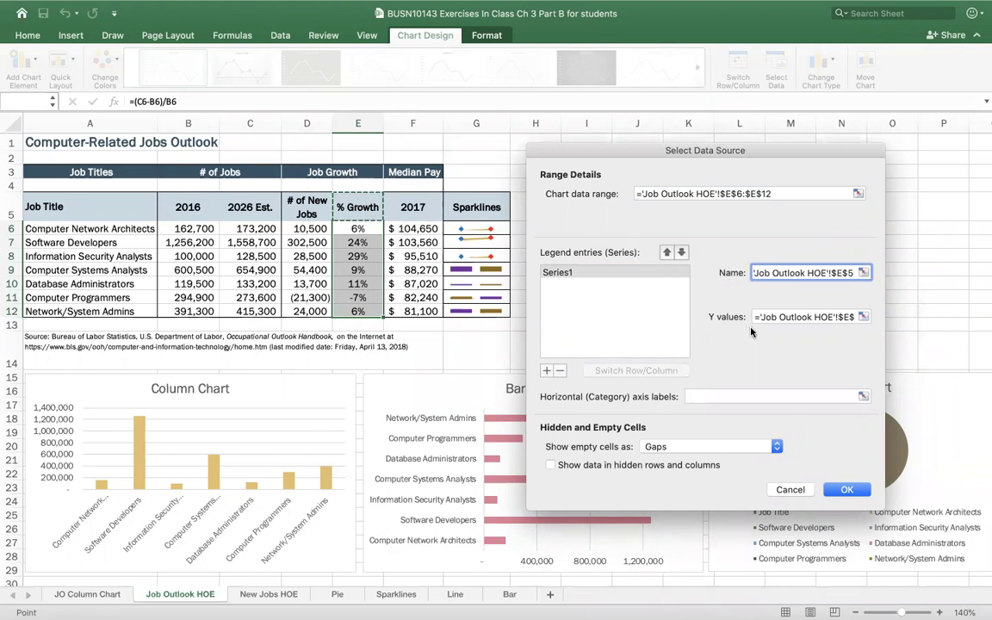
left_click(845, 490)
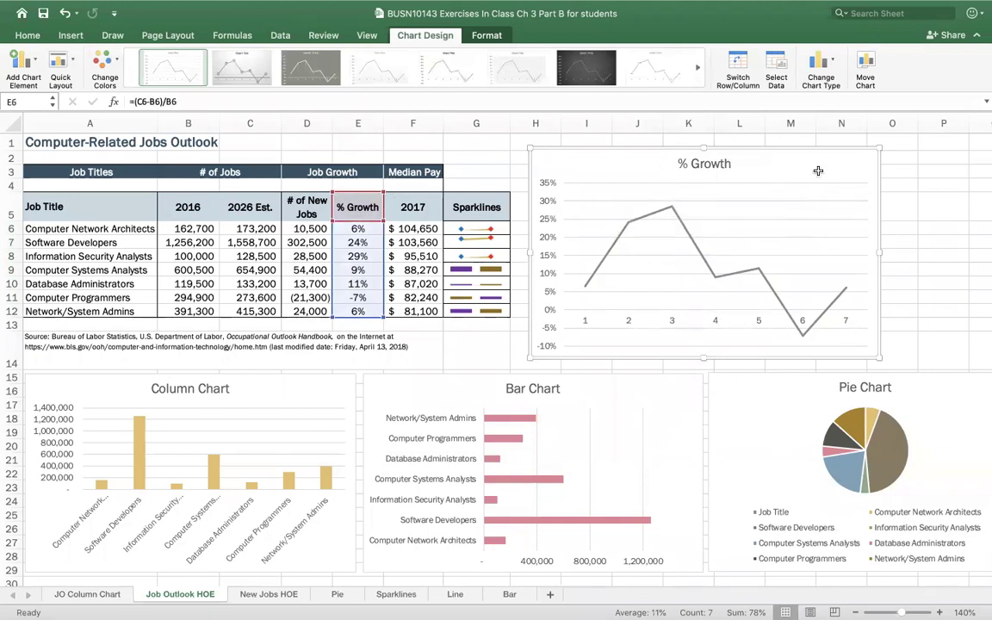
Delete the old chart and insert a 2-D line chart of E6:E12 over columns H–N
key("Delete")
left_click_drag(348, 228, 355, 311)
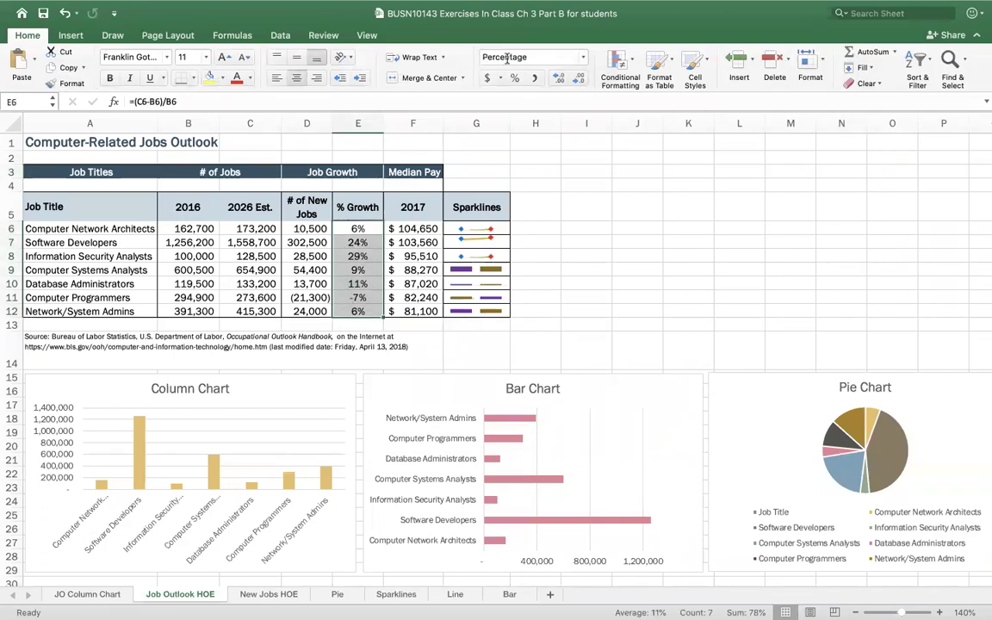
left_click(72, 36)
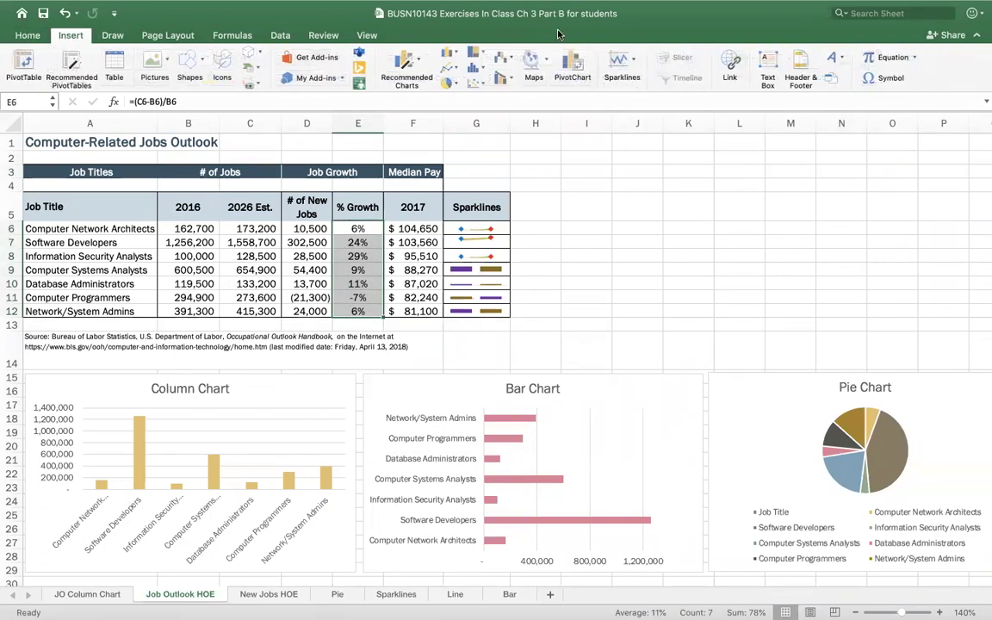
left_click(447, 68)
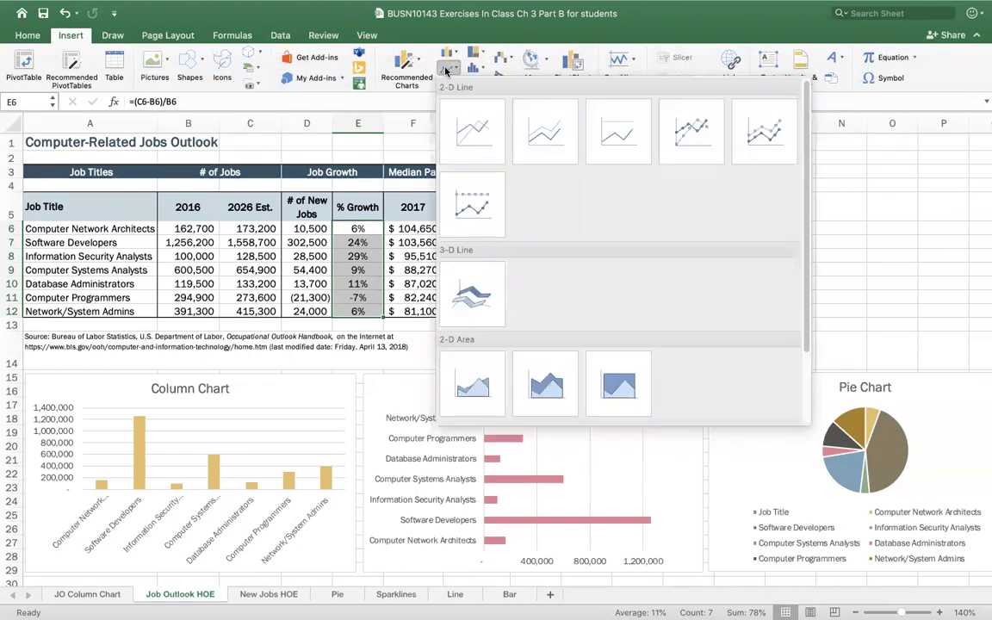
left_click(471, 127)
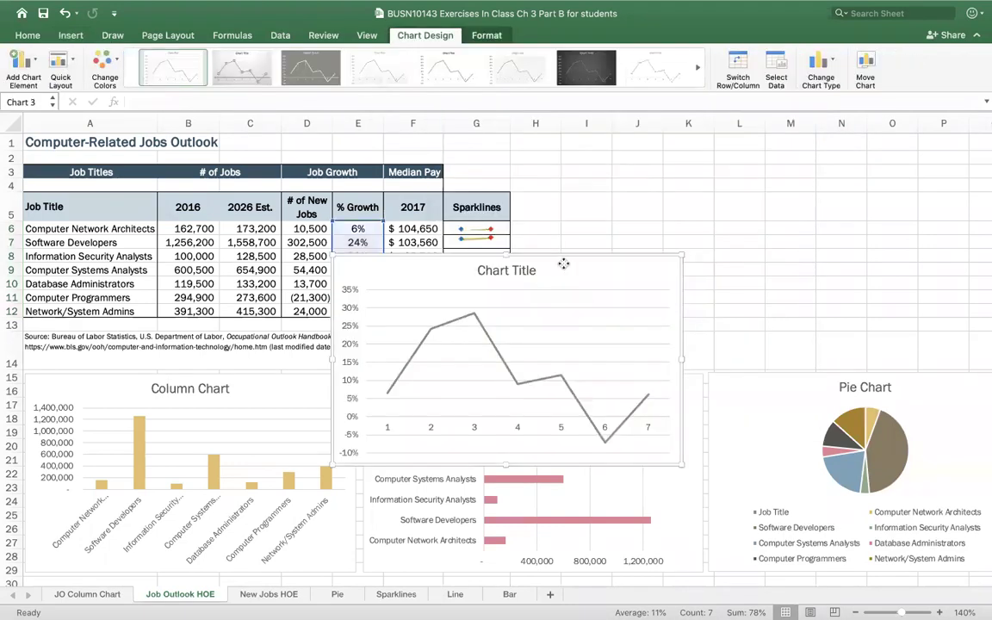
left_click_drag(562, 263, 755, 157)
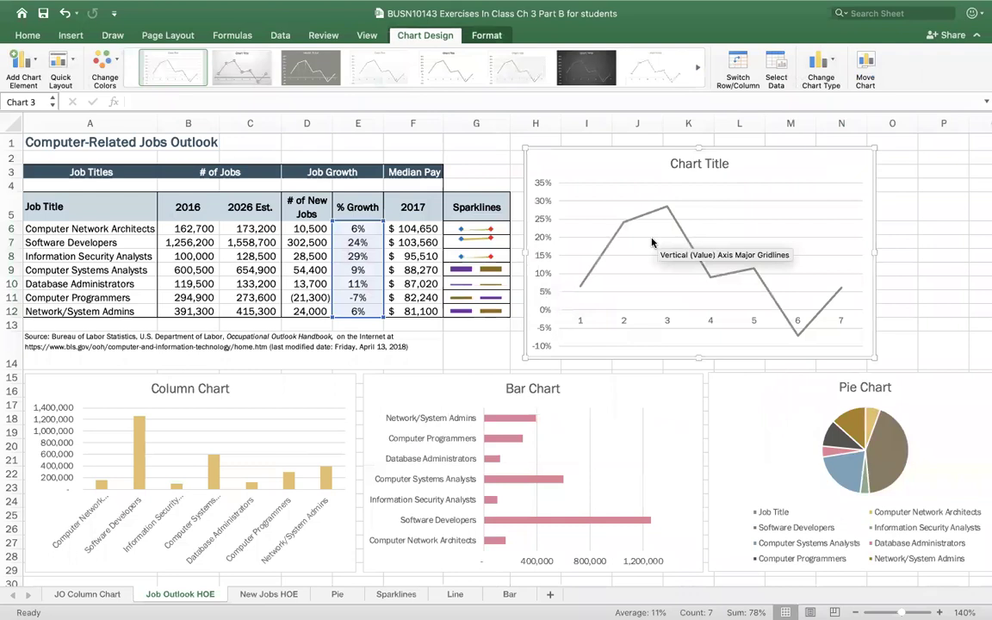
Try extending the chart's data range up to the E5 header, then undo it
left_click(332, 216)
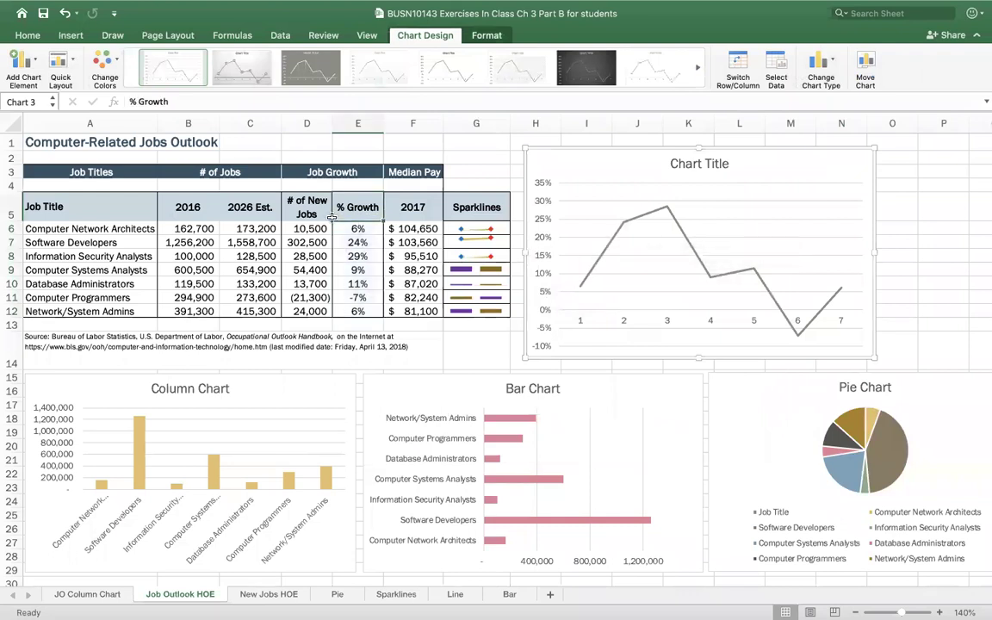
left_click(591, 210)
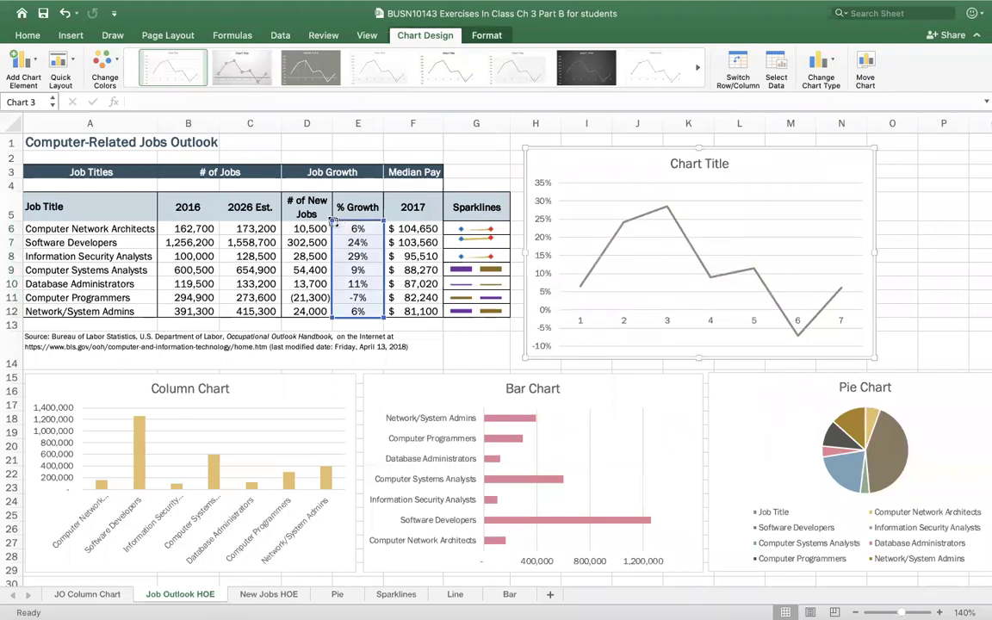
mouse_move(332, 207)
left_mouse_down()
mouse_move(302, 181)
mouse_move(327, 226)
left_mouse_up()
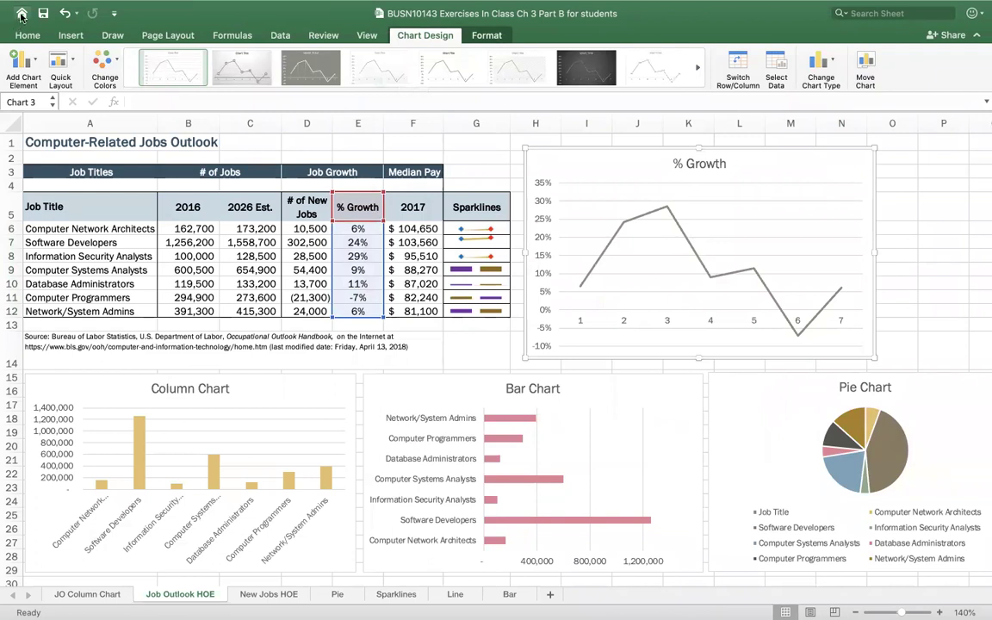
left_click(65, 14)
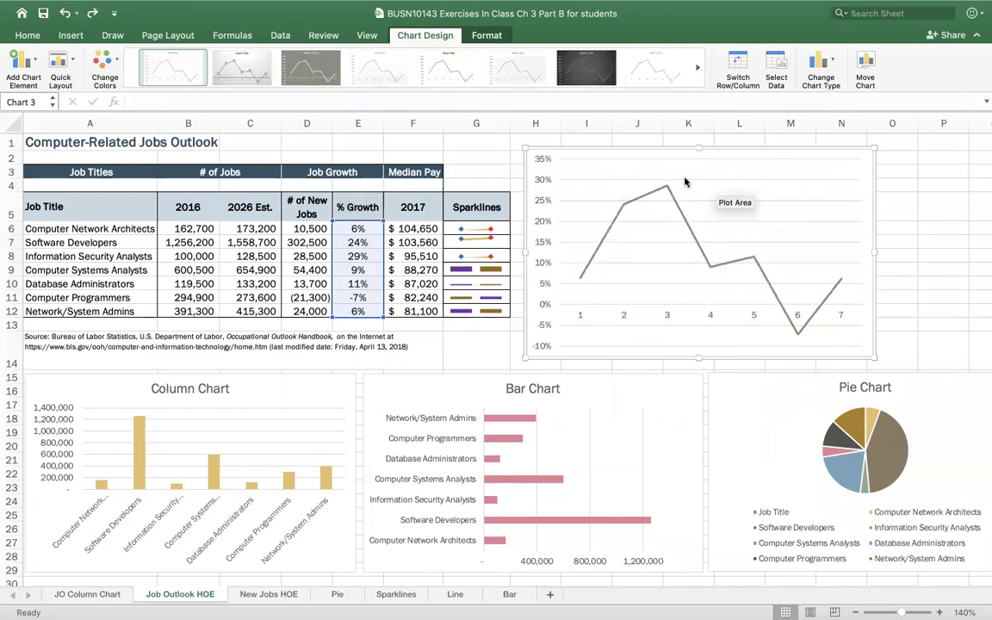
In Select Data, set Series1's name to cell E5 so the chart is titled % Growth
left_click(774, 69)
left_click_drag(559, 69, 773, 186)
left_click(567, 312)
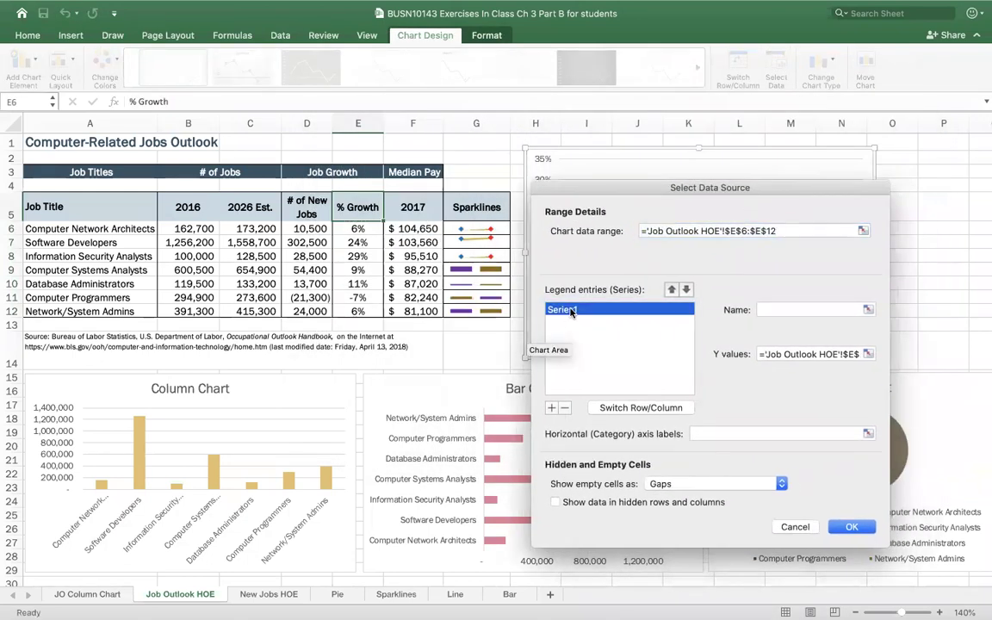
left_click(766, 310)
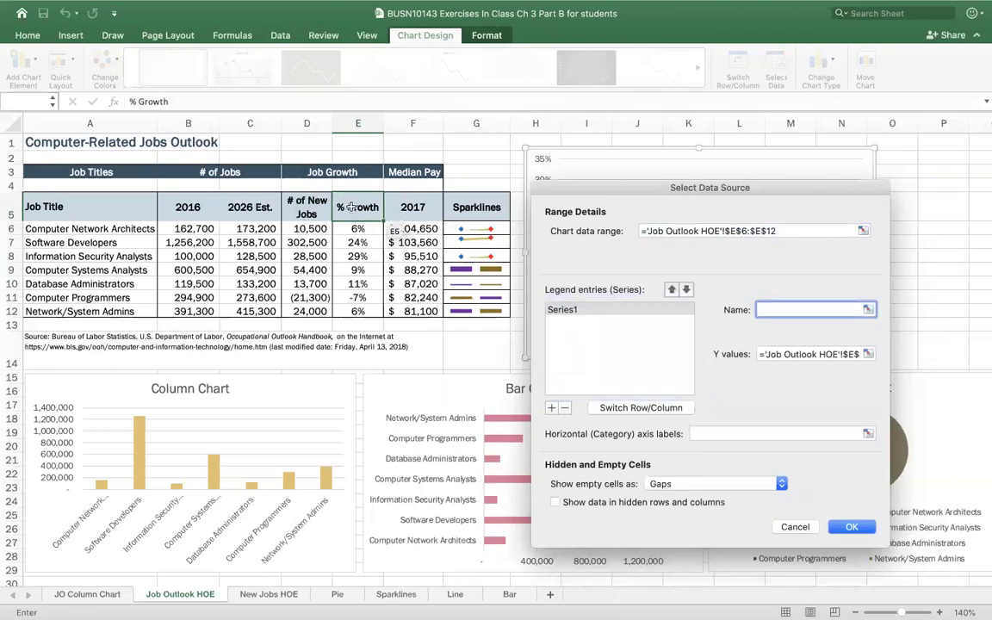
left_click(350, 207)
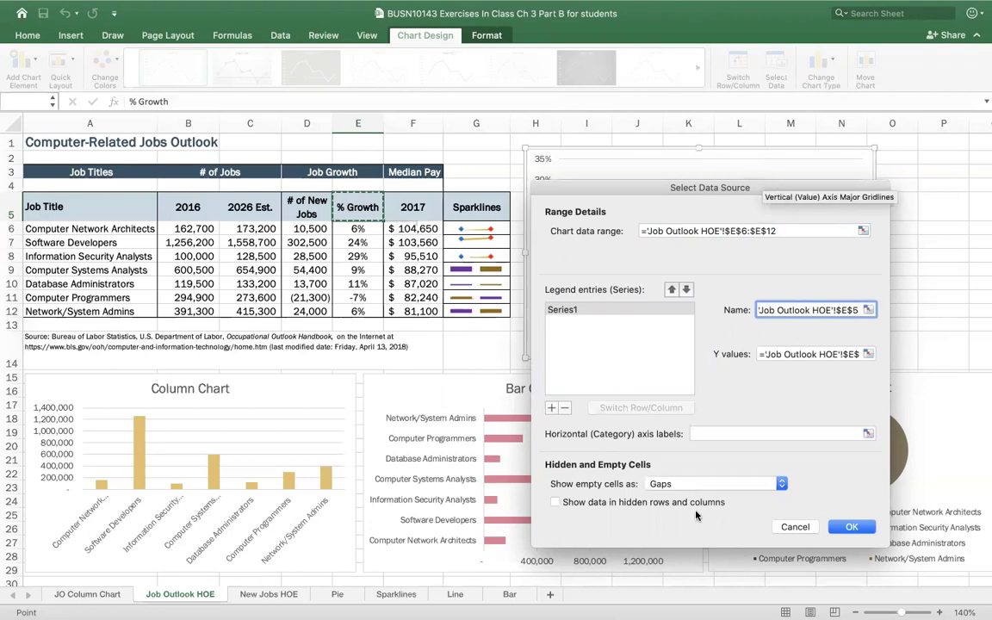
left_click(657, 558)
left_click(850, 526)
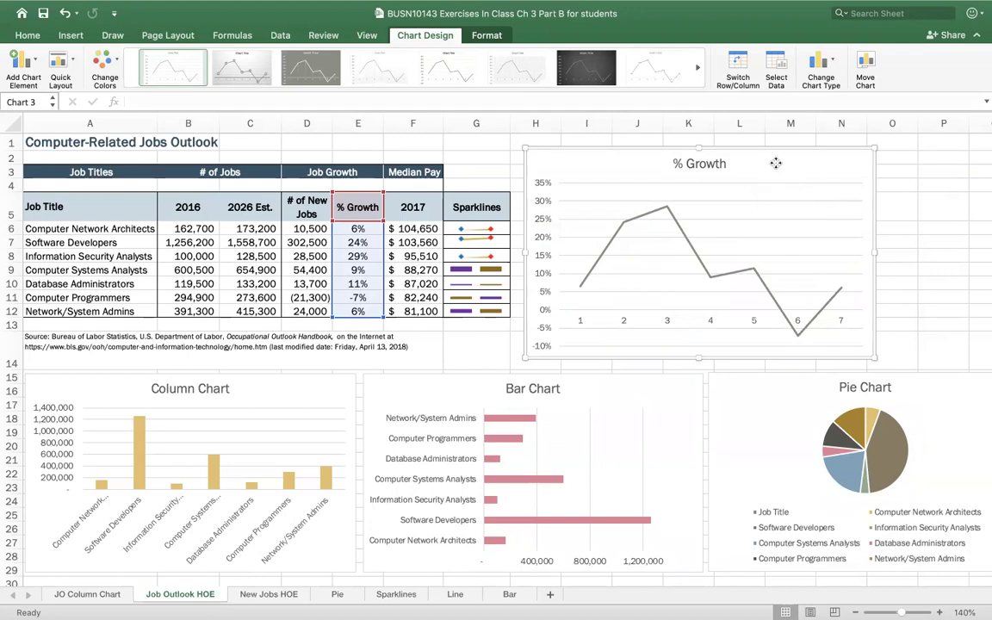
Change the % Growth chart to a Line with Markers chart
left_click(818, 78)
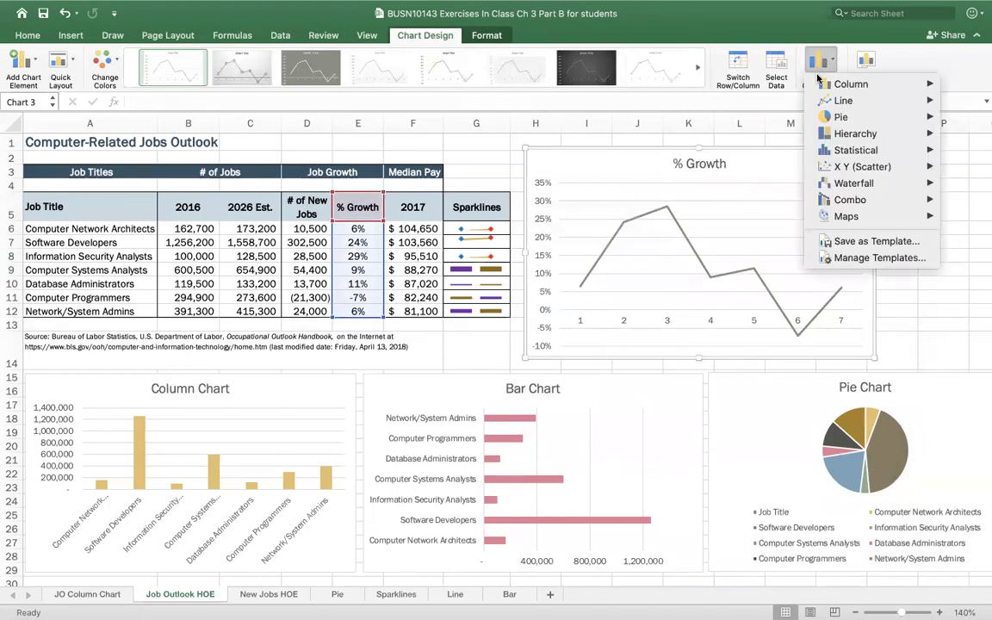
mouse_move(854, 102)
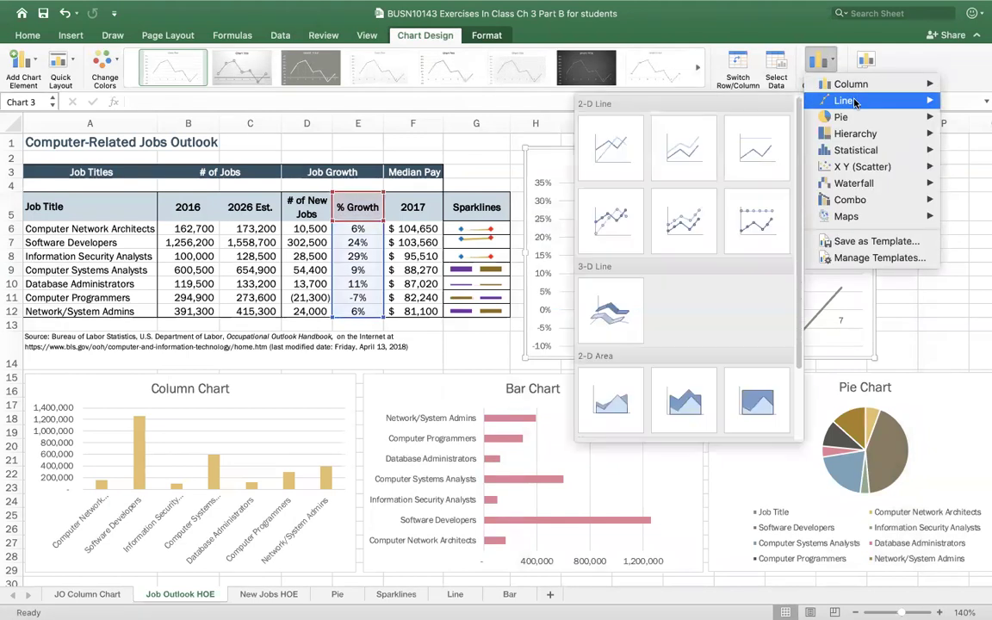
left_click(609, 217)
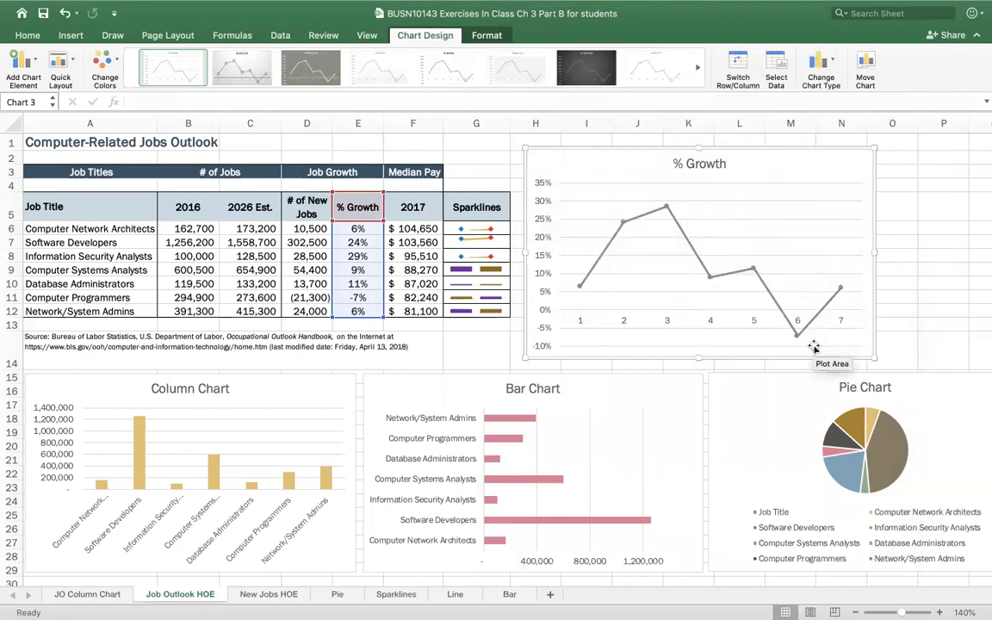
Add data labels above each point, showing values like 6%, 24% and 29%
left_click(34, 63)
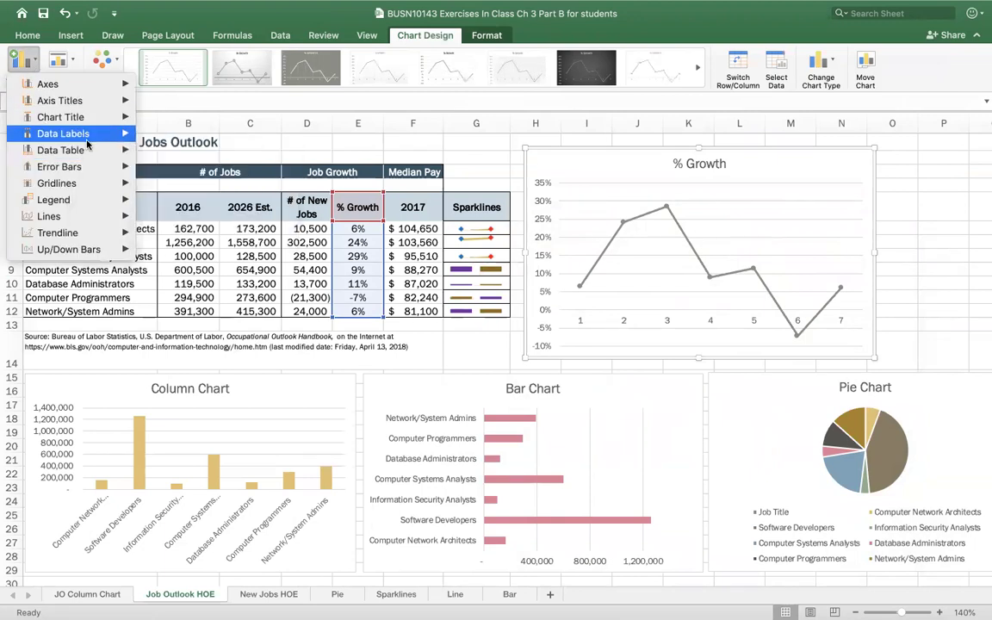
mouse_move(89, 139)
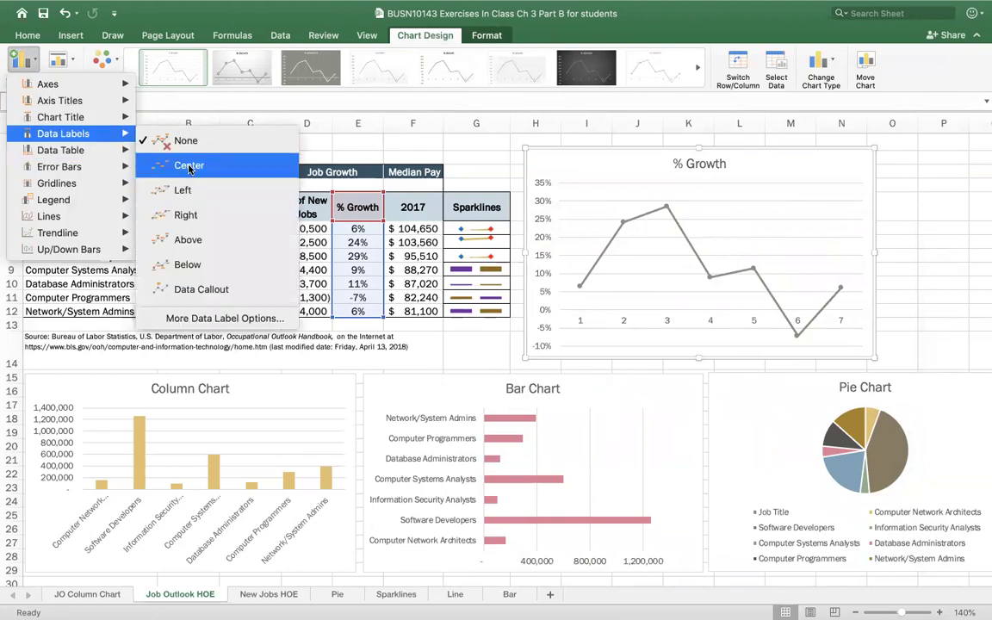
left_click(200, 242)
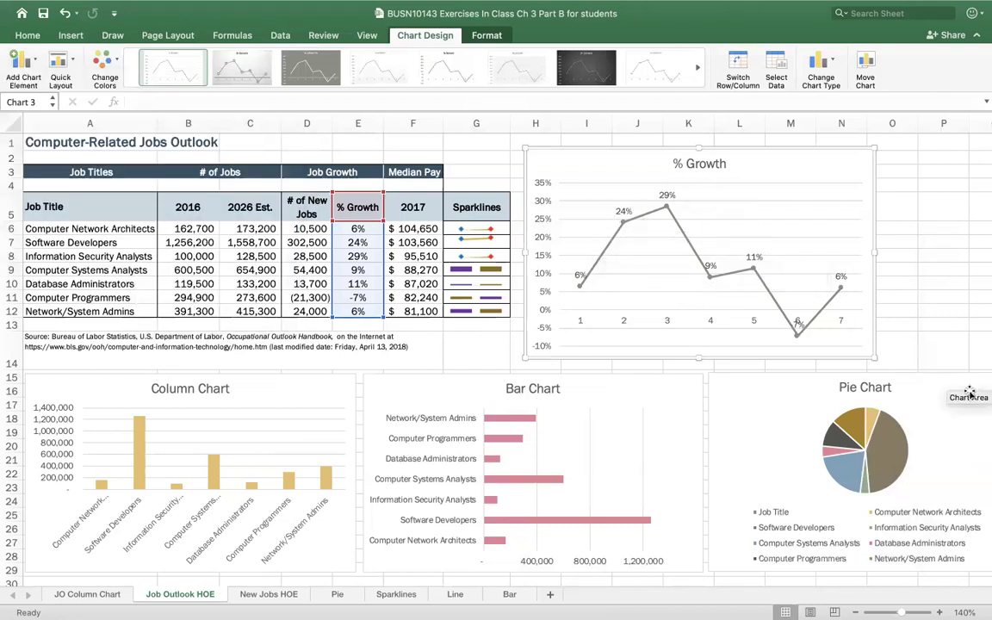
left_click(941, 182)
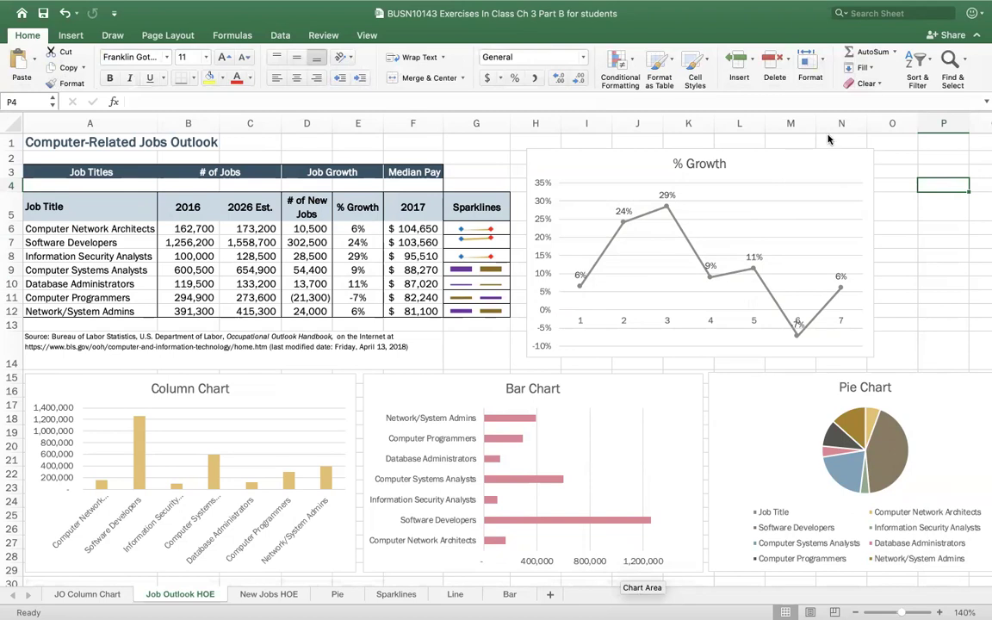
On the Line sheet, narrow column A and widen column O so 25448 displays
left_click(454, 594)
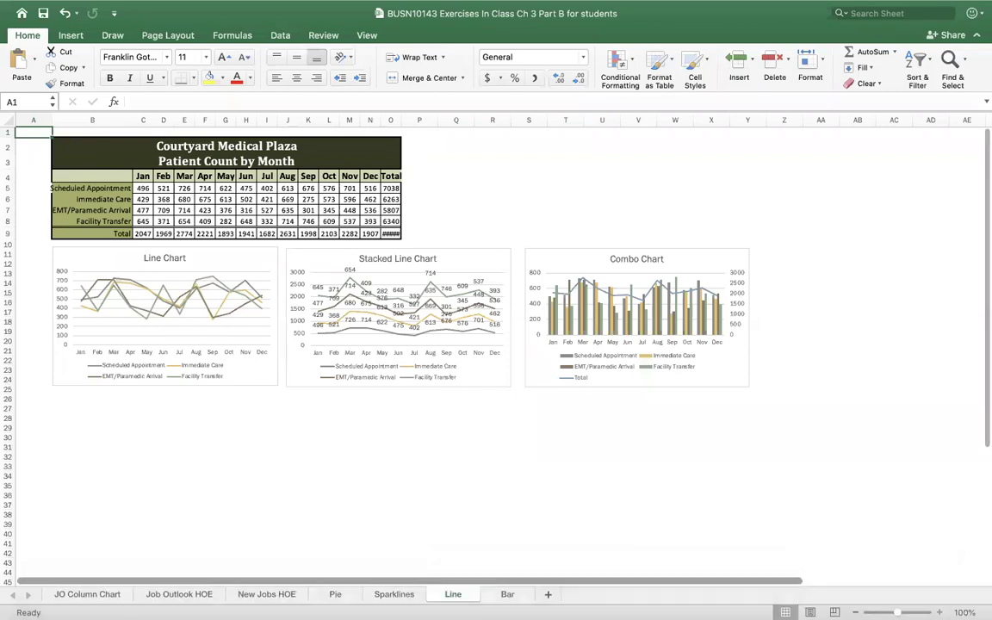
scroll(446, 314, "up", 5)
scroll(215, 138, "up", 2)
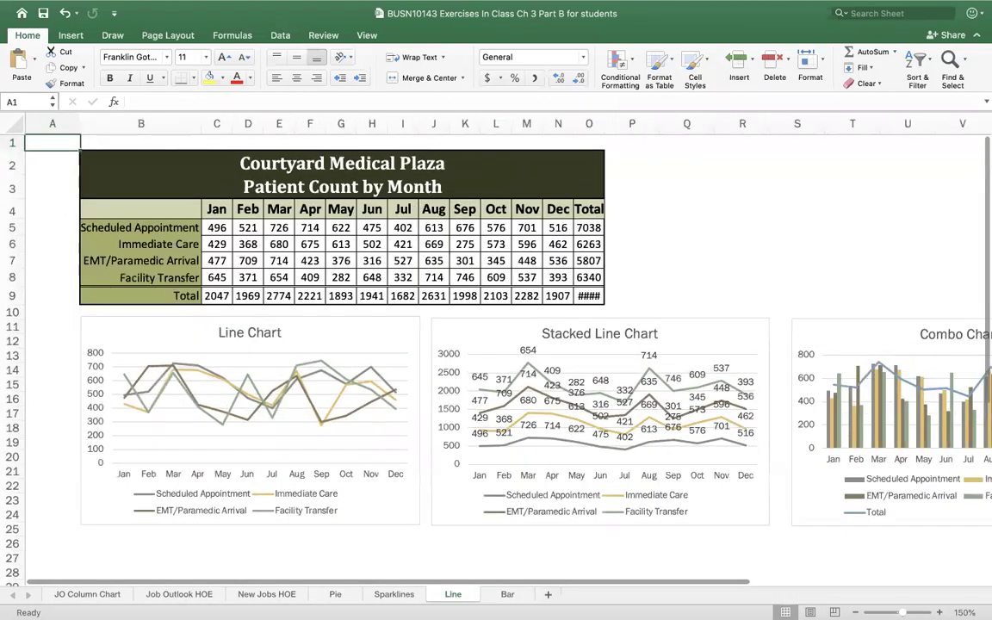
scroll(215, 138, "up", 2)
left_click_drag(82, 116, 46, 141)
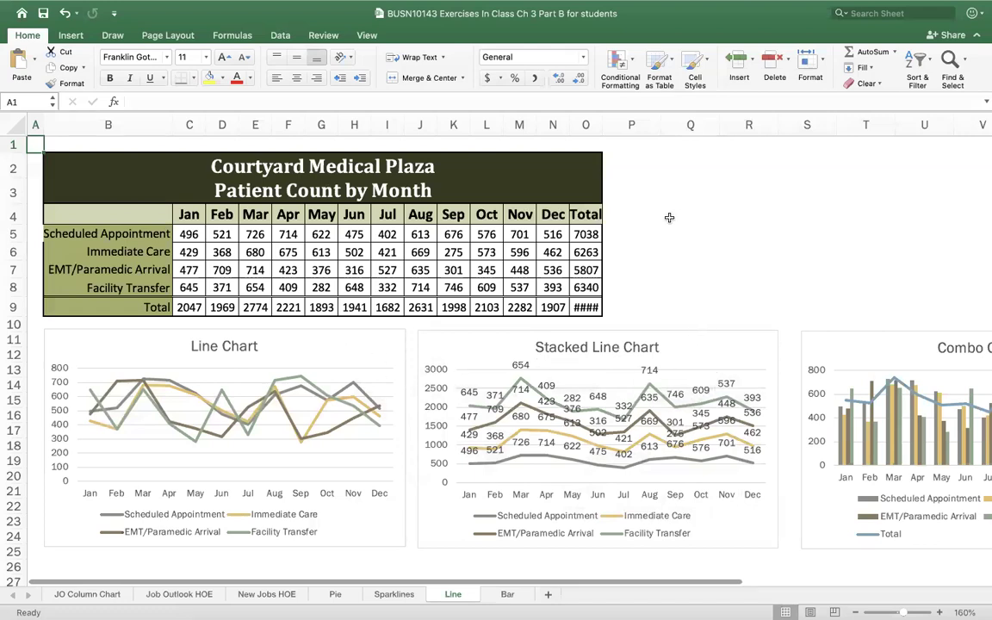
left_click_drag(600, 124, 611, 122)
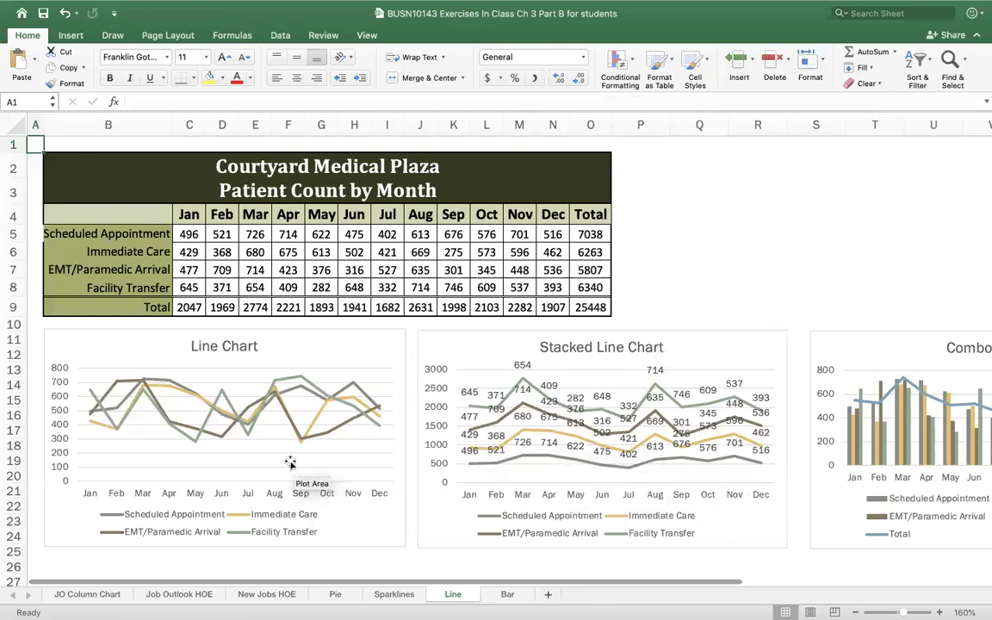
left_click(285, 346)
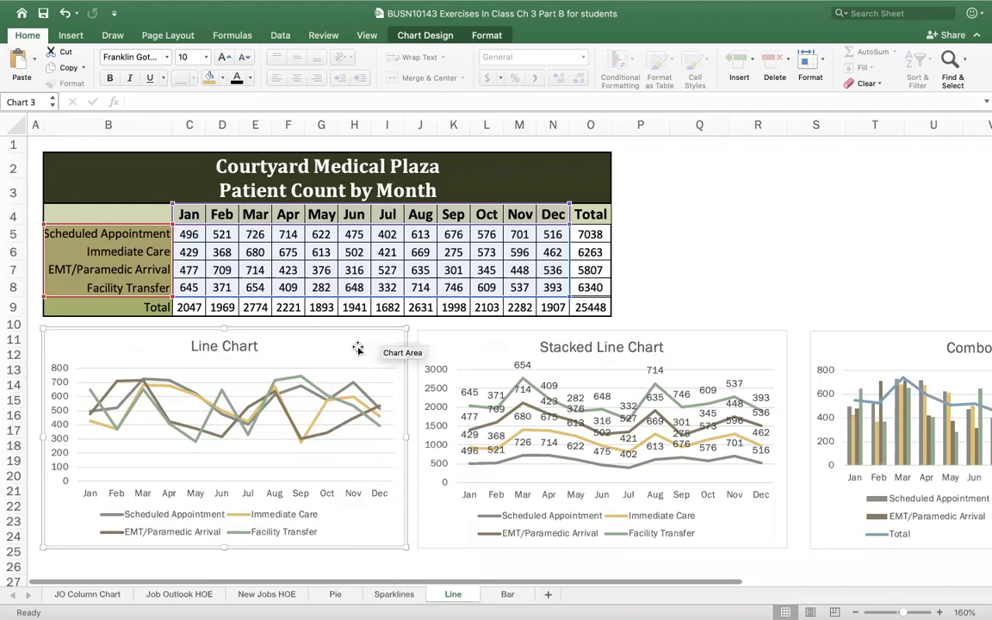
left_click(424, 36)
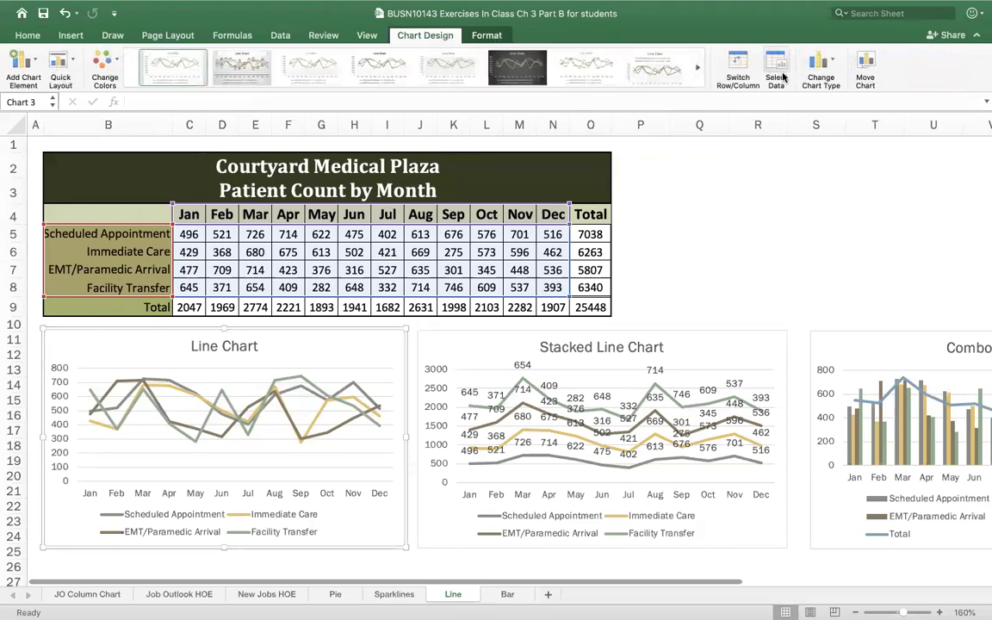
left_click(738, 67)
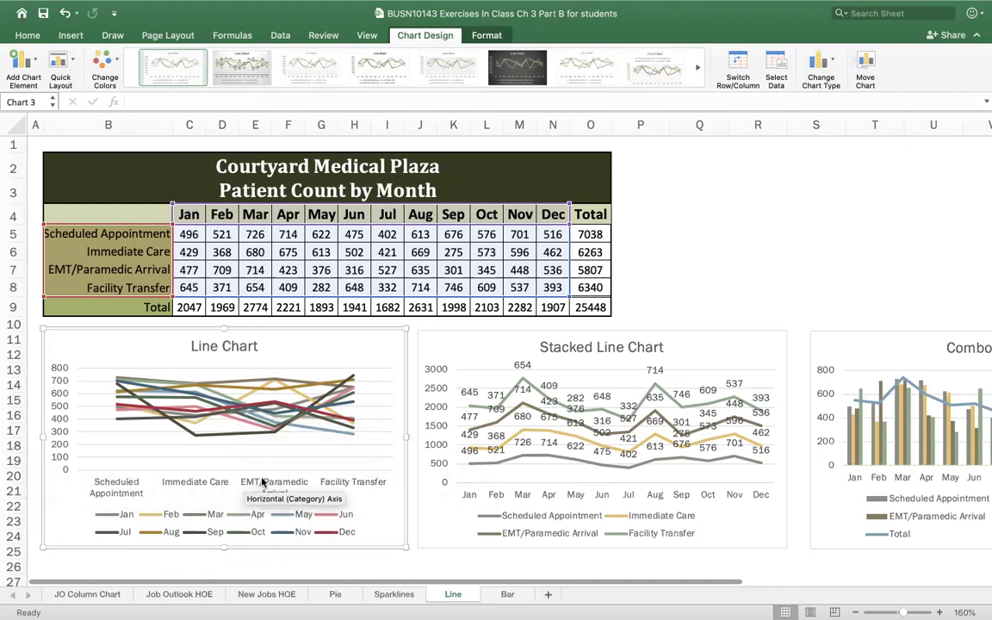
left_click(738, 65)
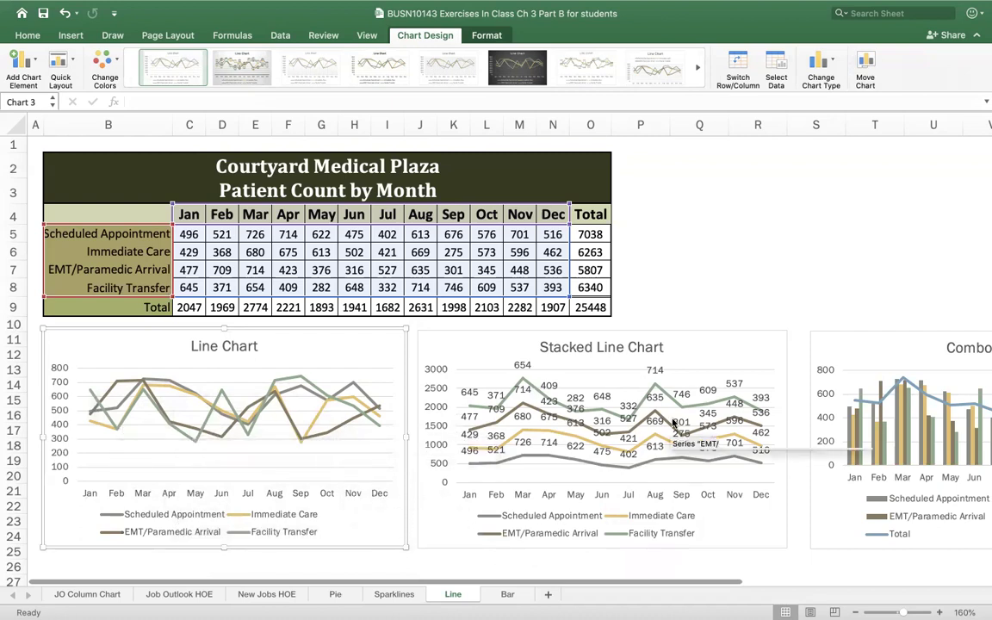
left_click(715, 356)
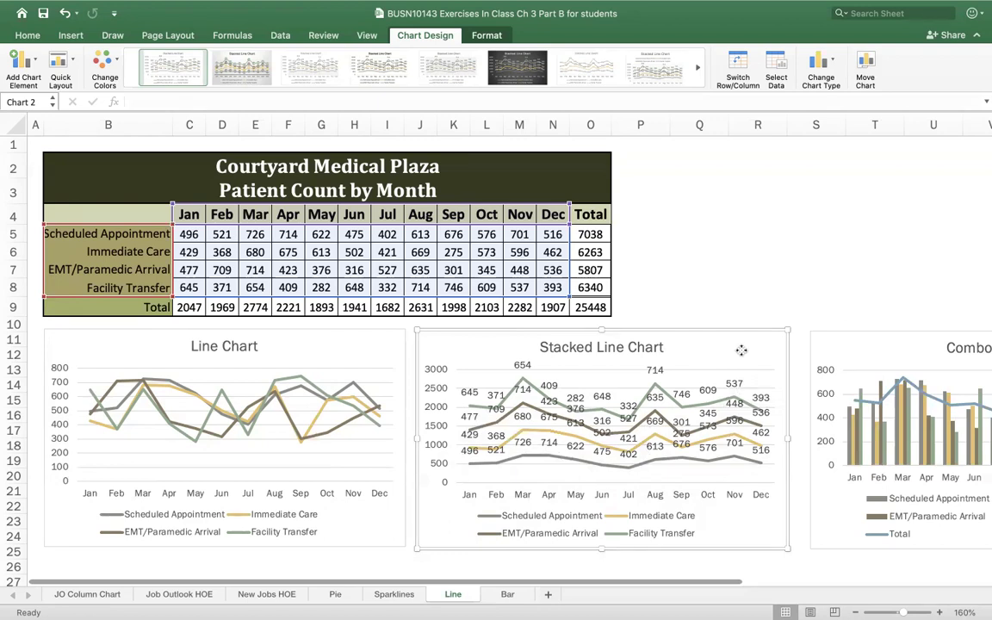
Remove the primary vertical axis from the Stacked Line Chart
left_click(34, 62)
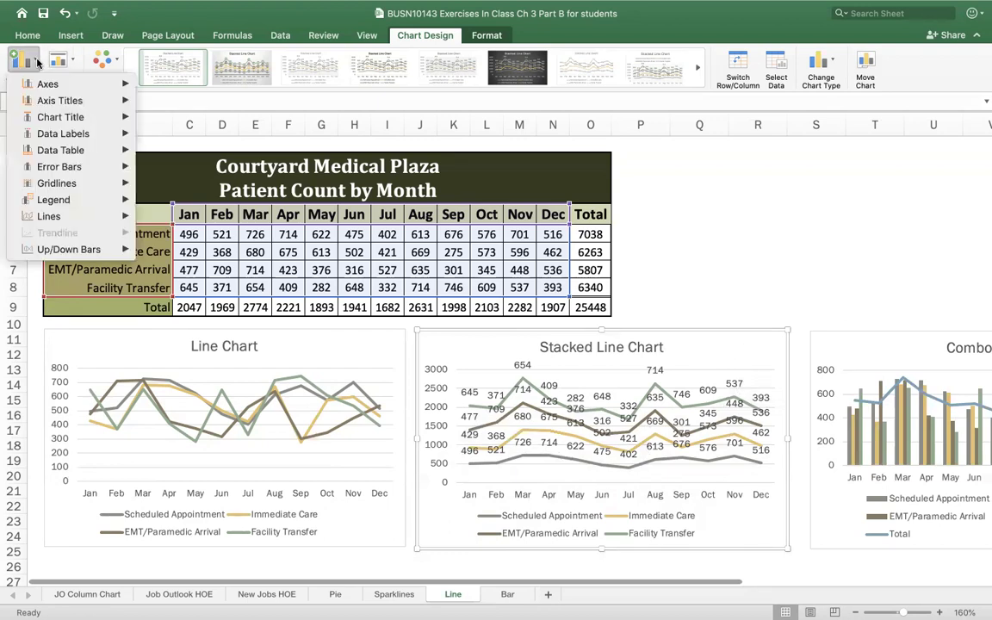
mouse_move(52, 83)
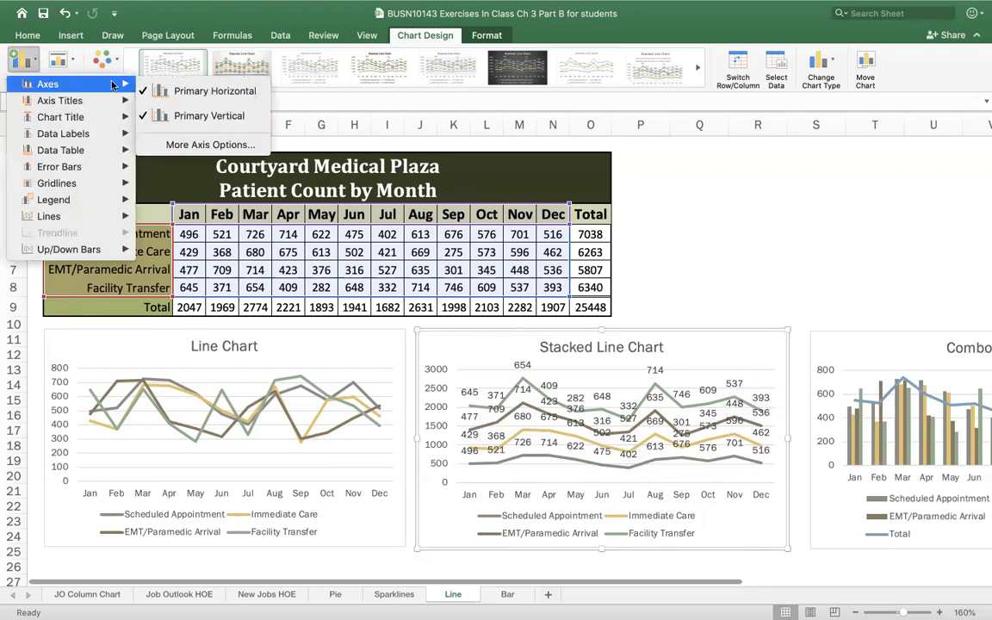
left_click(188, 119)
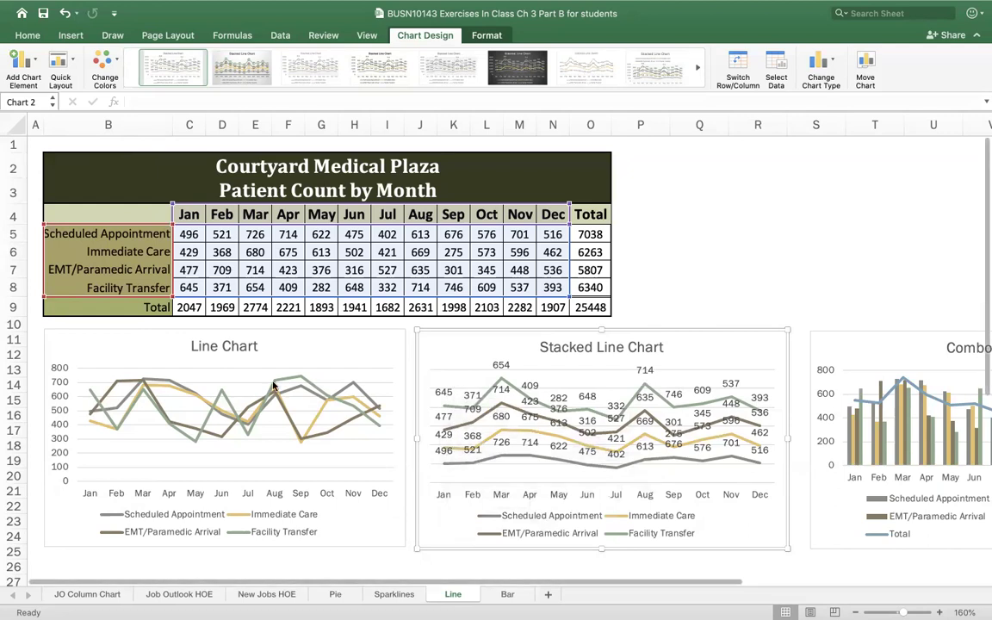
left_click(25, 62)
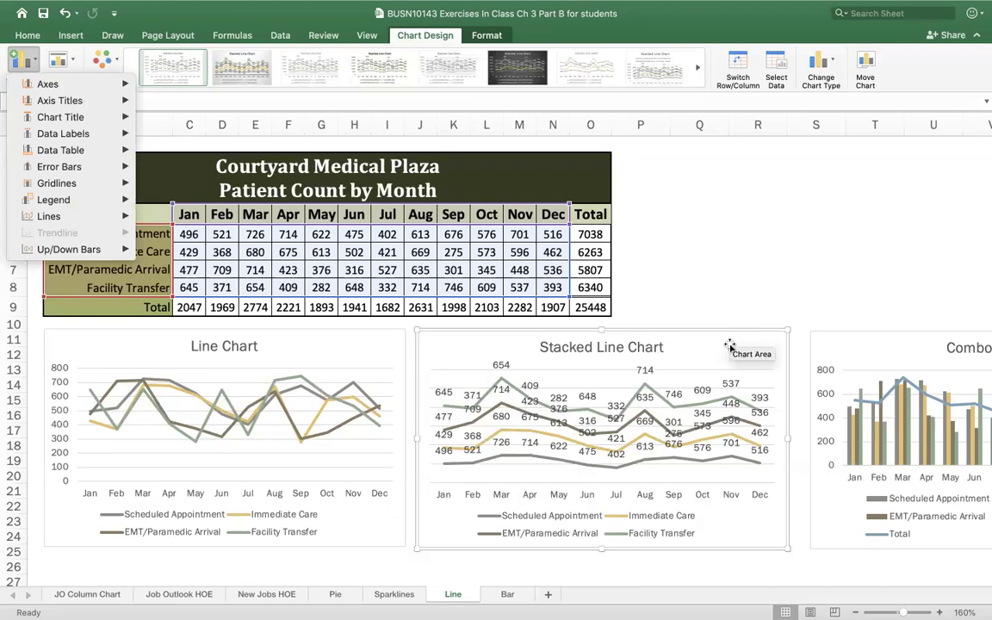
left_click(654, 309)
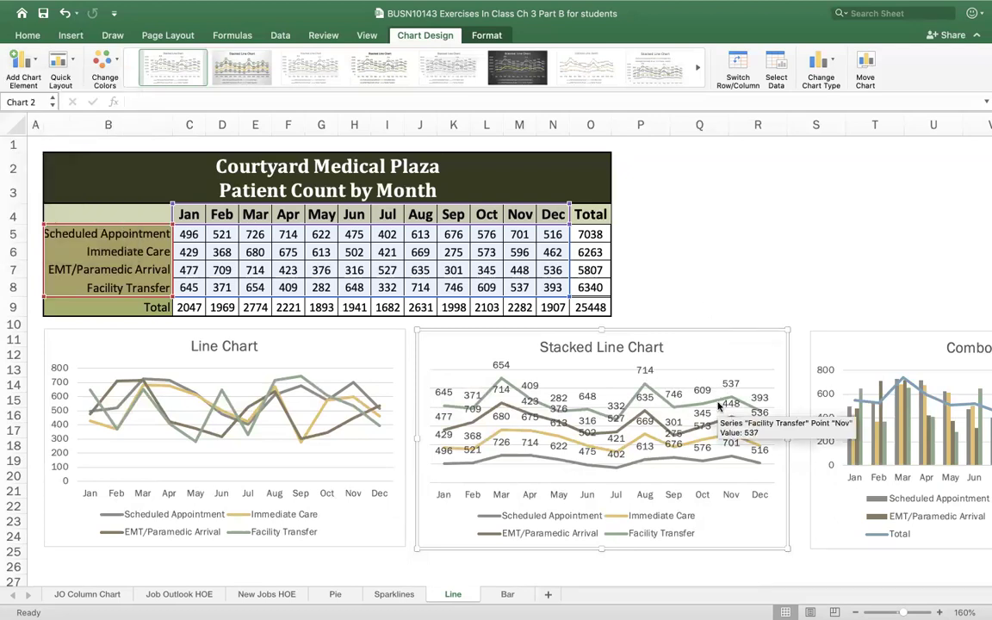
Change the chart type to Stacked Line with Markers
left_click(819, 62)
mouse_move(846, 101)
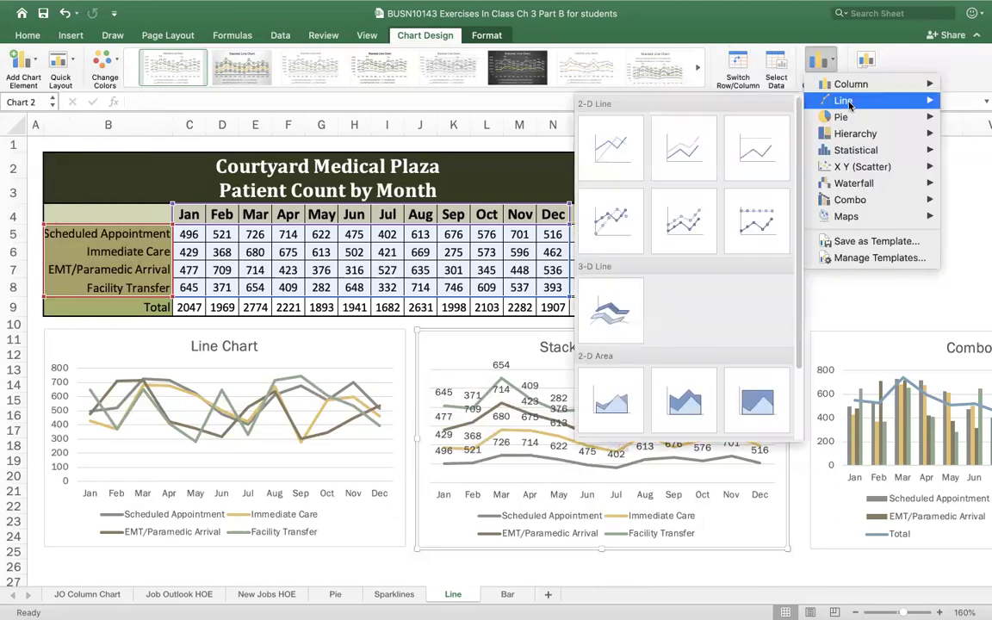
left_click(688, 219)
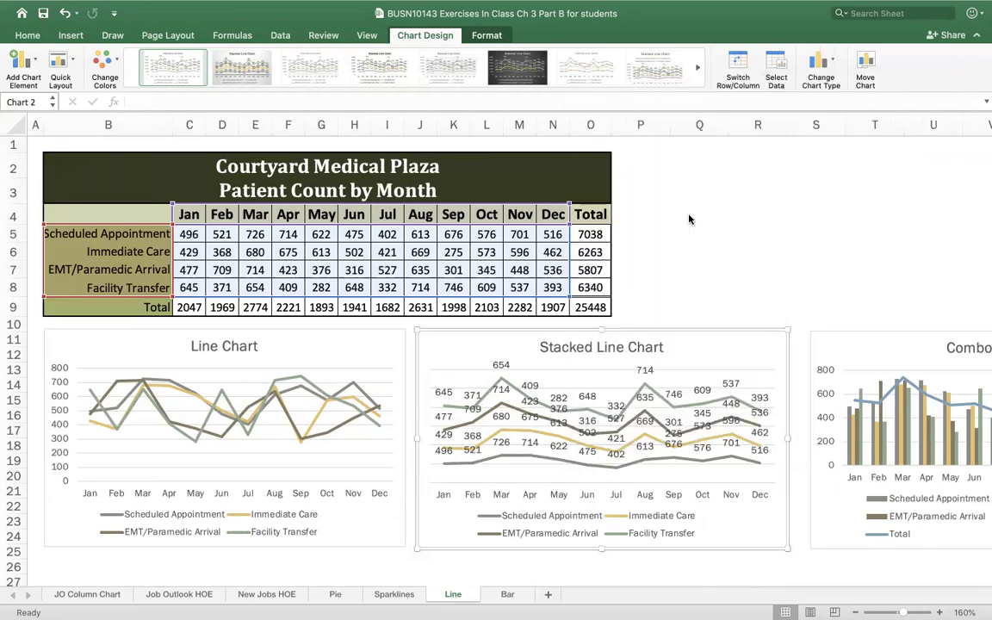
left_click(752, 268)
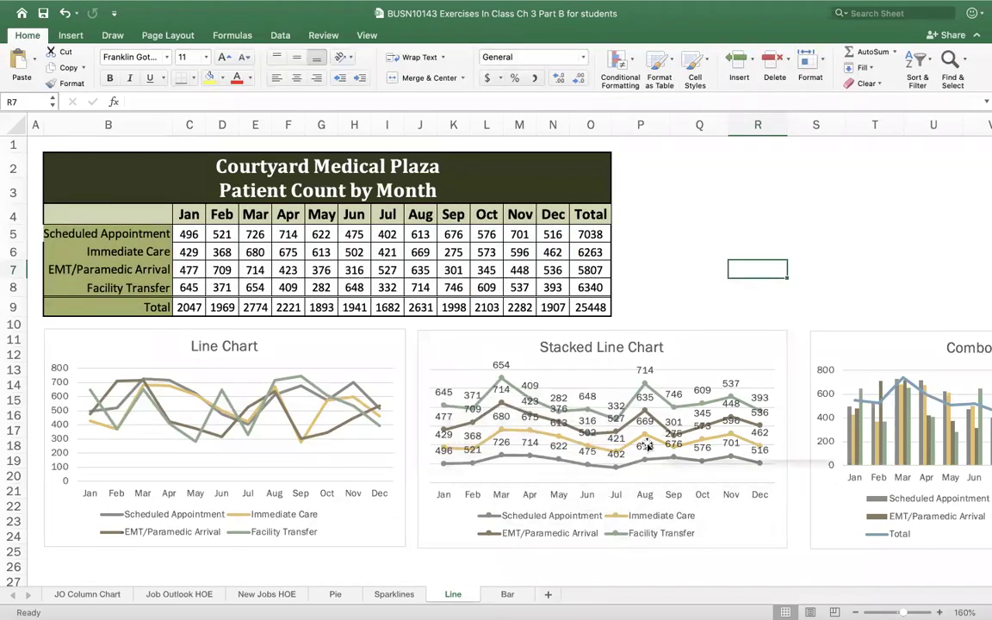
left_click(715, 350)
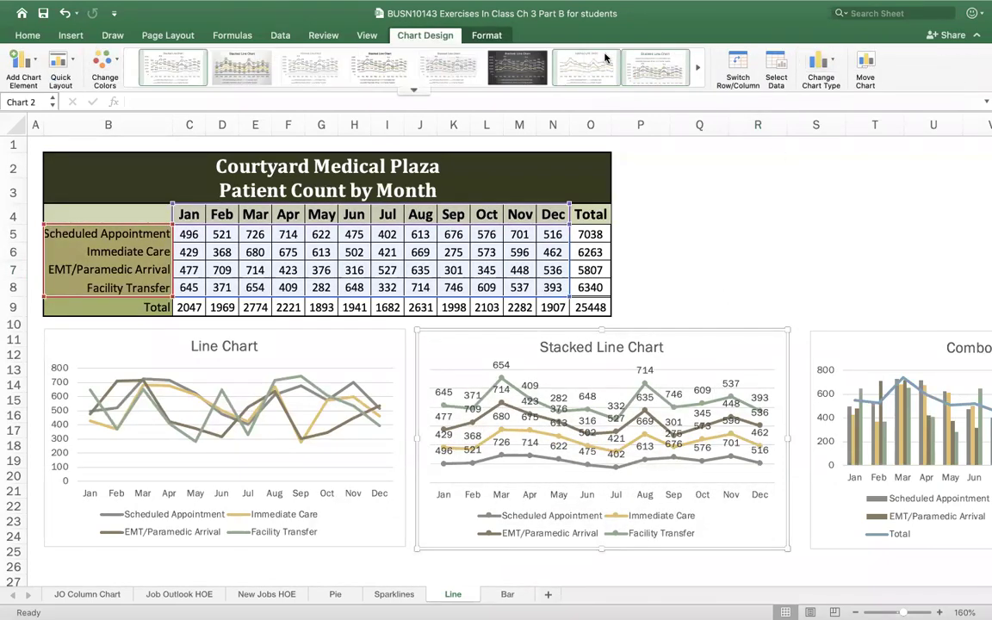
Move the Stacked Line Chart to a new sheet named Stacked Line, then return to Line
left_click(865, 69)
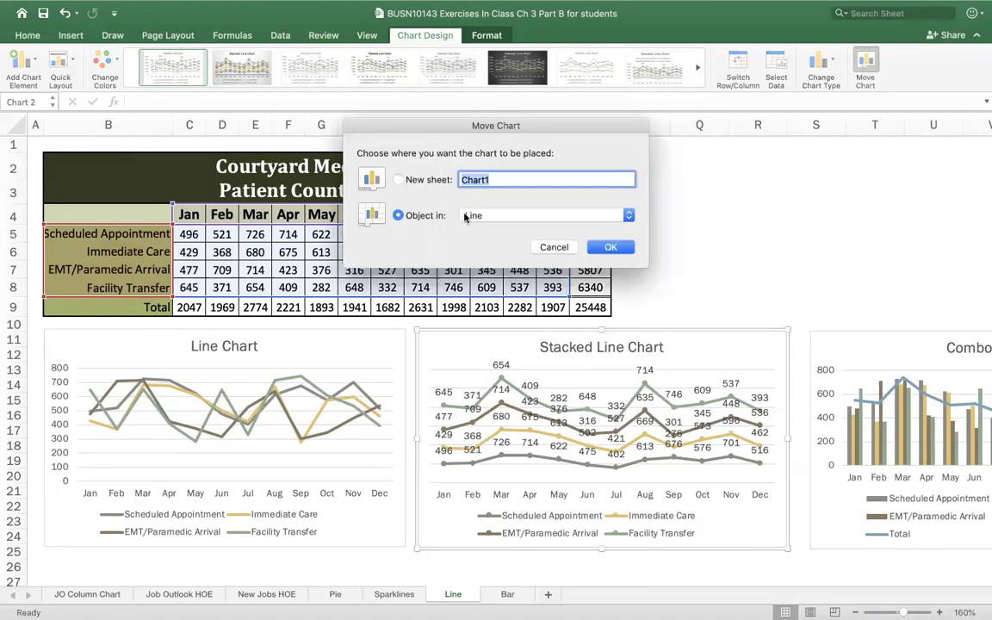
left_click(398, 179)
type("Stacked Line")
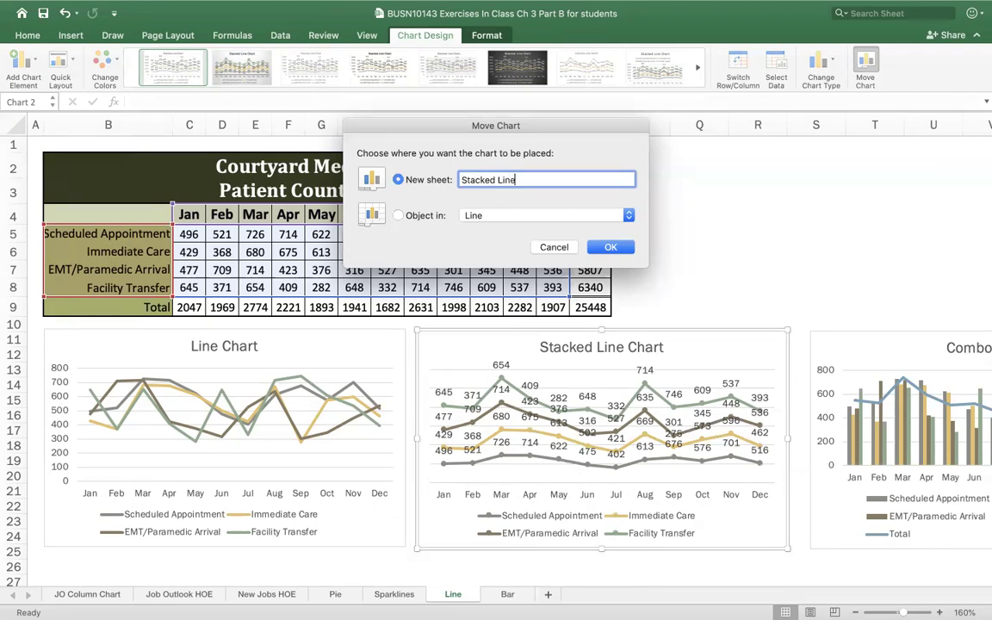
key("Return")
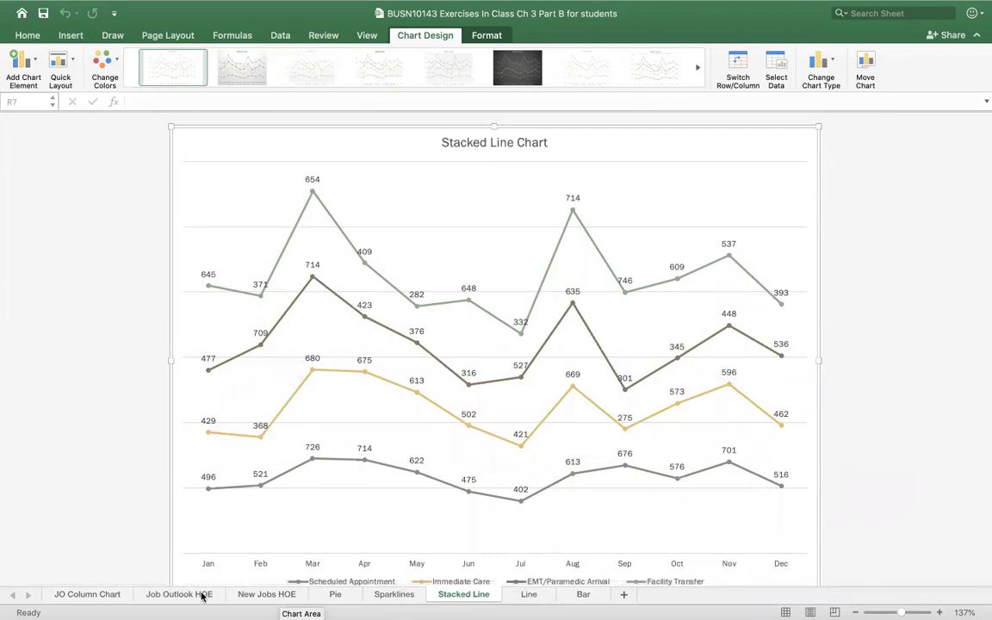
left_click(530, 594)
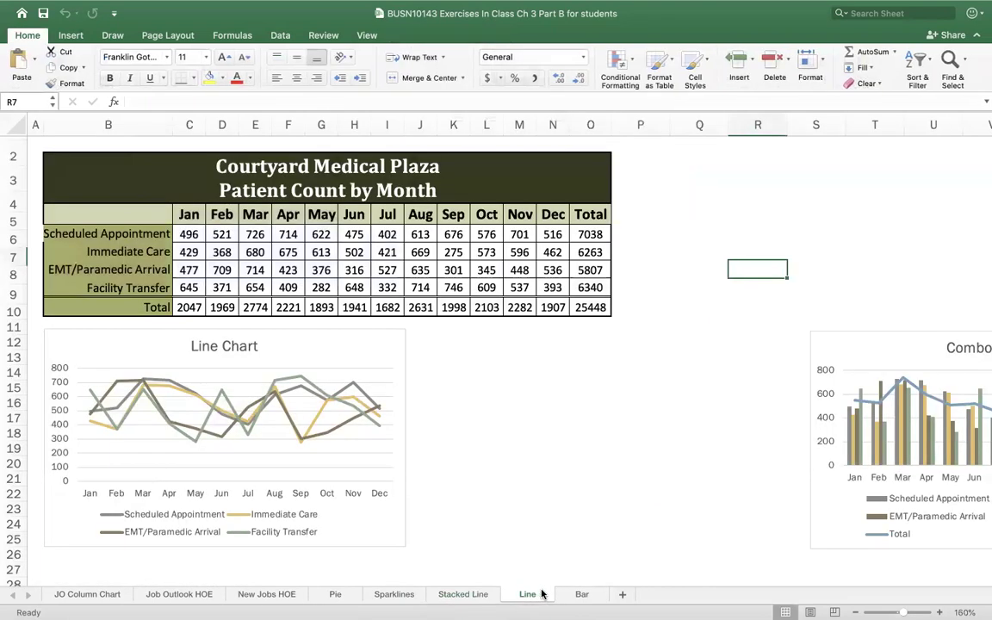
Drag the Combo Chart left into the empty space beside the Line Chart
left_click_drag(693, 582, 891, 590)
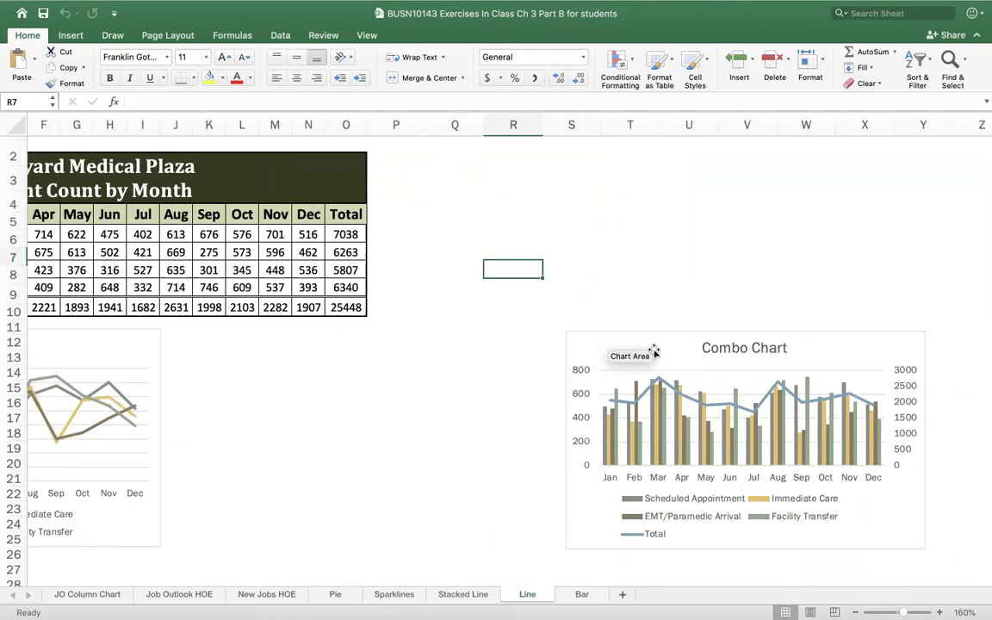
left_click(595, 435)
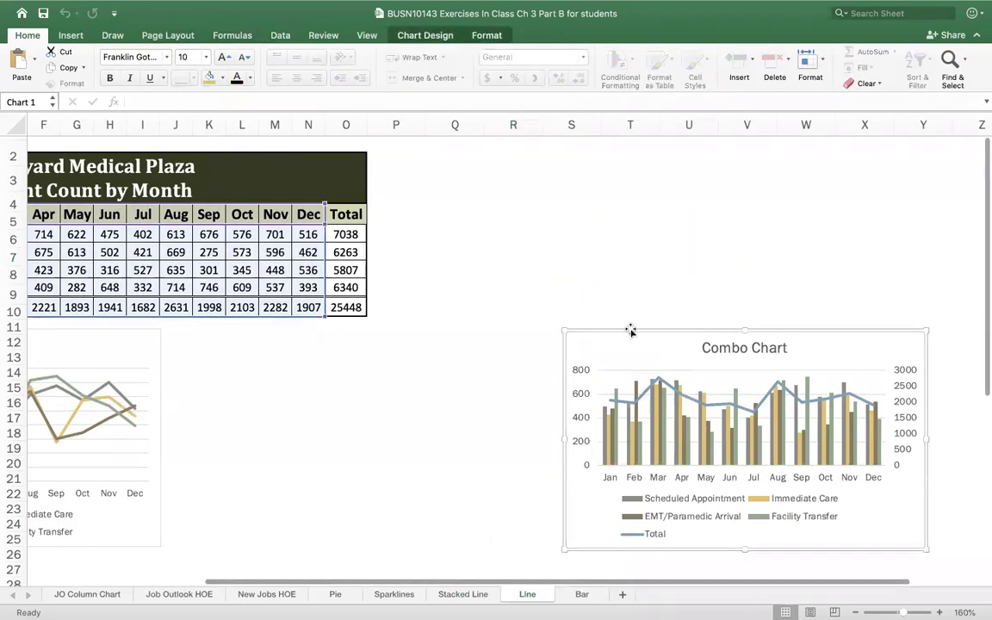
left_click_drag(644, 333, 250, 332)
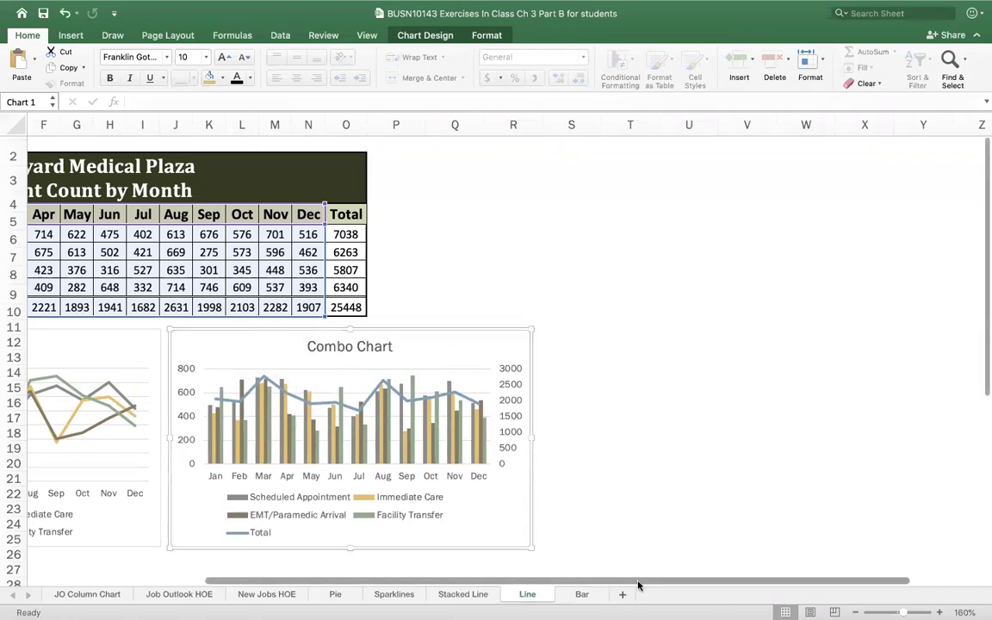
scroll(636, 584, "left", 10)
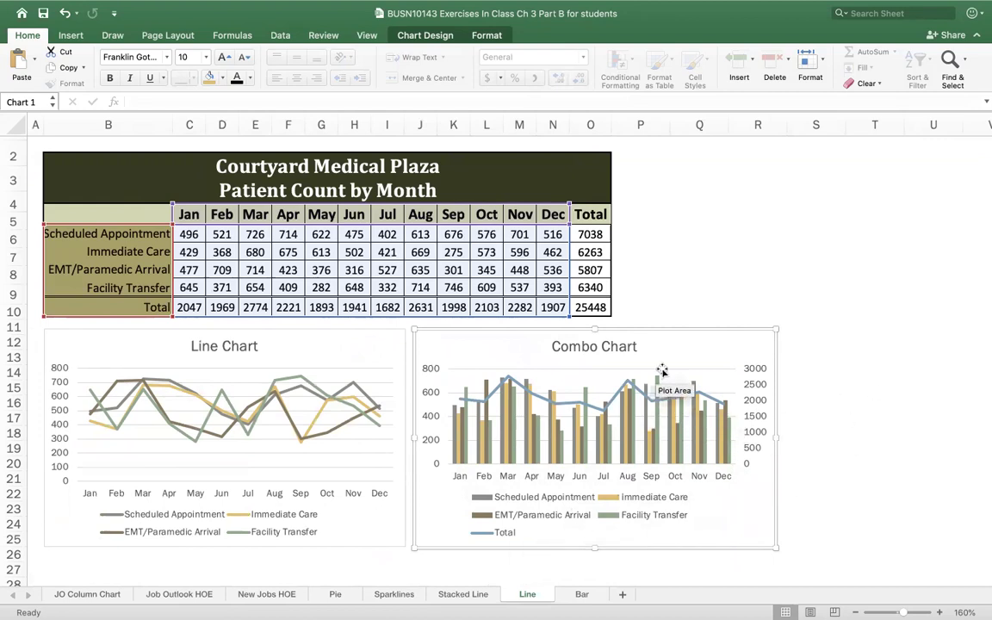
Insert a clustered column–line combo chart with secondary axis from table data B4:N10
left_click(869, 365)
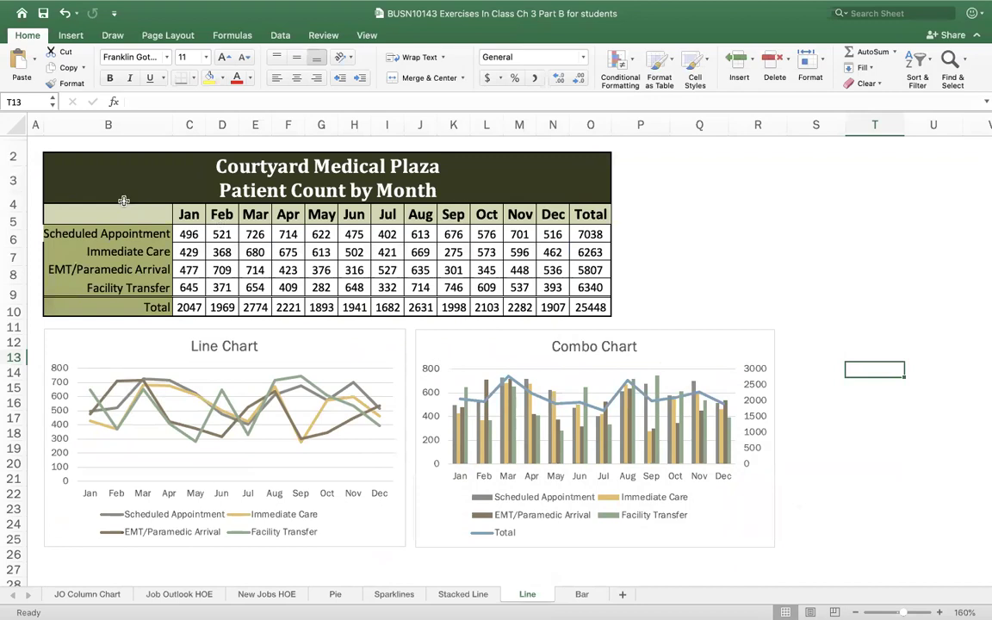
left_click_drag(123, 211, 548, 308)
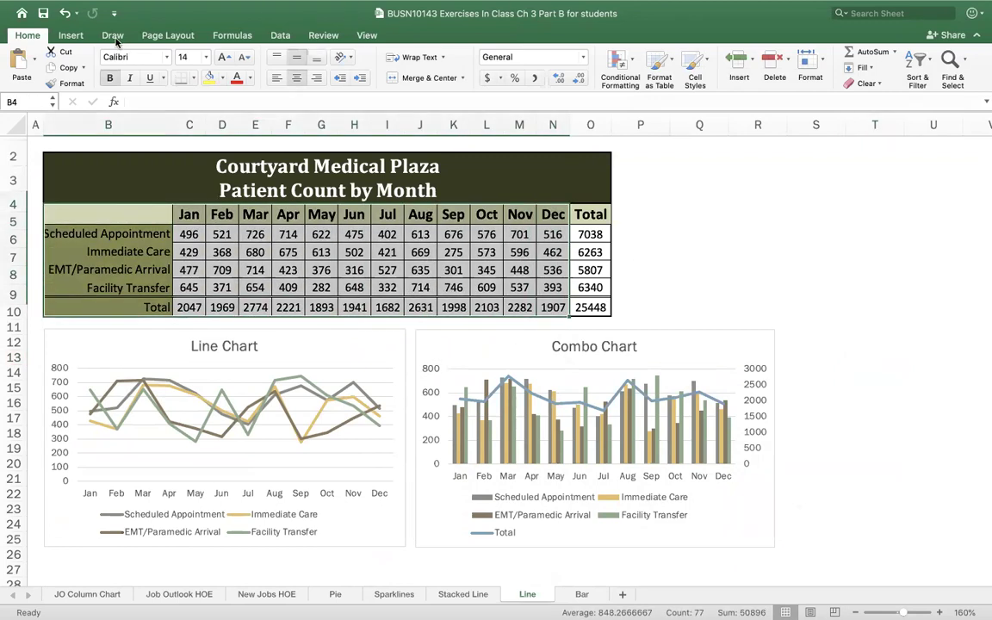
left_click(73, 35)
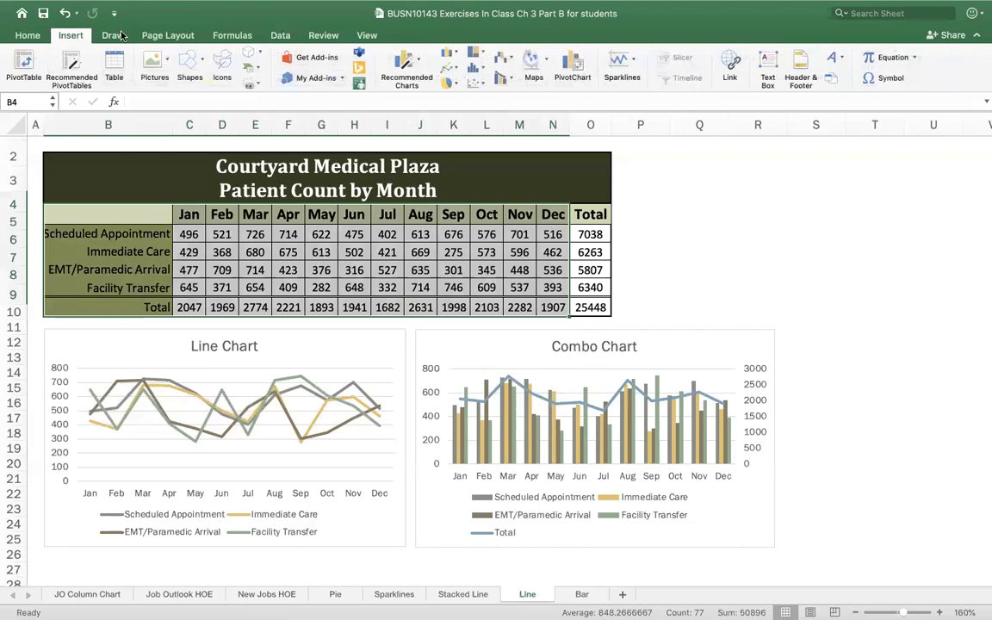
left_click(512, 78)
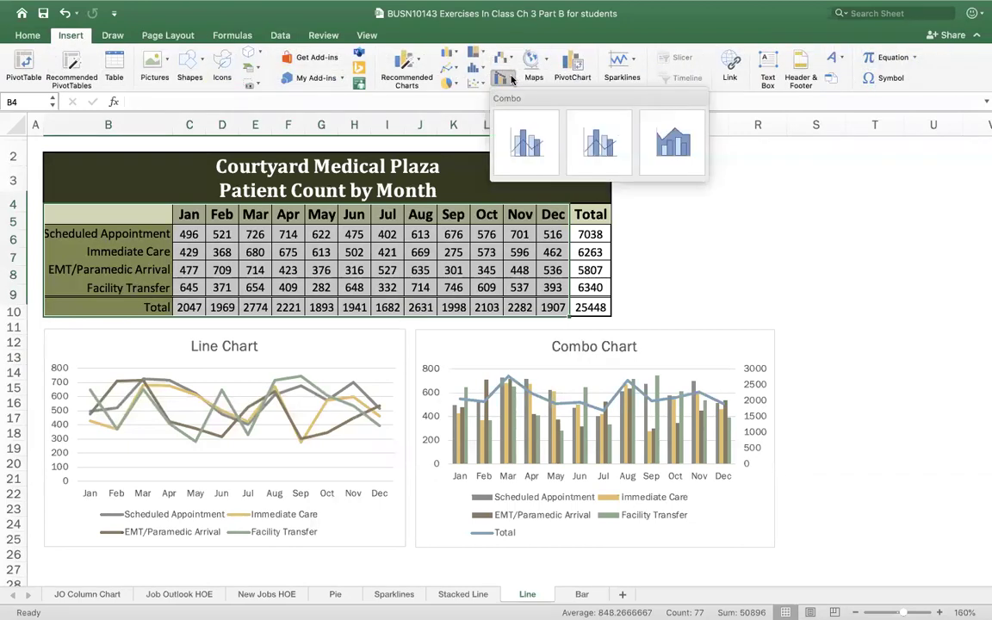
left_click(595, 131)
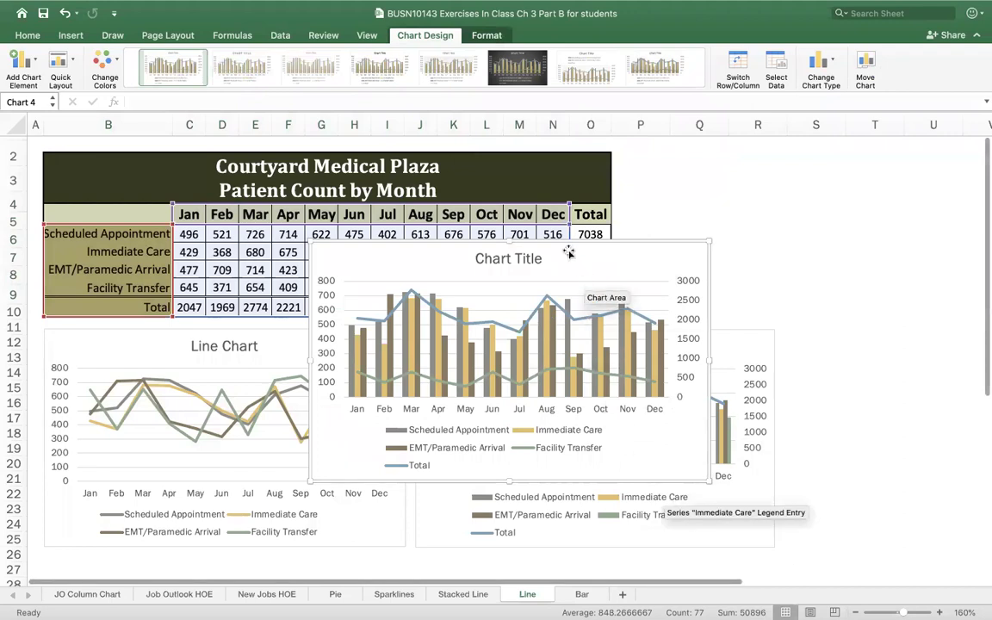
Drag the new Chart Title chart off the Line Chart to sit beside the Combo Chart
left_click_drag(566, 254, 277, 324)
left_click_drag(693, 586, 570, 575)
left_click_drag(465, 311, 177, 335)
scroll(699, 584, "left", 7)
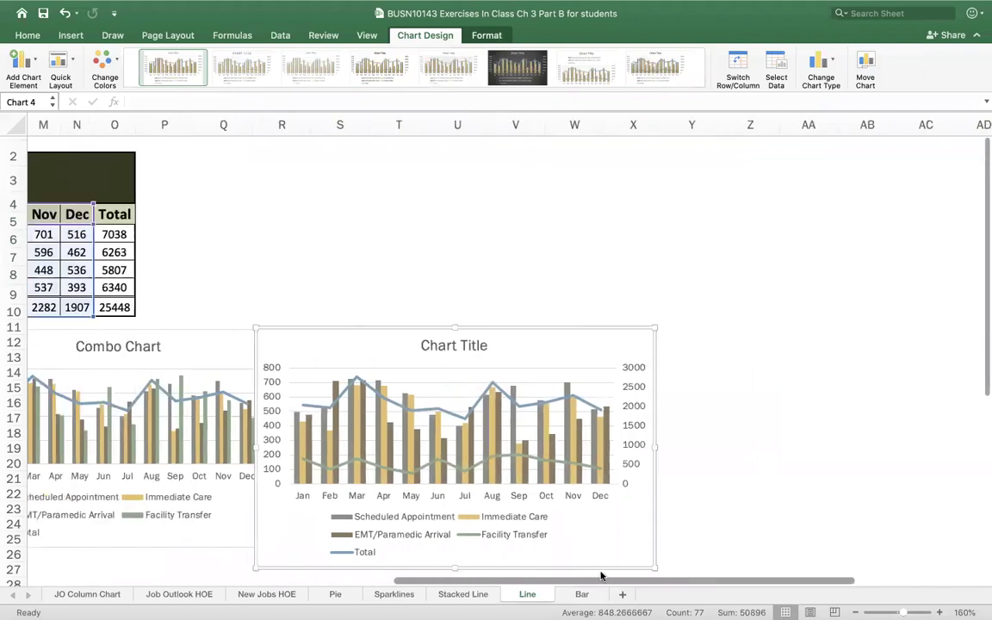
left_click_drag(597, 354, 648, 352)
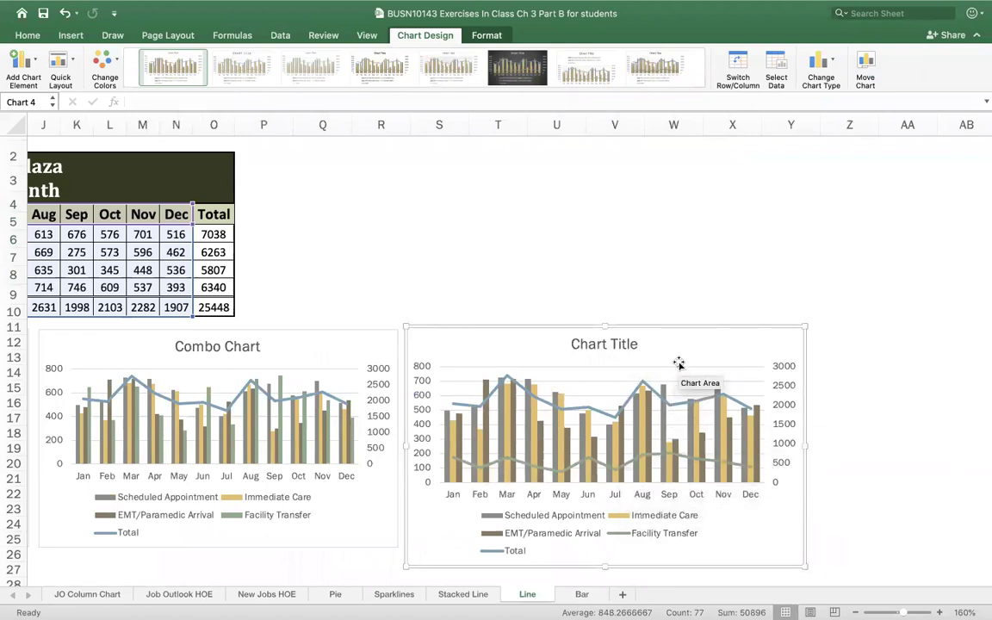
left_click_drag(695, 341, 696, 347)
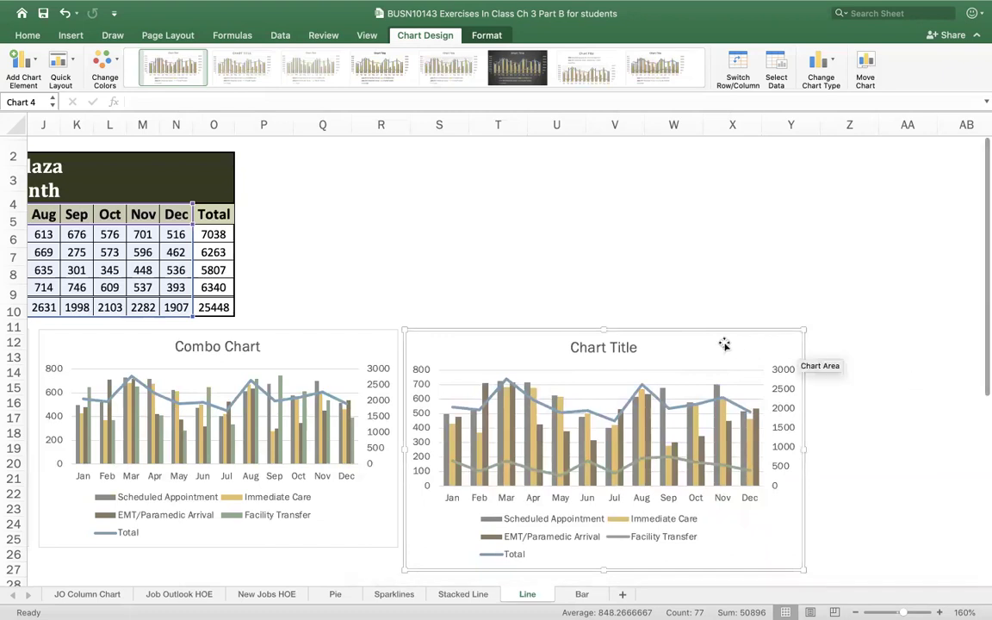
left_click(824, 67)
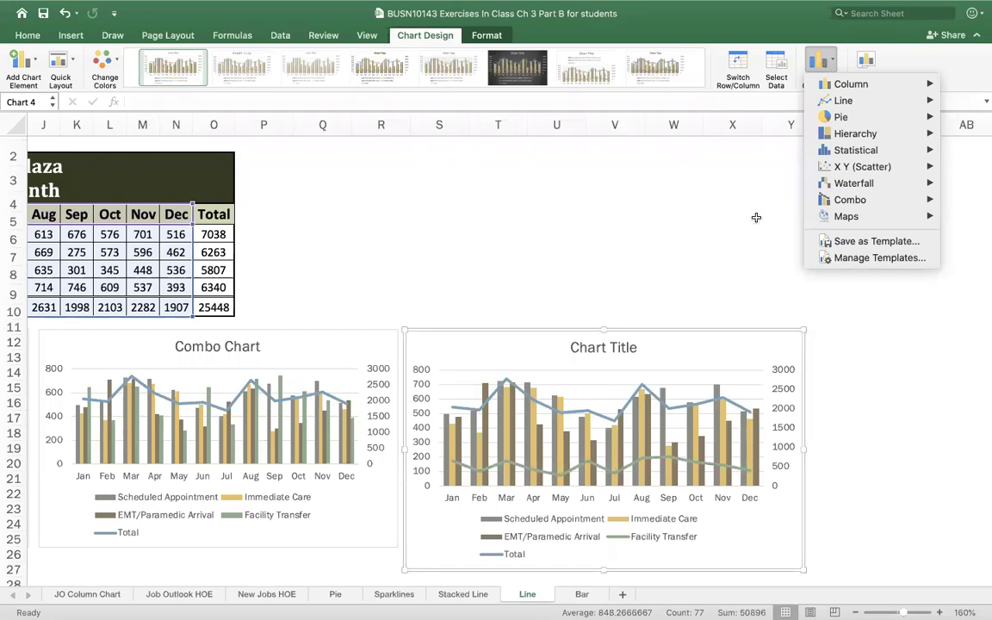
mouse_move(919, 206)
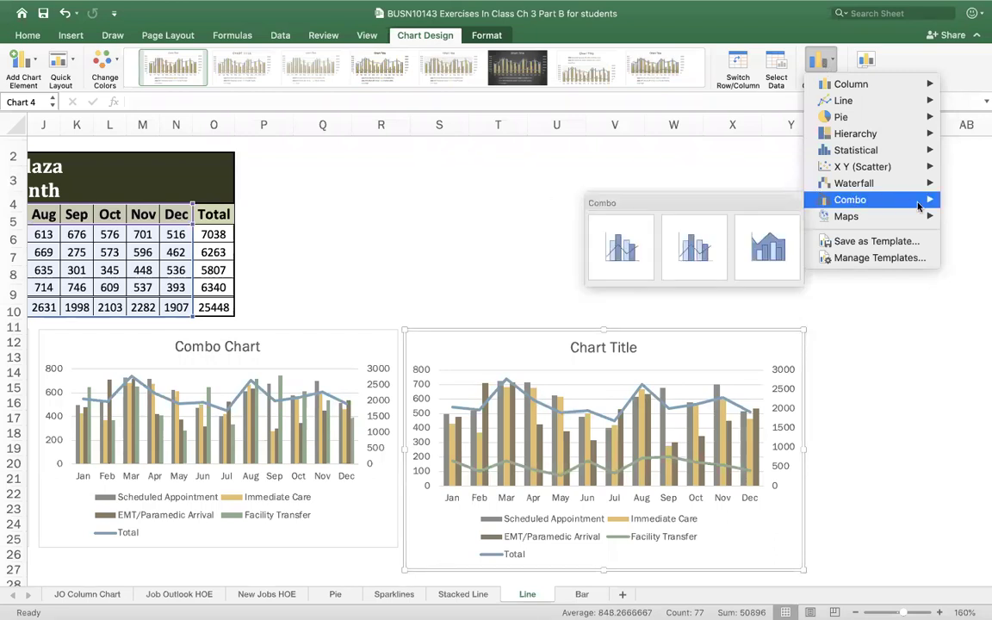
left_click(694, 249)
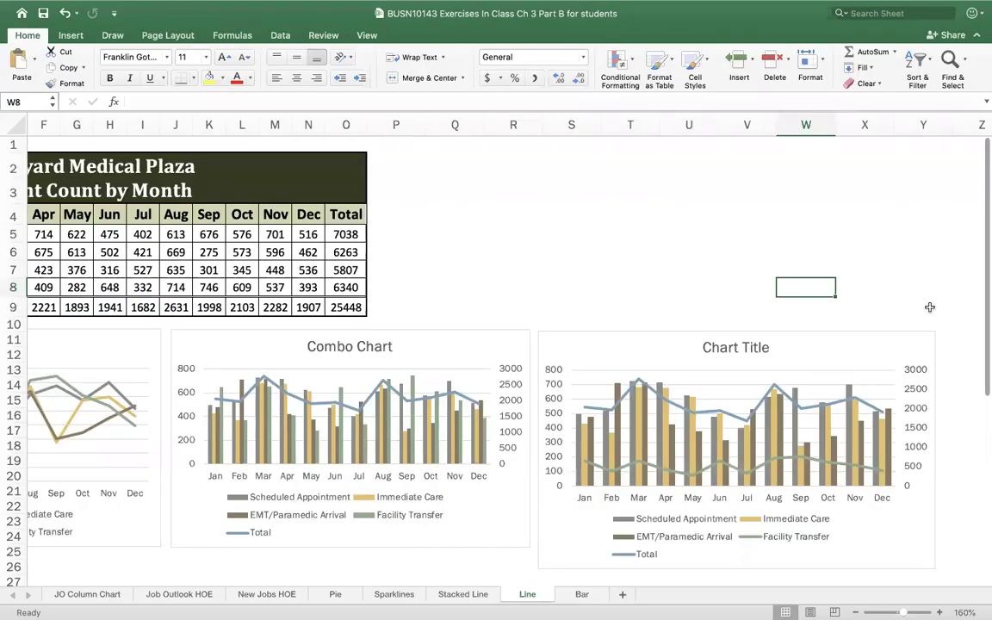
left_click(835, 356)
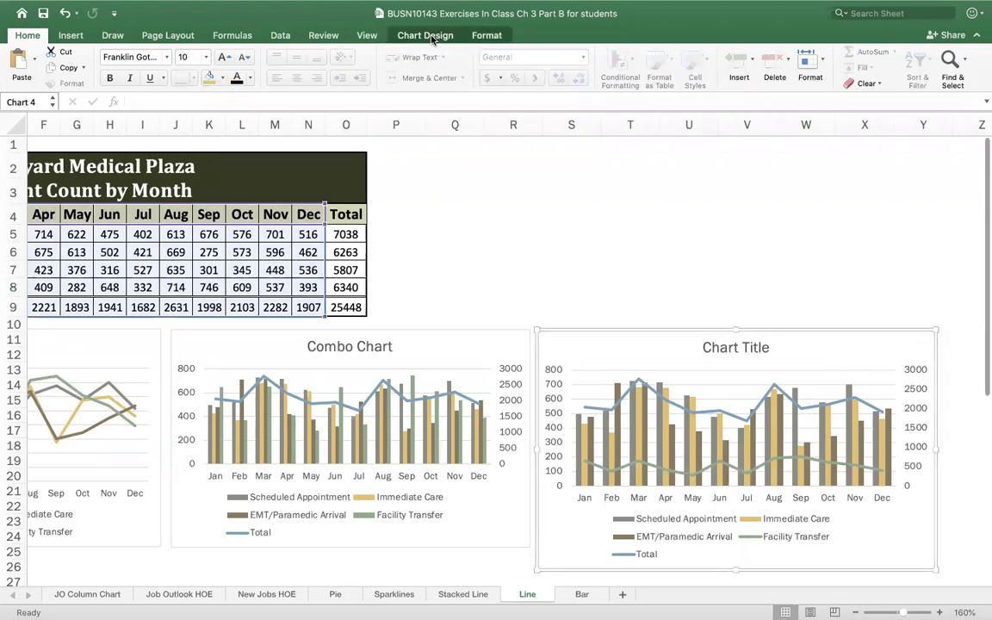
left_click(427, 36)
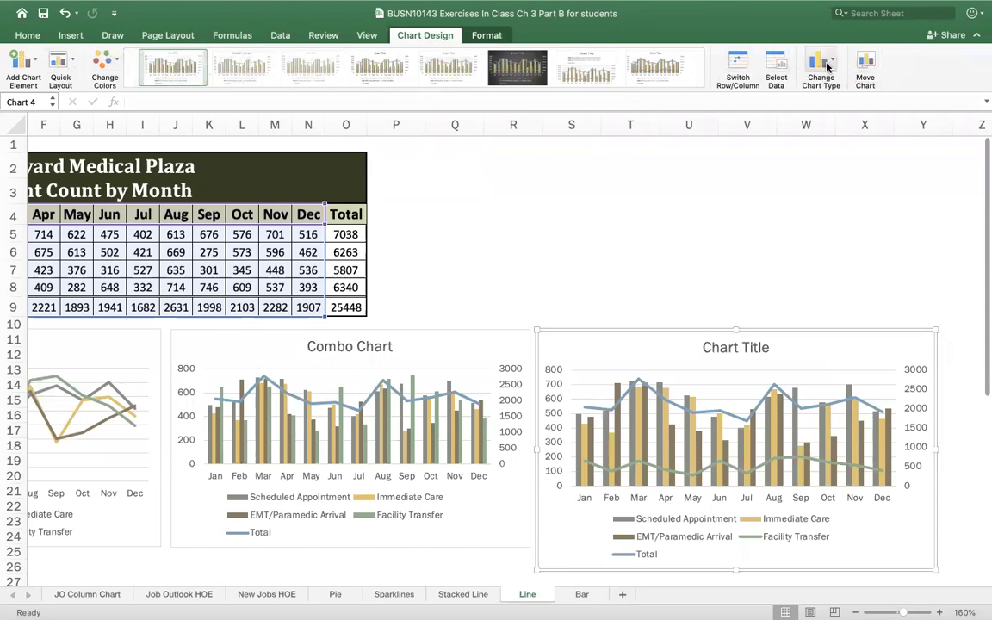
Change the Chart Title chart to Clustered Column
left_click(822, 68)
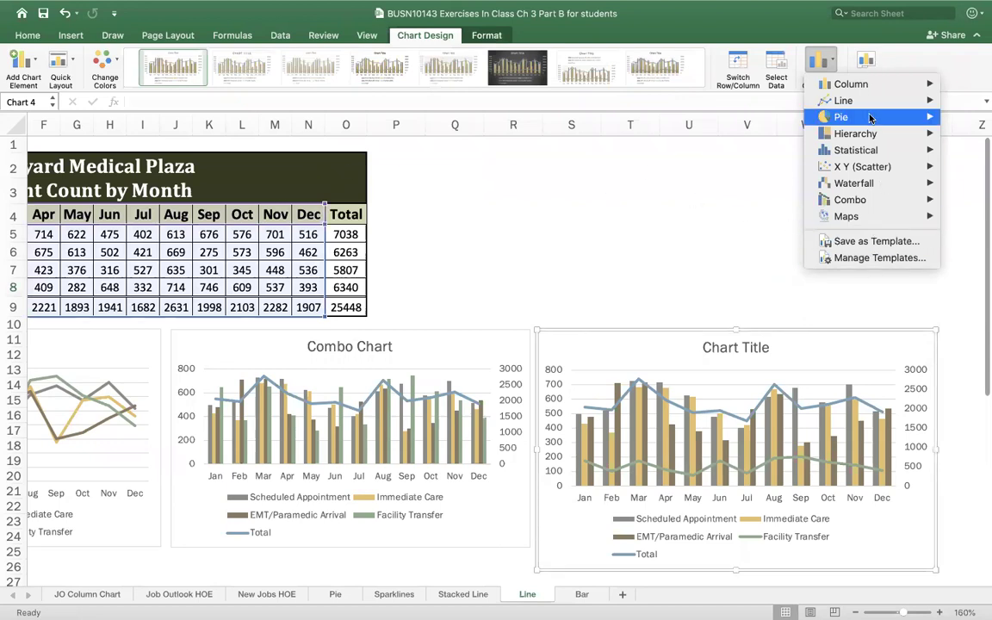
mouse_move(861, 88)
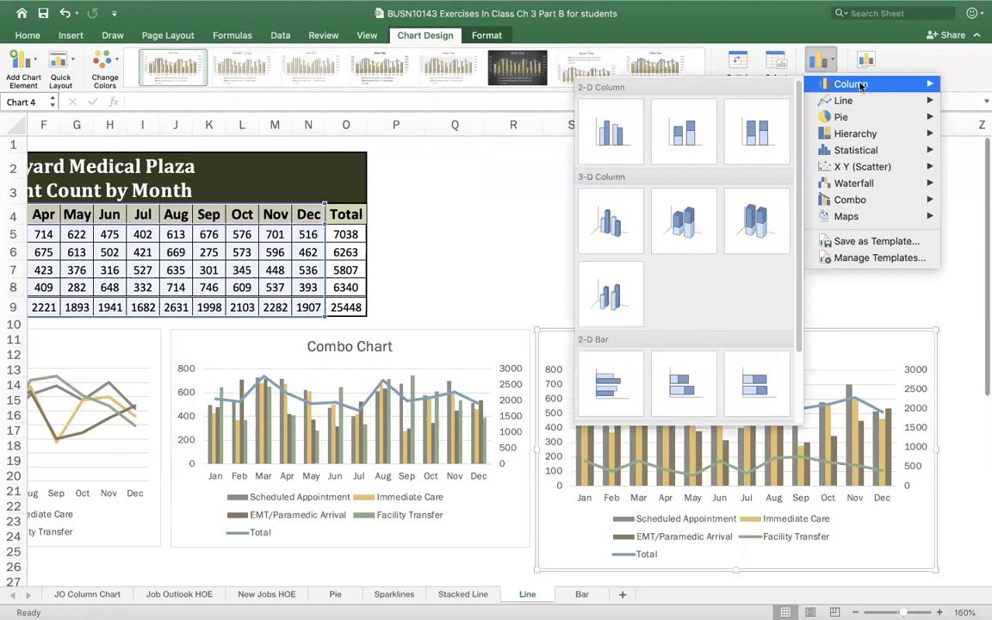
left_click(616, 140)
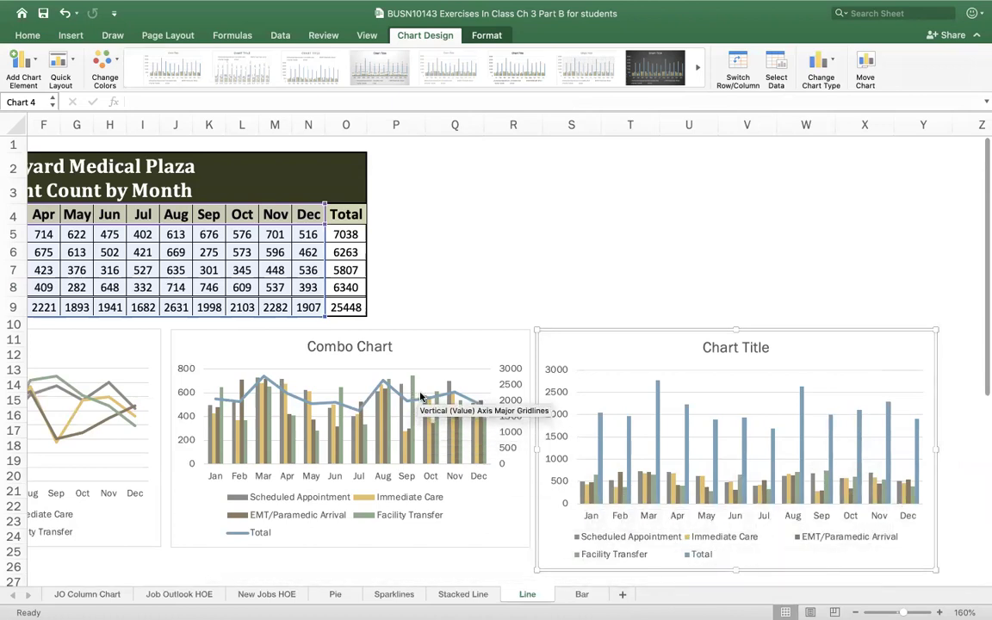
Change only the Total series to a Line chart type
left_click(658, 389)
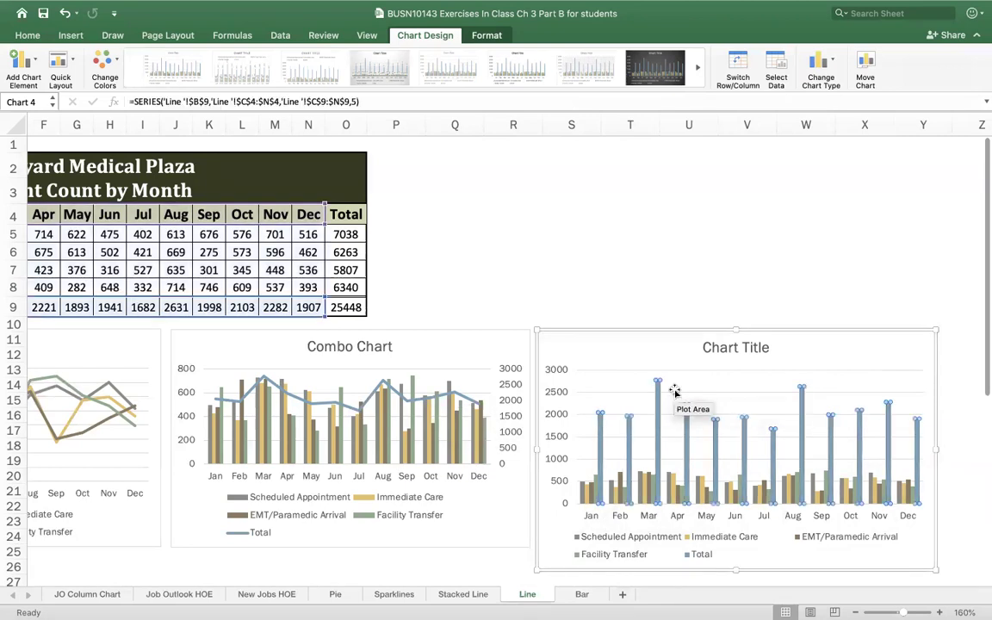
left_click(823, 69)
mouse_move(852, 100)
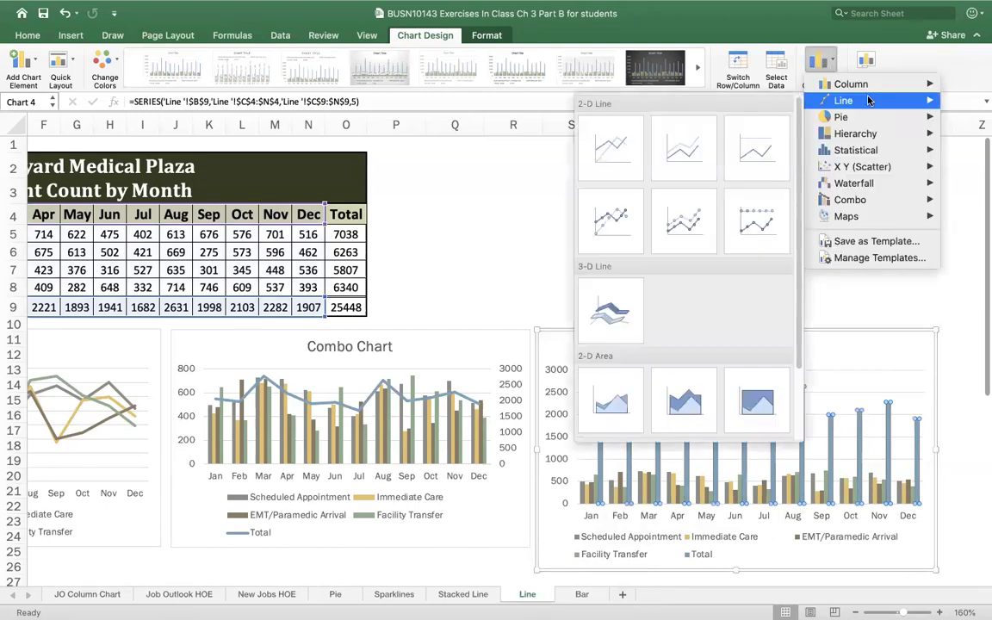
left_click(623, 146)
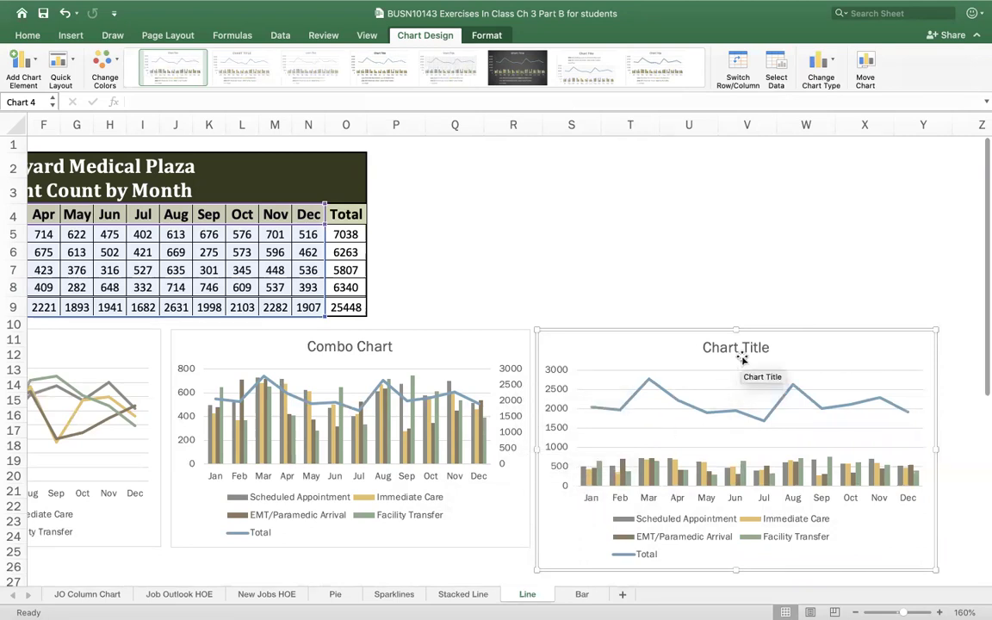
left_click(775, 406)
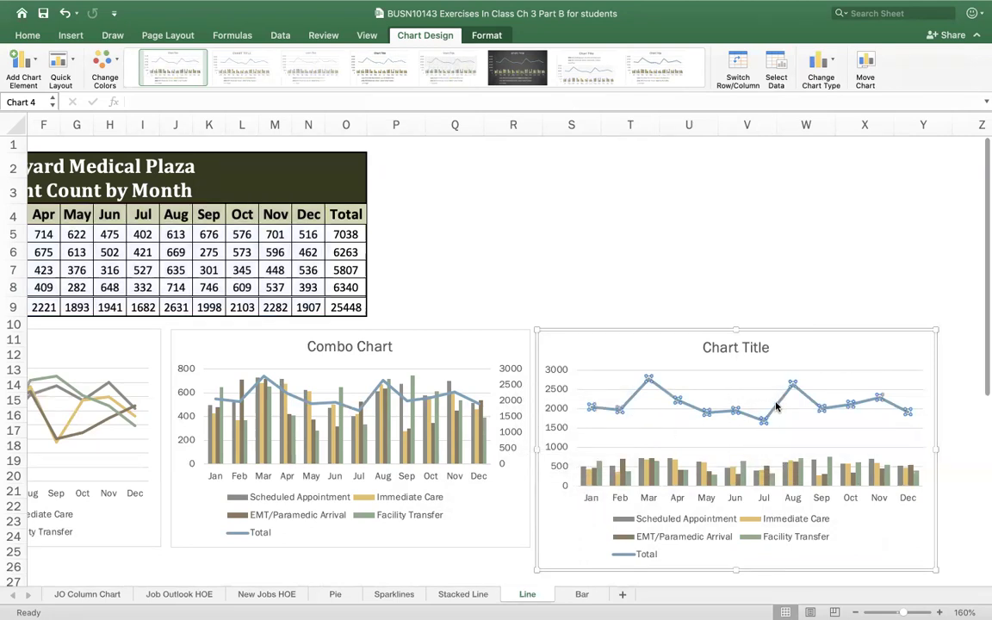
left_click(821, 74)
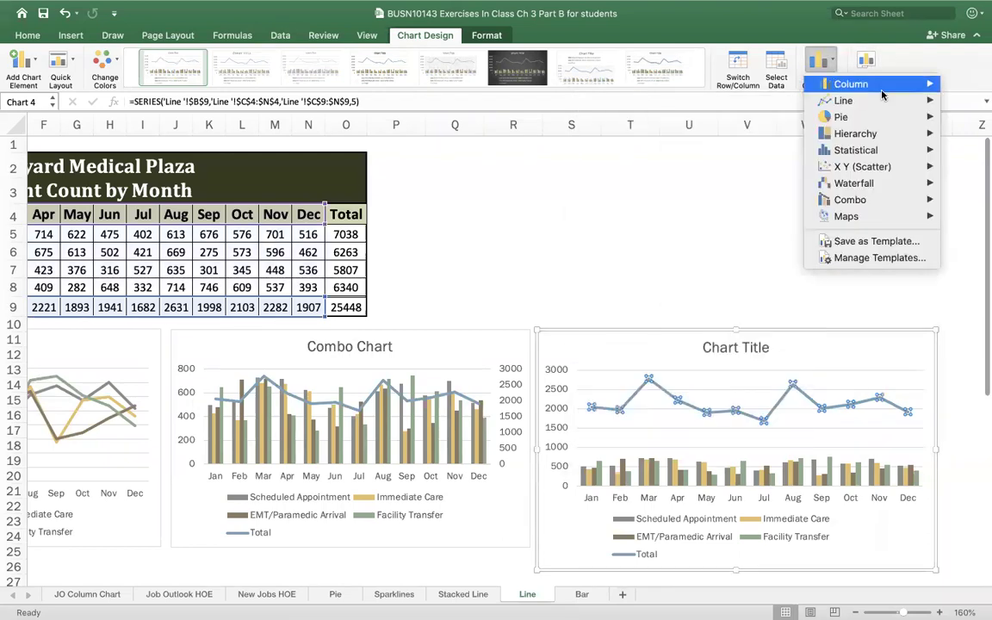
mouse_move(884, 103)
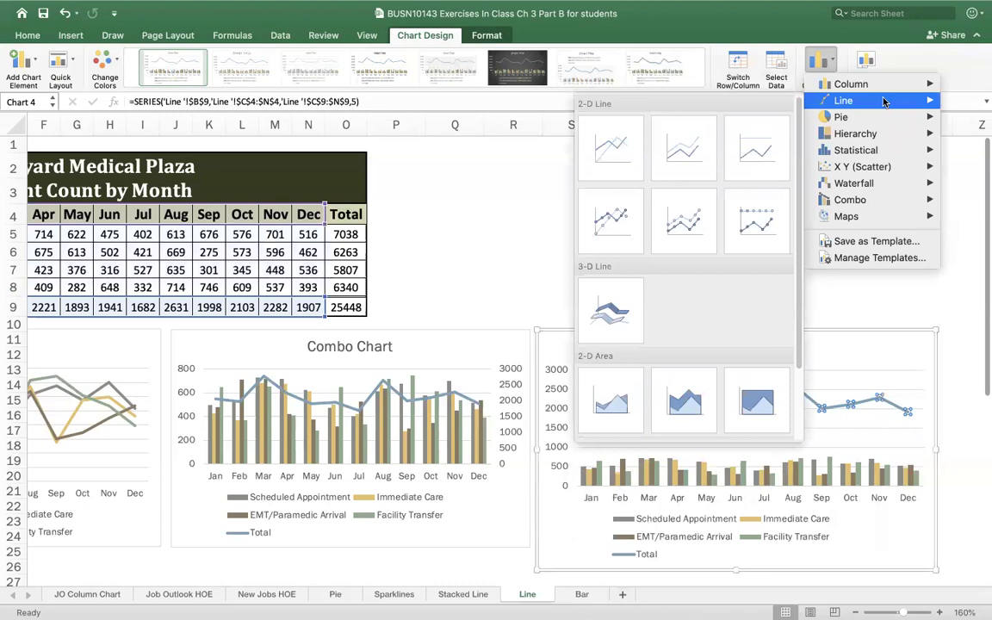
left_click(901, 302)
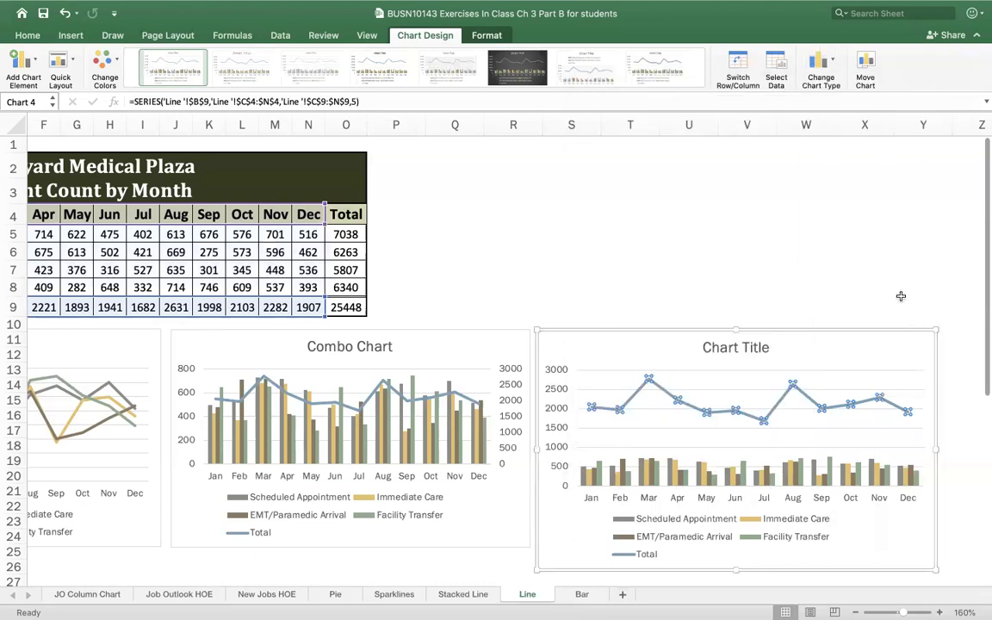
Open and close the Total line's formatting pane twice without changing anything
double_click(777, 405)
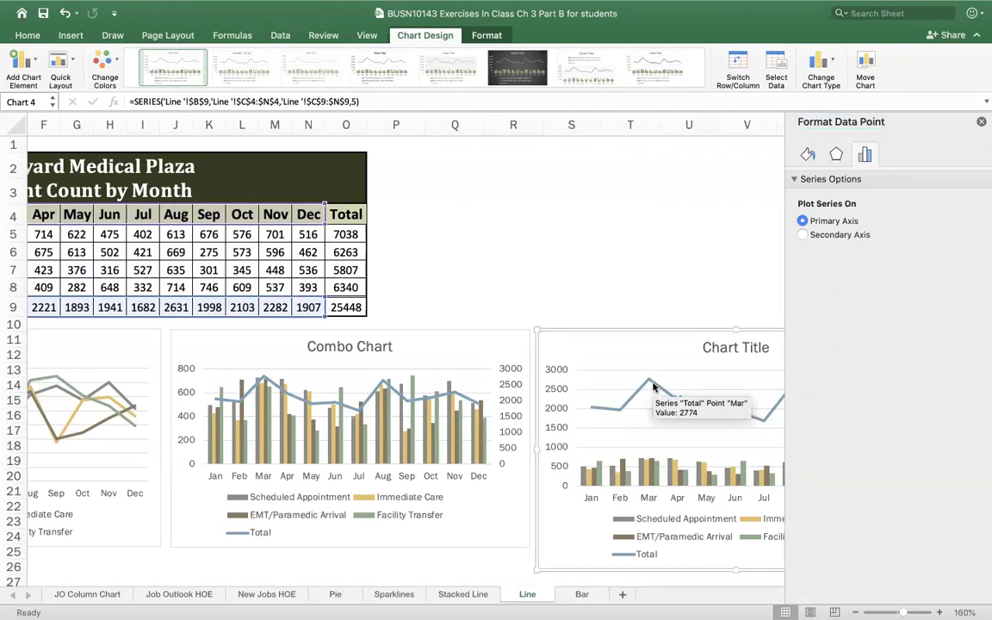
left_click(707, 289)
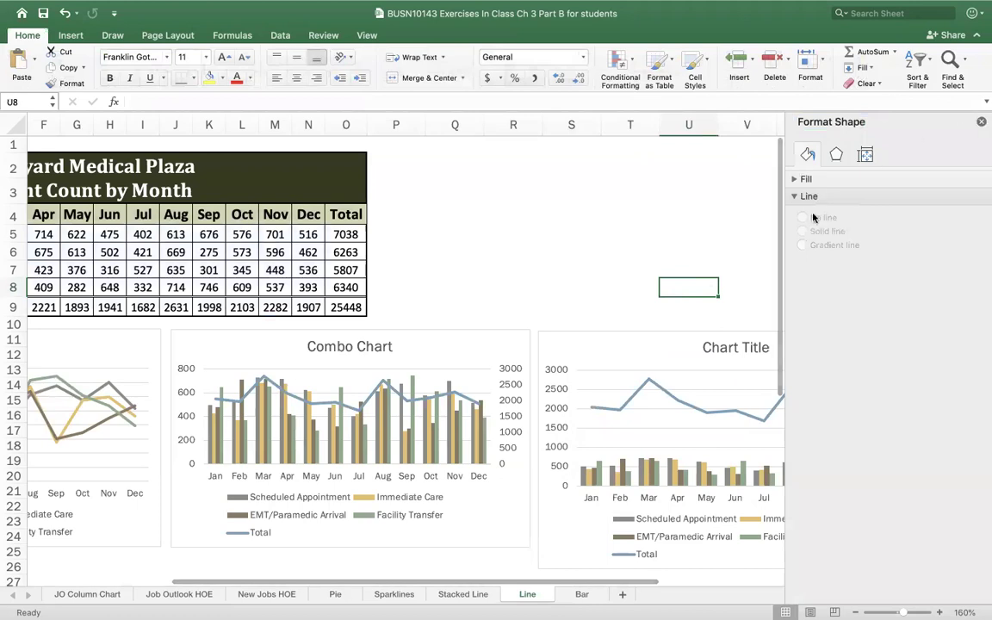
left_click(979, 123)
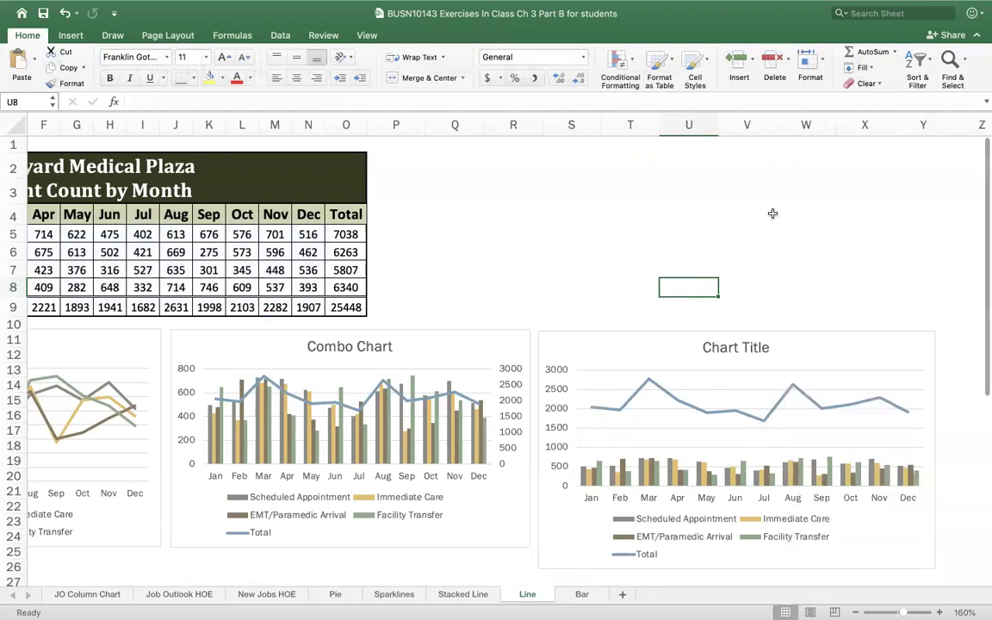
left_click(859, 405)
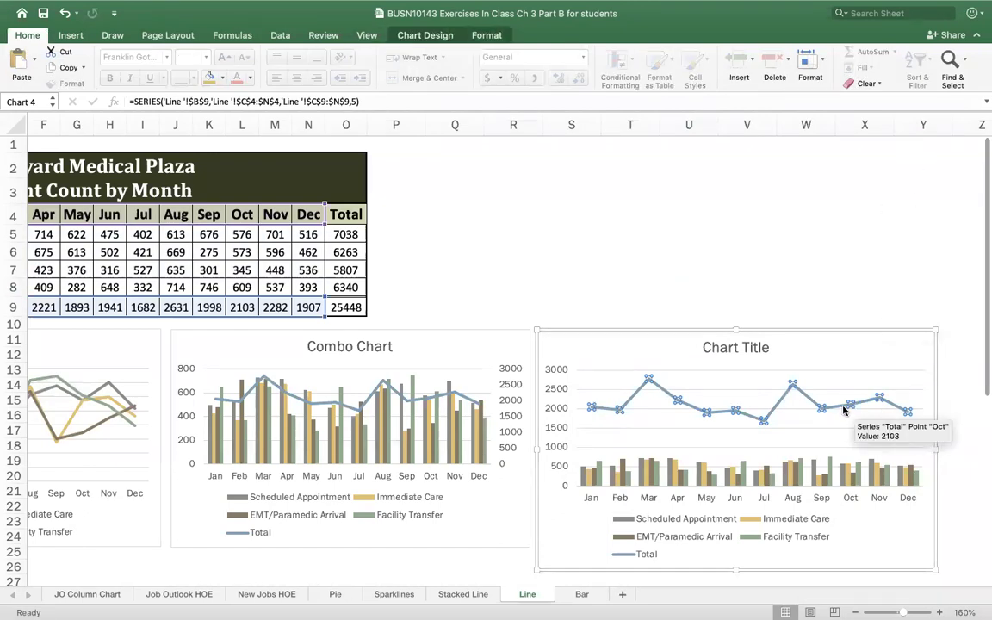
double_click(842, 406)
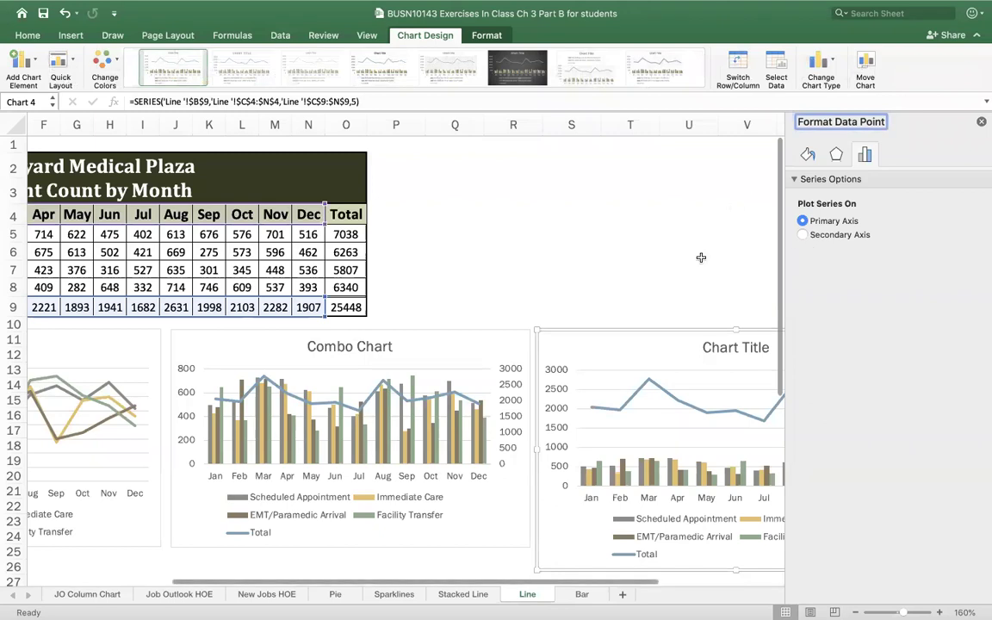
left_click(981, 123)
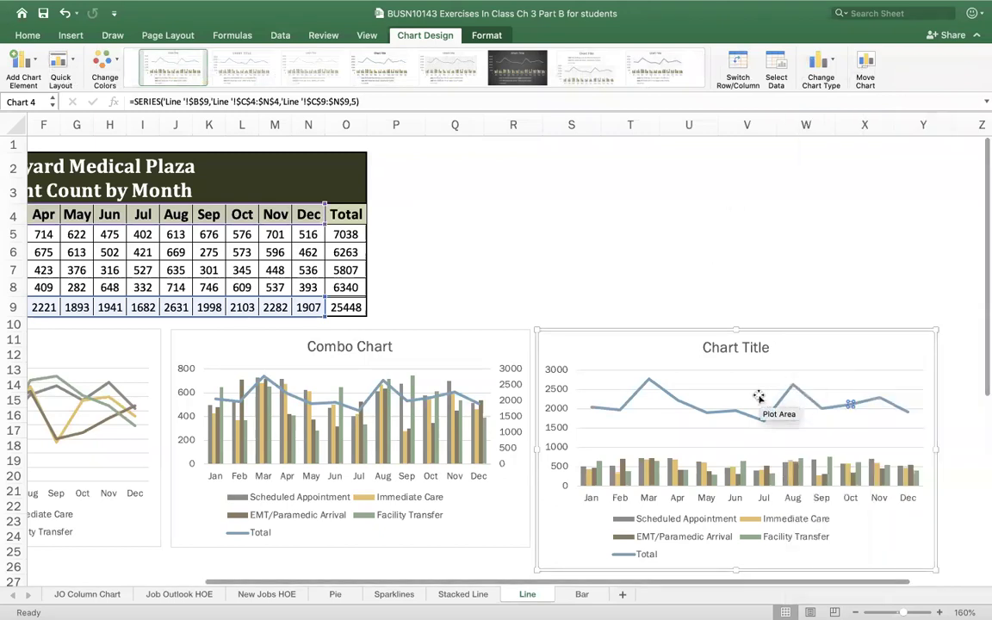
left_click(864, 312)
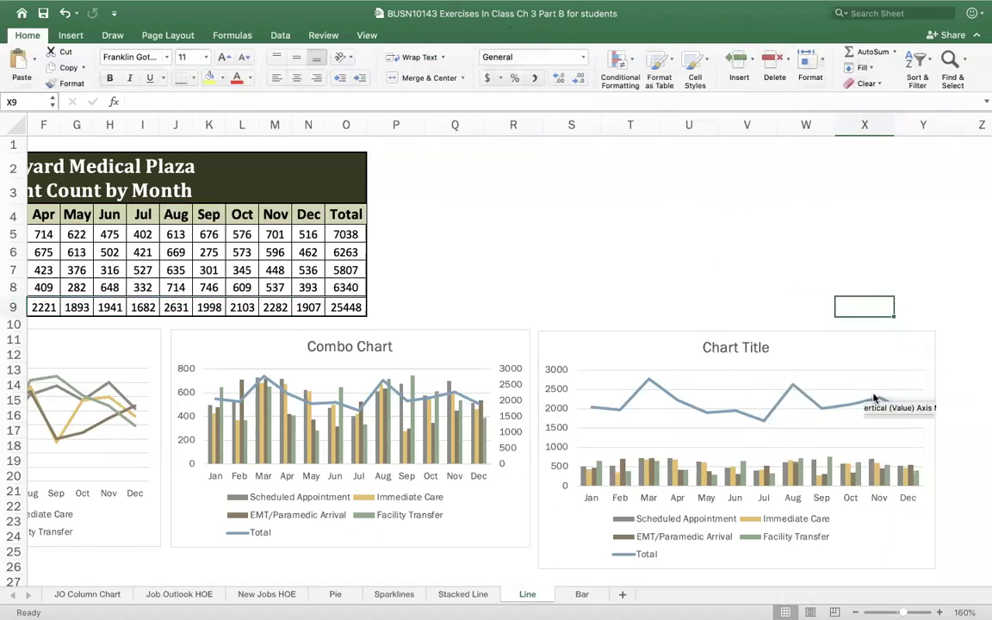
Plot the copied chart's Total series on a secondary axis through the Format pane
left_click(869, 402)
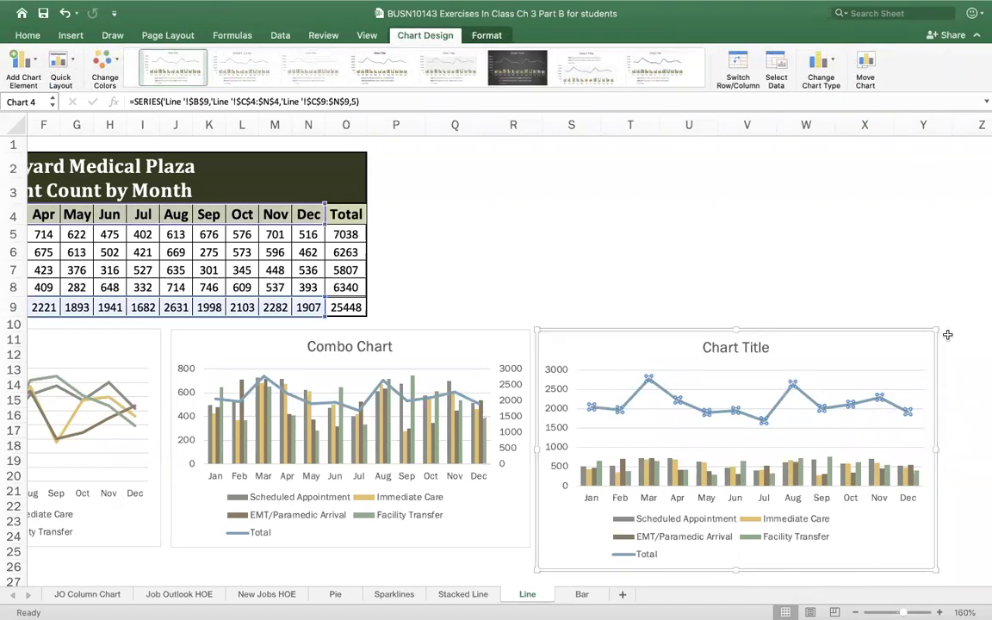
left_click(488, 35)
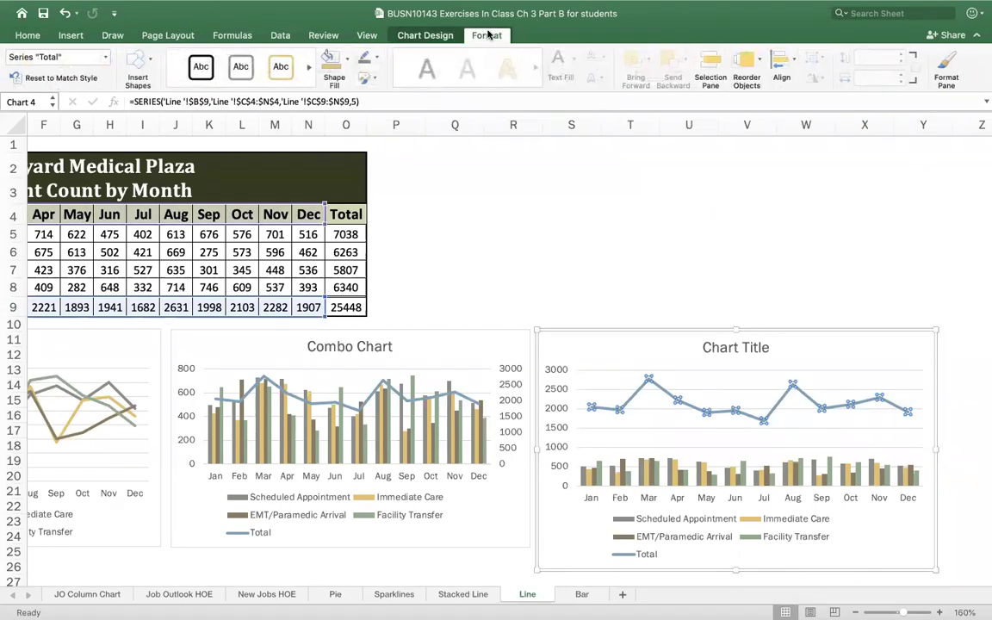
left_click(947, 67)
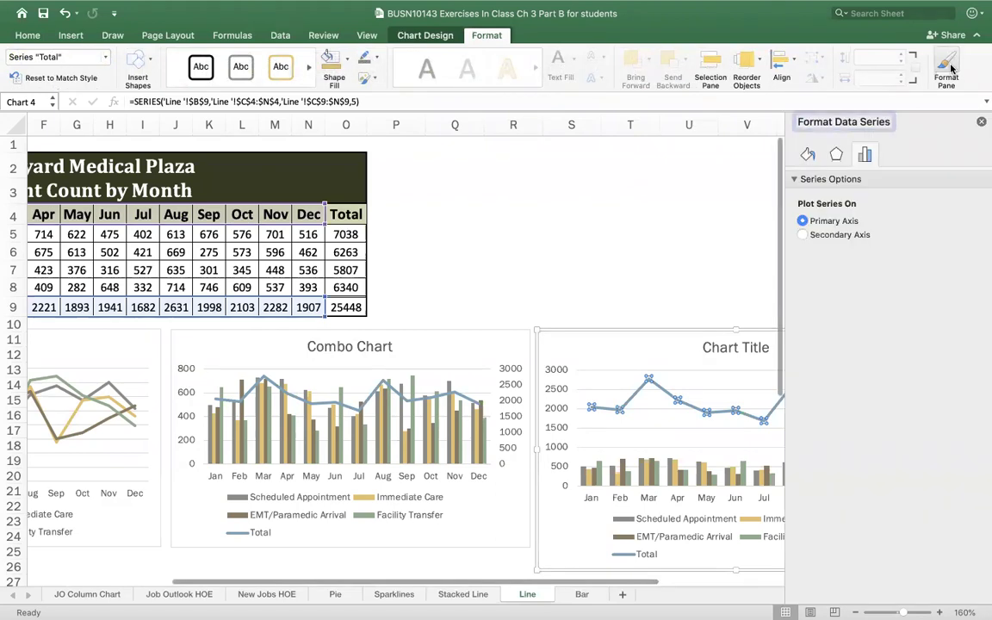
left_click(804, 235)
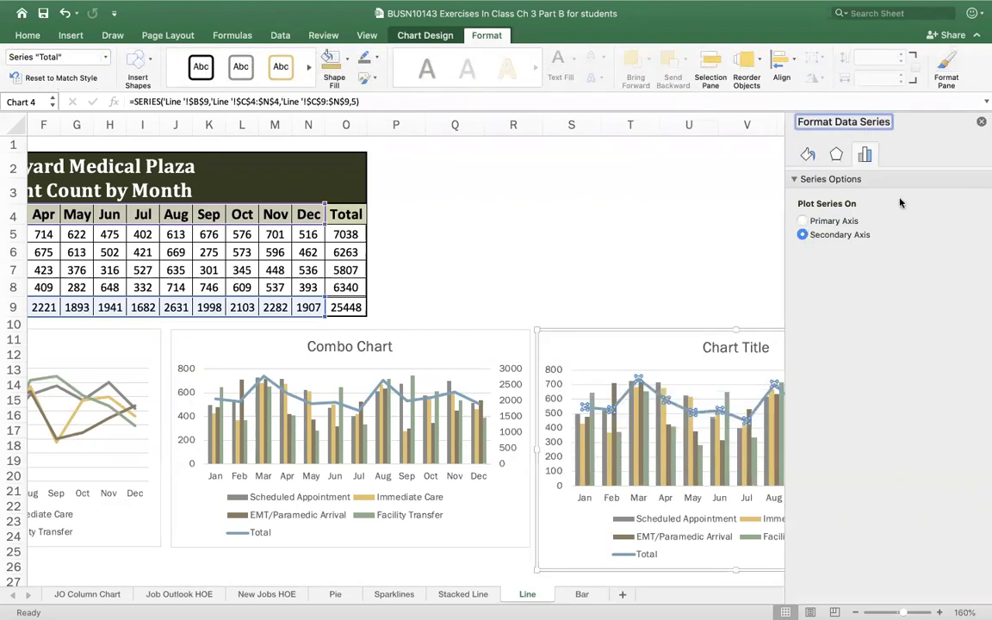
left_click(979, 121)
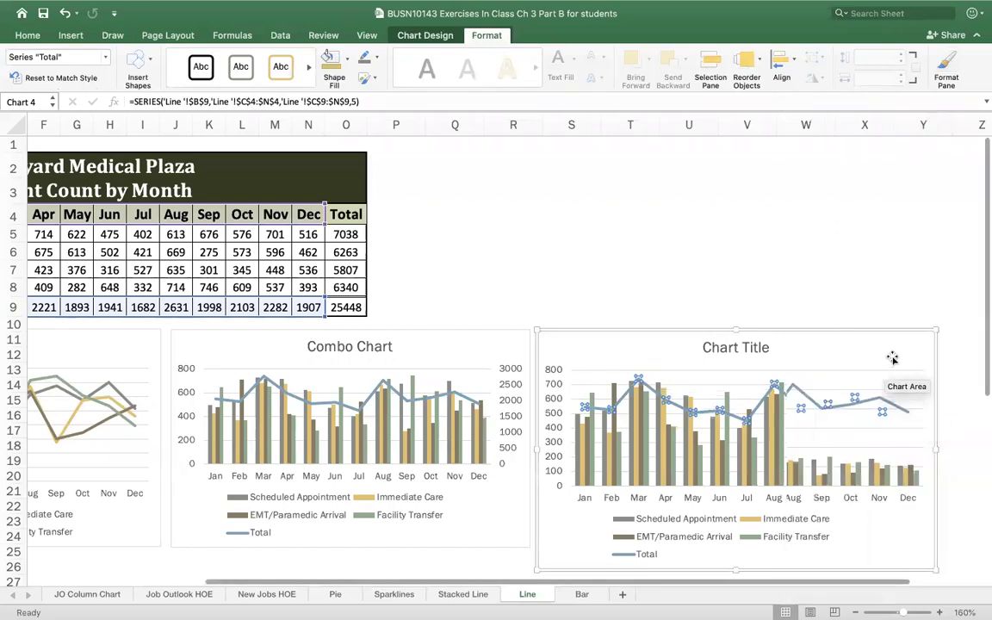
left_click(890, 282)
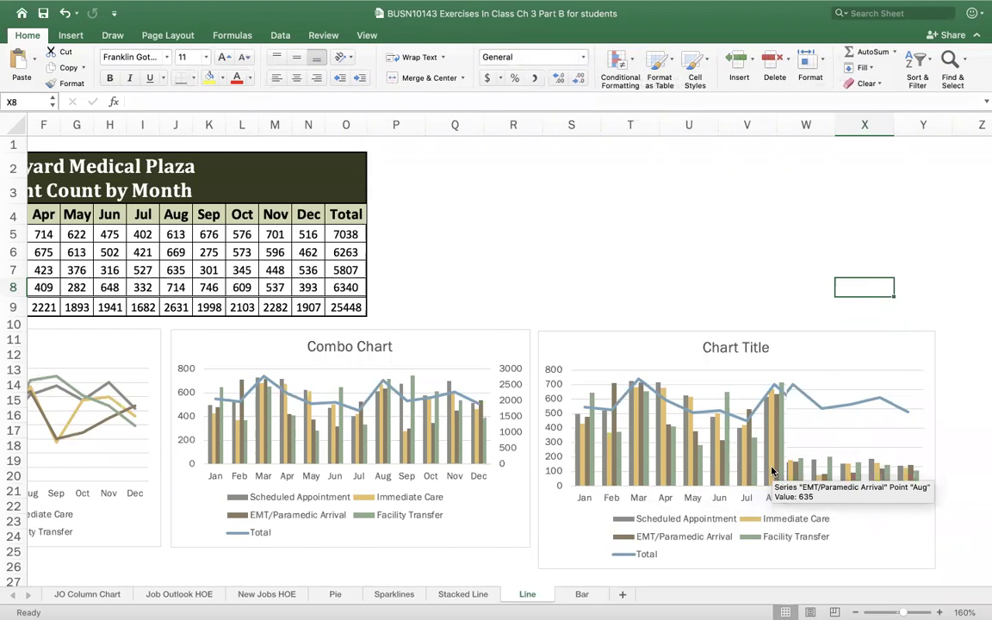
Delete the extra right-hand chart and add a clustered column chart of the patient counts below the table
left_click(824, 345)
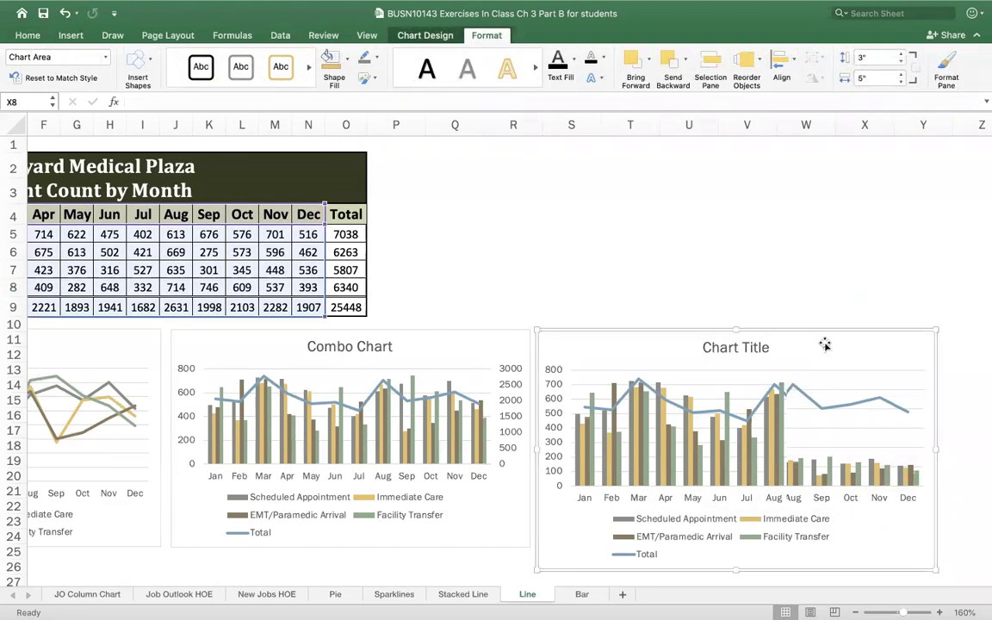
key("Delete")
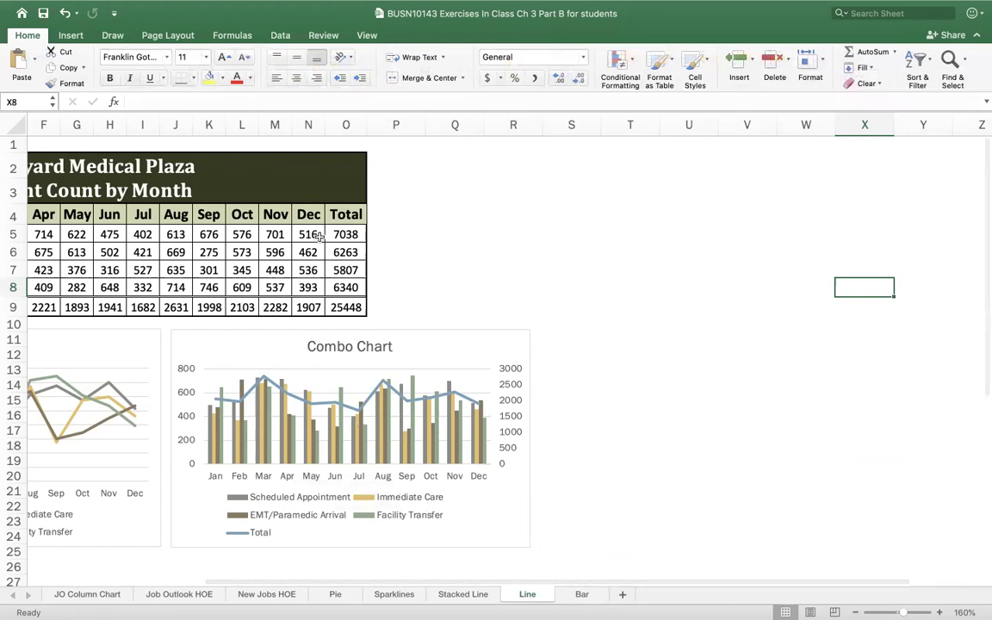
left_click_drag(308, 214, 52, 307)
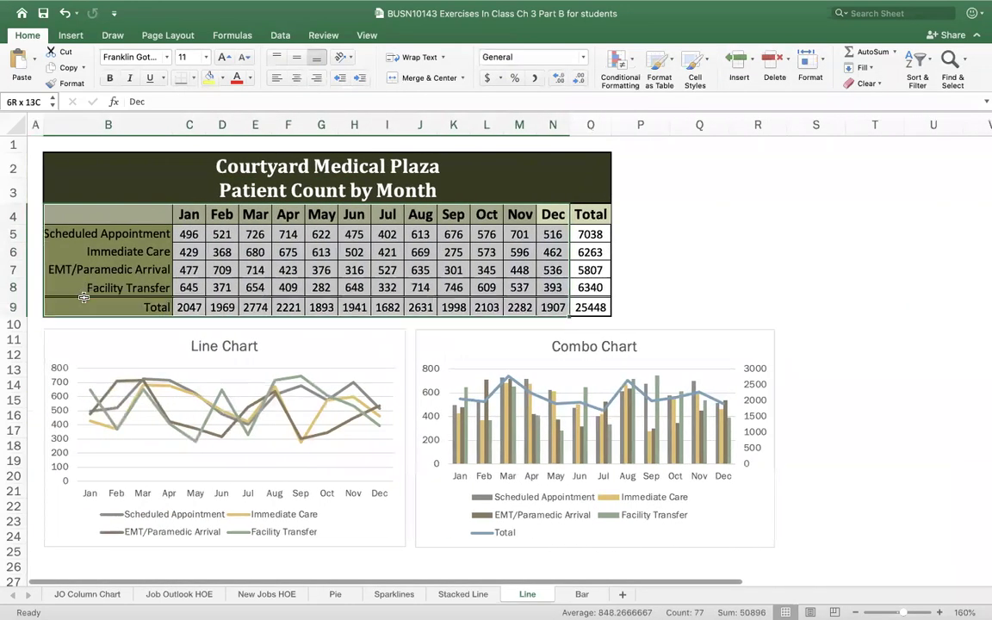
left_click(71, 34)
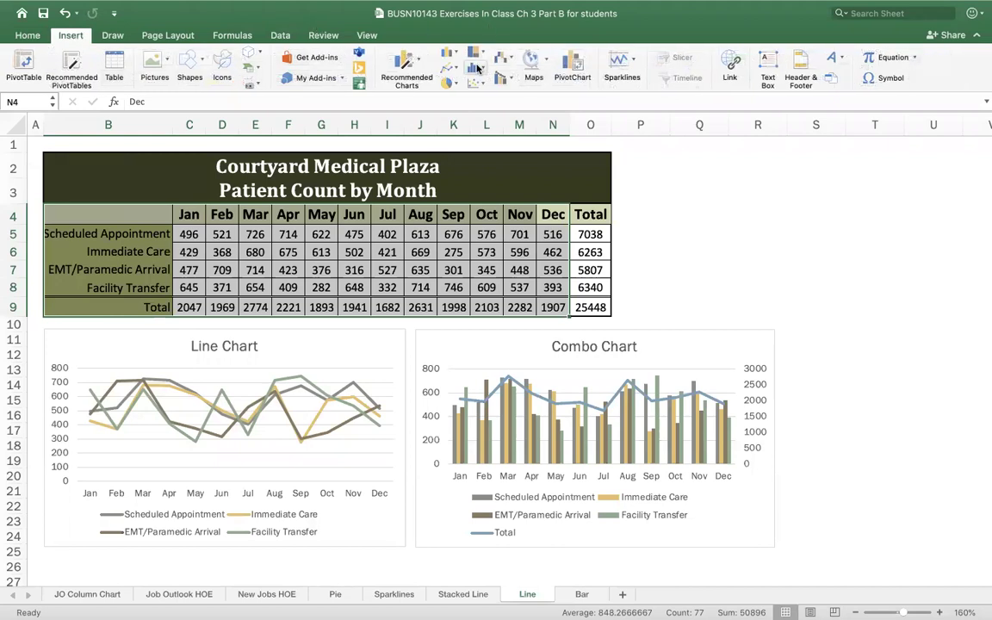
left_click(447, 53)
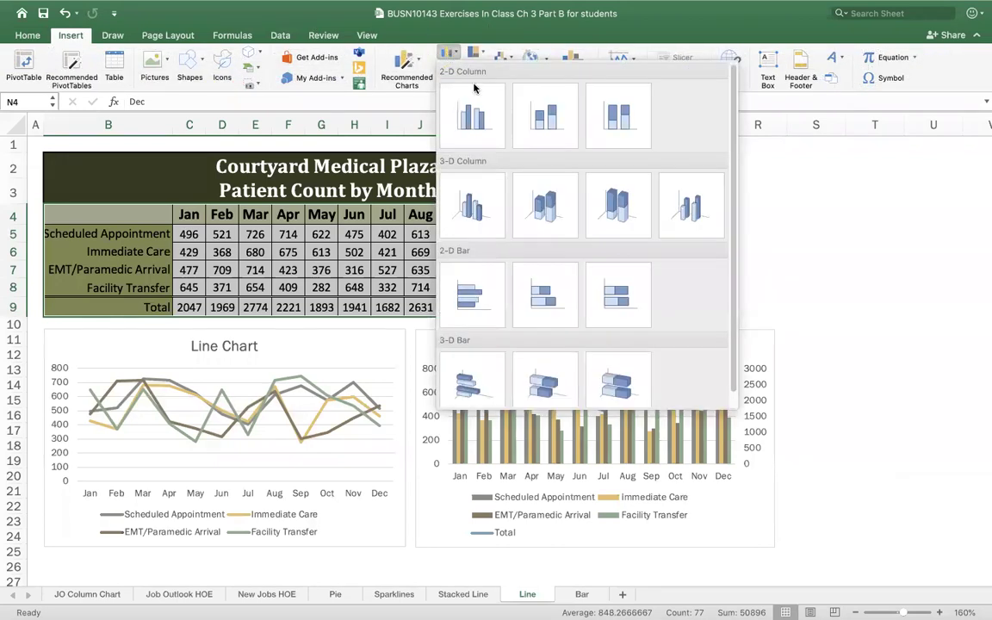
left_click(471, 115)
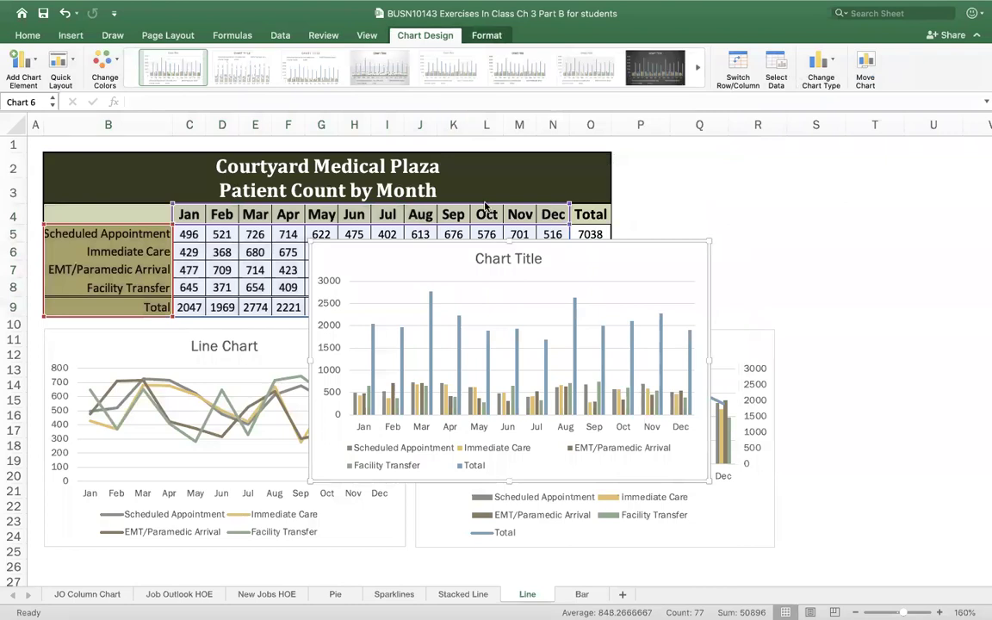
left_click_drag(534, 254, 256, 332)
mouse_move(428, 323)
left_mouse_down()
mouse_move(399, 326)
mouse_move(444, 328)
mouse_move(398, 325)
mouse_move(411, 325)
left_mouse_up()
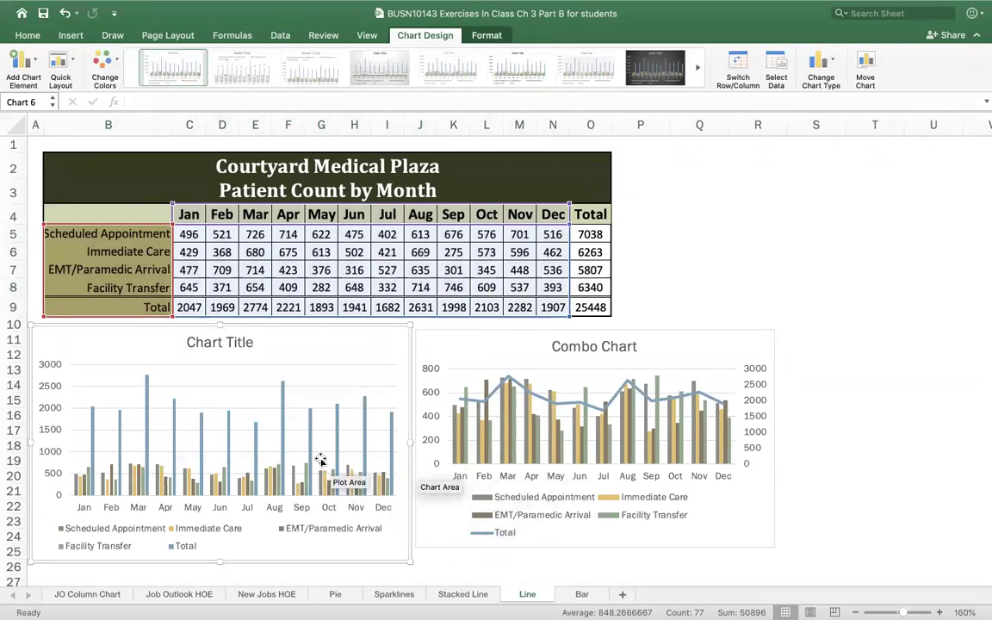
Change the new chart's Total series to a line chart type
left_click(281, 404)
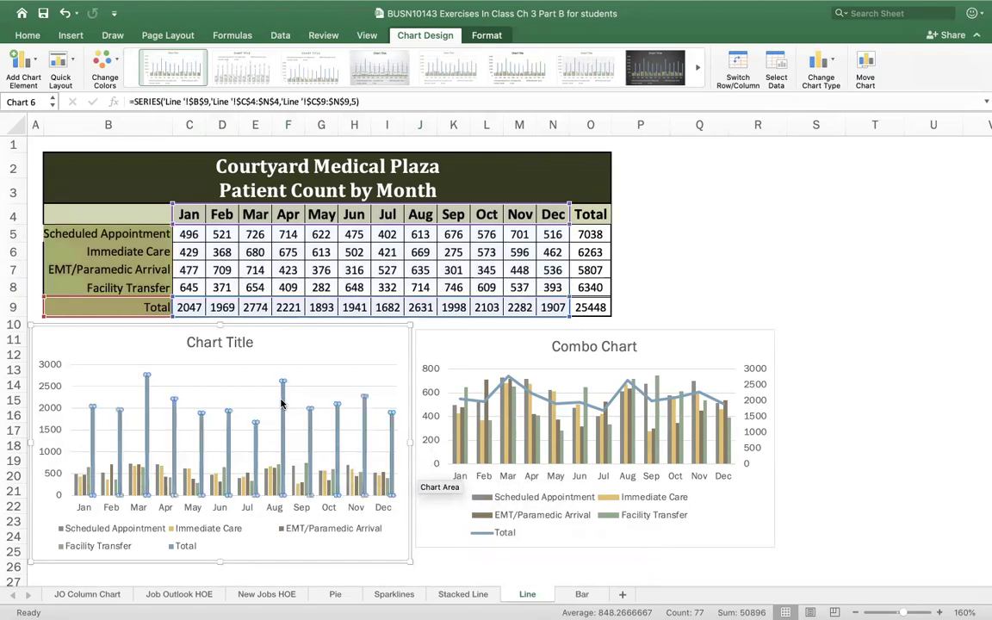
left_click(818, 69)
mouse_move(875, 102)
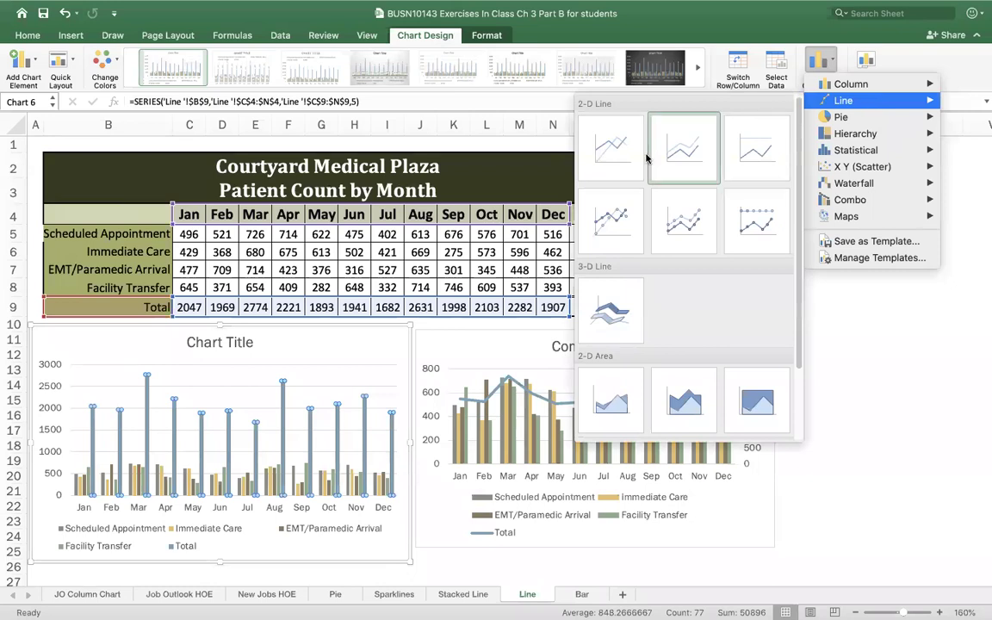
left_click(618, 148)
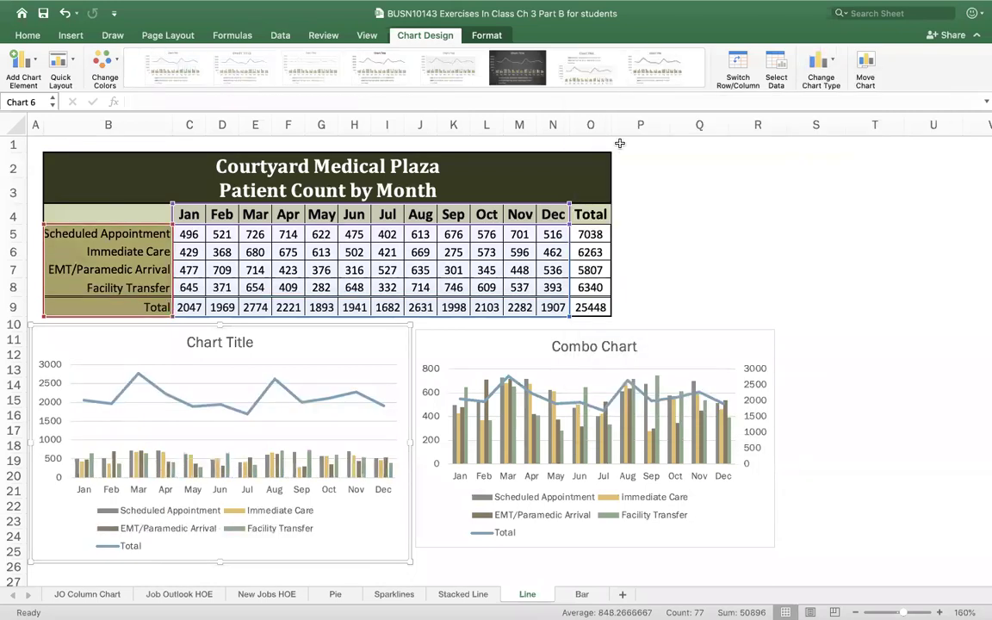
Put the Total line on a secondary axis and resize the chart to about 4.64 by 2.8 inches
left_click(255, 402)
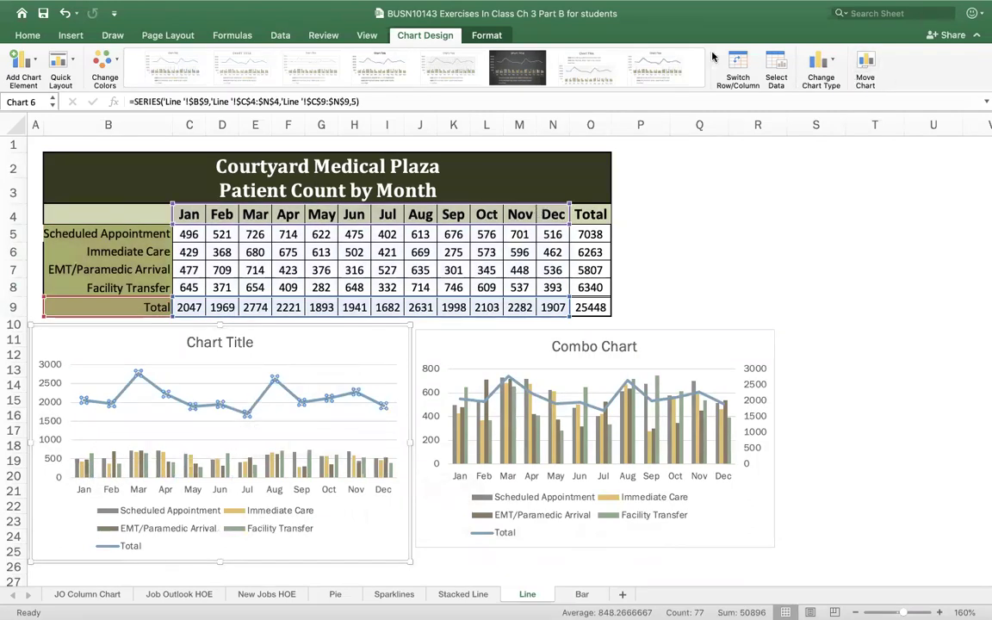
left_click(488, 35)
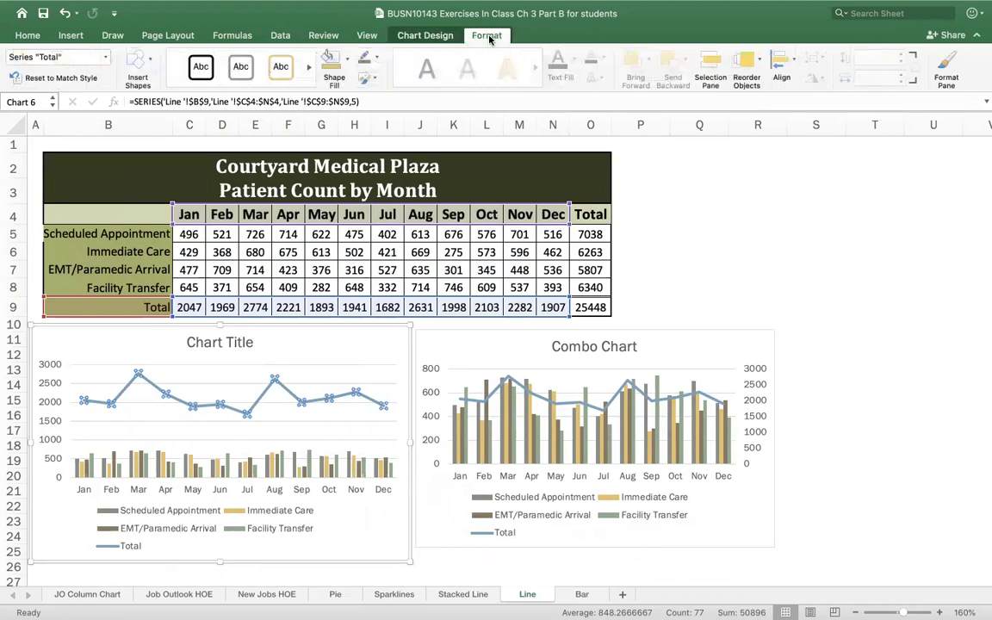
left_click(946, 78)
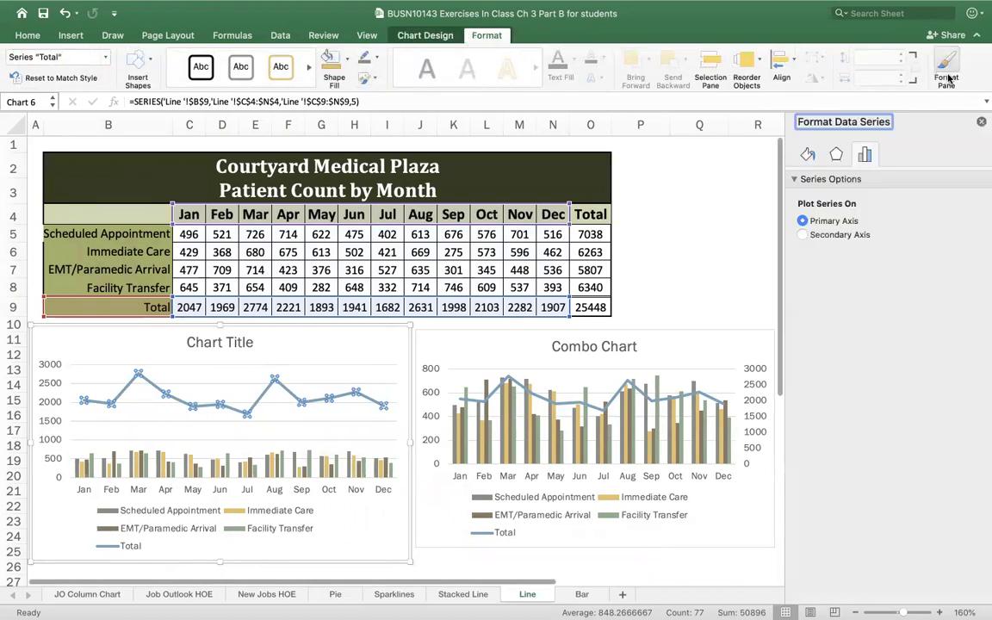
left_click(803, 234)
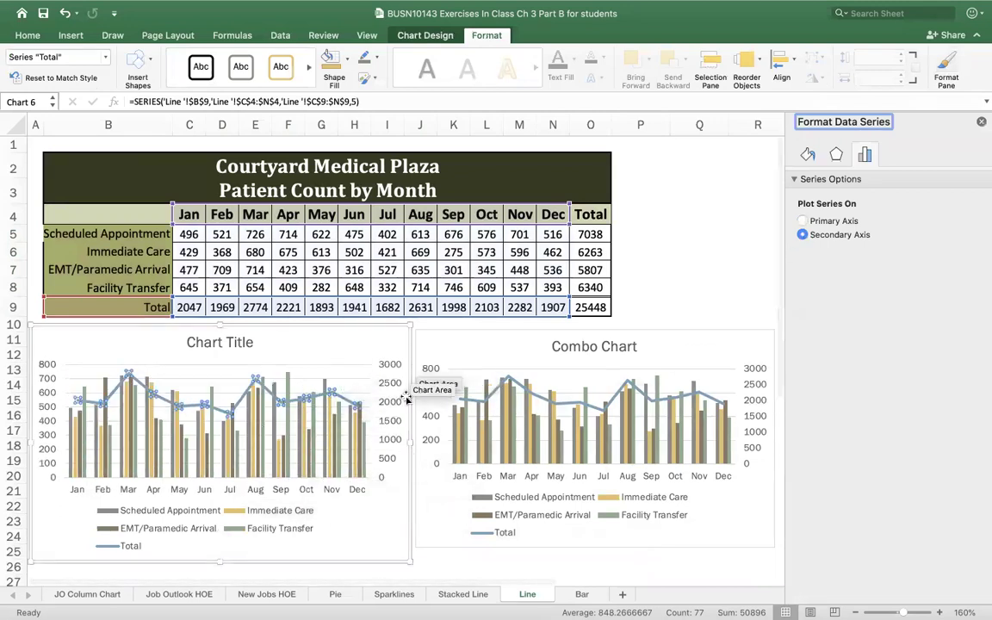
left_click(408, 565)
left_click(408, 560)
mouse_move(408, 560)
left_mouse_down()
mouse_move(401, 487)
mouse_move(407, 548)
left_mouse_up()
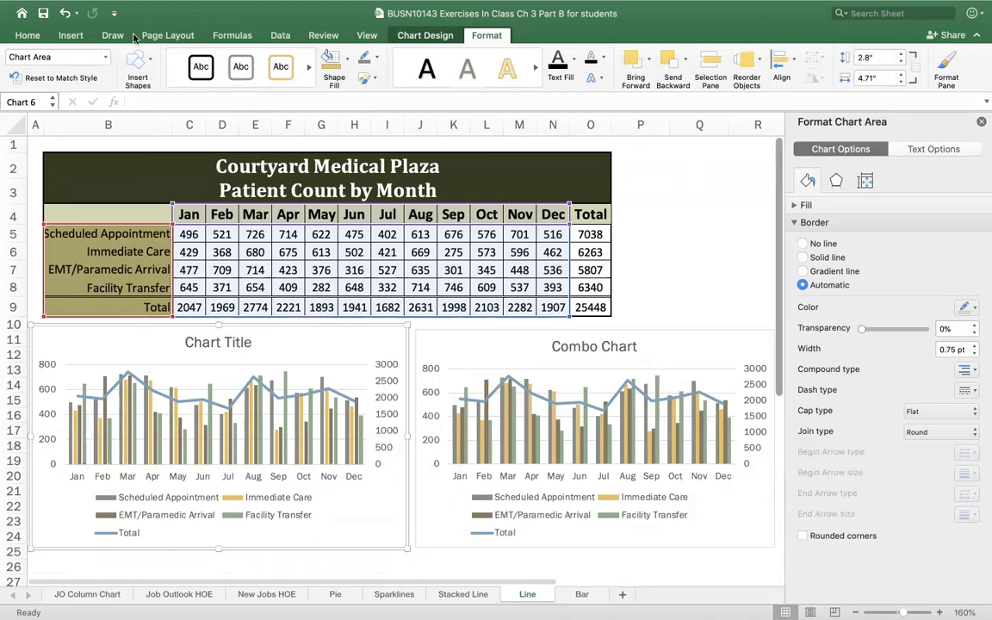
Close the formatting panel and undo the chart changes until the original Line Chart returns
left_click(70, 36)
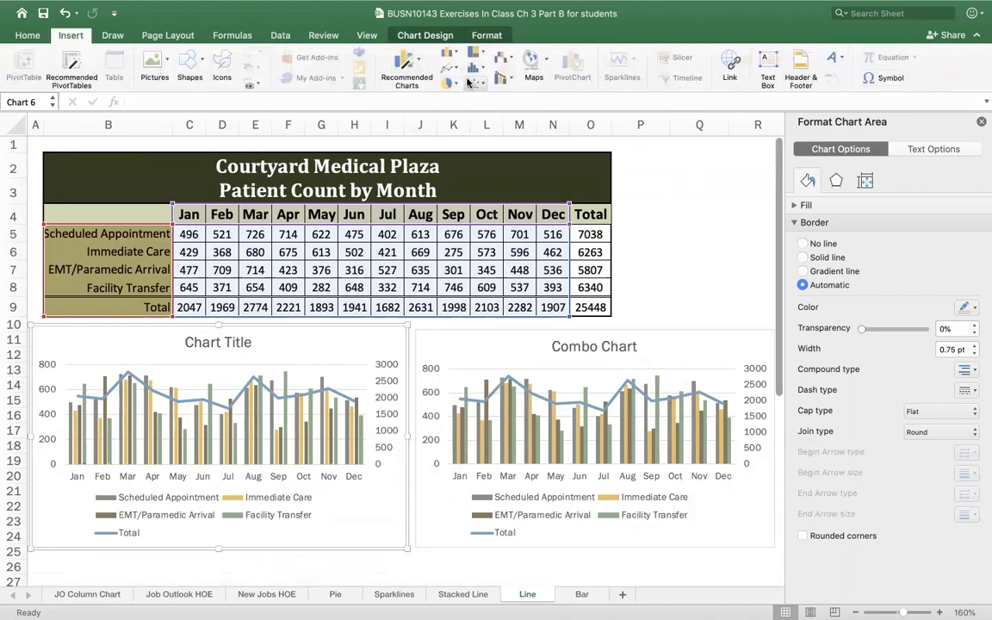
left_click(509, 80)
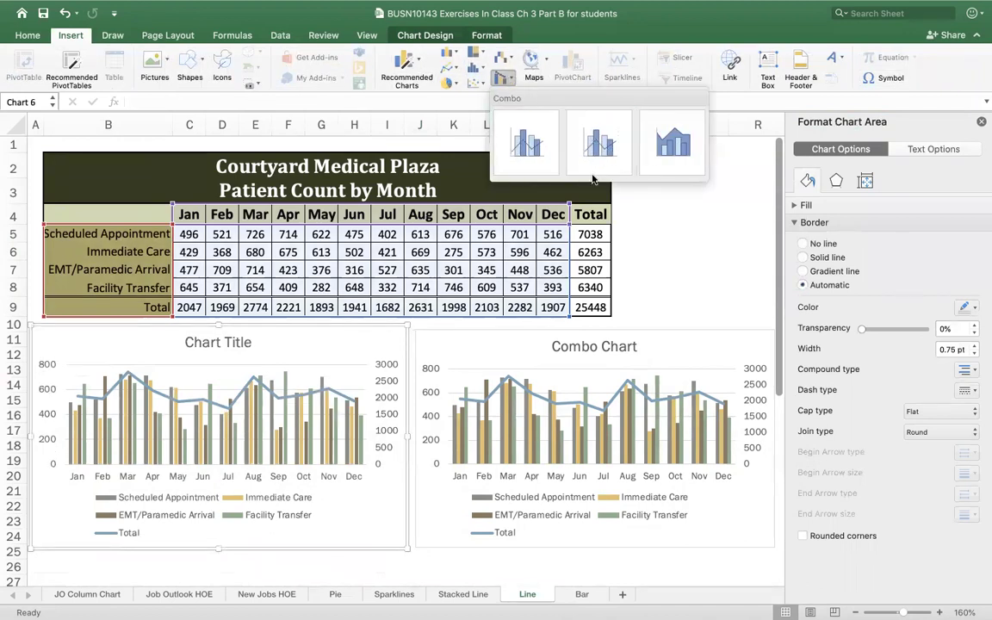
left_click(721, 256)
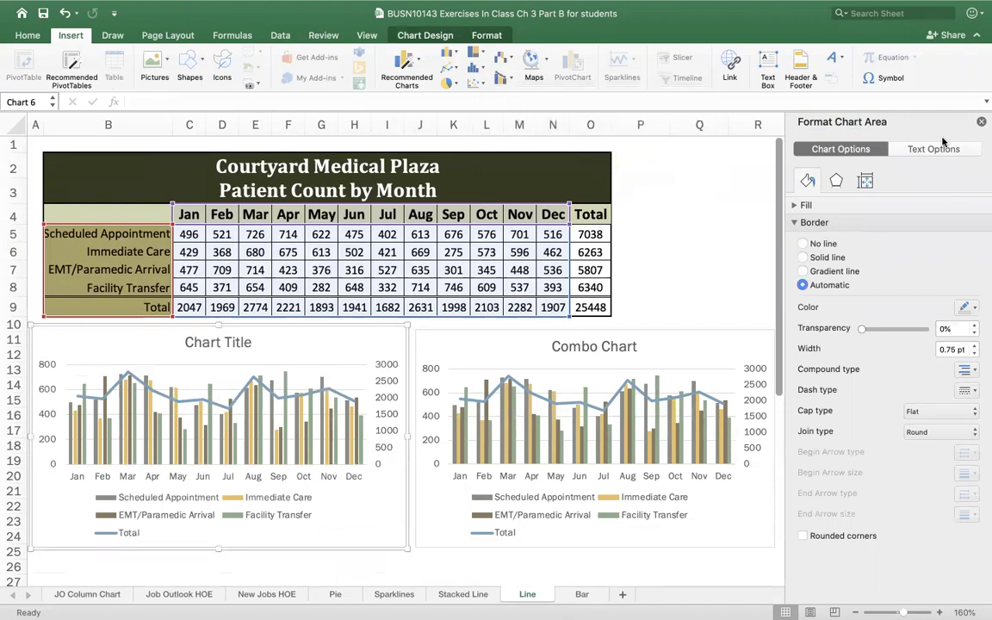
left_click(982, 123)
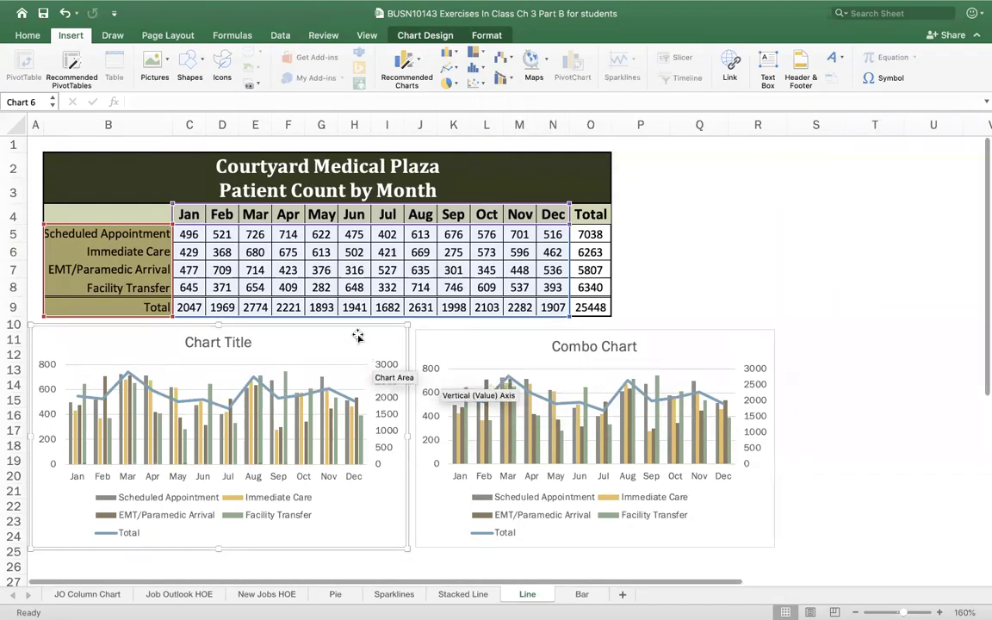
key("Escape")
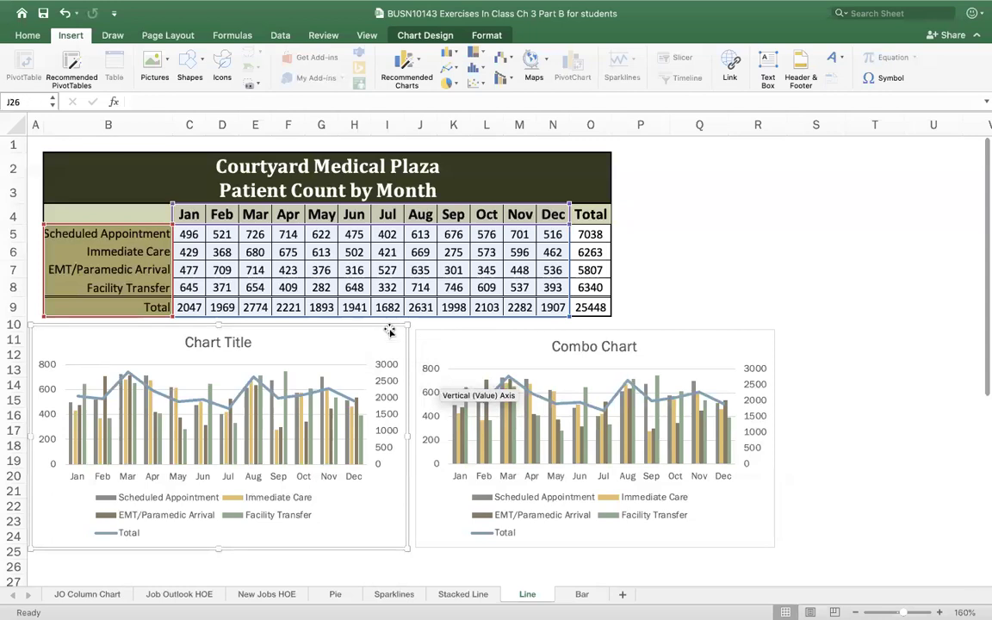
key("super+z")
Insert a clustered column chart of the patient count table starting at B4
left_click_drag(110, 215, 544, 308)
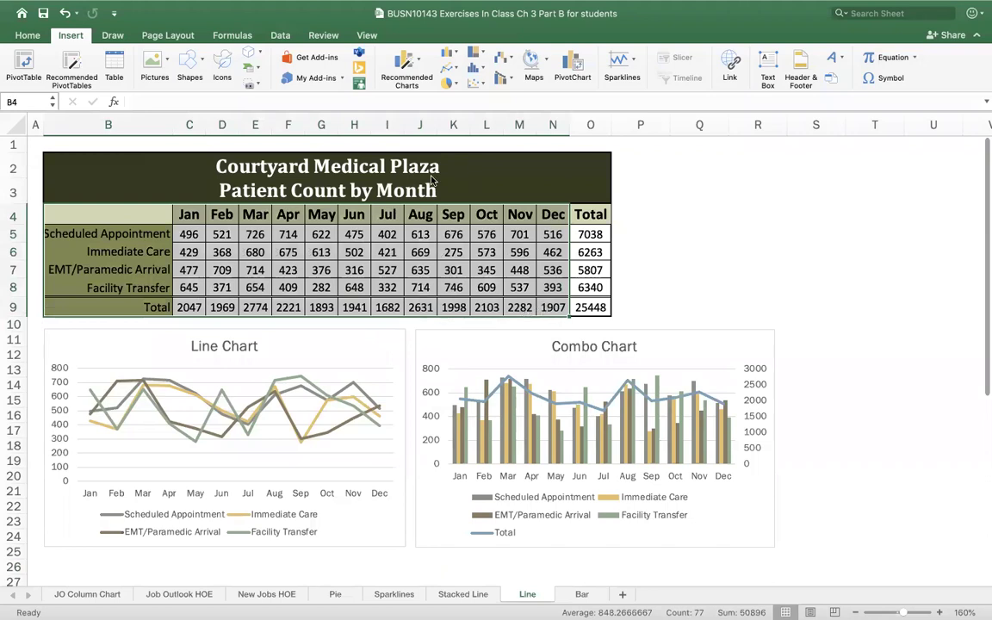
left_click(455, 56)
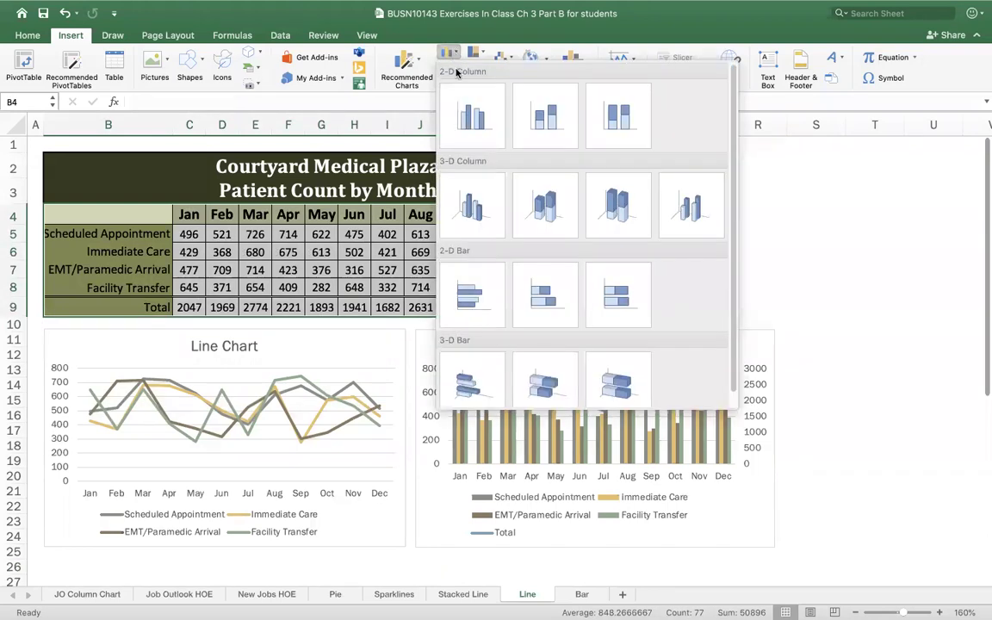
left_click(474, 111)
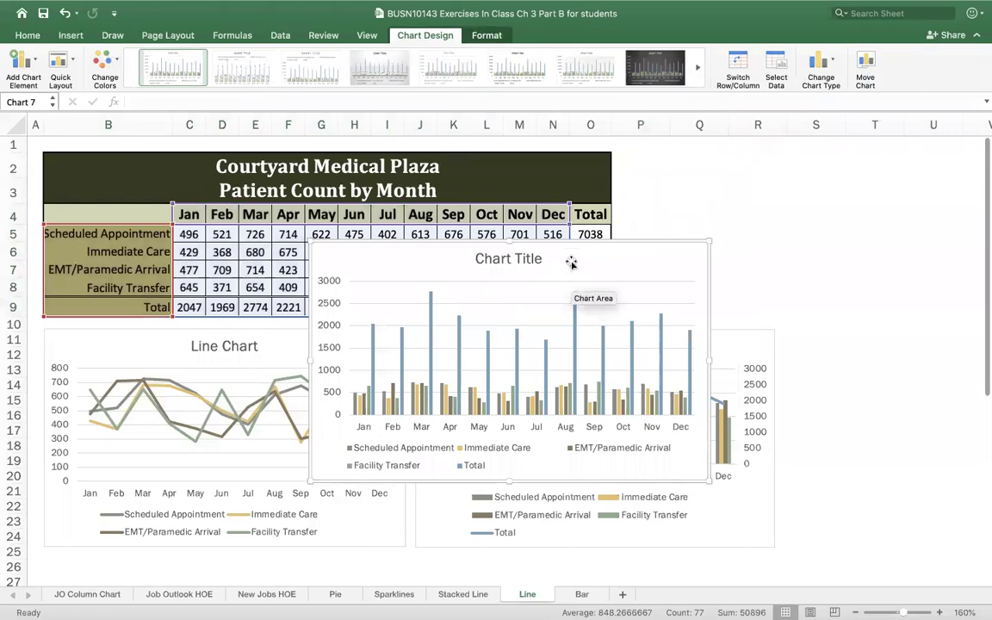
left_click_drag(401, 257, 388, 259)
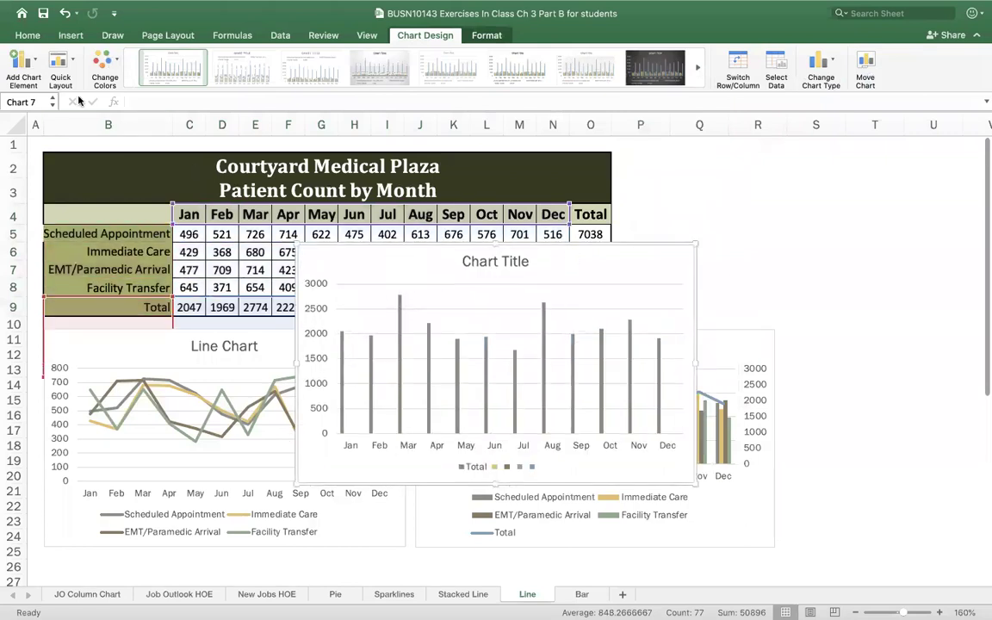
left_click(62, 14)
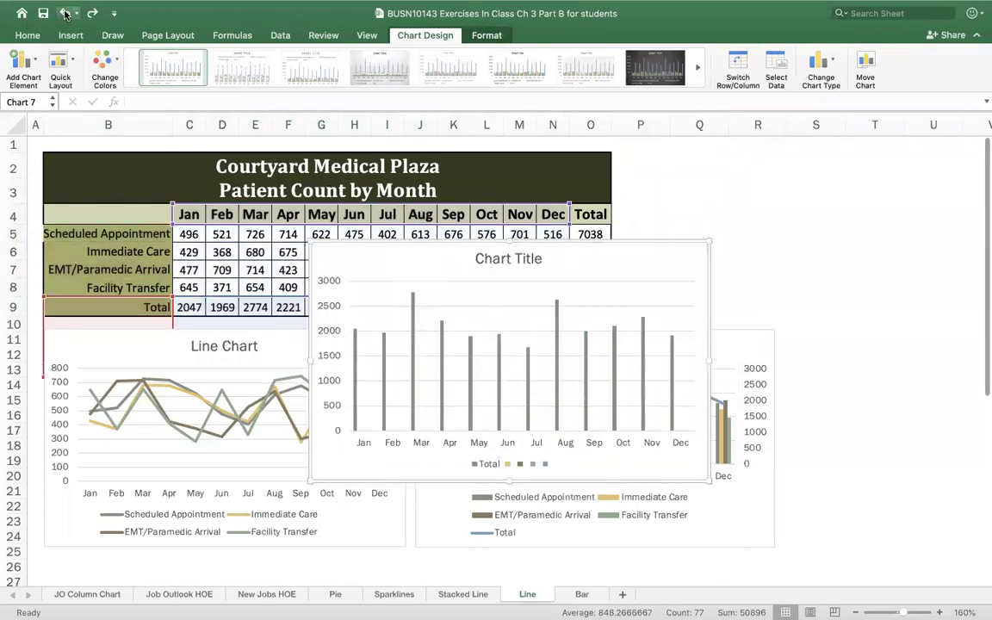
left_click(64, 14)
Move the column chart to the lower left, then shift and enlarge the Combo Chart
left_click_drag(609, 259, 328, 335)
mouse_move(516, 339)
left_mouse_down()
mouse_move(558, 329)
mouse_move(532, 332)
left_mouse_up()
left_click_drag(794, 541, 808, 558)
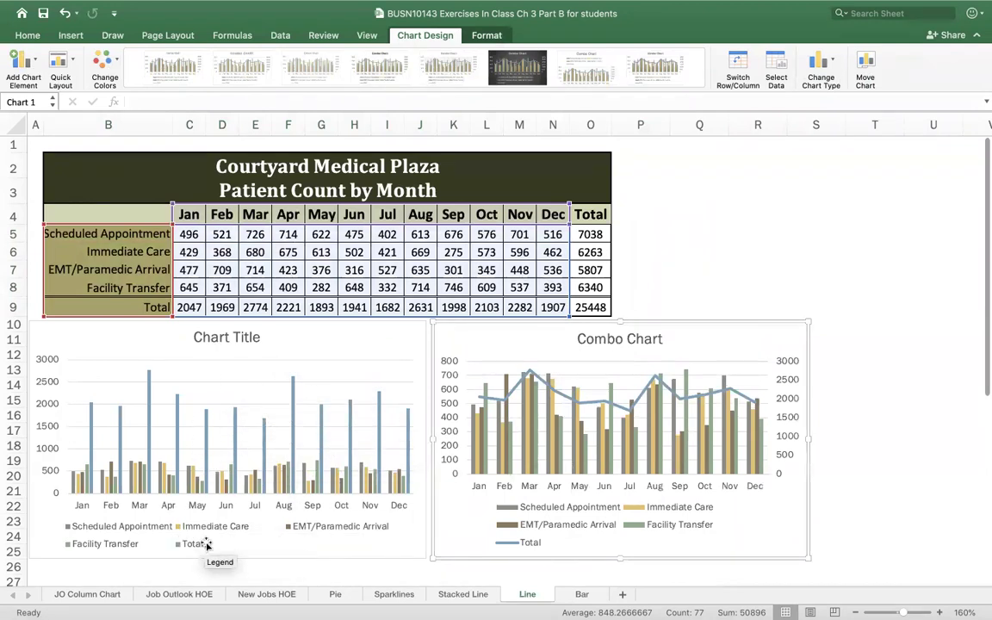
Change the left chart's Total series to a line
left_click(293, 421)
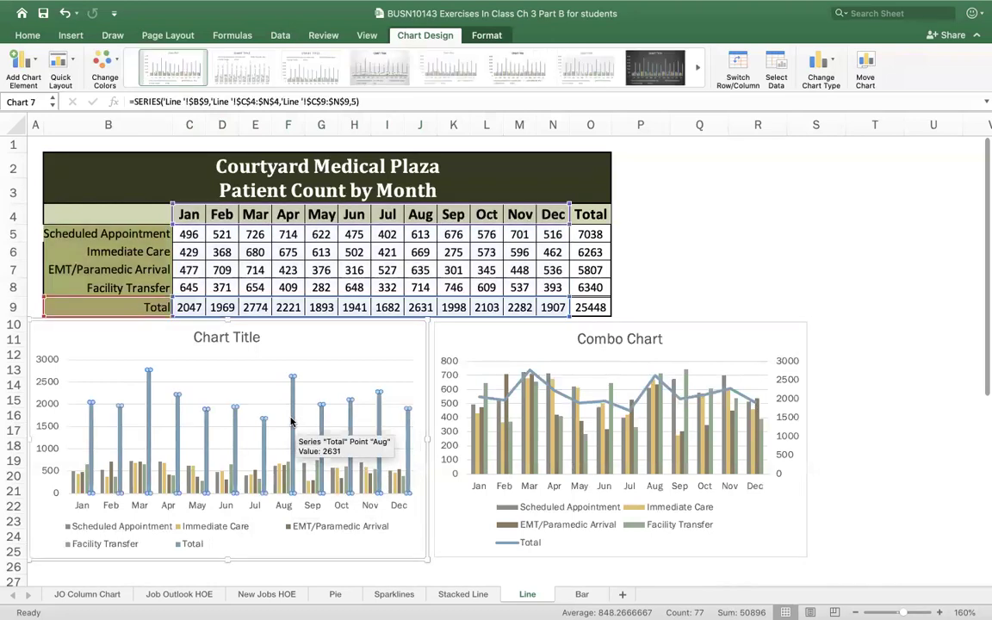
left_click(823, 69)
mouse_move(878, 104)
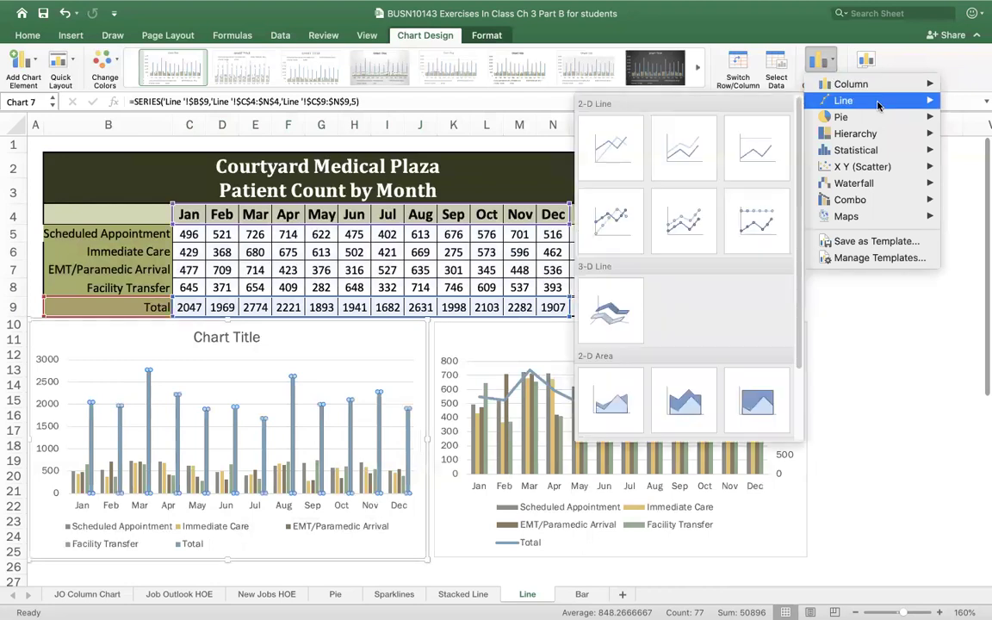
left_click(618, 145)
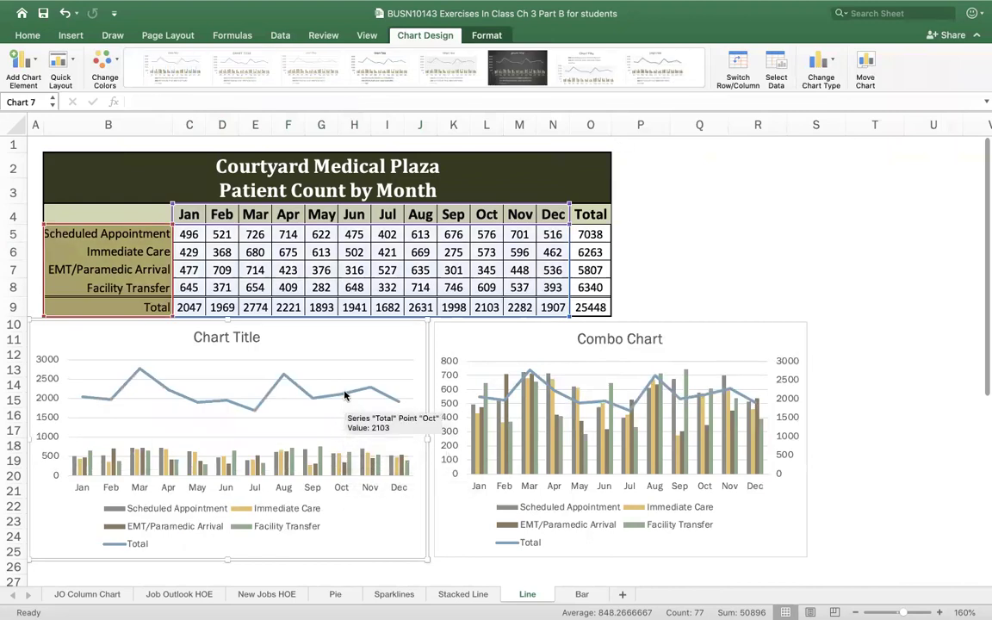
Plot the Total line on a secondary axis from its Format pane series options
left_click(344, 401)
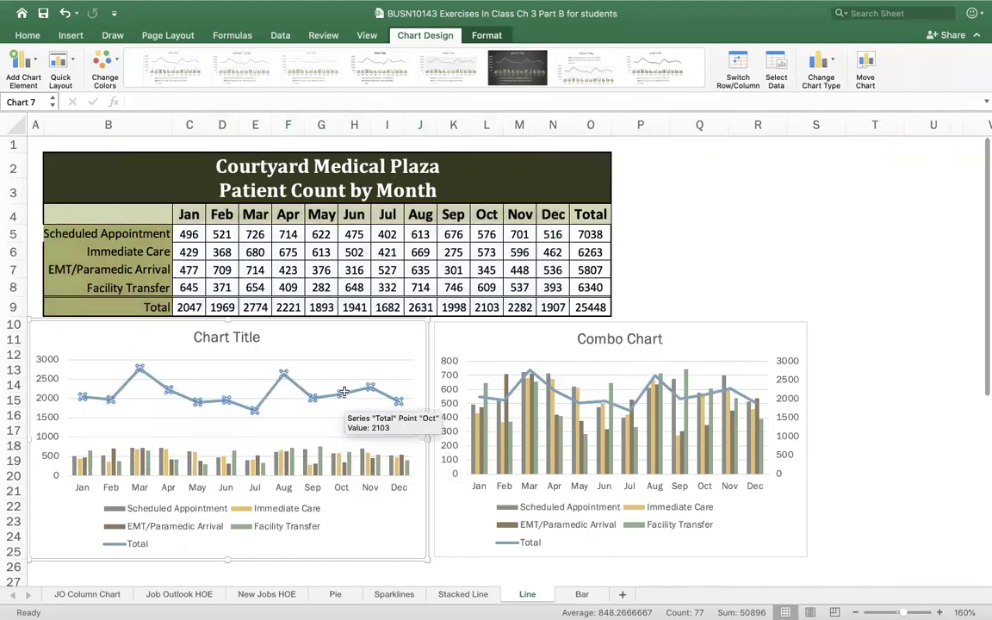
left_click(497, 36)
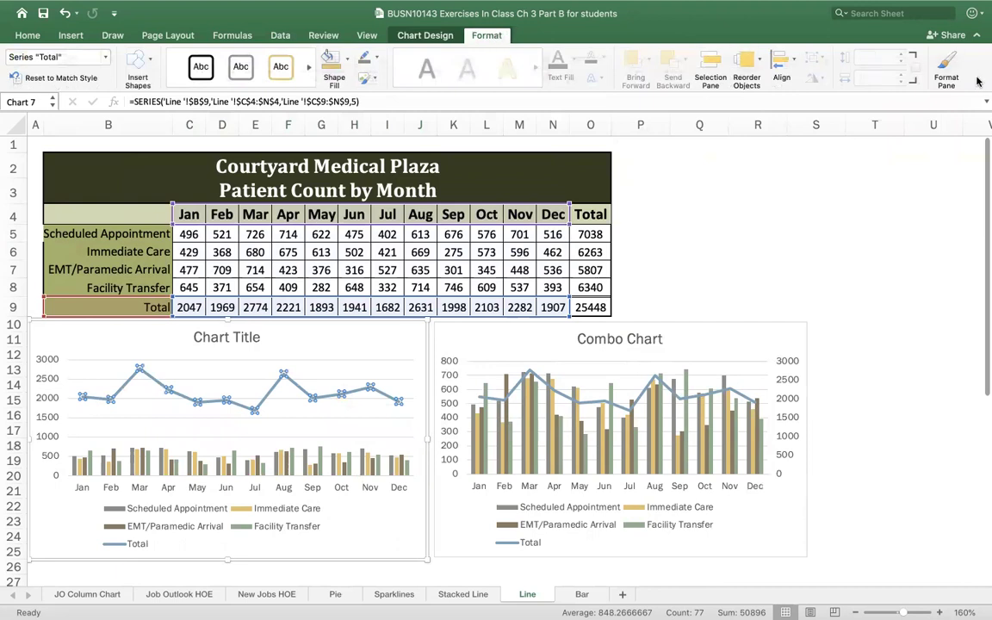
left_click(944, 69)
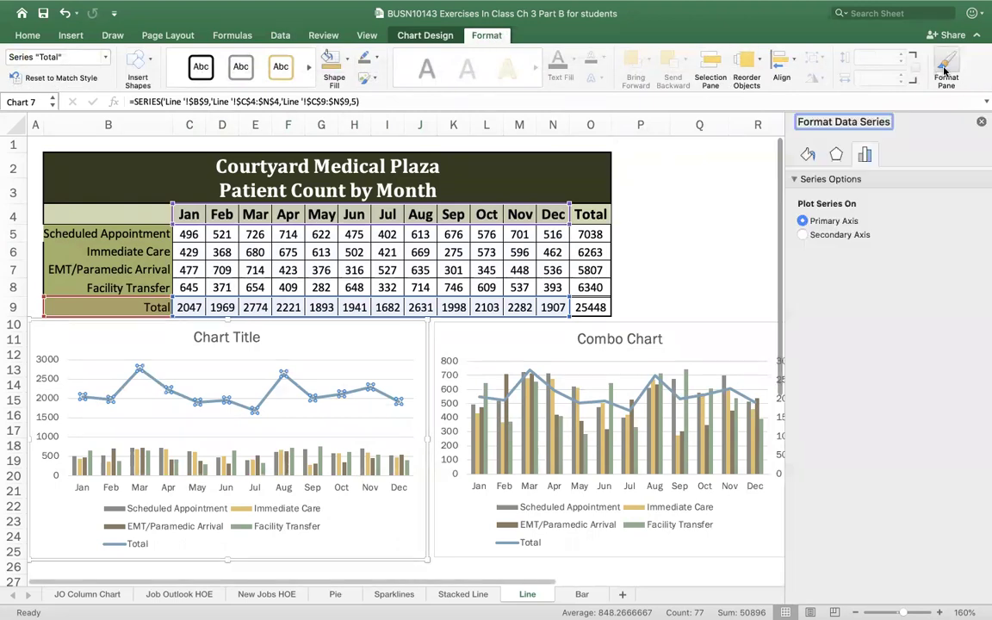
left_click(803, 236)
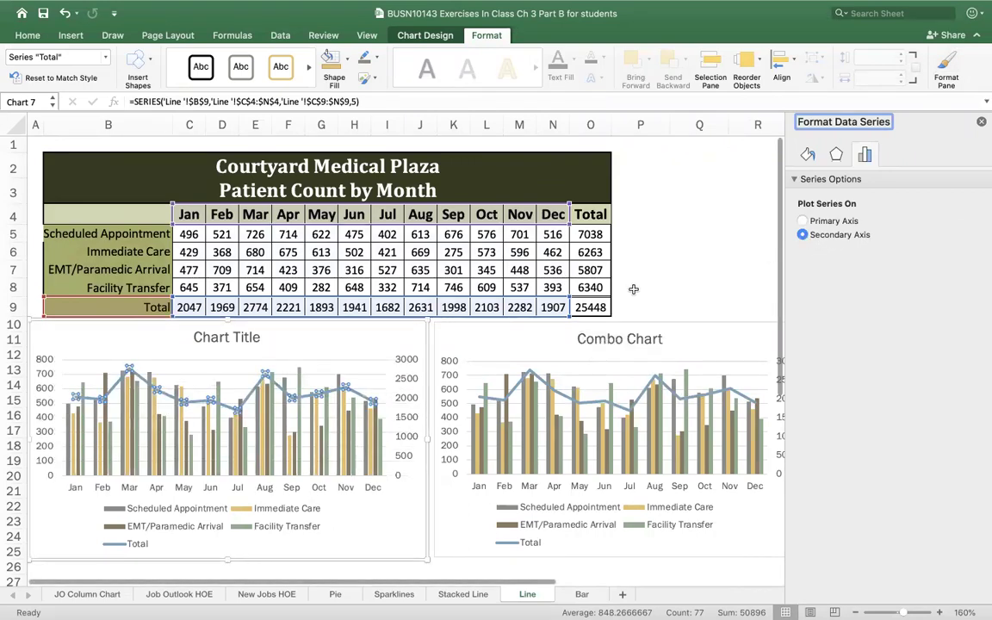
Deselect the chart and select the table from B4 to N8, leaving out the Total row
left_click(749, 239)
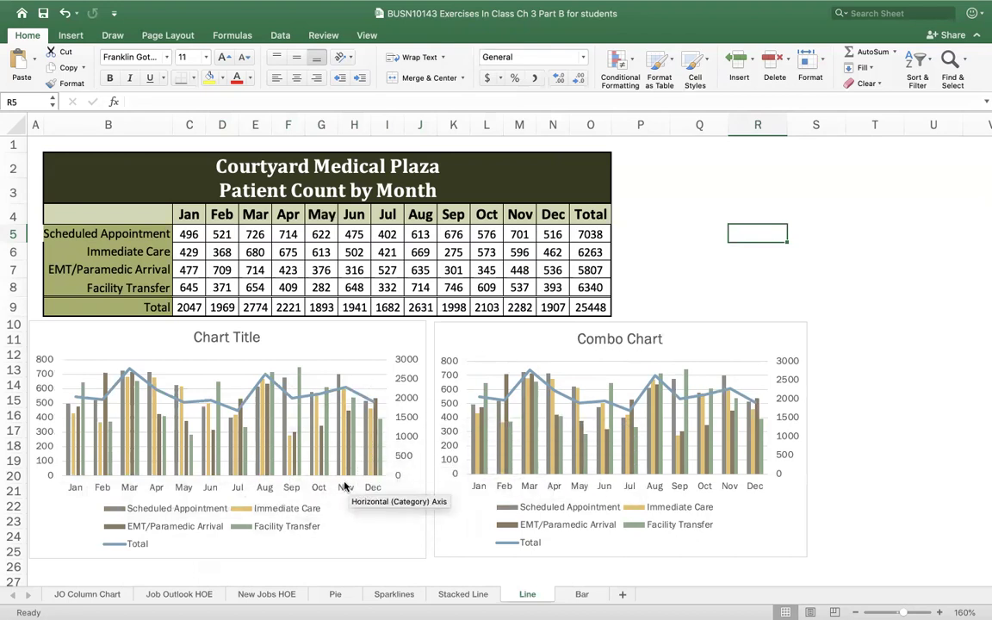
left_click(903, 361)
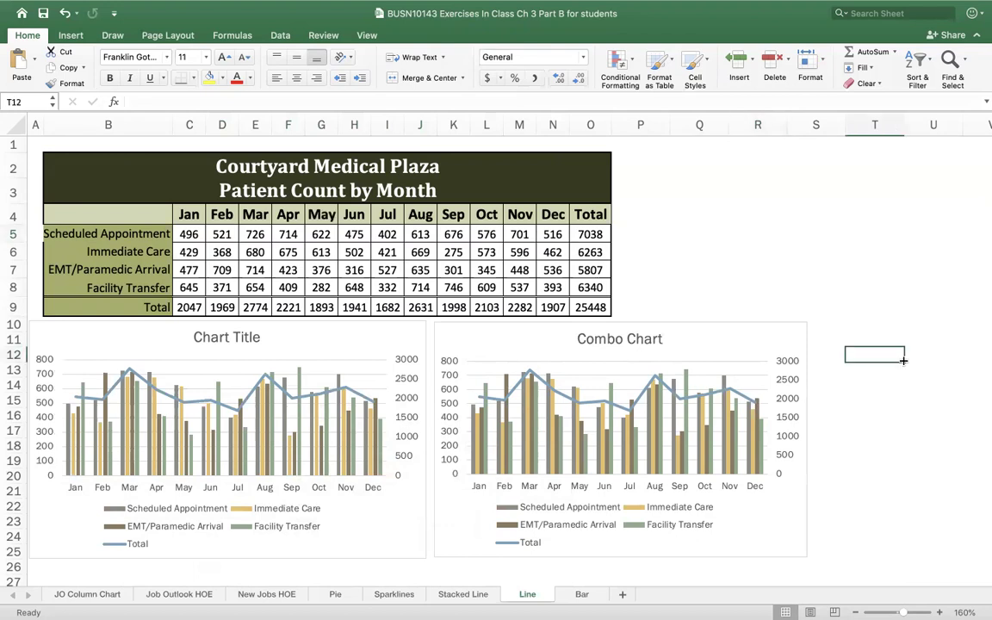
left_click_drag(143, 213, 551, 287)
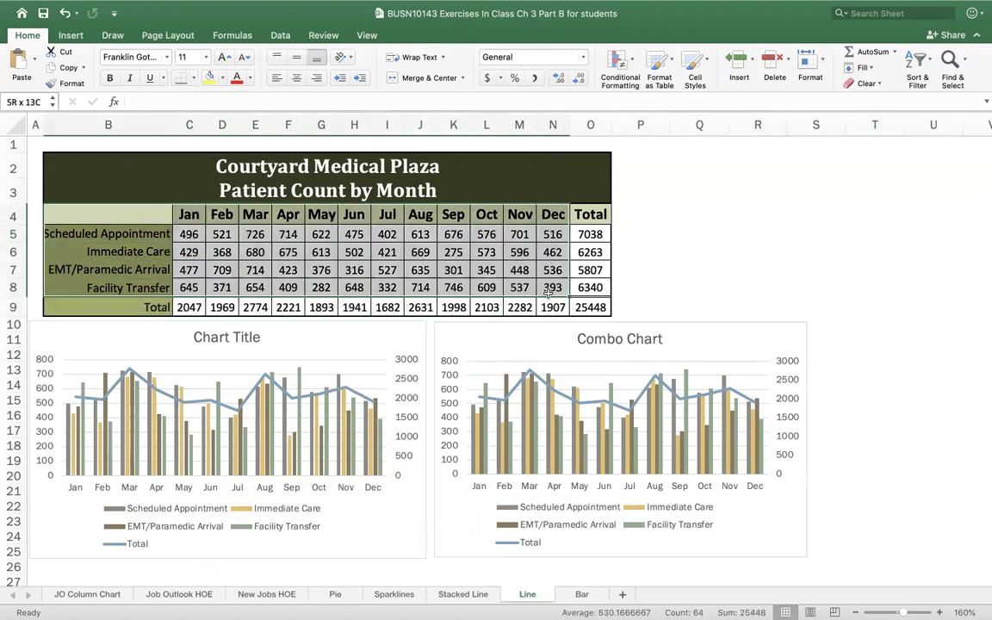
Insert a clustered column chart of the four categories and move it onto the left chart's spot
left_click(69, 35)
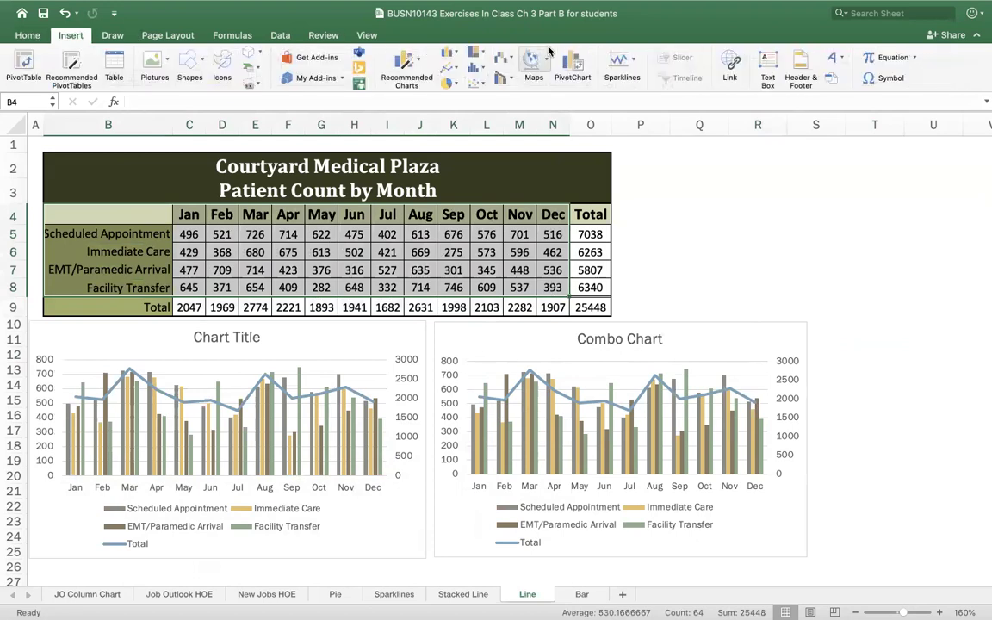
left_click(449, 55)
left_click(538, 116)
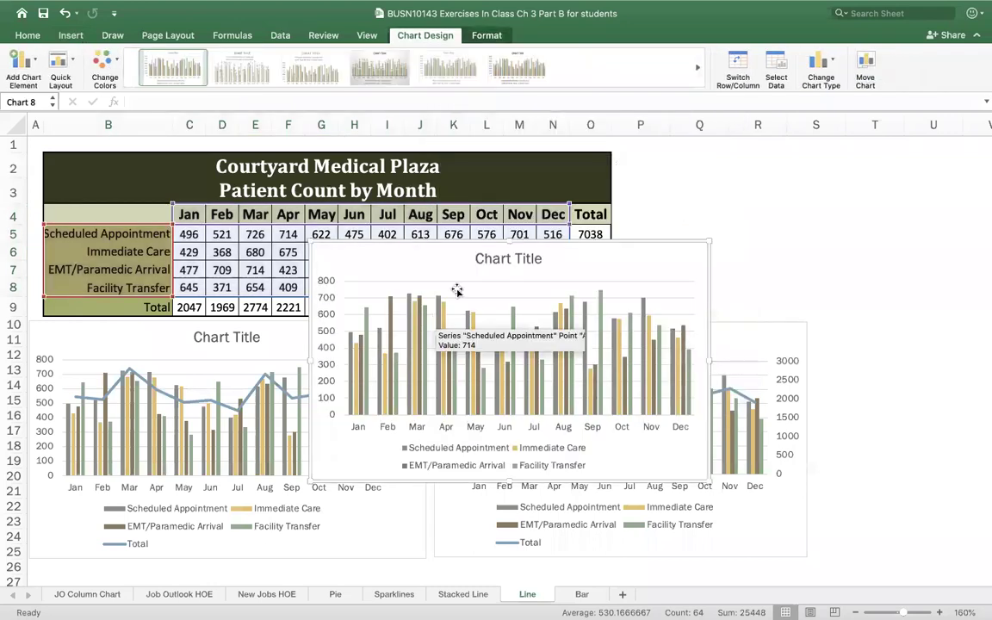
left_click_drag(454, 248, 176, 327)
Adjust the chart's data range handles so the Total row stays excluded
mouse_move(76, 476)
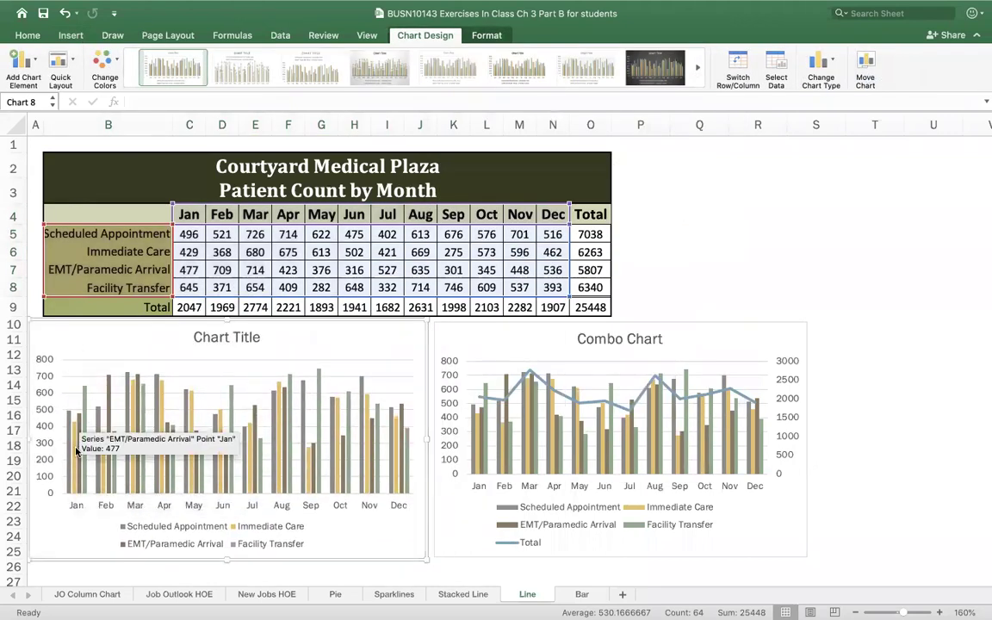
left_click_drag(148, 307, 279, 265)
left_click_drag(138, 232, 255, 288)
left_click(270, 344)
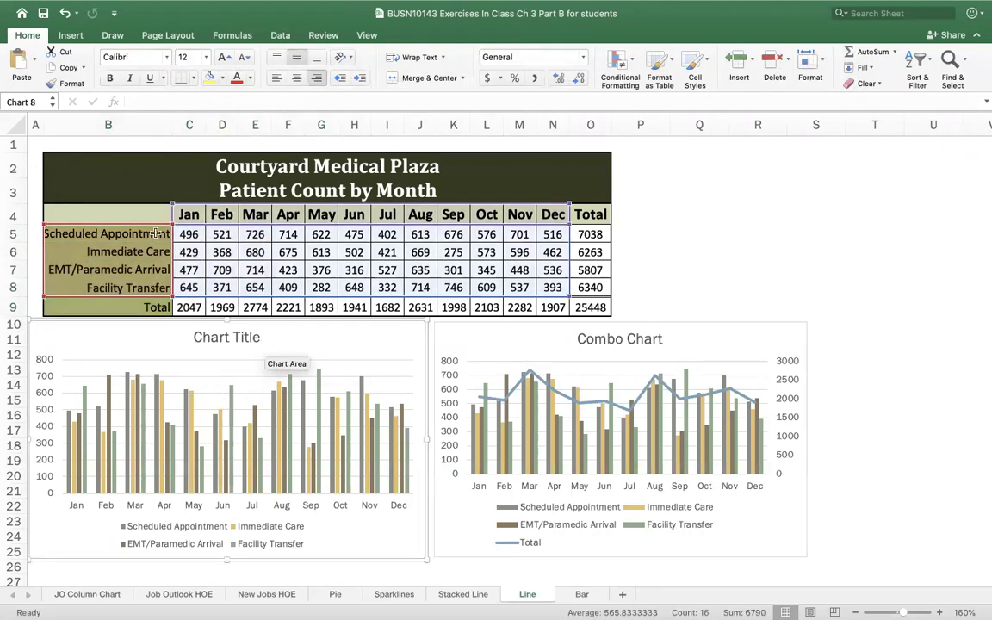
left_click_drag(171, 297, 175, 320)
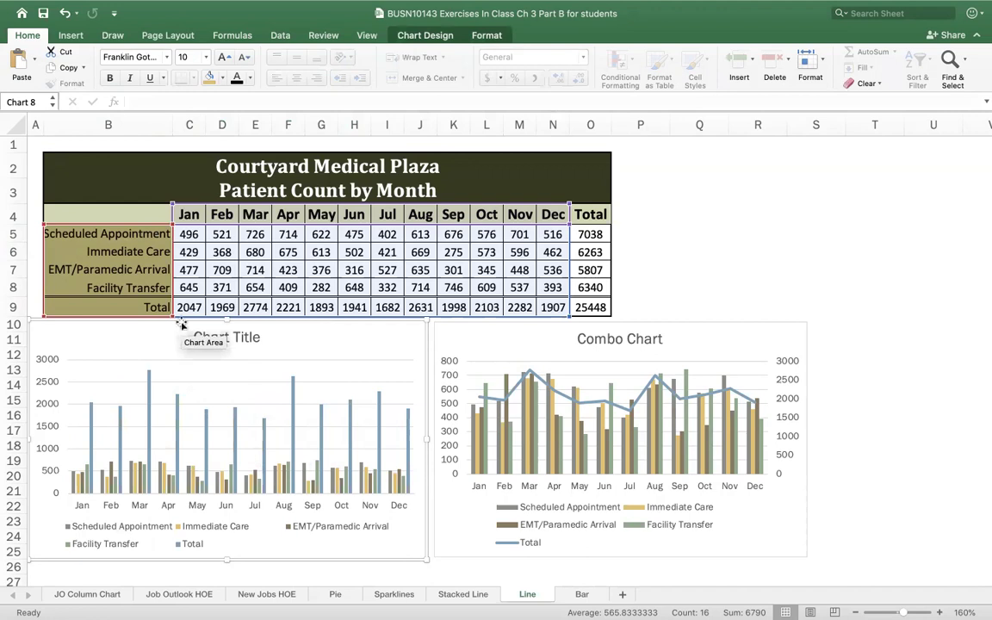
left_click_drag(172, 315, 174, 299)
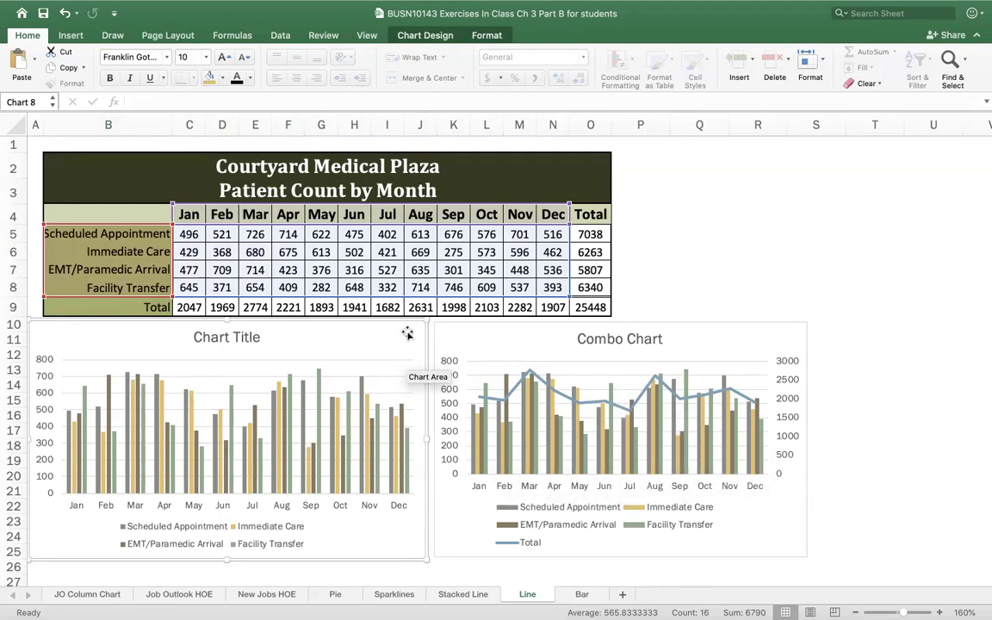
Undo the column chart back to the original Line Chart, then select the full table including Total
key("super+z")
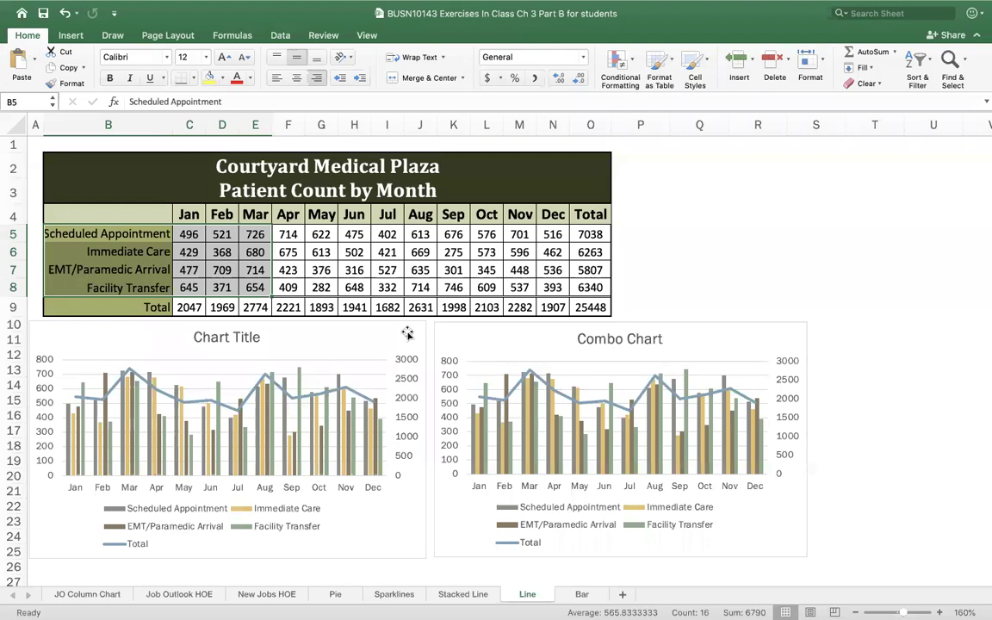
left_click(364, 338)
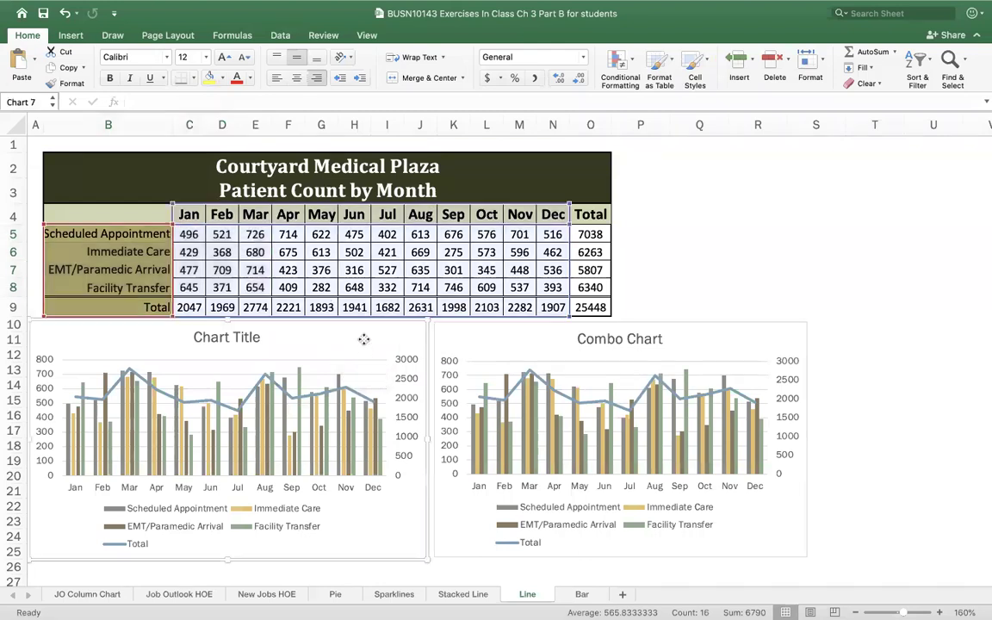
key("super+z")
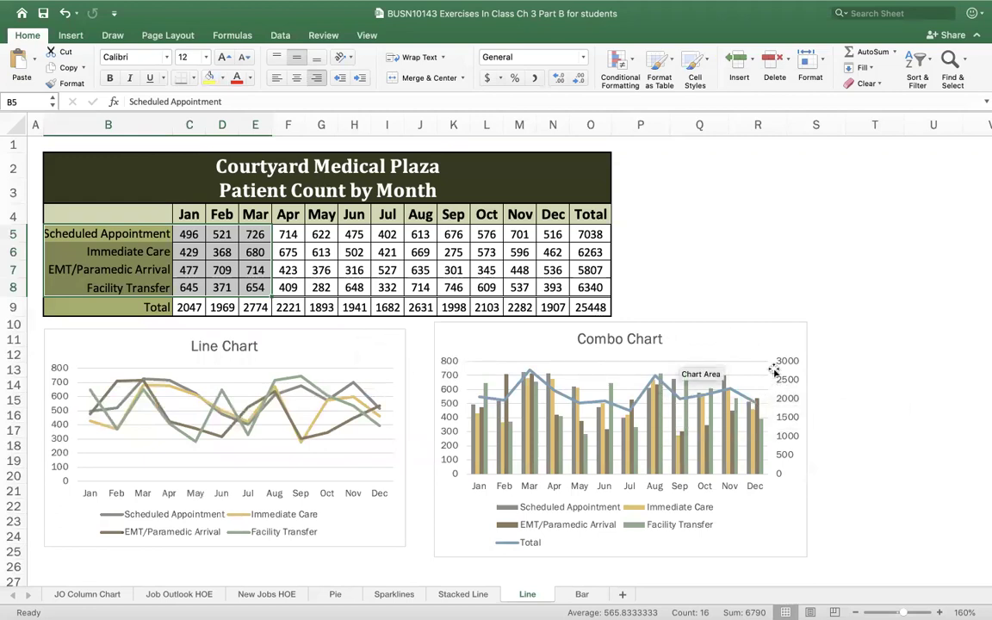
left_click(880, 464)
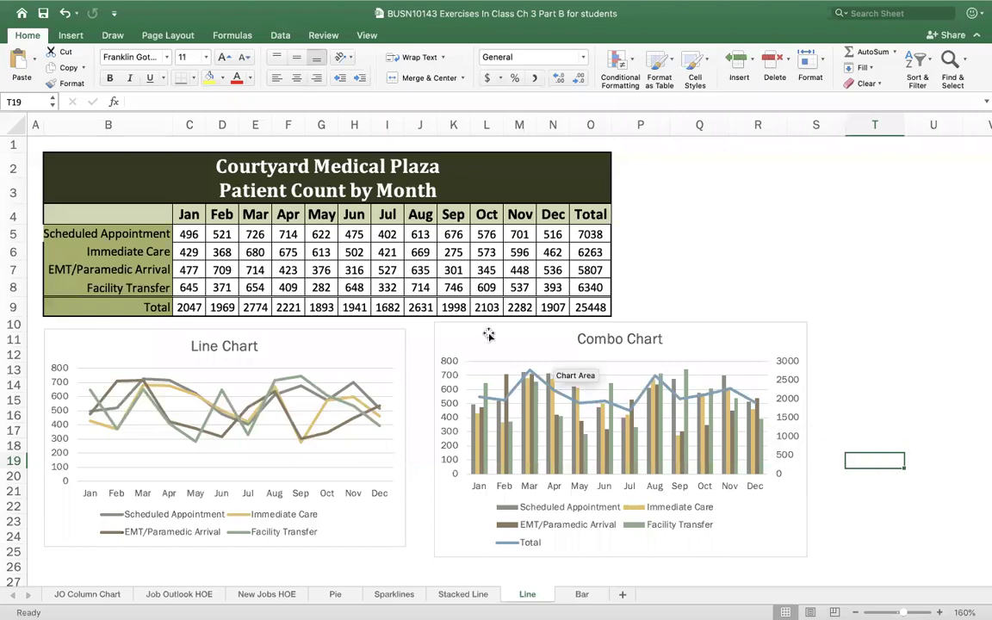
left_click_drag(162, 214, 532, 291)
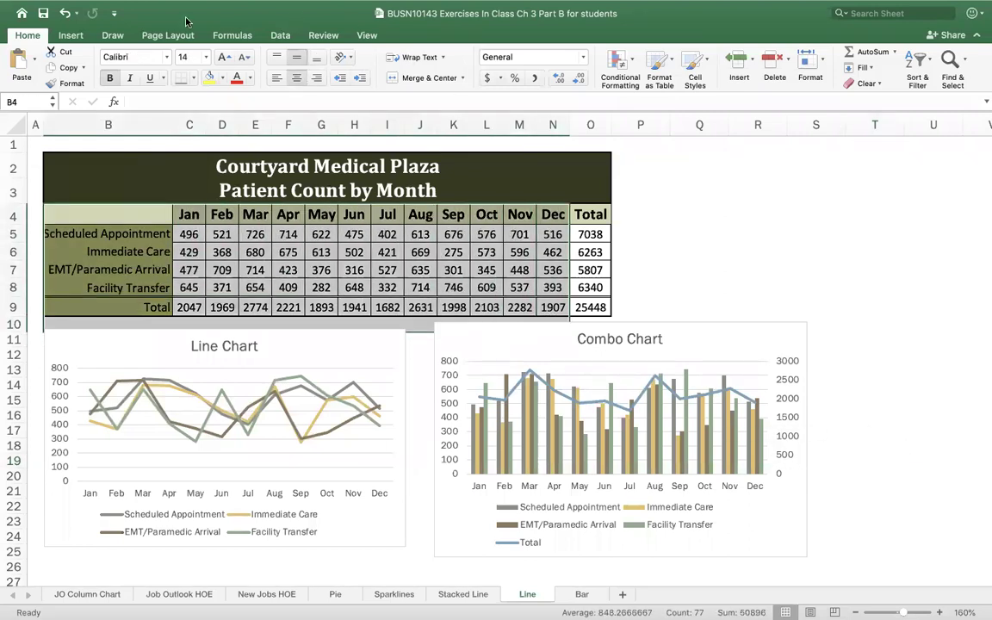
Reselect B4:N9 and insert a Clustered Column – Line on Secondary Axis combo chart
left_click(68, 38)
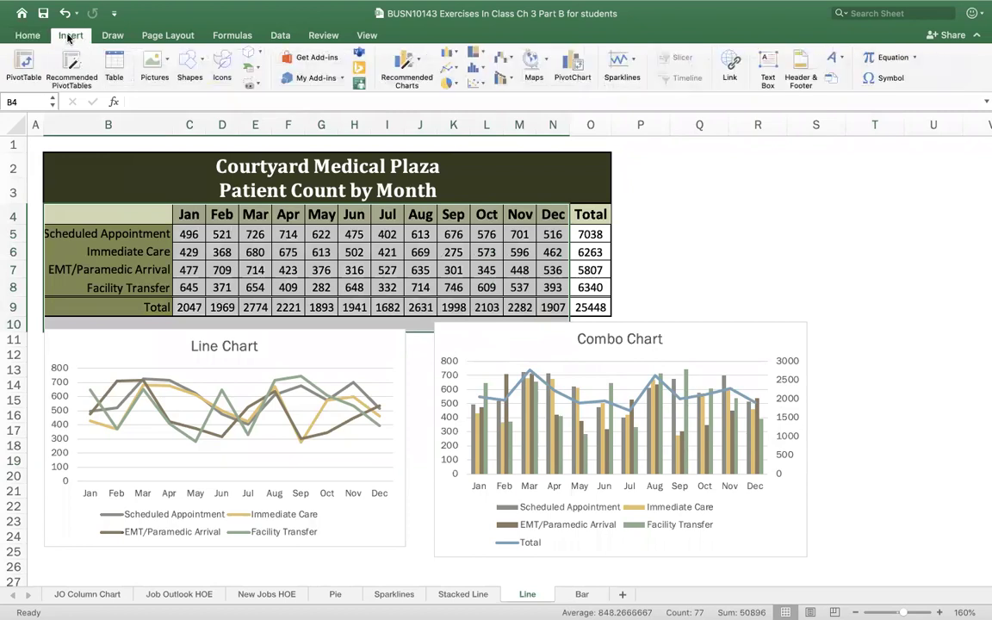
left_click(756, 287)
left_click_drag(163, 213, 564, 307)
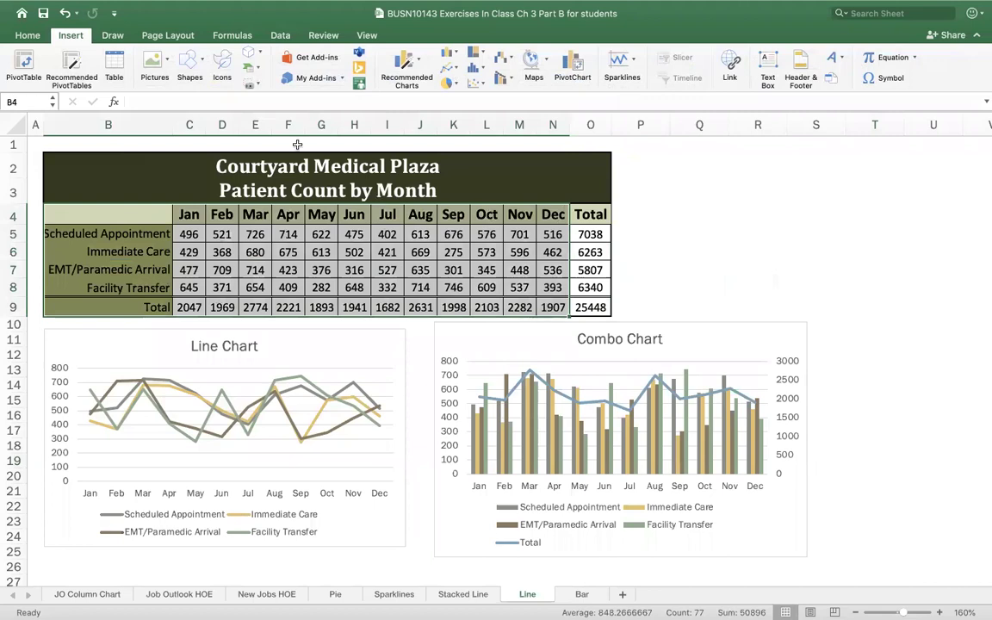
left_click(71, 31)
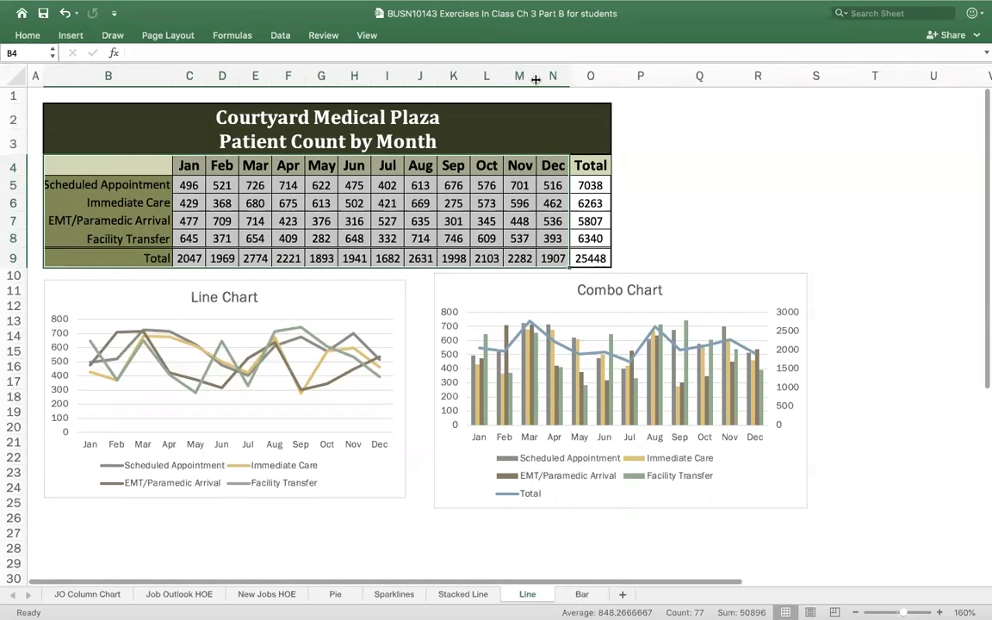
left_click(70, 34)
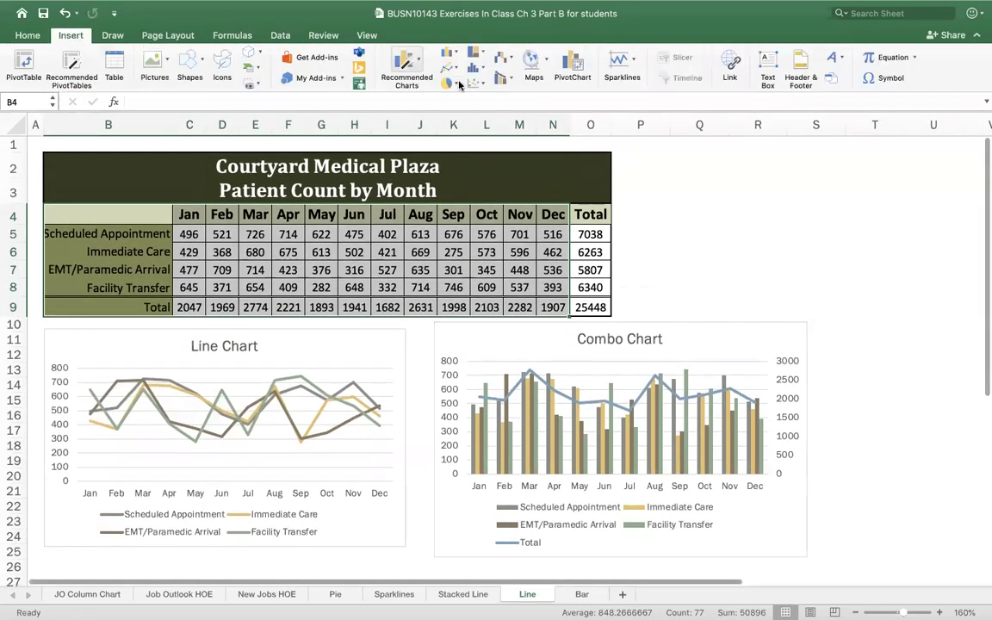
left_click(503, 77)
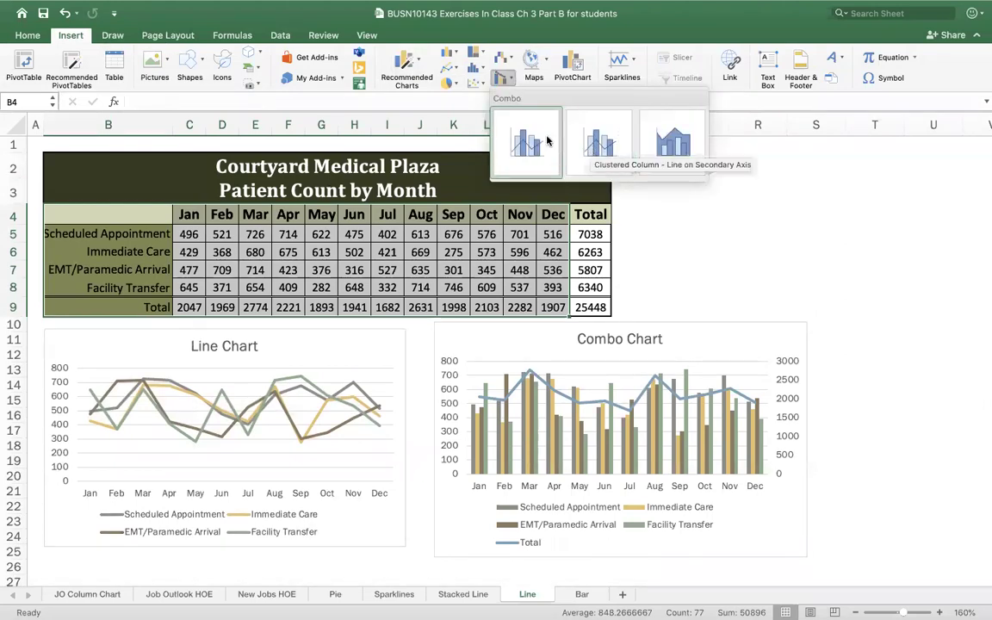
left_click(612, 146)
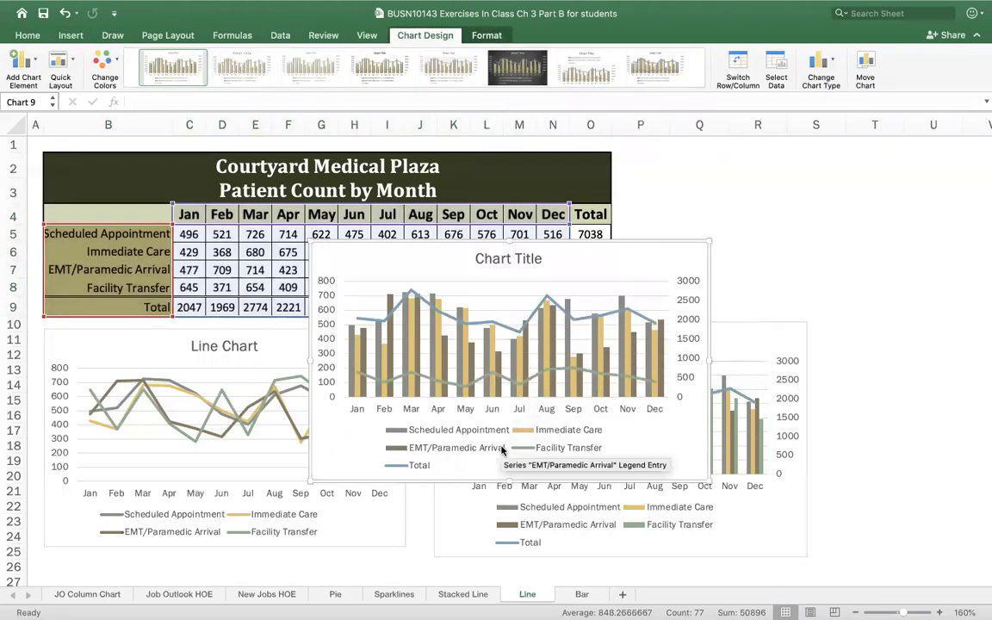
Move the combo chart below the table on the left and change Facility Transfer to clustered columns
left_click_drag(452, 252, 173, 330)
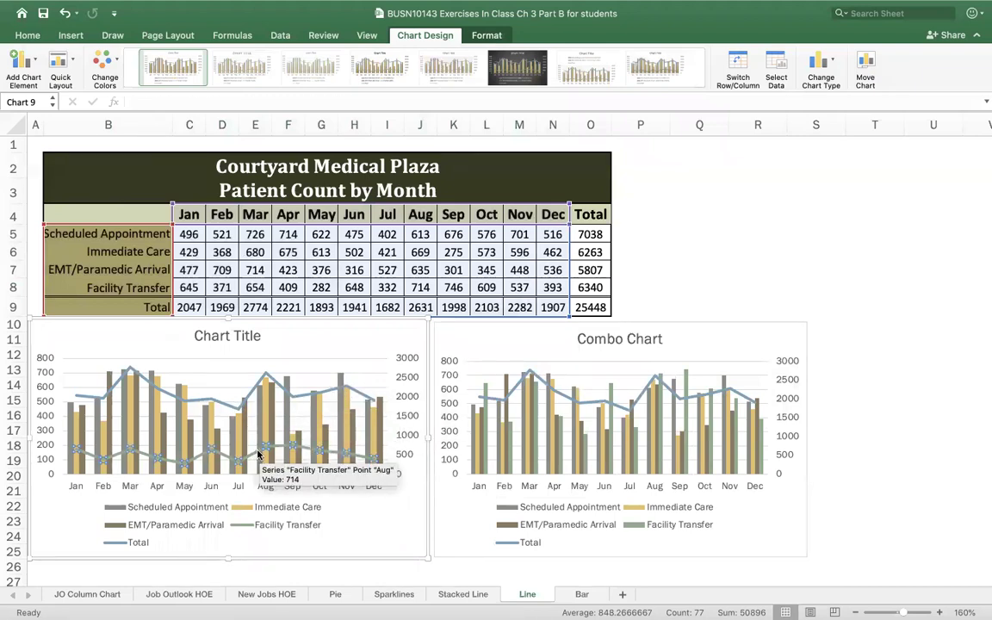
left_click(257, 455)
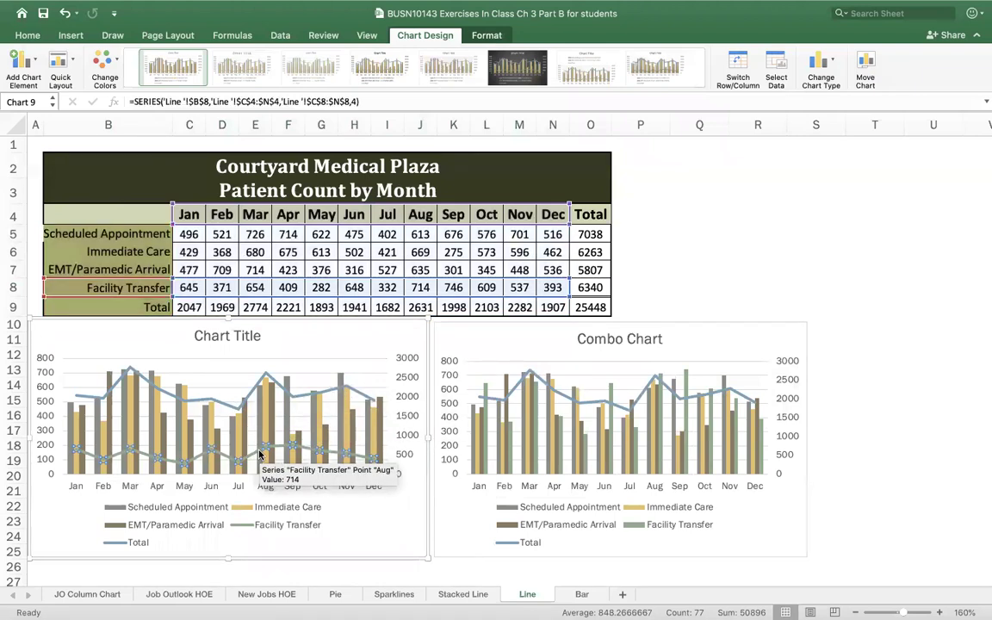
left_click(820, 62)
mouse_move(858, 91)
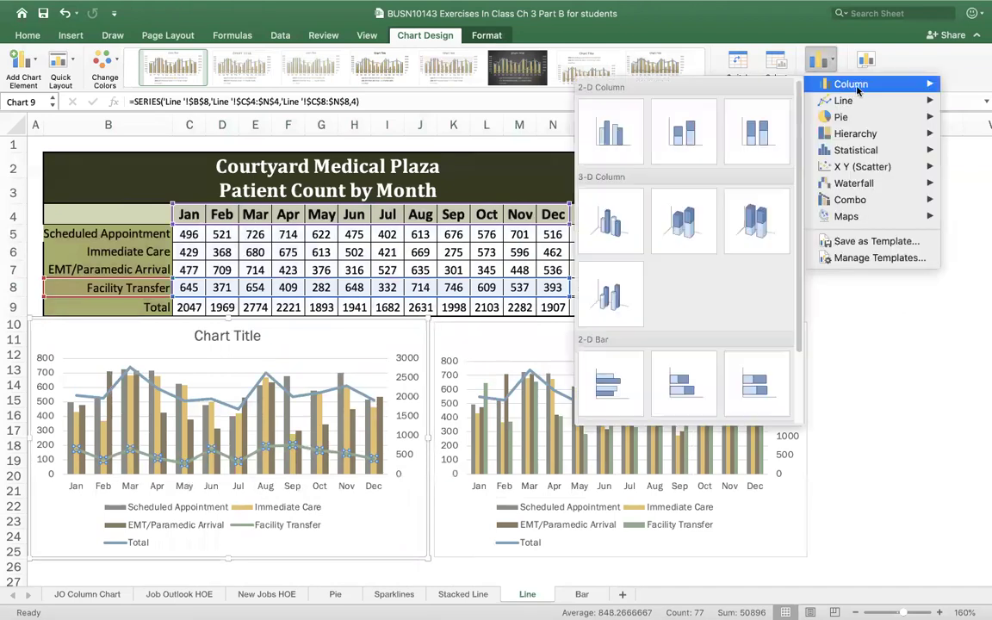
left_click(621, 131)
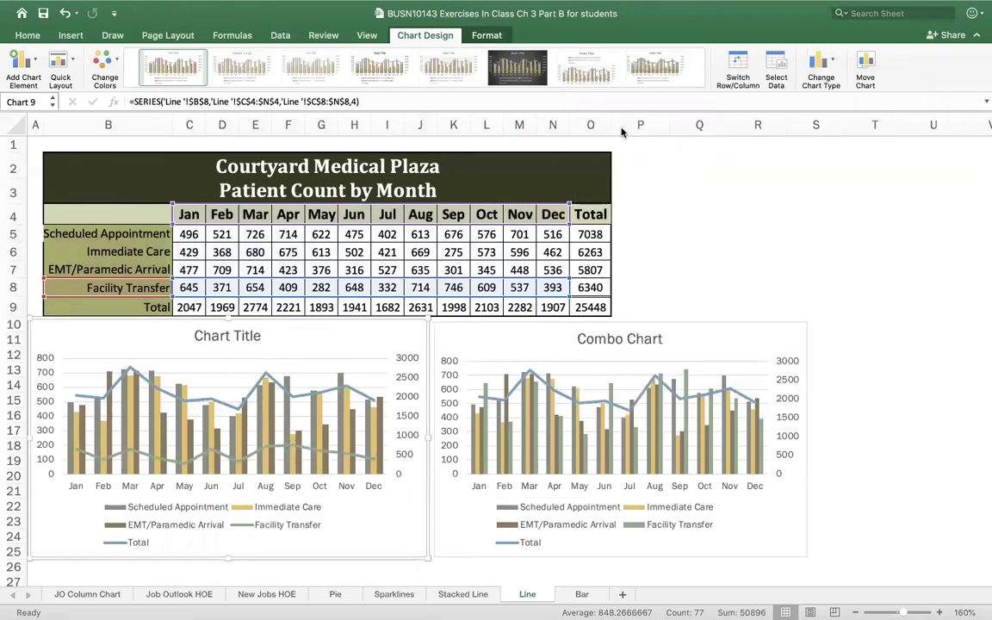
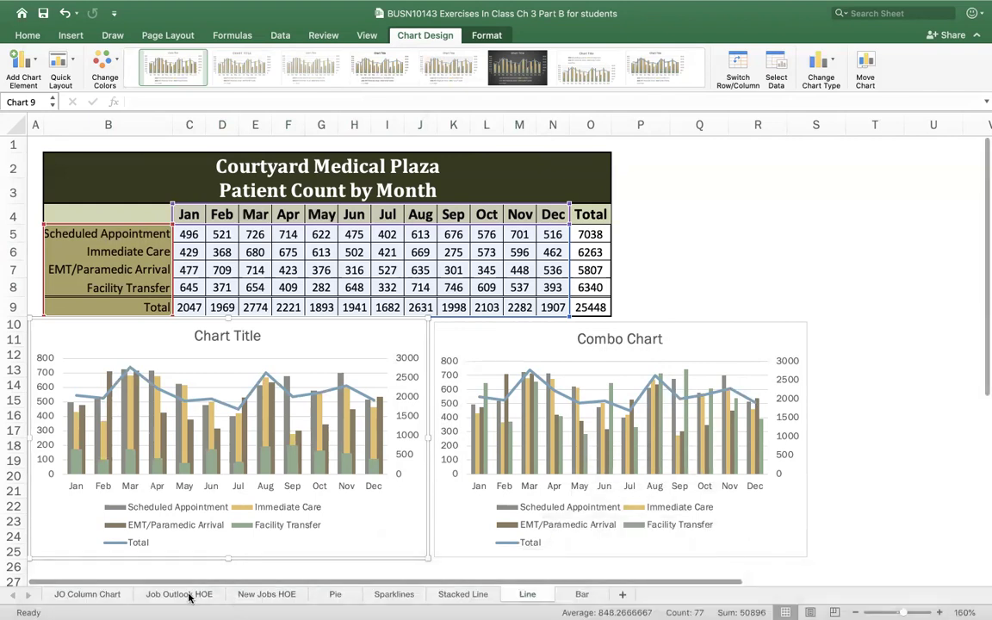
Switch to the Job Outlook HOE sheet and review its charts down to 'Projected Number of Jobs by 2026'
left_click(189, 597)
scroll(520, 410, "down", 5)
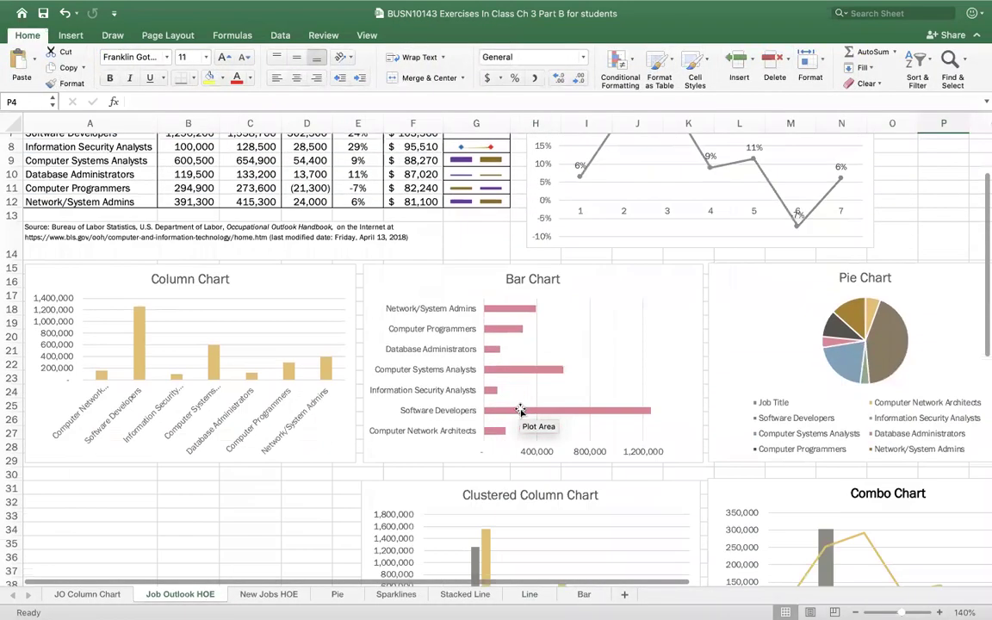
scroll(520, 410, "down", 6)
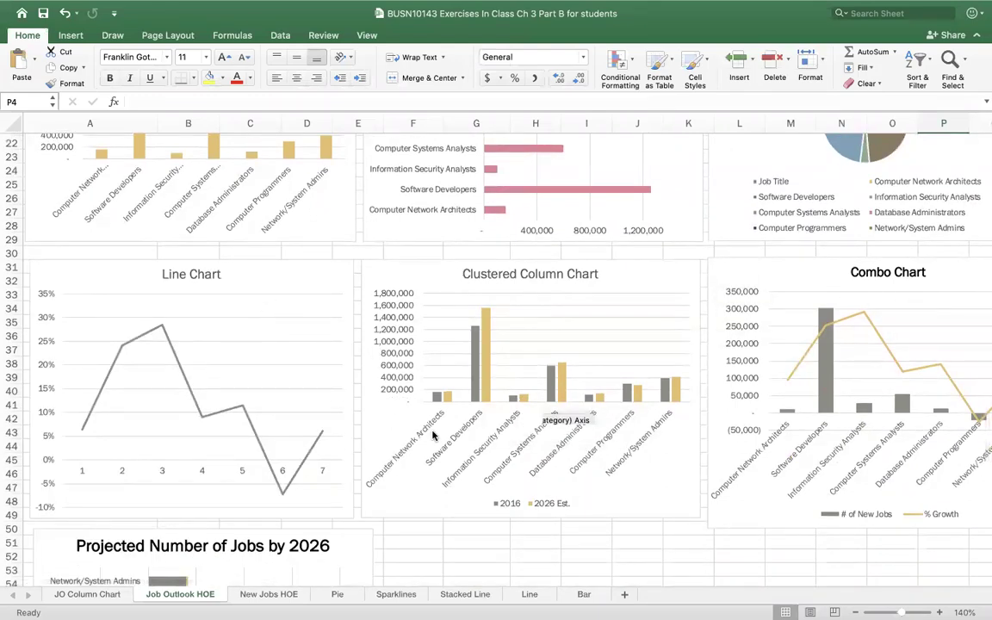
scroll(263, 547, "down", 1)
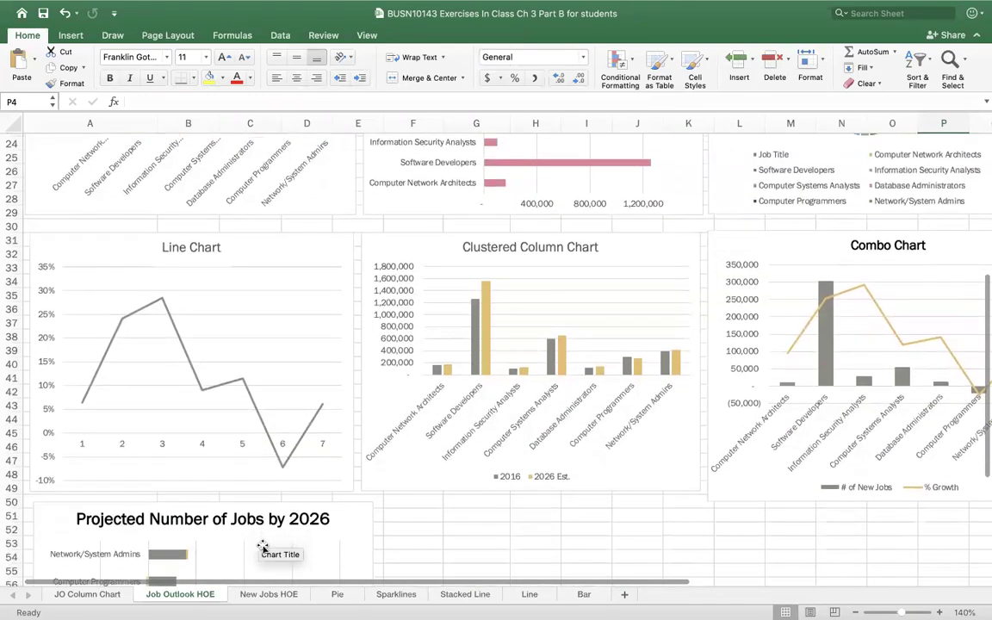
scroll(262, 548, "down", 1)
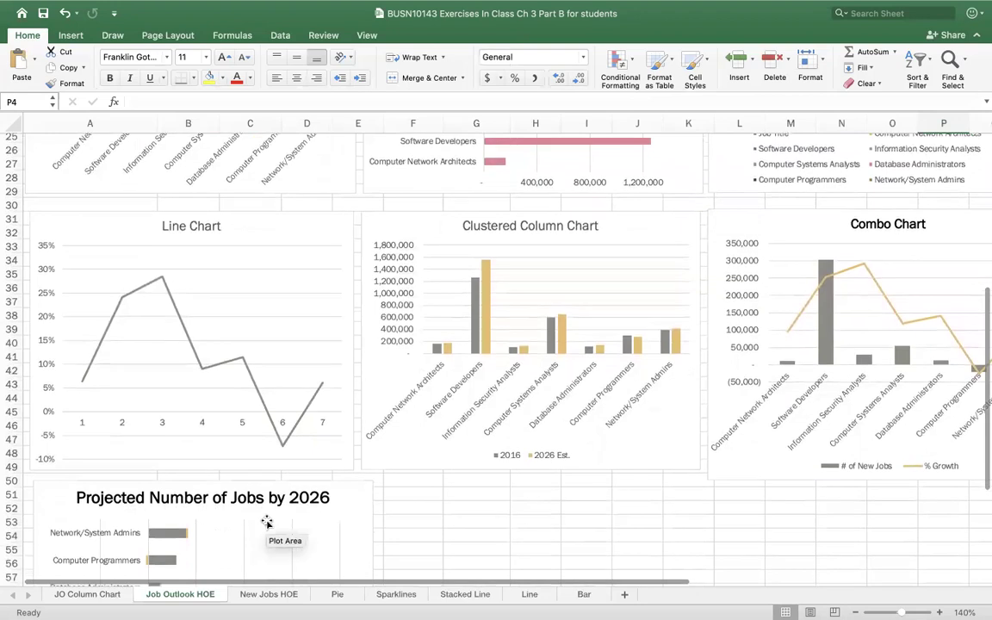
left_click(323, 527)
scroll(436, 524, "down", 3)
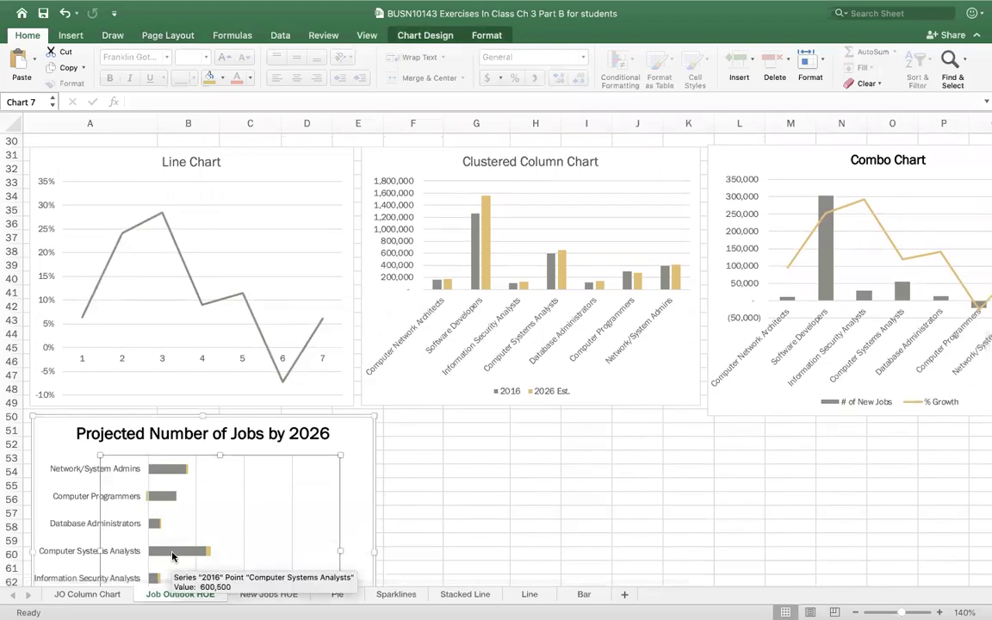
scroll(196, 543, "up", 10)
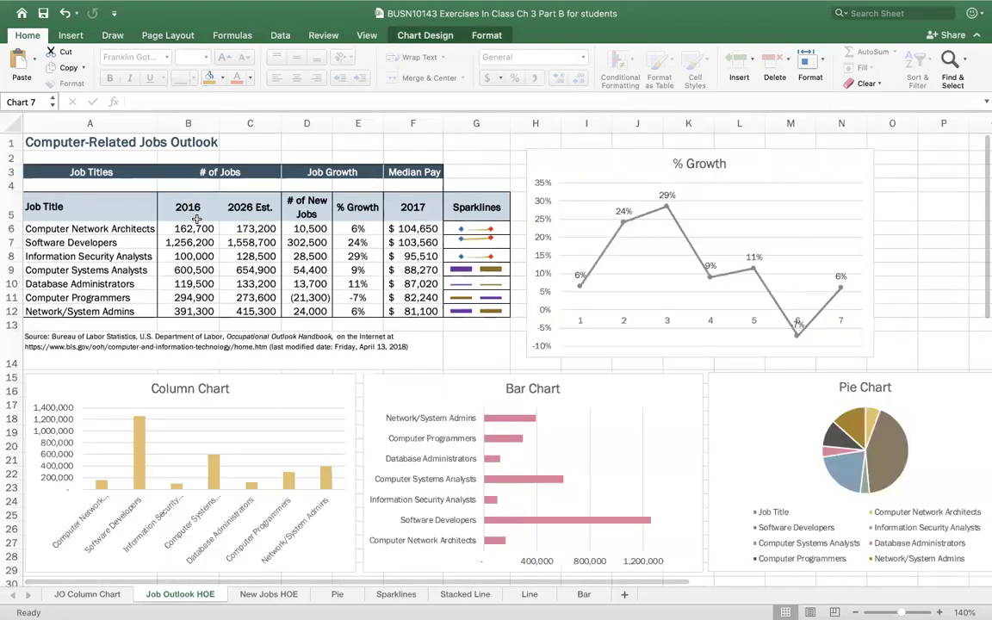
Select A5:C12 and insert a 2-D Stacked Bar chart of 2016 and 2026 Est. jobs
left_click(575, 367)
left_click(947, 209)
left_click_drag(90, 202, 248, 310)
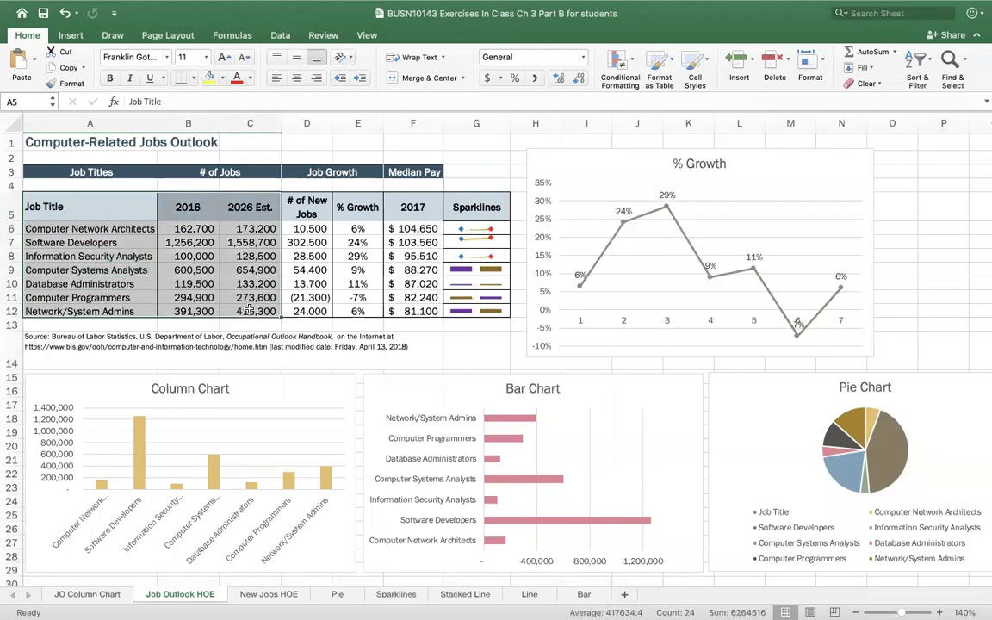
left_click(69, 36)
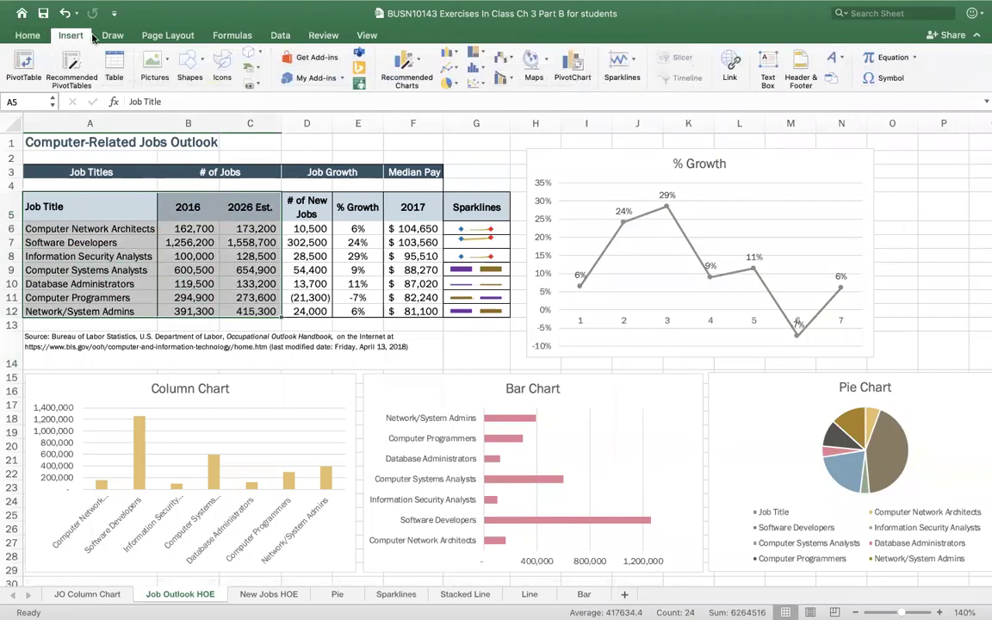
left_click(454, 54)
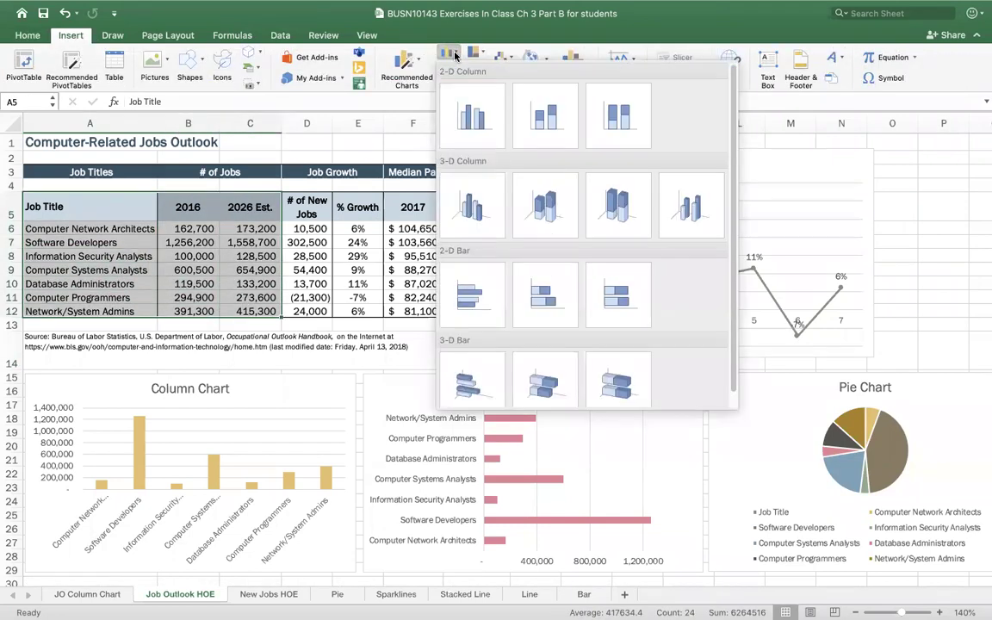
left_click(541, 293)
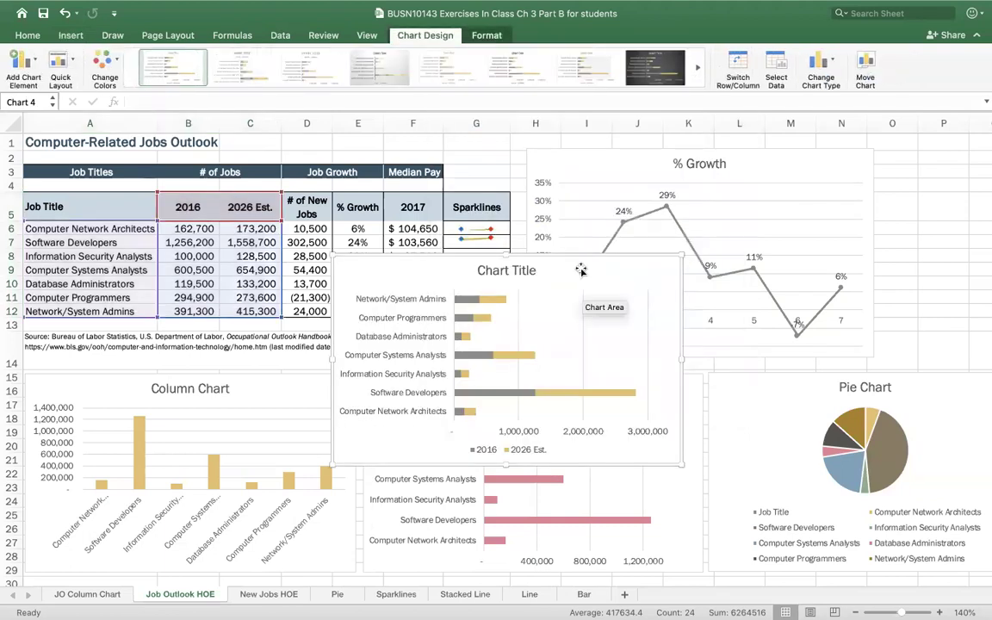
Cut the new stacked bar chart and paste it at cell F51 beside the projected jobs chart
type("x")
scroll(587, 349, "down", 5)
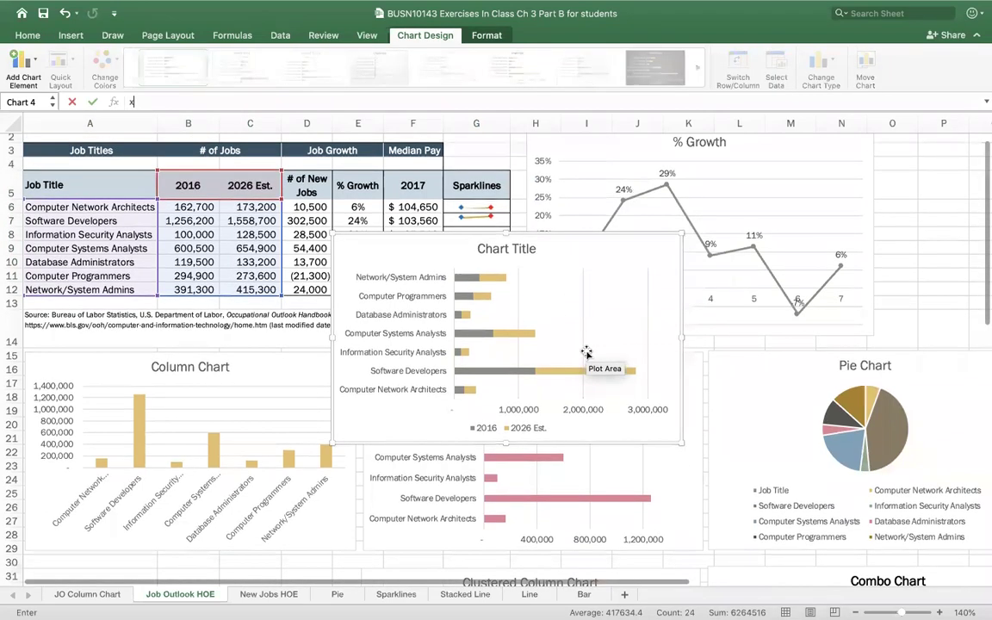
scroll(587, 350, "up", 3)
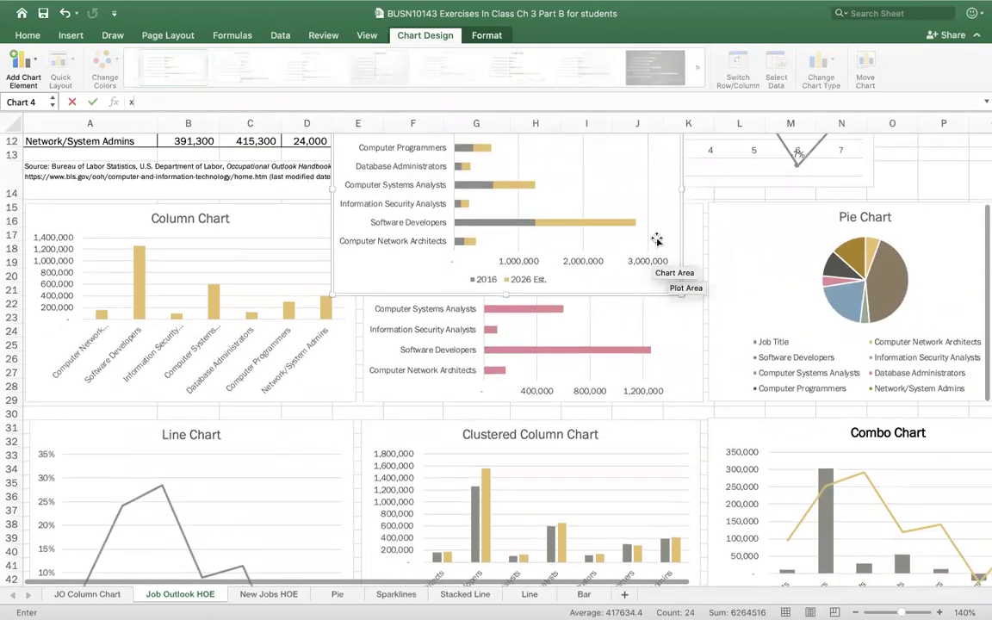
key("Escape")
right_click(657, 237)
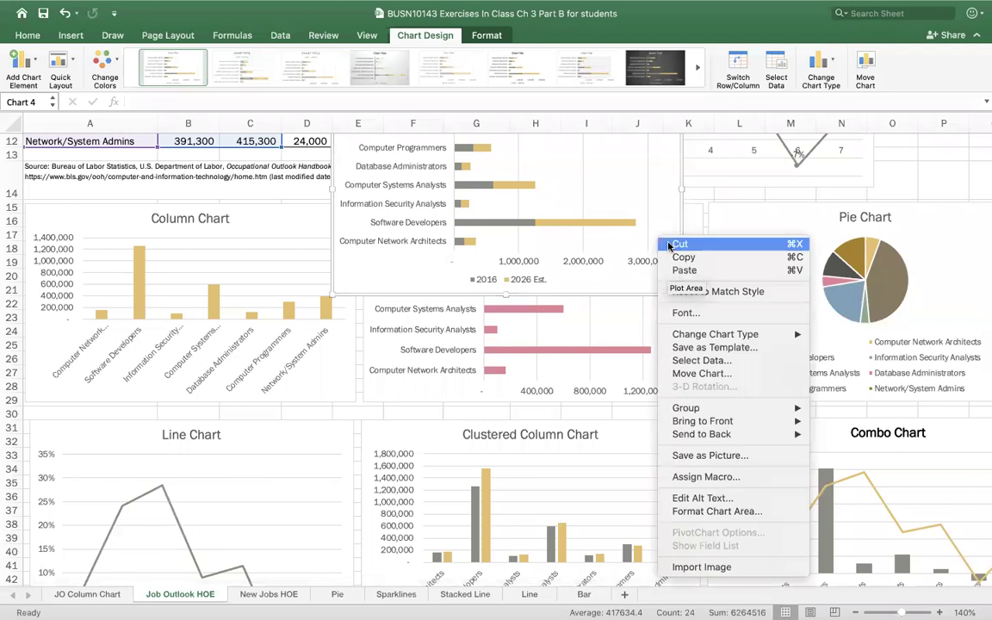
key("Escape")
key("Escape")
scroll(521, 516, "down", 10)
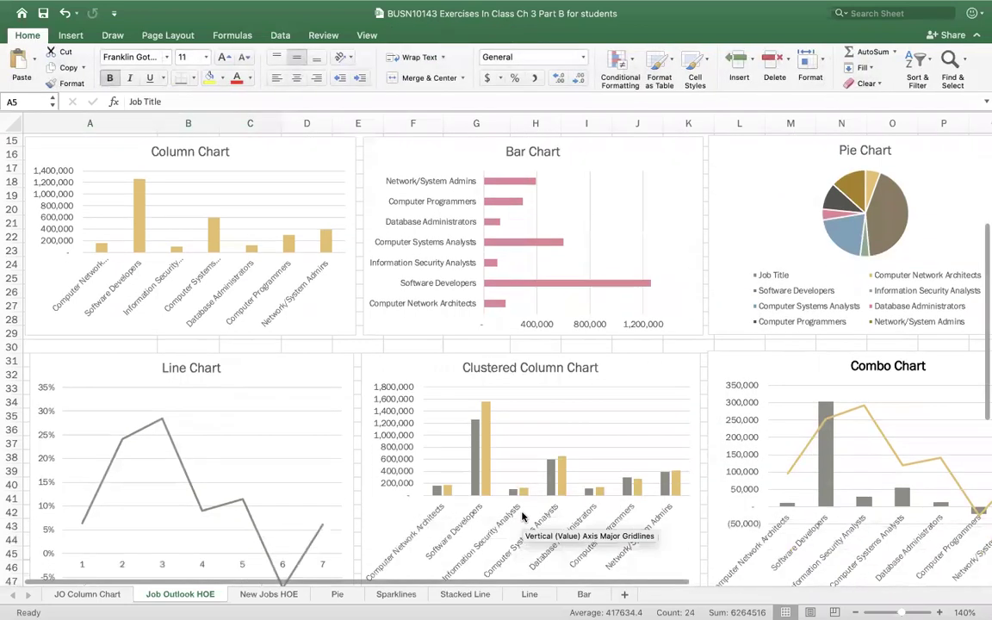
scroll(522, 512, "down", 4)
scroll(518, 483, "up", 3)
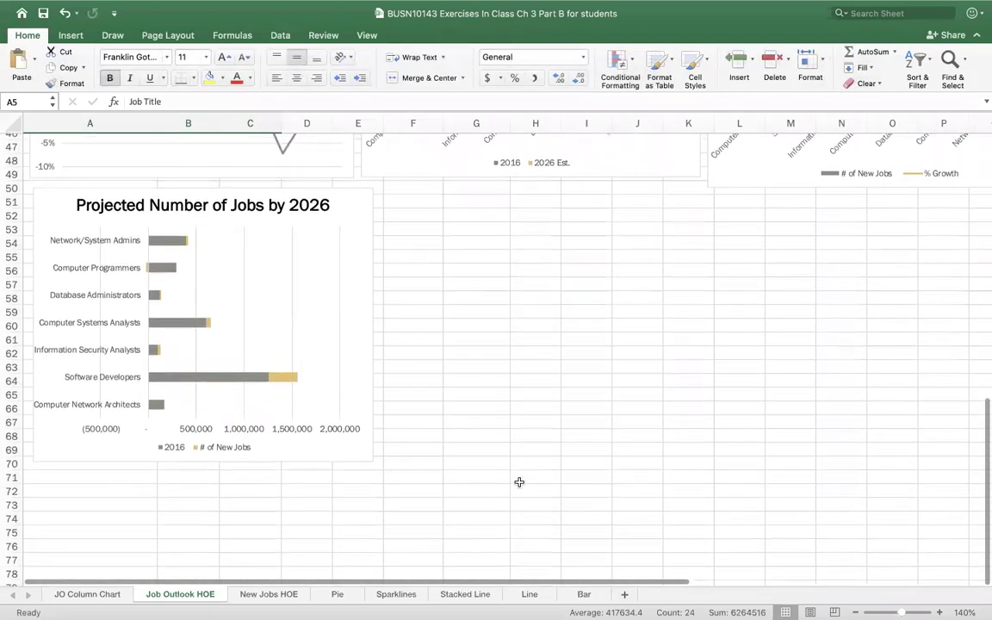
left_click(421, 292)
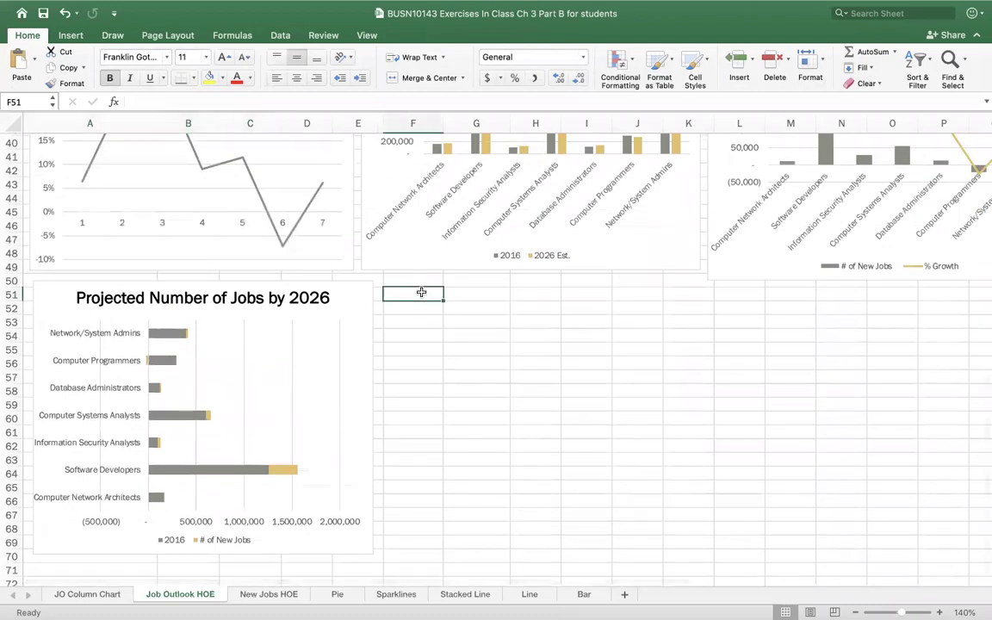
key("super+v")
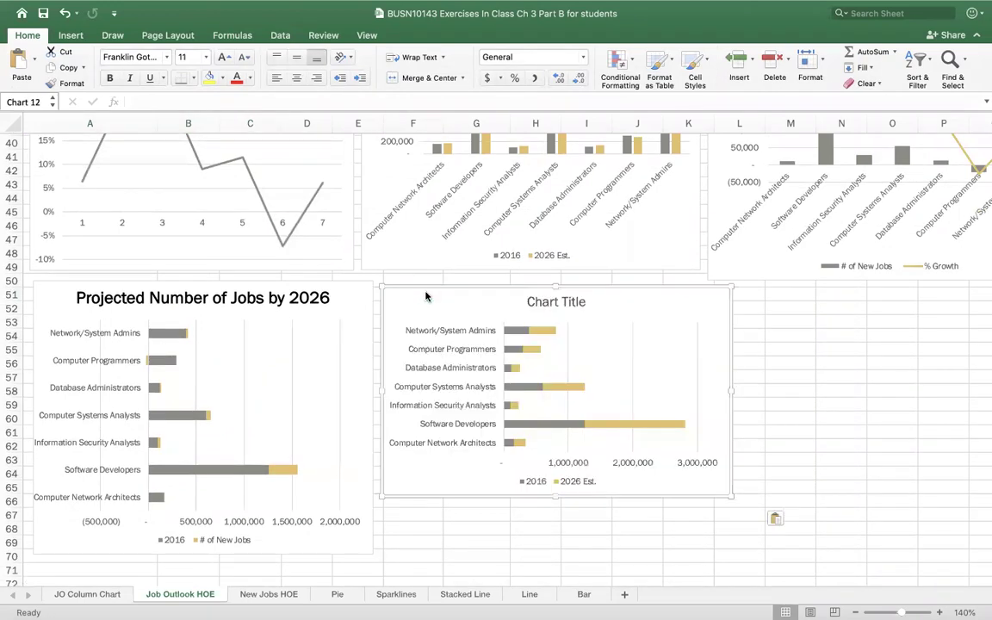
Make the stacked bar chart taller and wider, then select its horizontal value axis
left_click_drag(731, 498, 759, 554)
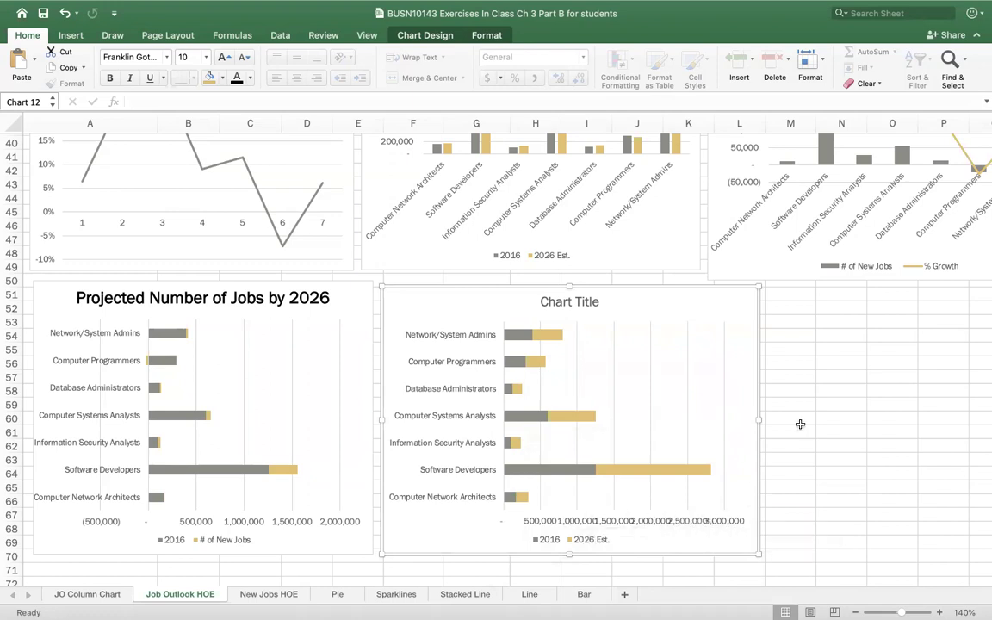
left_click_drag(761, 421, 822, 421)
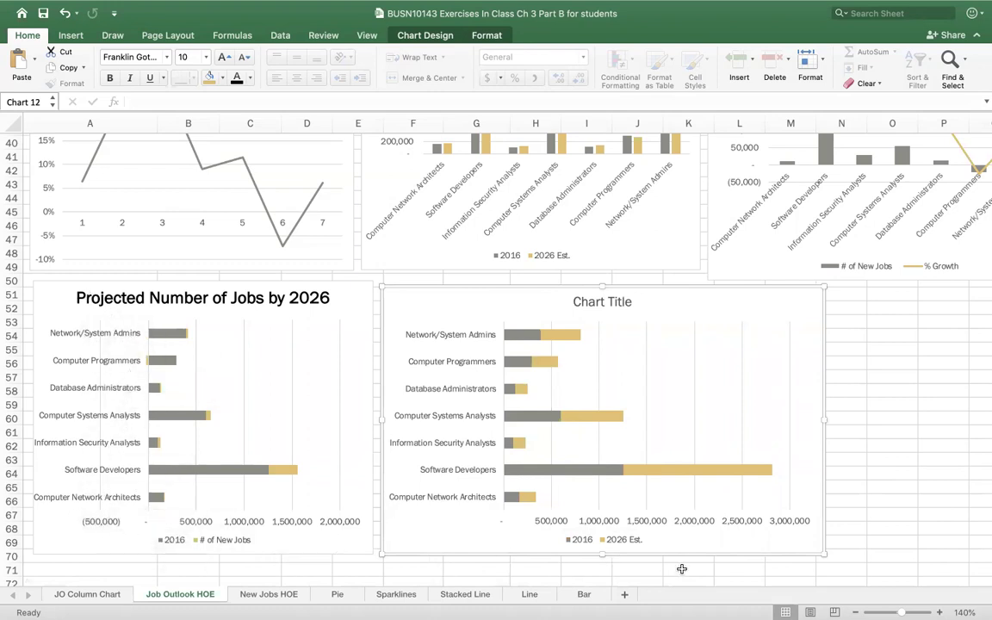
left_click(664, 523)
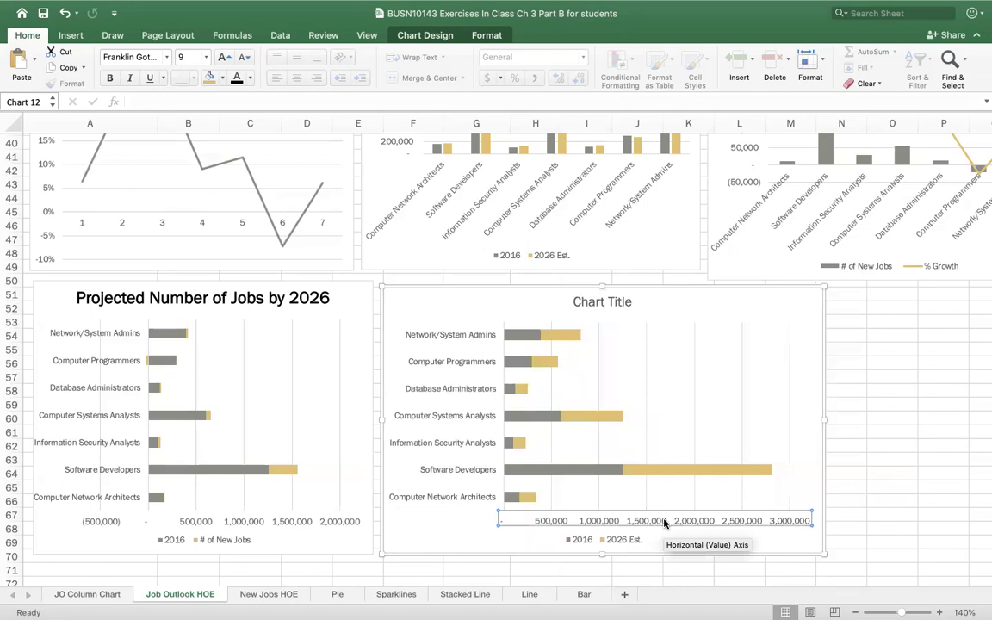
Set the value axis Bounds Minimum to -500 in the Format Axis pane
double_click(664, 522)
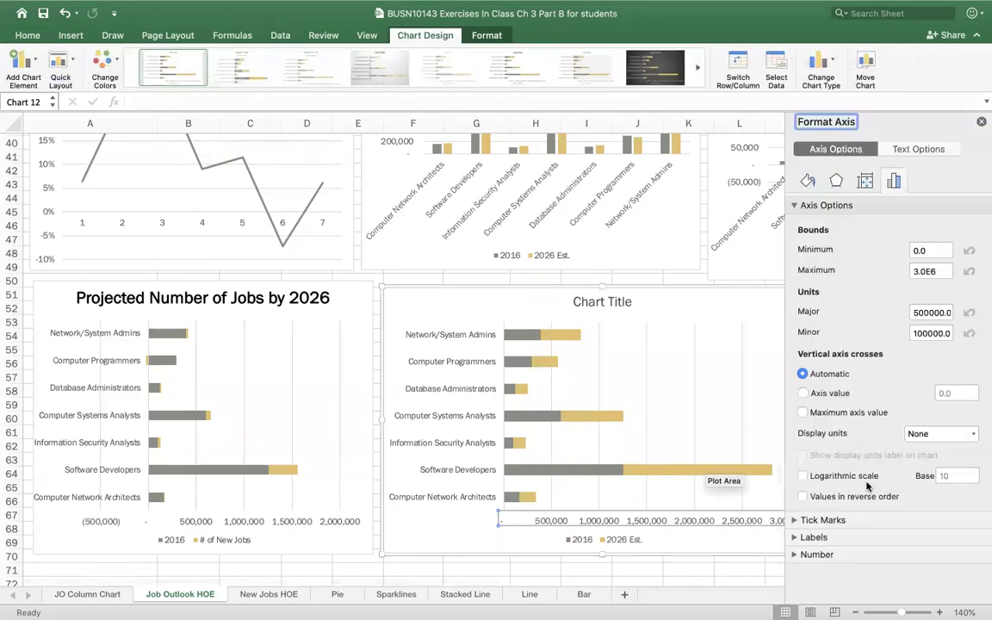
left_click(927, 251)
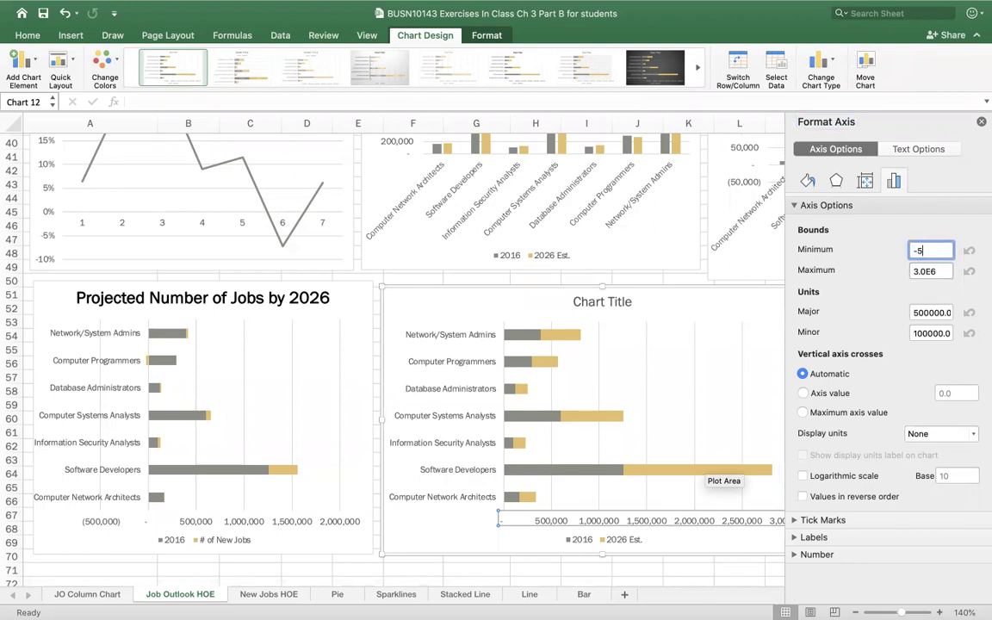
key("Return")
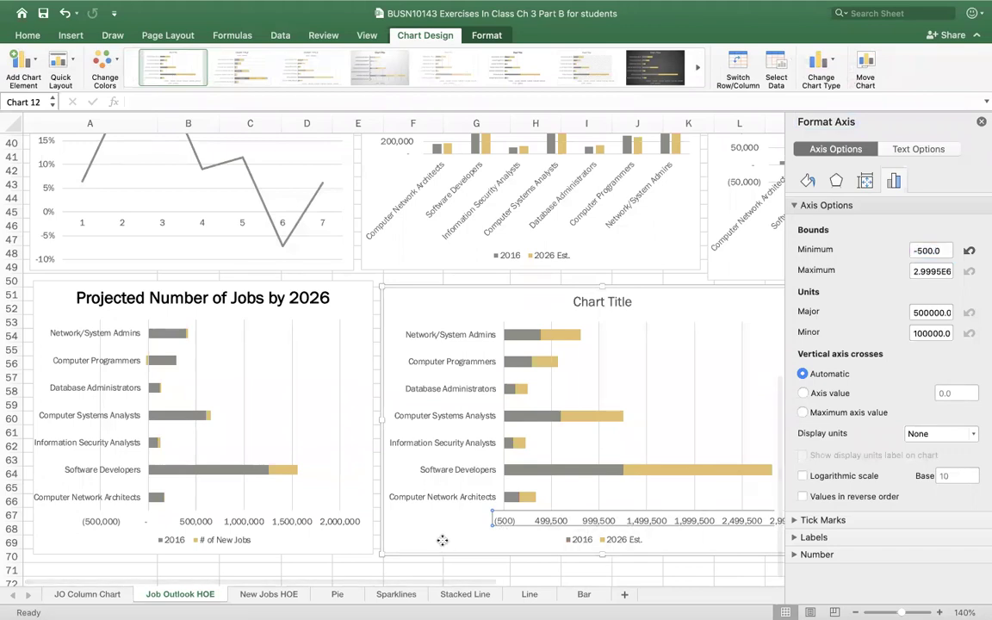
Change the axis Bounds Minimum to -5000 and close the Format Axis pane
left_click(524, 552)
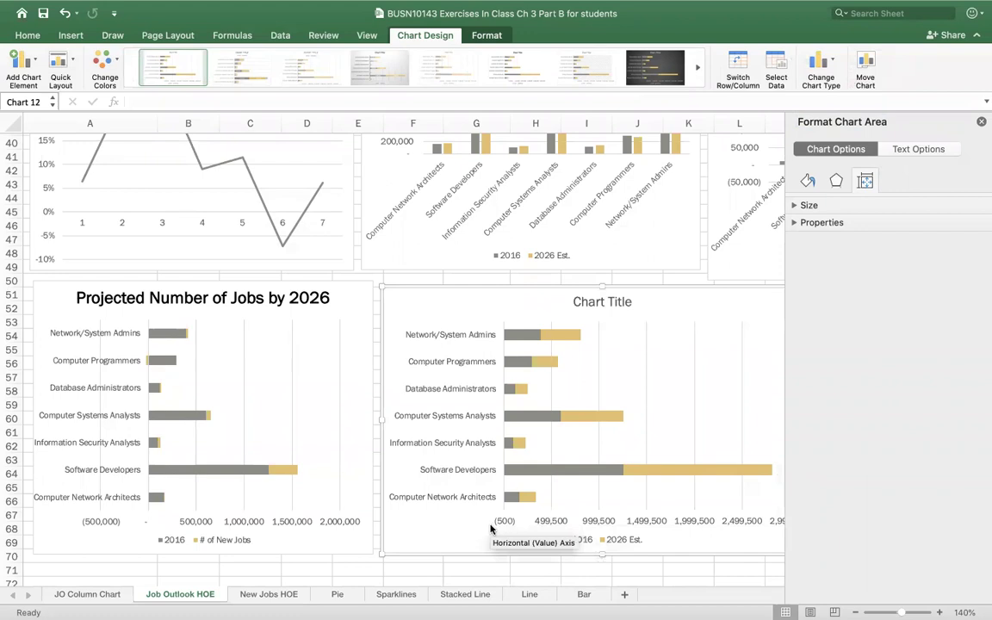
left_click(611, 524)
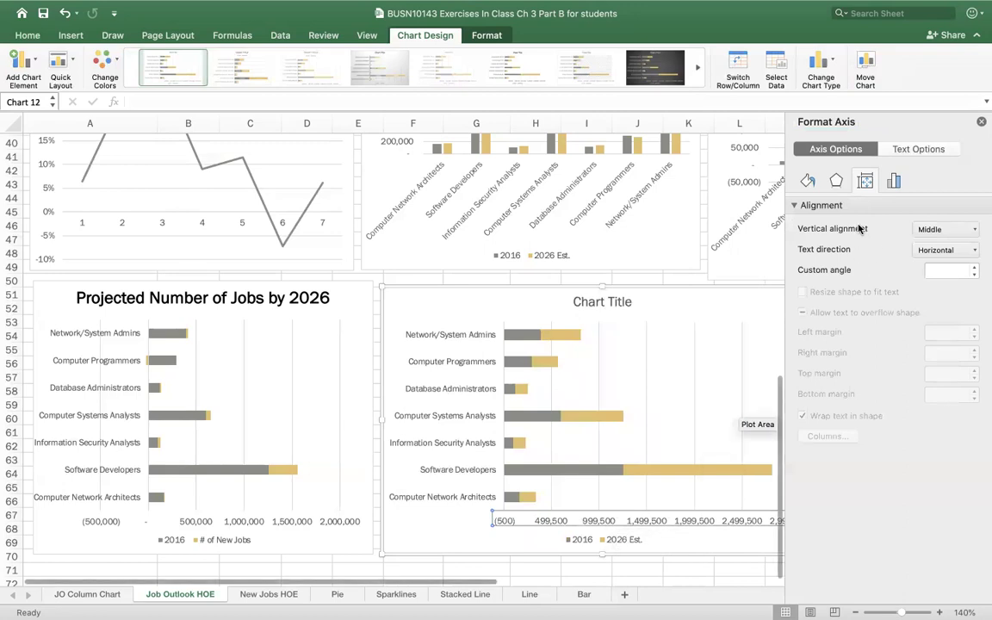
left_click(895, 183)
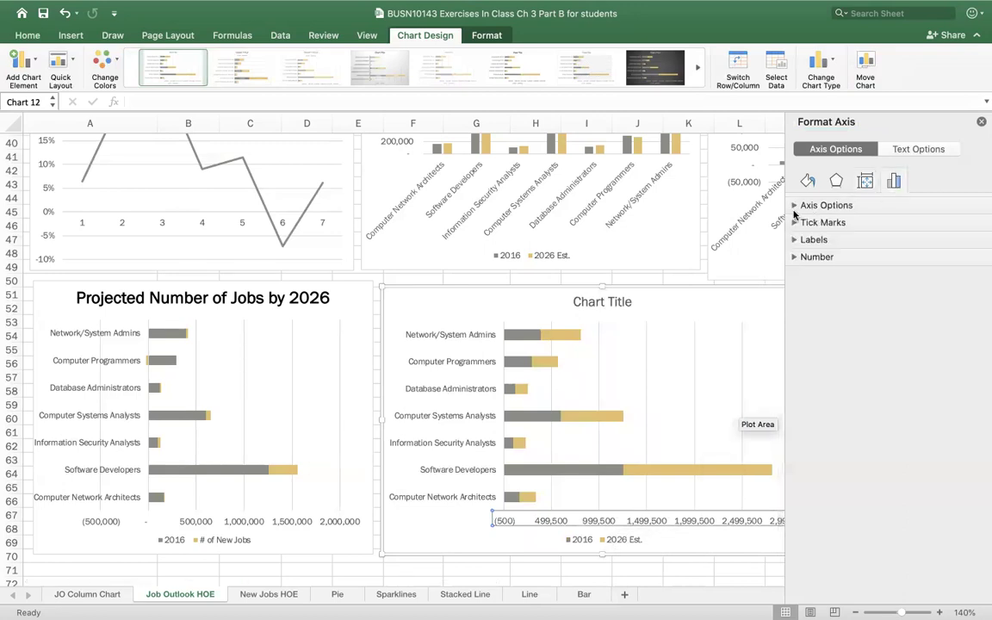
left_click(794, 206)
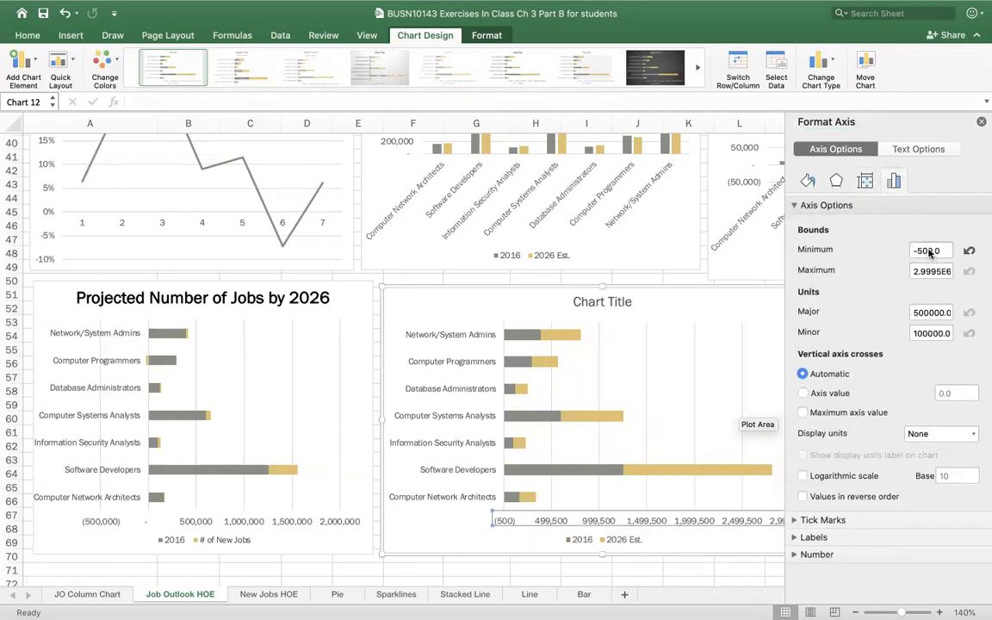
left_click(928, 250)
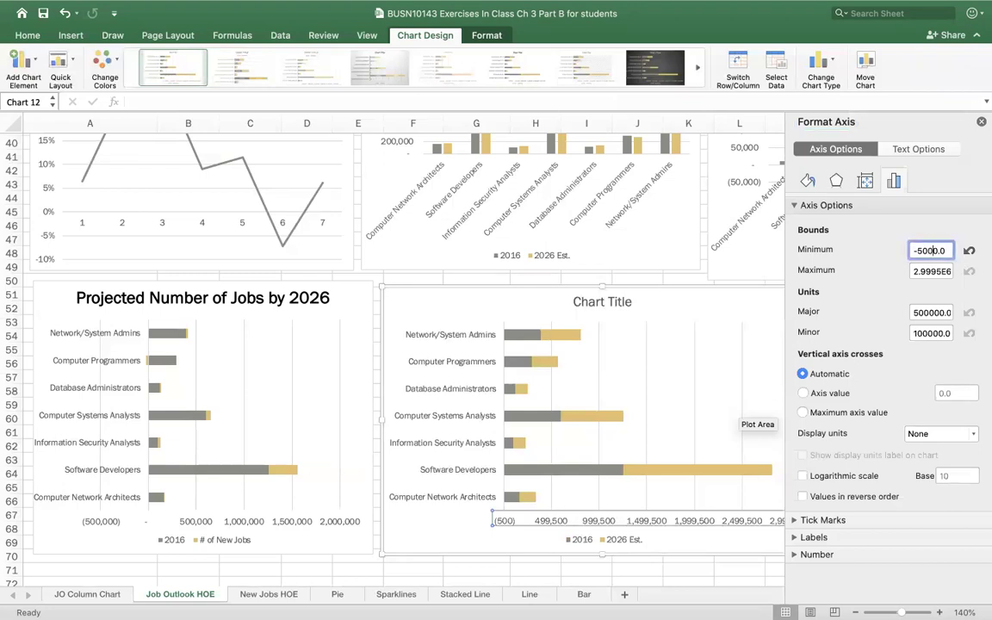
key("Return")
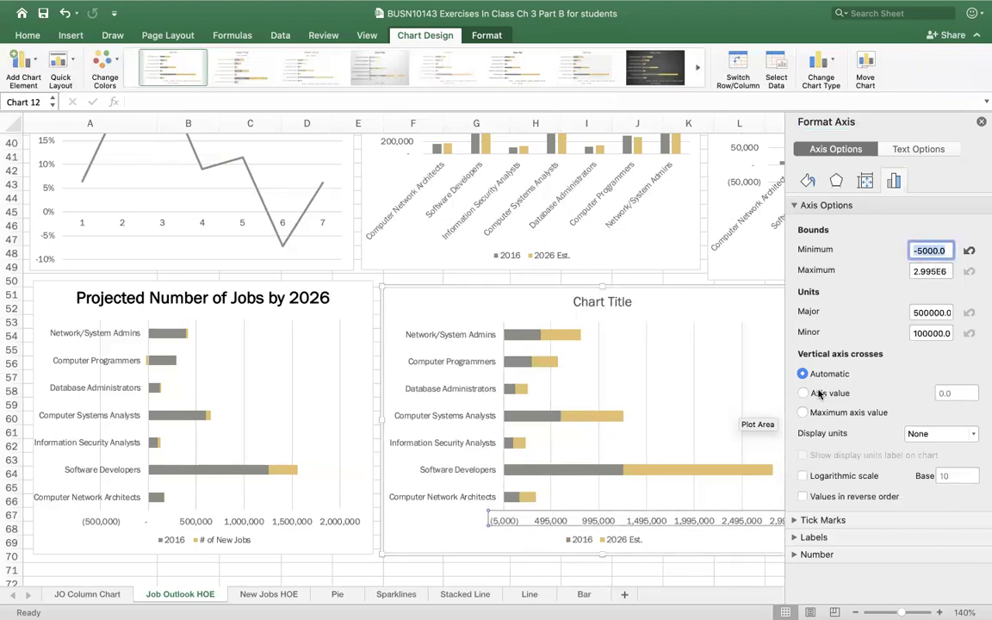
left_click(567, 551)
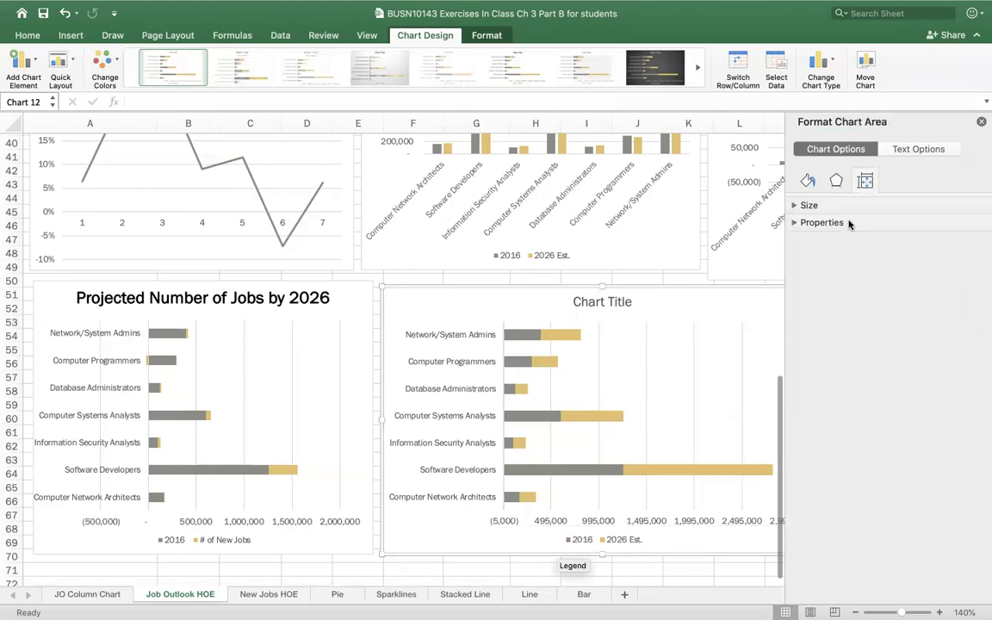
left_click(981, 122)
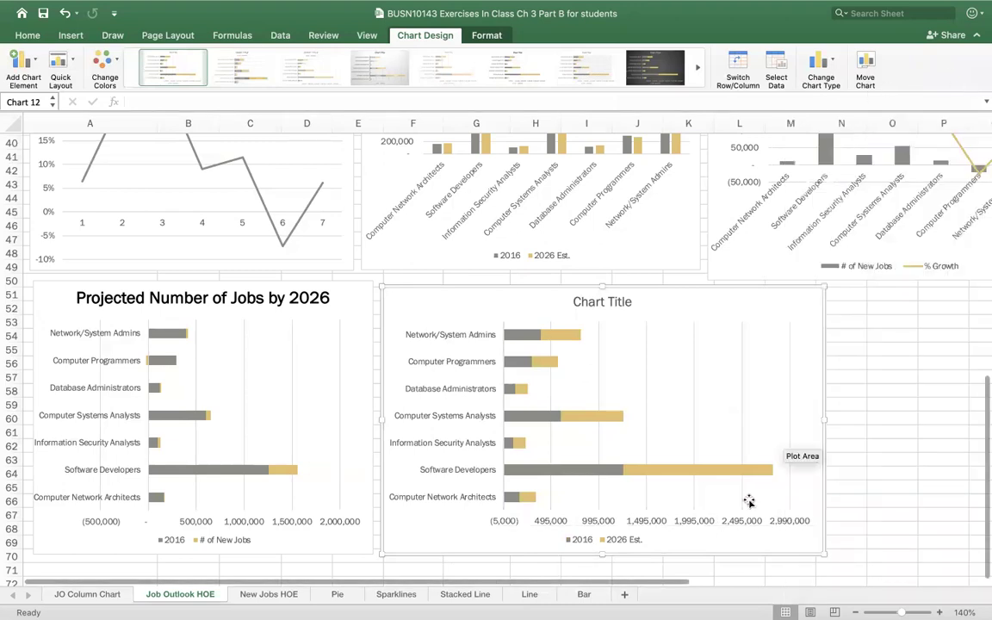
Browse the stacked bar chart's Add Chart Element list without adding anything
left_click(482, 390)
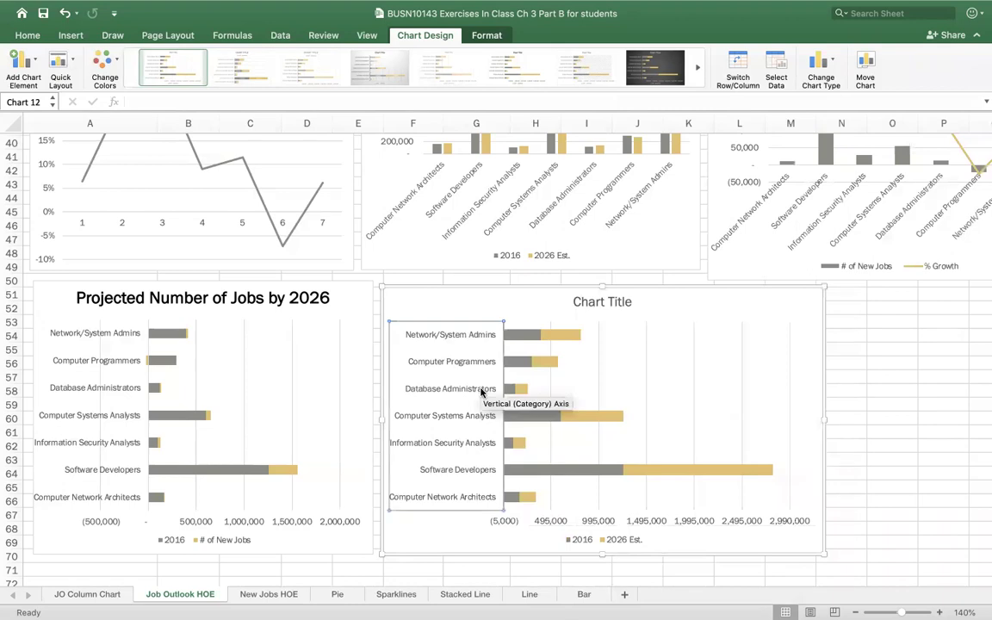
left_click(742, 307)
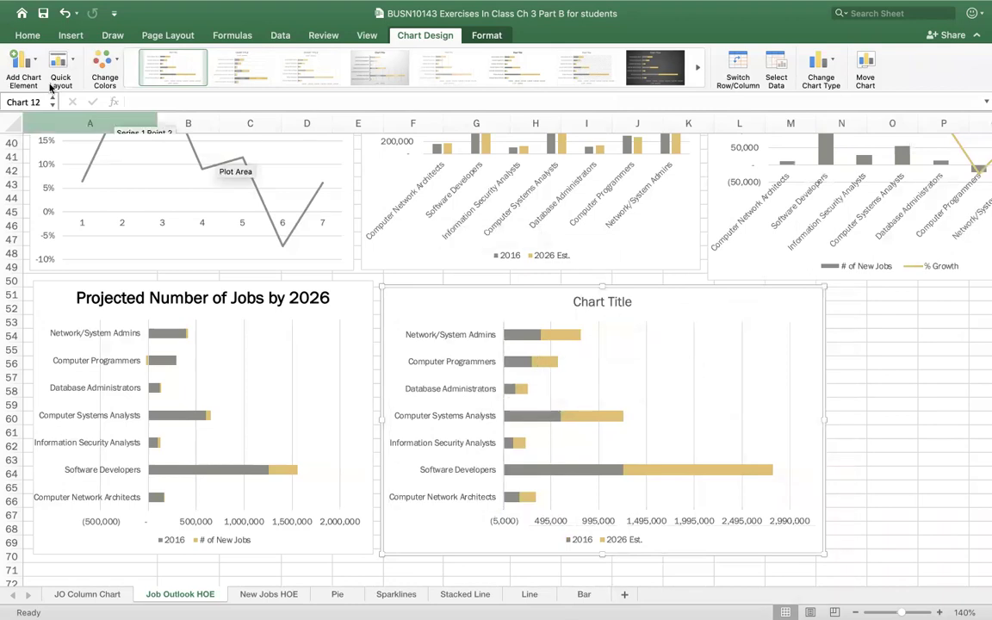
left_click(23, 62)
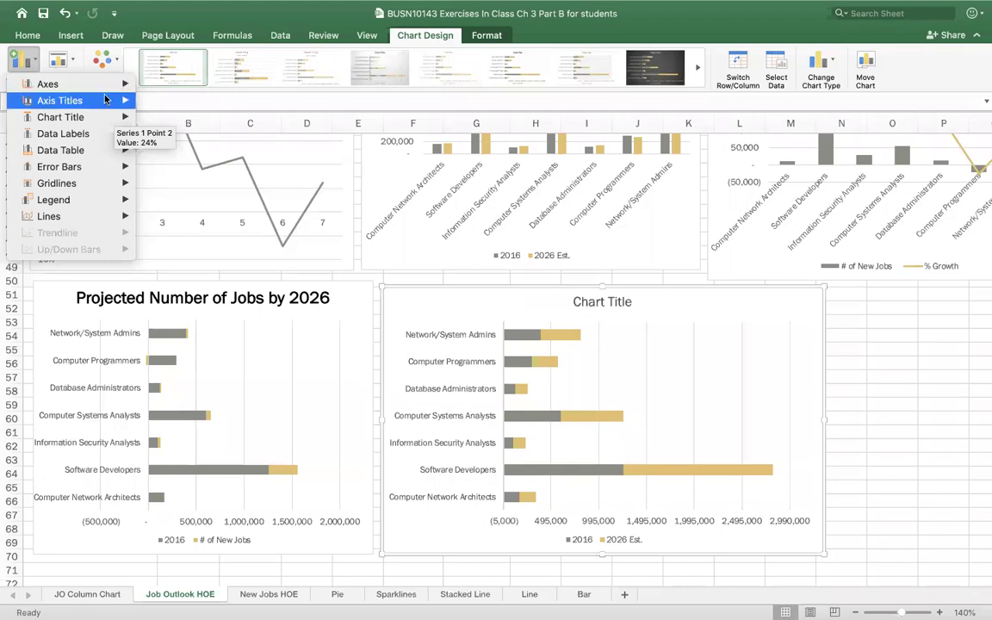
mouse_move(109, 90)
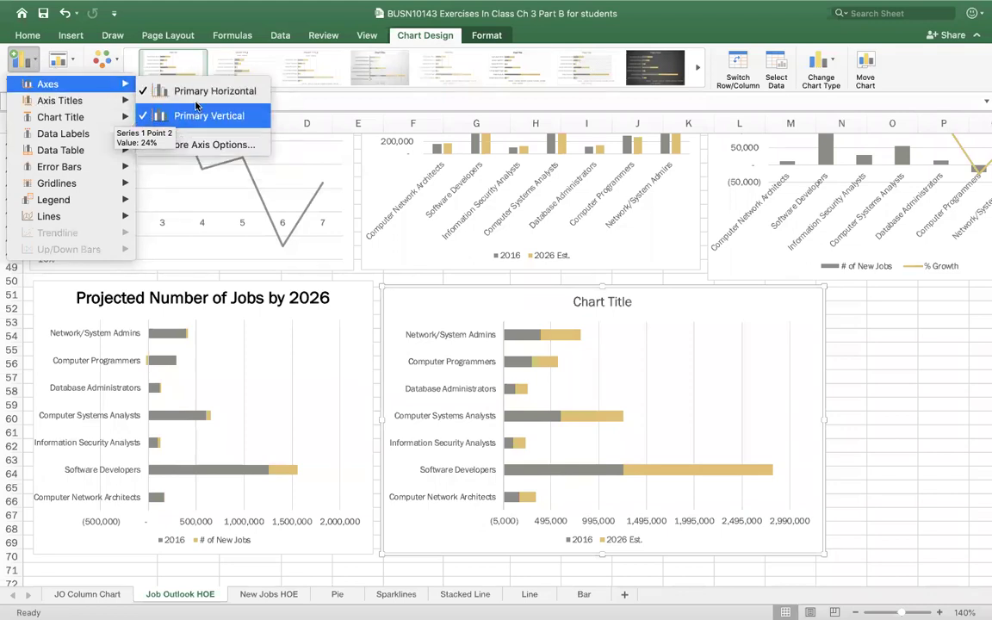
mouse_move(81, 103)
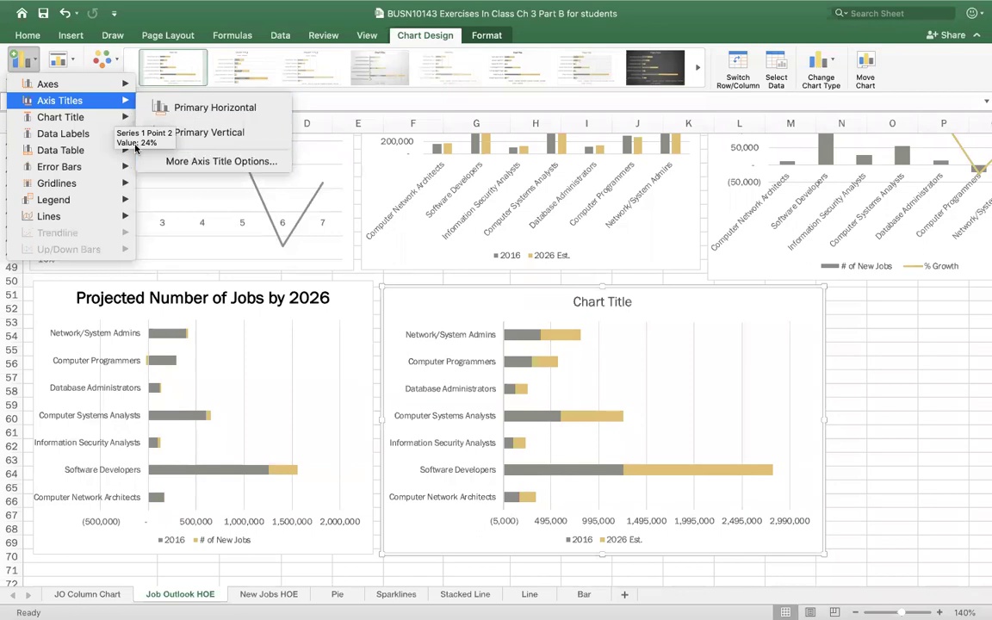
left_click(912, 447)
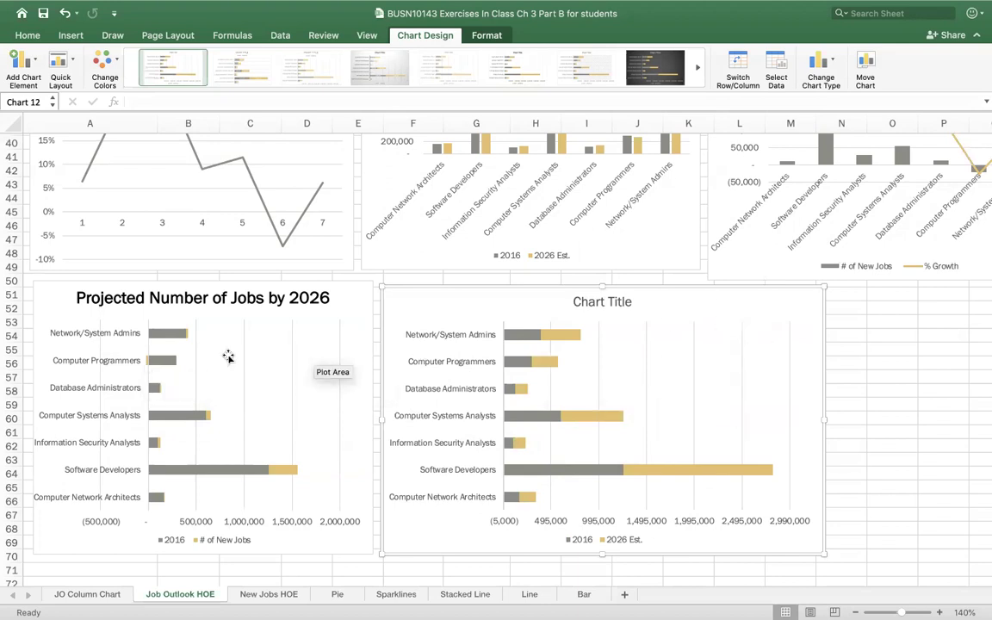
Delete the untitled stacked bar chart from the sheet
left_click(686, 302)
key("Delete")
left_click(685, 303)
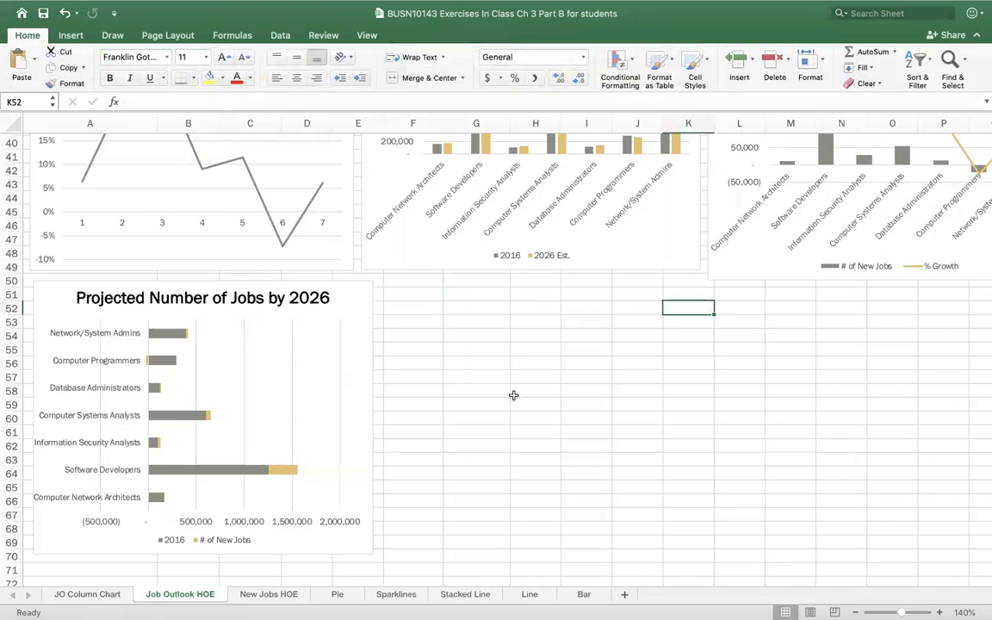
scroll(513, 395, "up", 15)
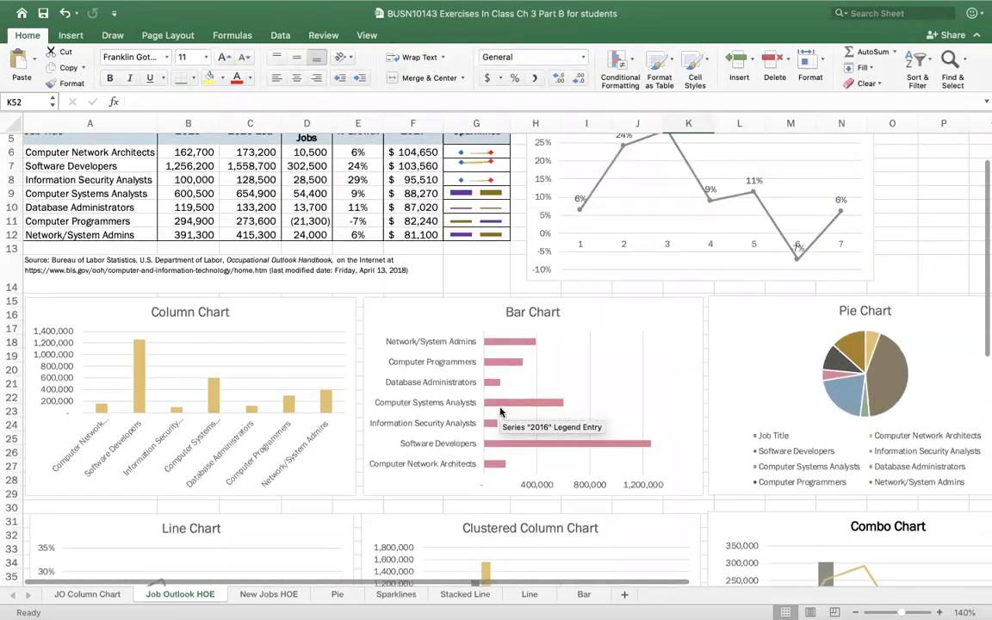
Select A5:B12 plus D5:D12 (# of New Jobs) as the chart's source data
scroll(500, 413, "up", 2)
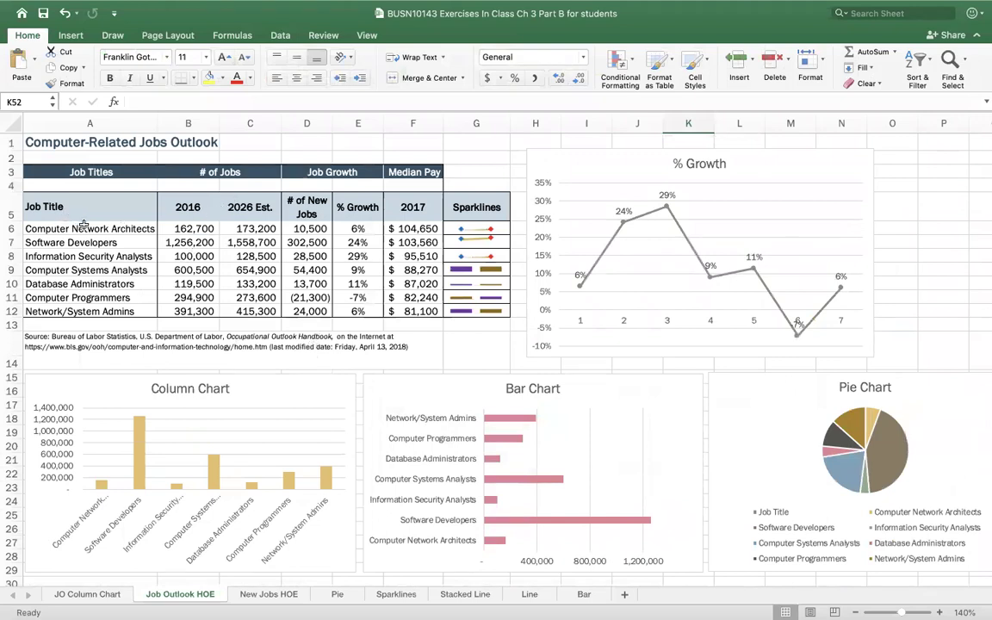
left_click_drag(79, 199, 205, 310)
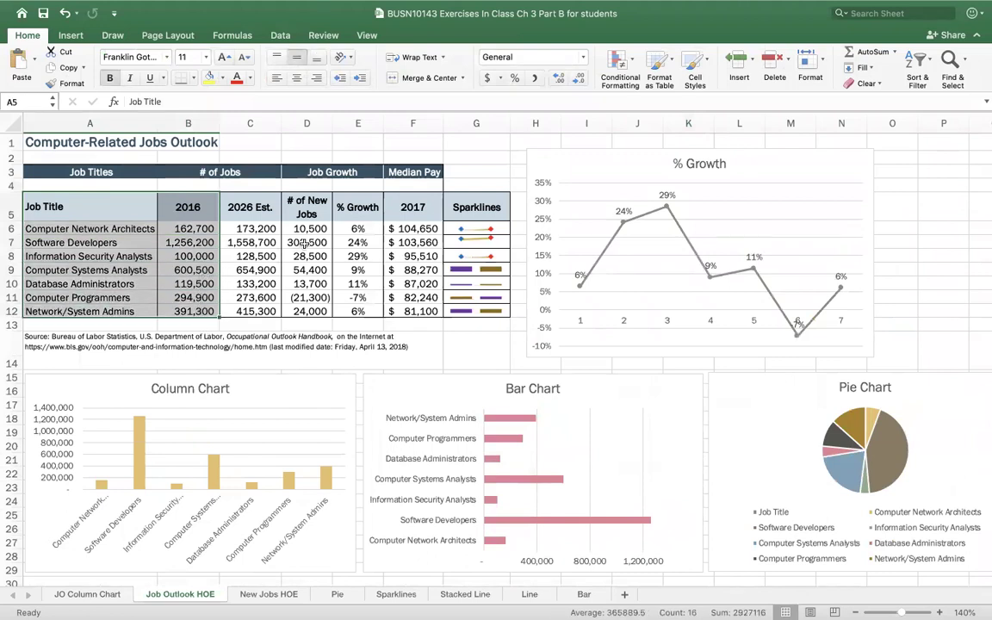
left_click_drag(319, 311, 315, 202)
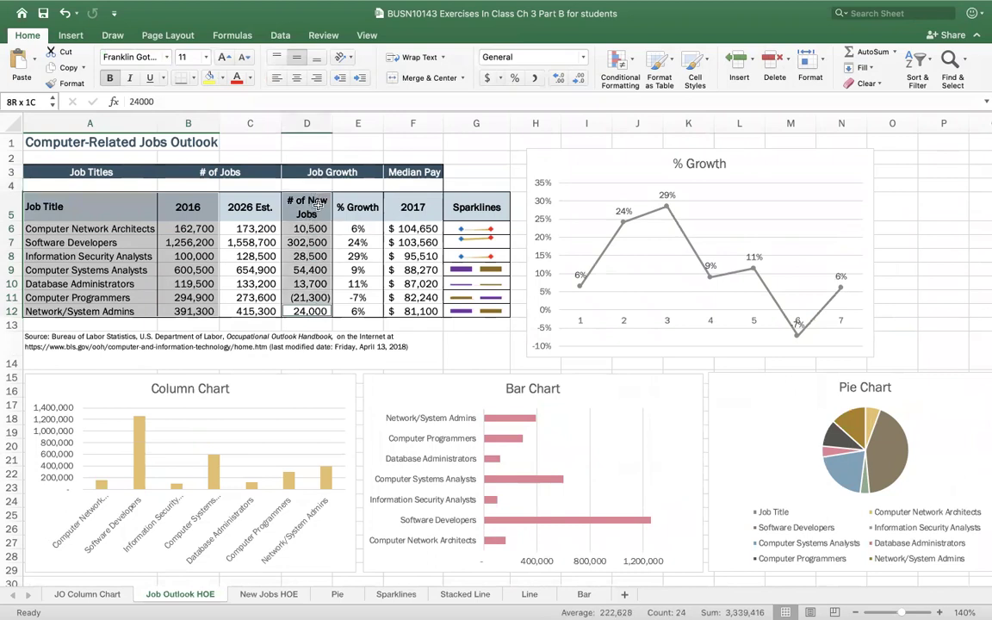
left_click_drag(317, 203, 318, 203)
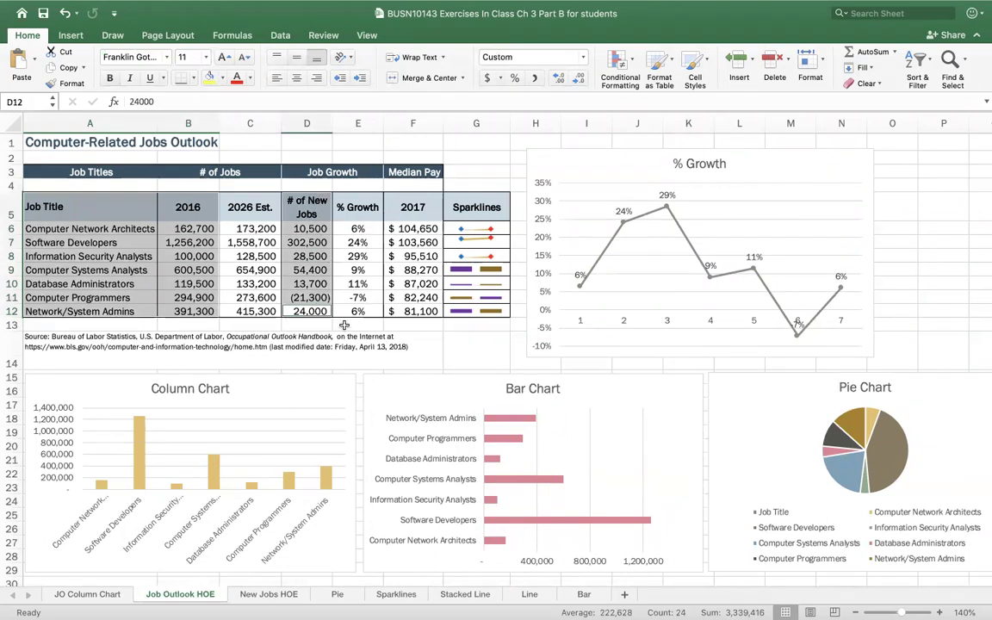
Insert a 2-D Clustered Bar chart of the selected 2016 and new jobs data
left_click(71, 36)
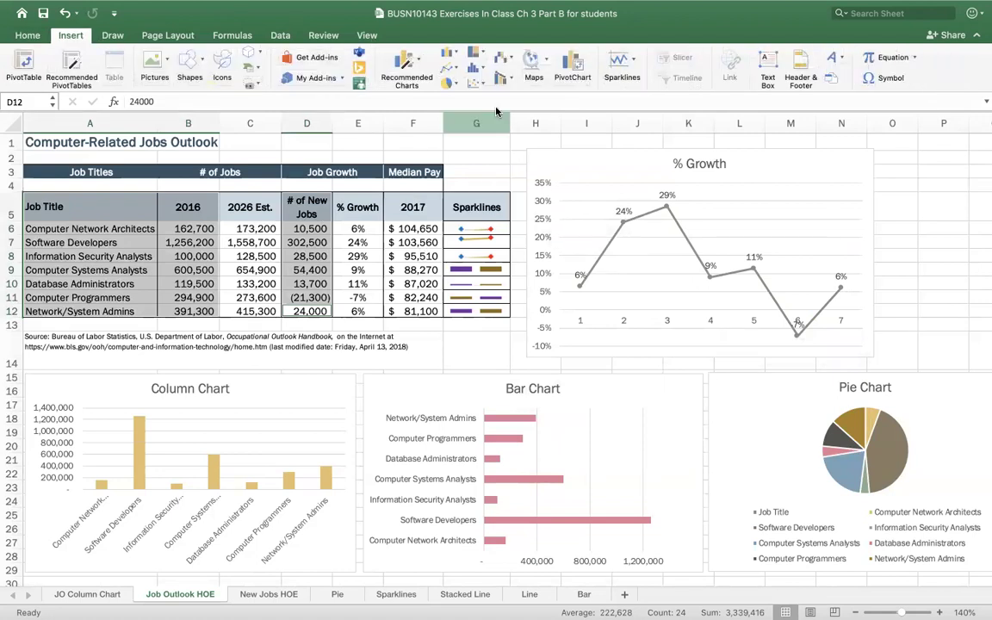
left_click(450, 54)
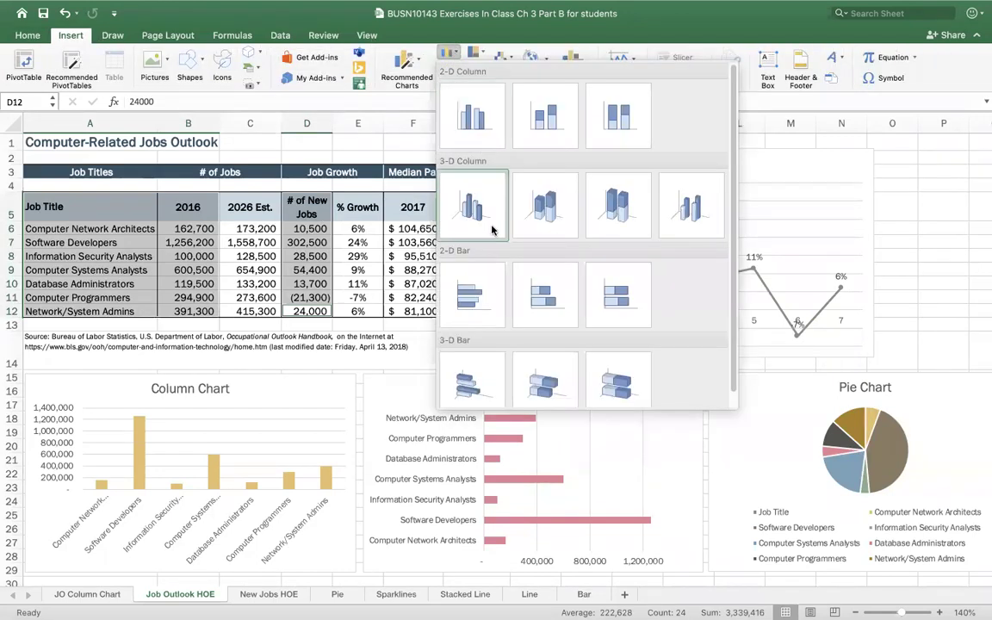
left_click(472, 294)
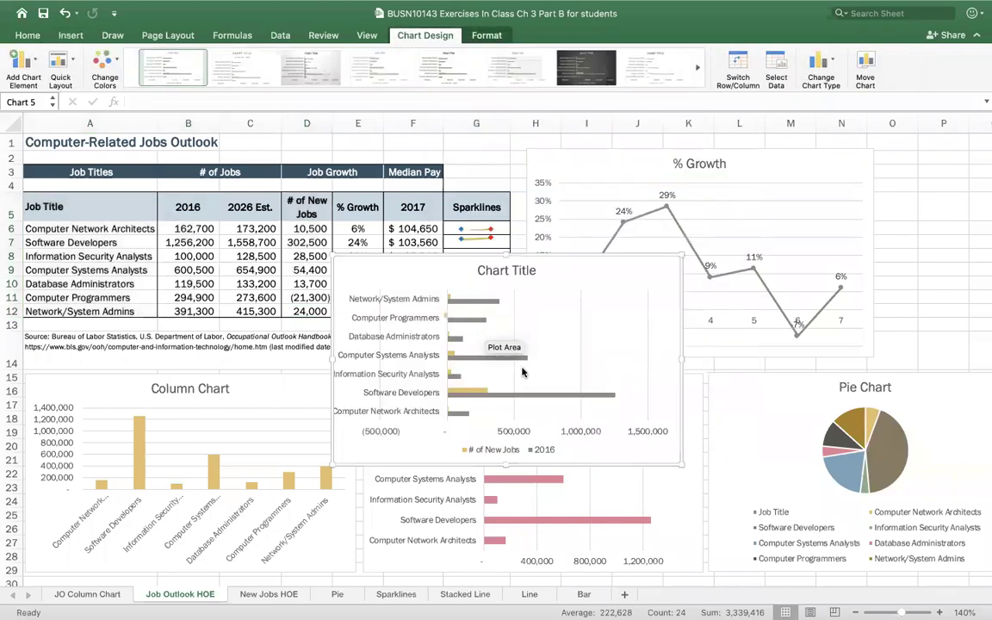
Move the new bar chart beside the Projected Number of Jobs chart and enlarge it
left_click_drag(584, 277, 585, 492)
scroll(576, 323, "down", 3)
scroll(577, 322, "down", 4)
left_click_drag(580, 317, 575, 476)
scroll(575, 476, "down", 10)
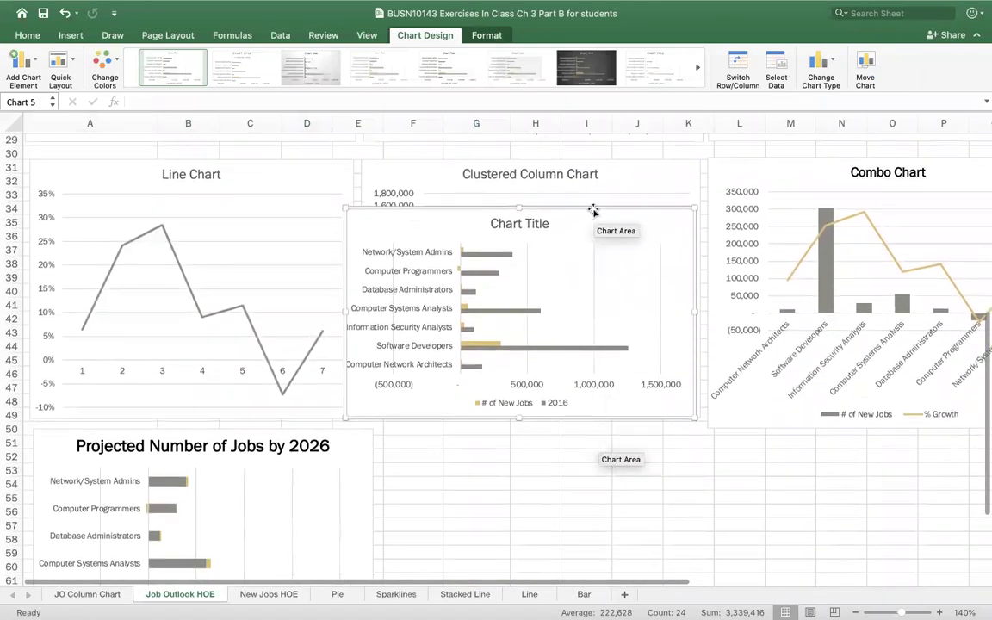
left_click_drag(591, 212, 641, 441)
scroll(806, 428, "down", 5)
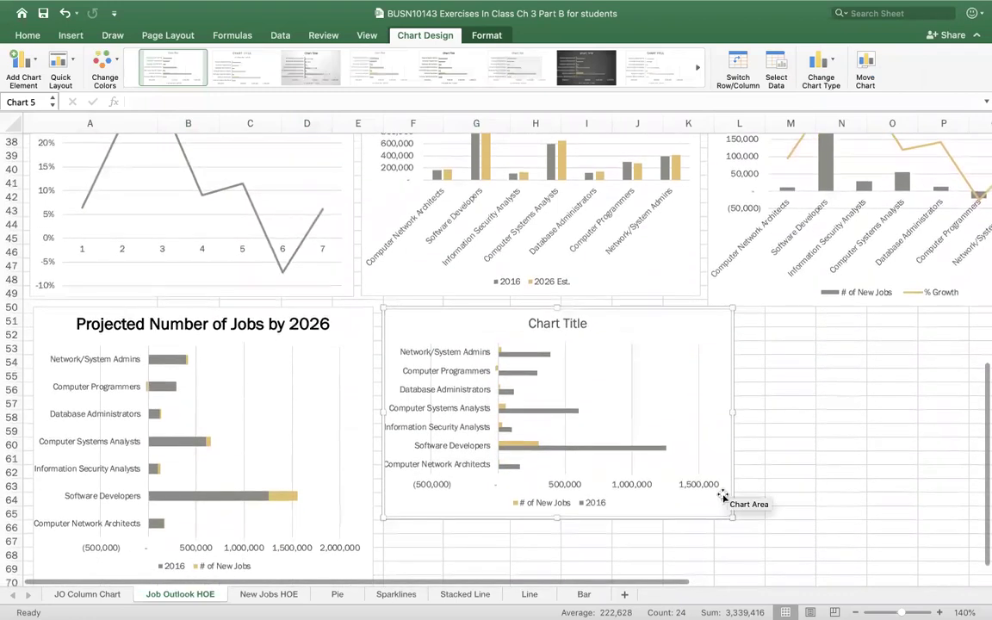
left_click_drag(732, 519, 769, 581)
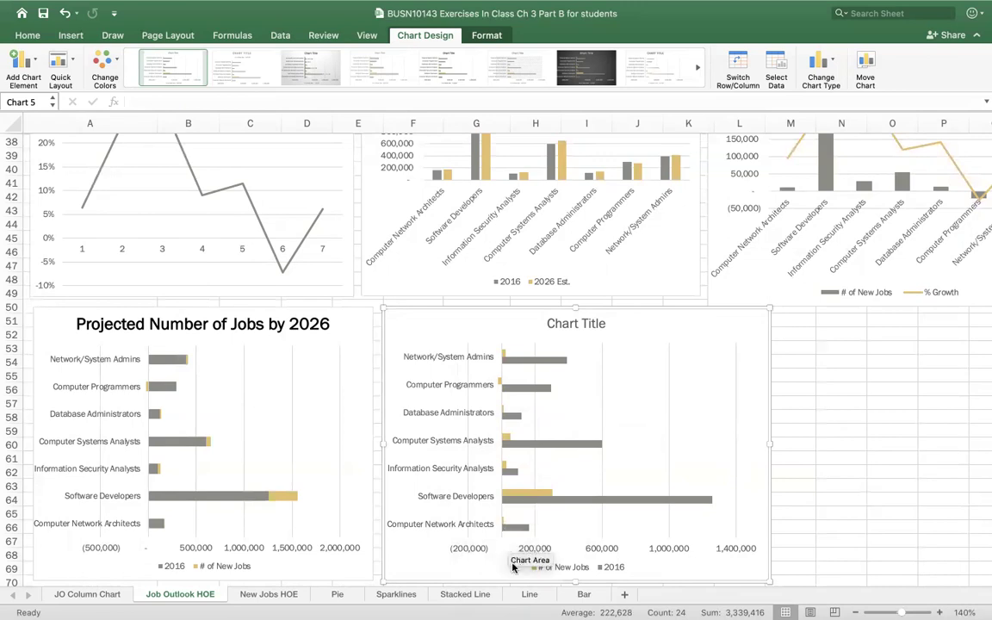
Set the bar chart's horizontal axis minimum to -5000 and close the Format Axis pane
double_click(533, 550)
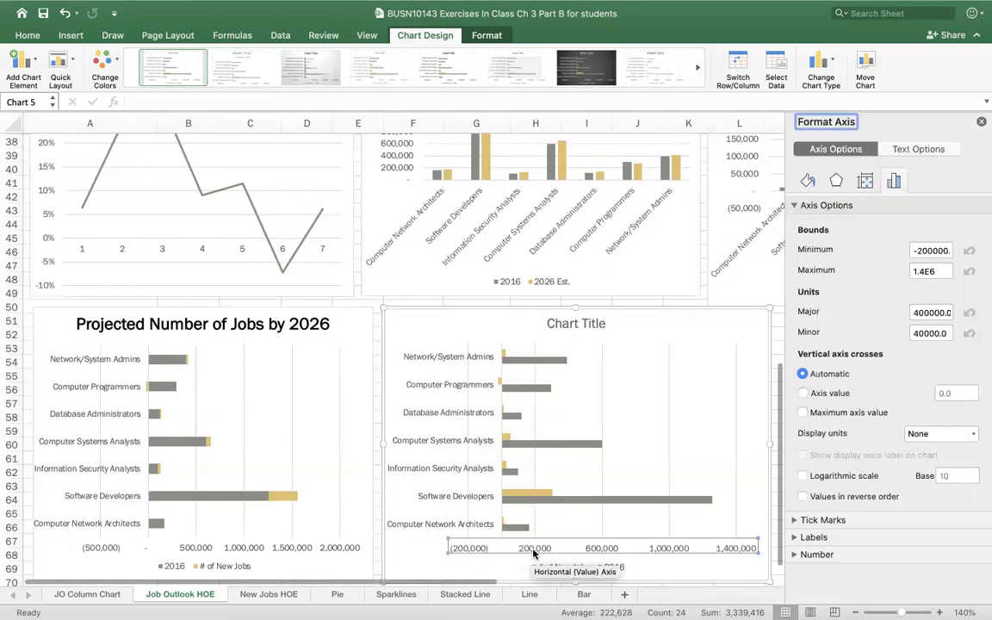
left_click(918, 250)
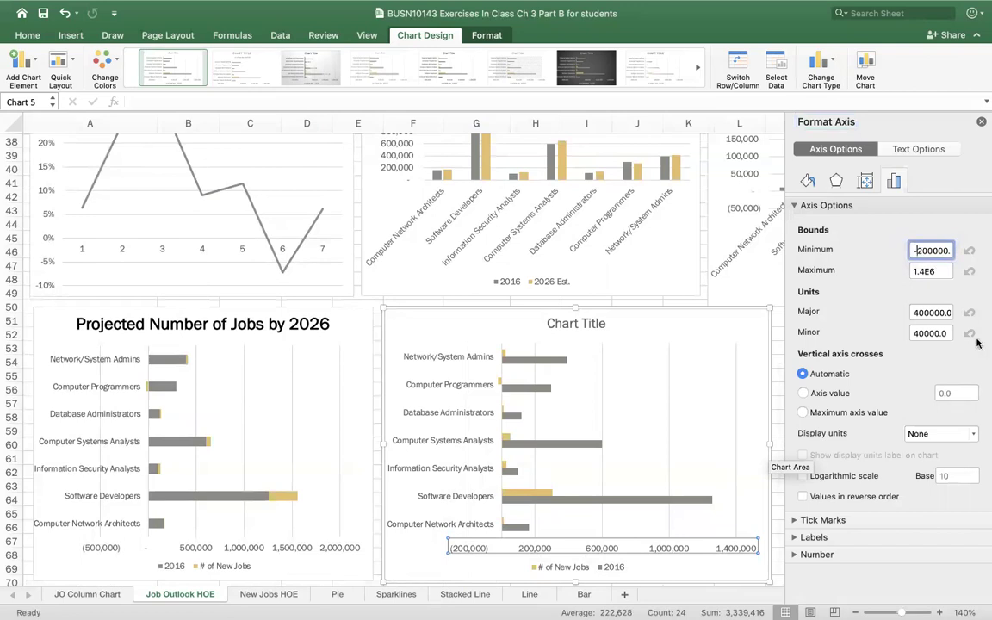
key("Right")
key("Right")
key("Return")
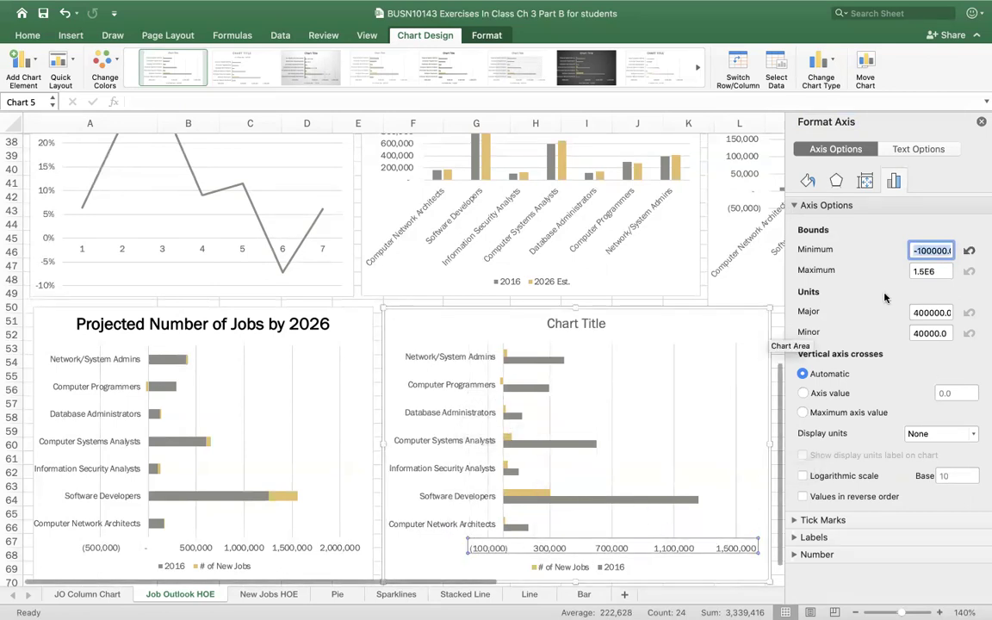
left_click(916, 250)
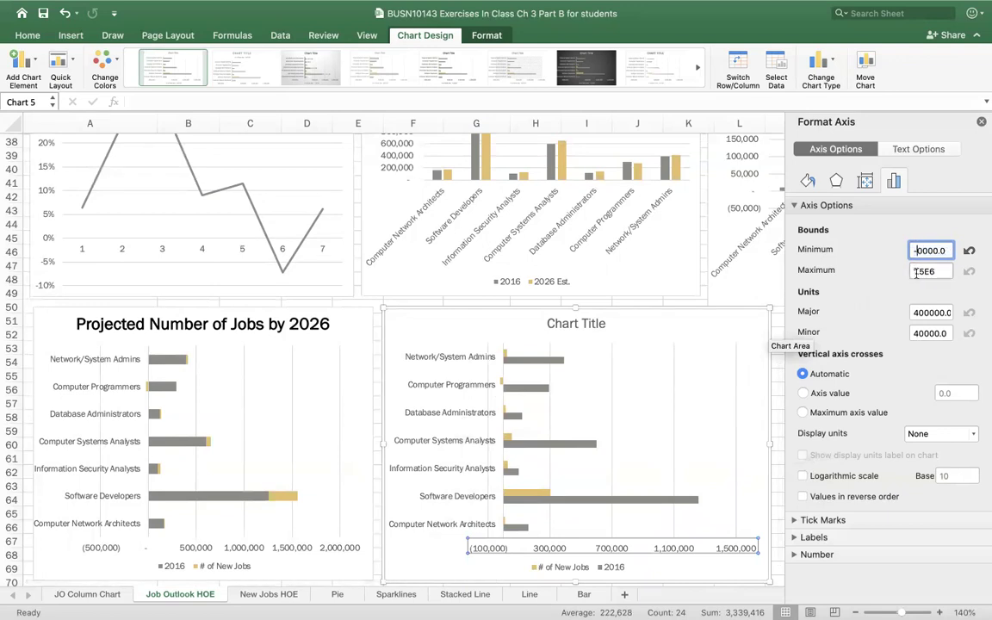
type("5")
key("Return")
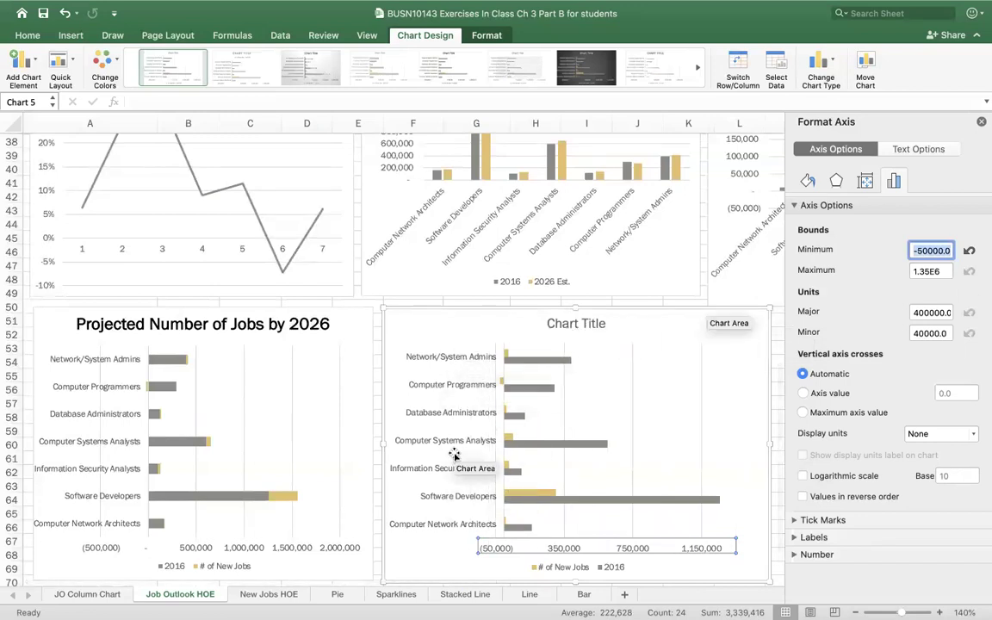
left_click(933, 249)
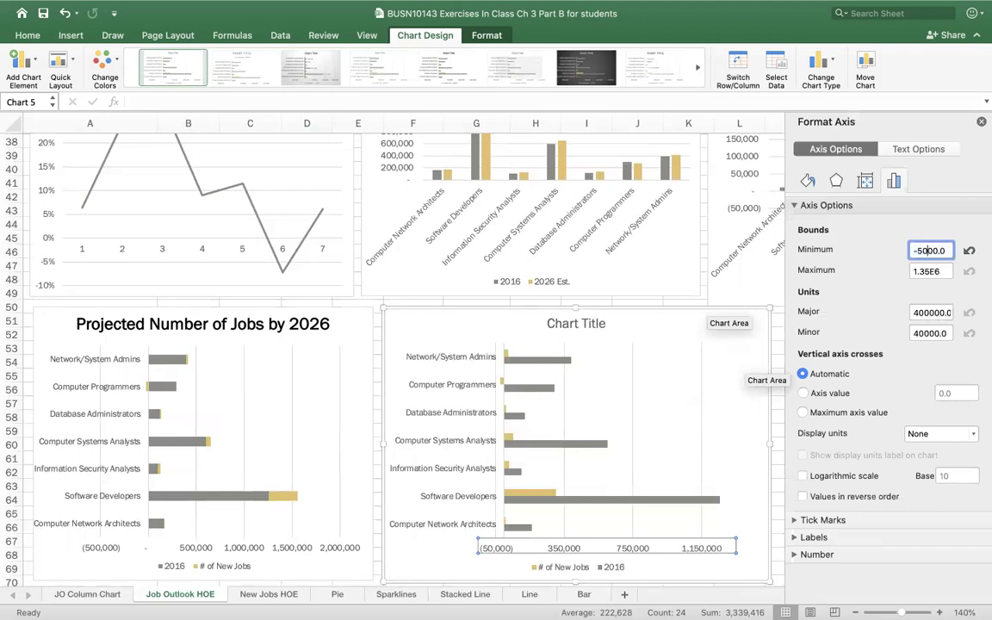
key("Return")
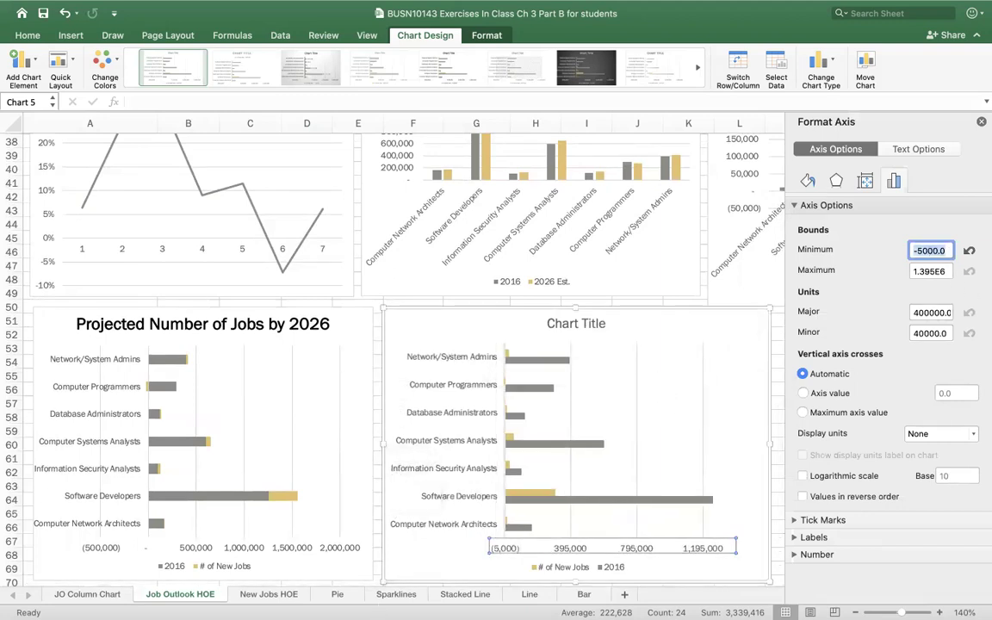
left_click(981, 122)
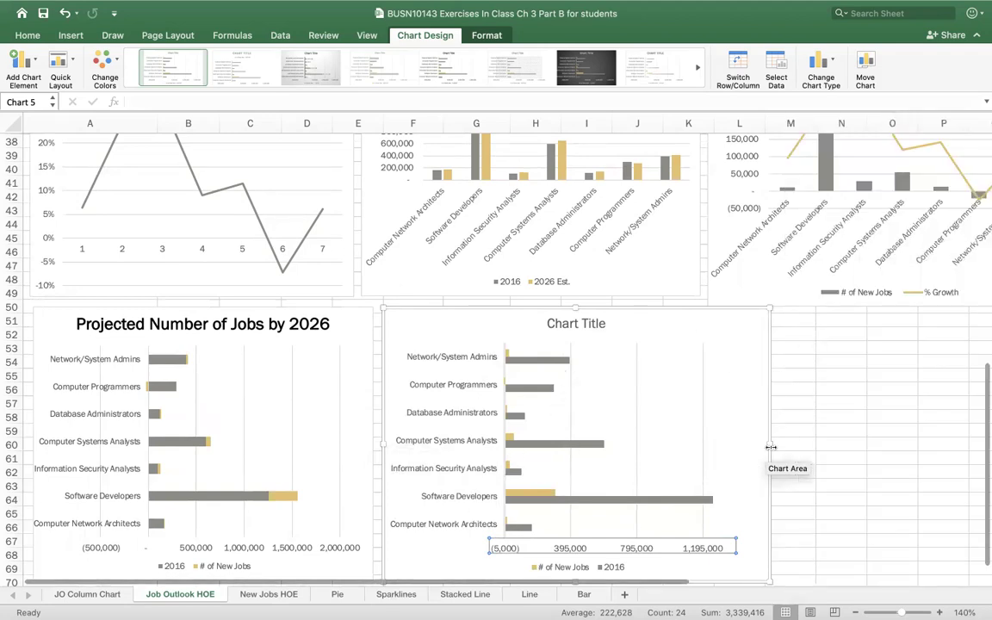
Widen the bar chart and add Outside End data labels to its bars
left_click_drag(830, 444, 961, 444)
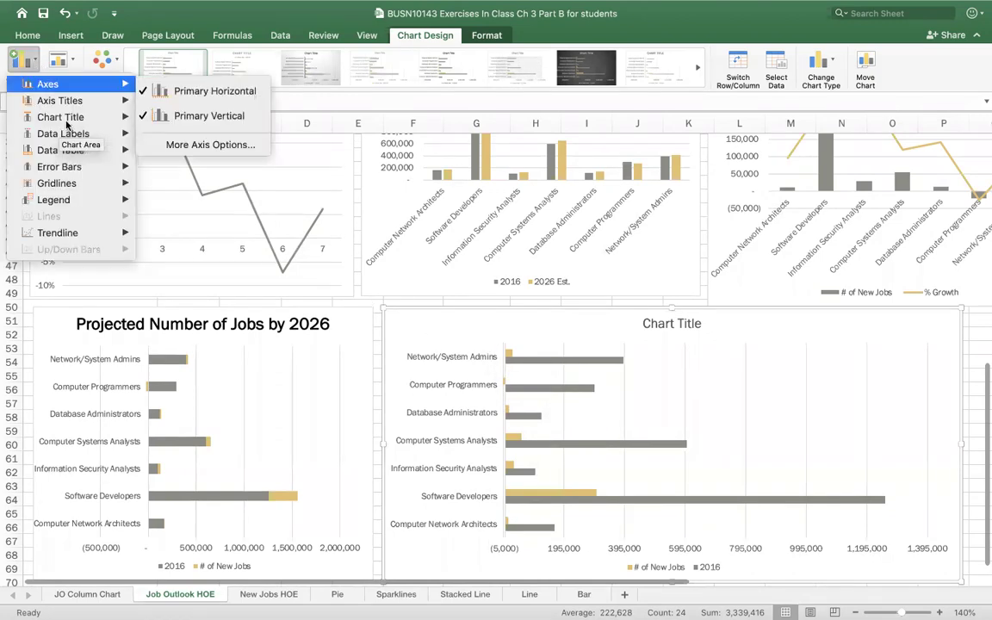
mouse_move(96, 137)
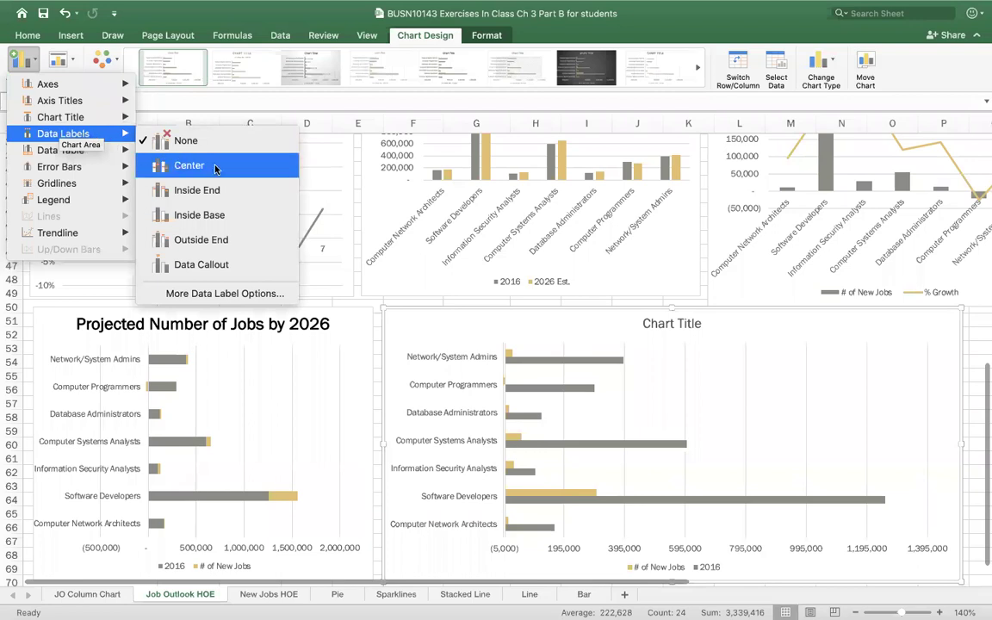
left_click(224, 247)
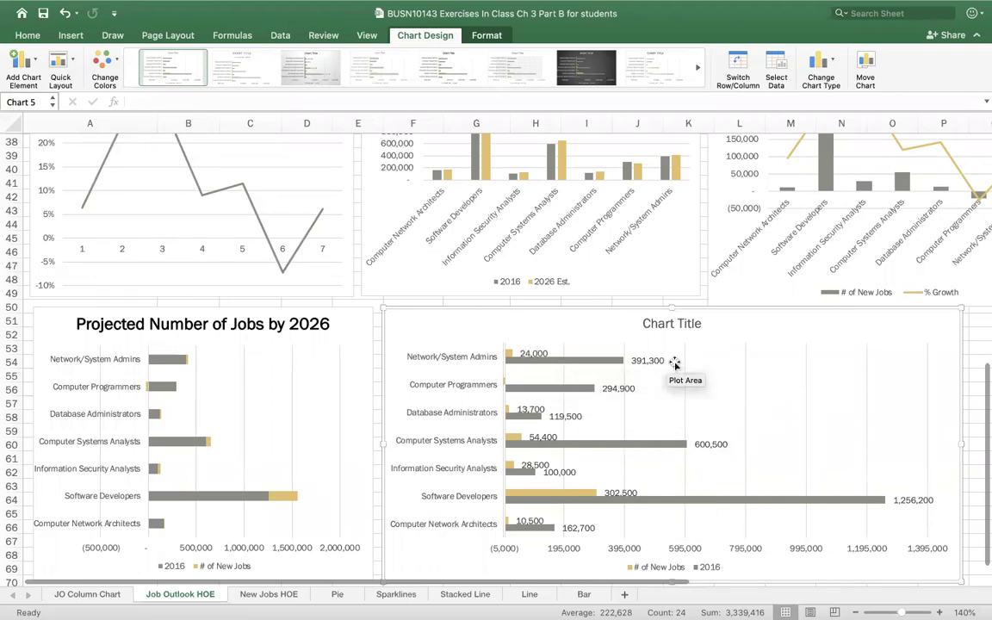
Select the whole chart and bring up the Move Chart dialog
left_click(505, 380)
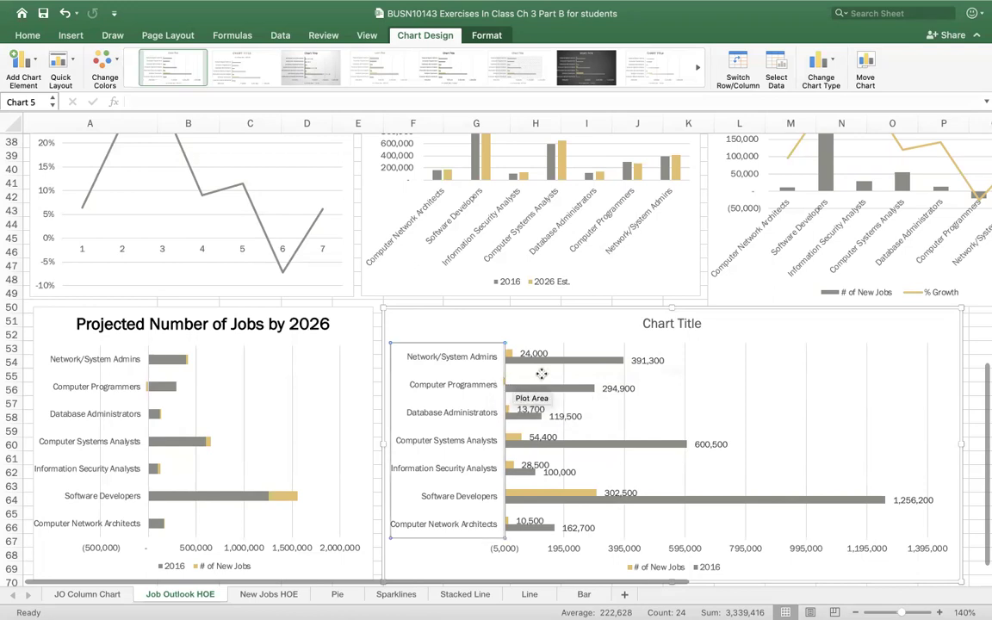
left_click(860, 331)
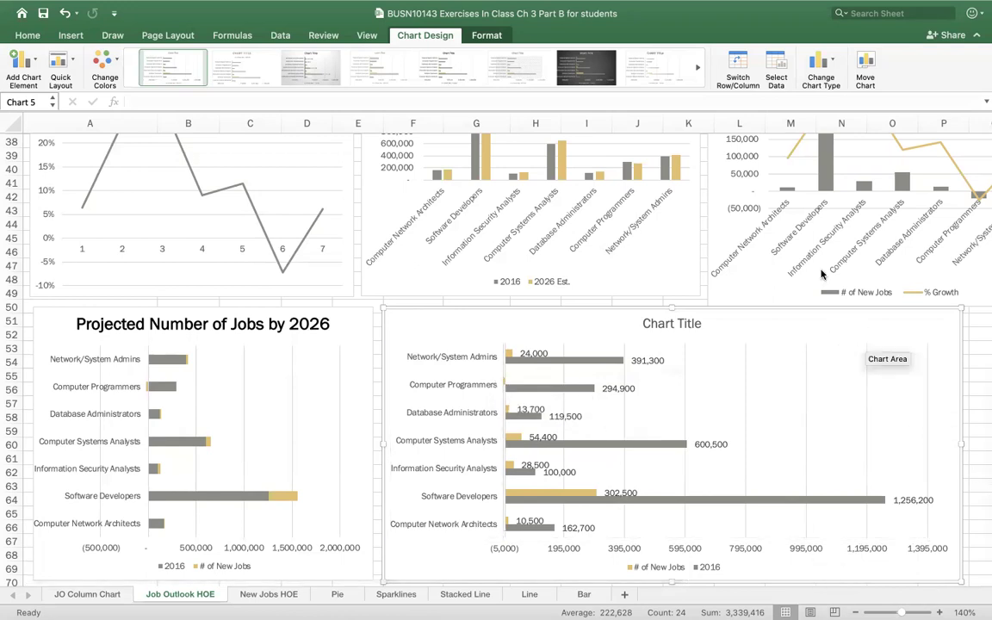
left_click(865, 69)
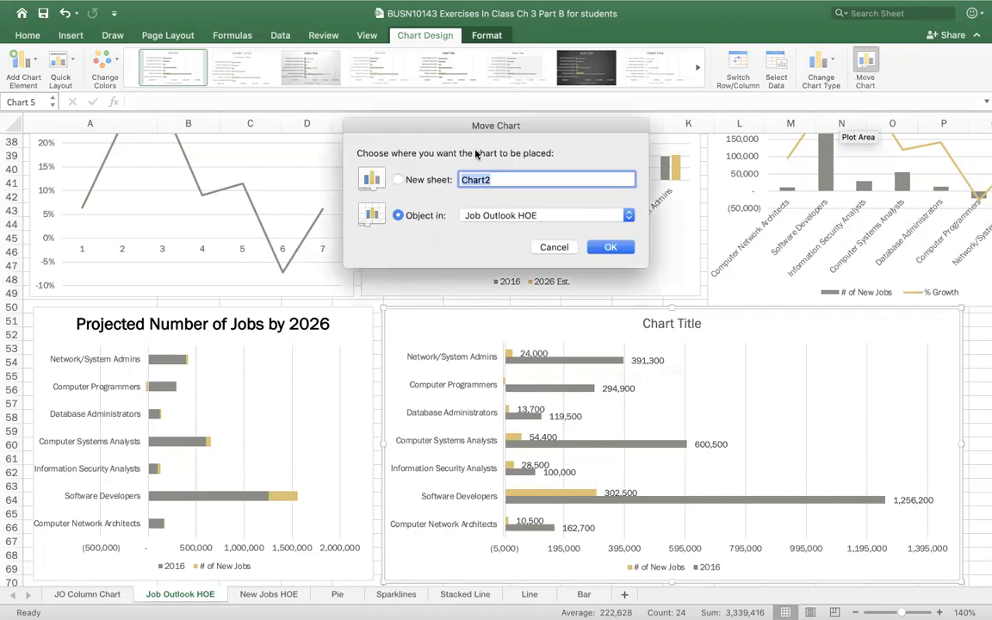
Move the labelled bar chart to a new chart sheet named 'Stacked Bar'
left_click(418, 181)
type("Stacdek")
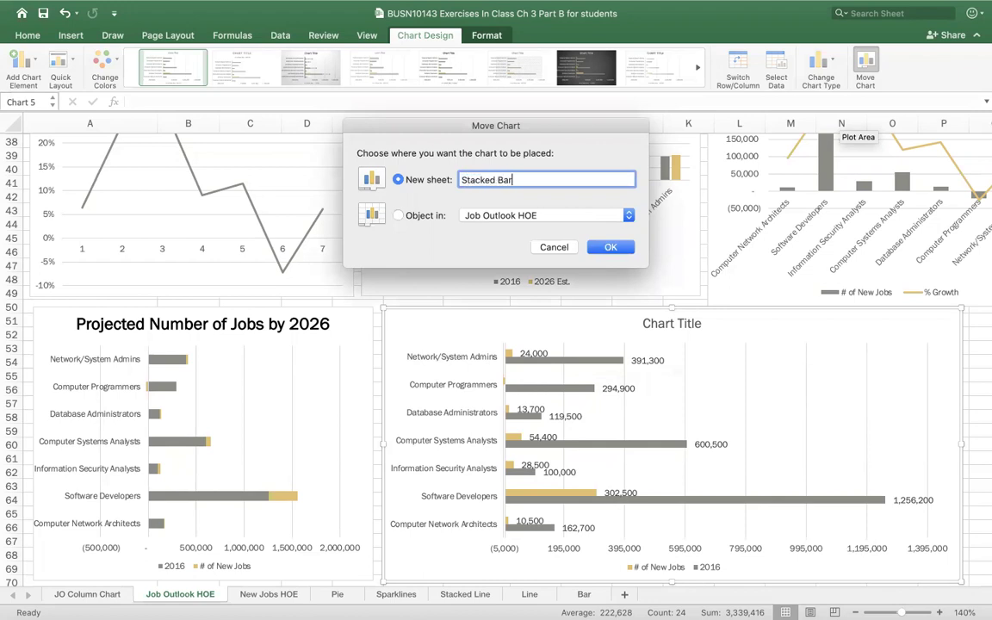
key("Return")
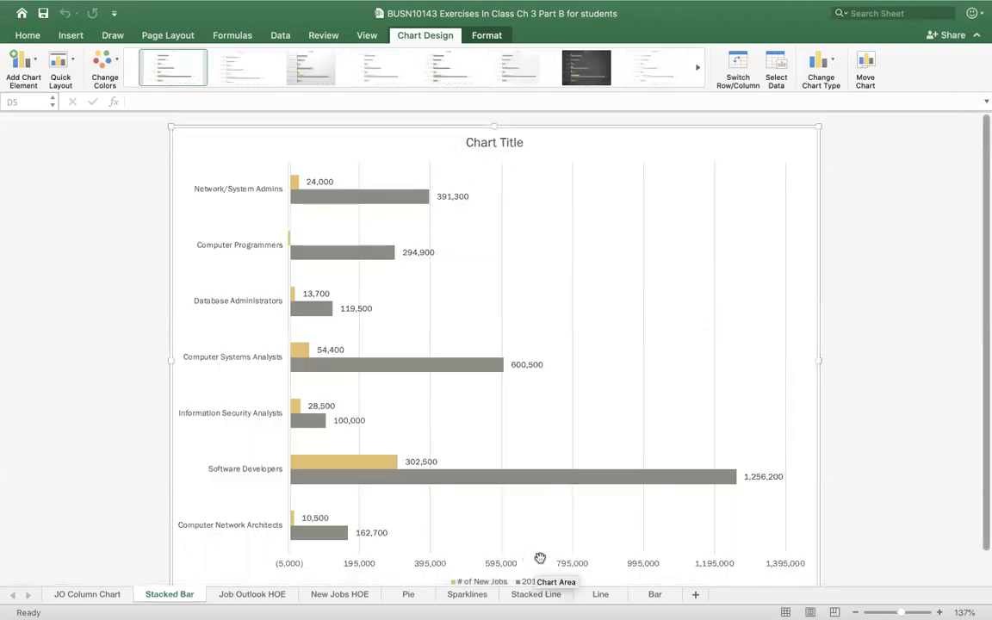
Set the horizontal value axis minimum to -50000
double_click(299, 565)
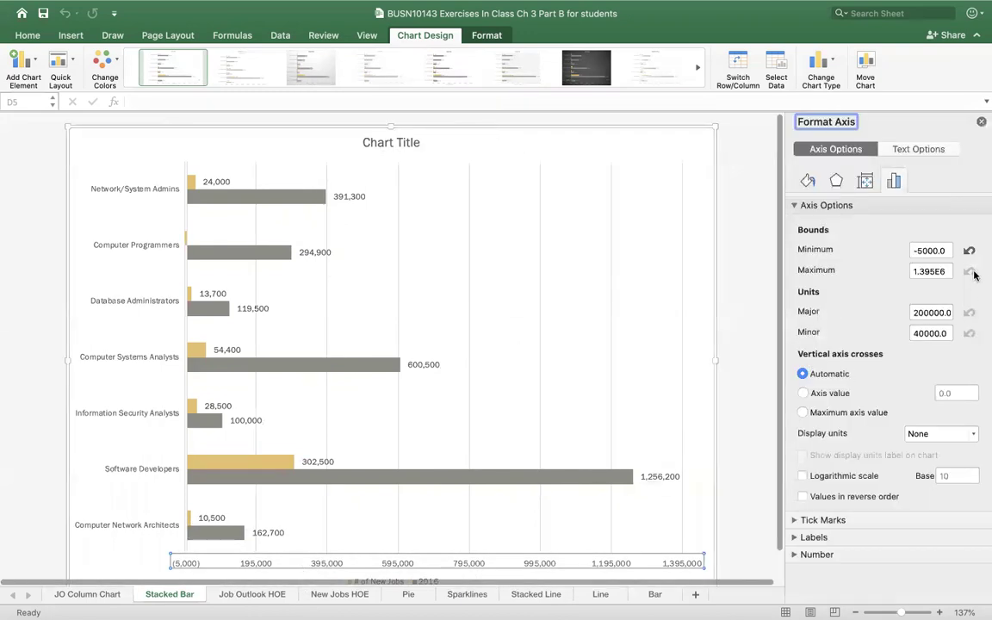
left_click(918, 249)
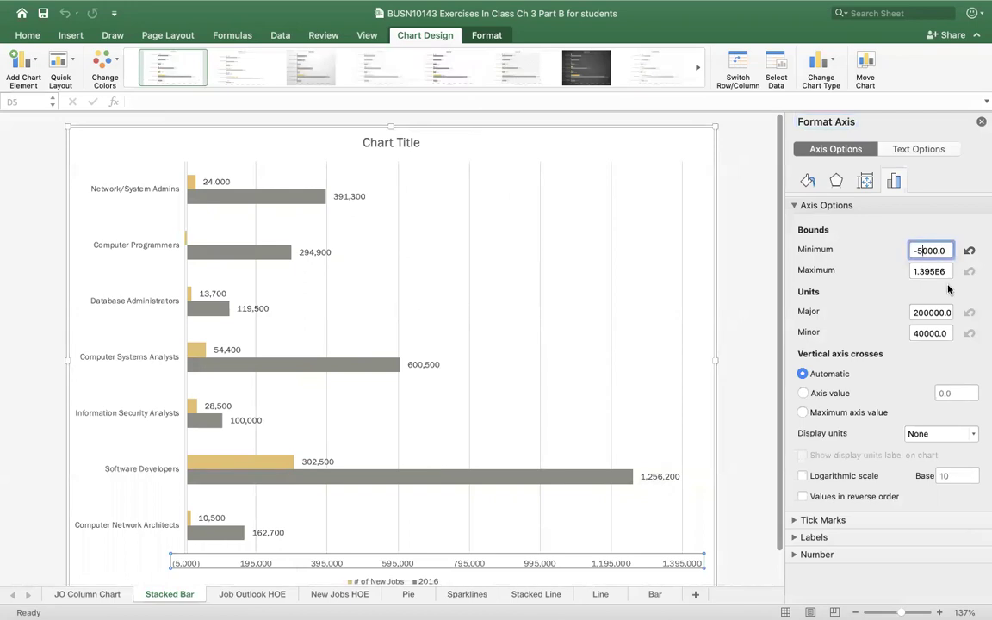
type("0")
key("Return")
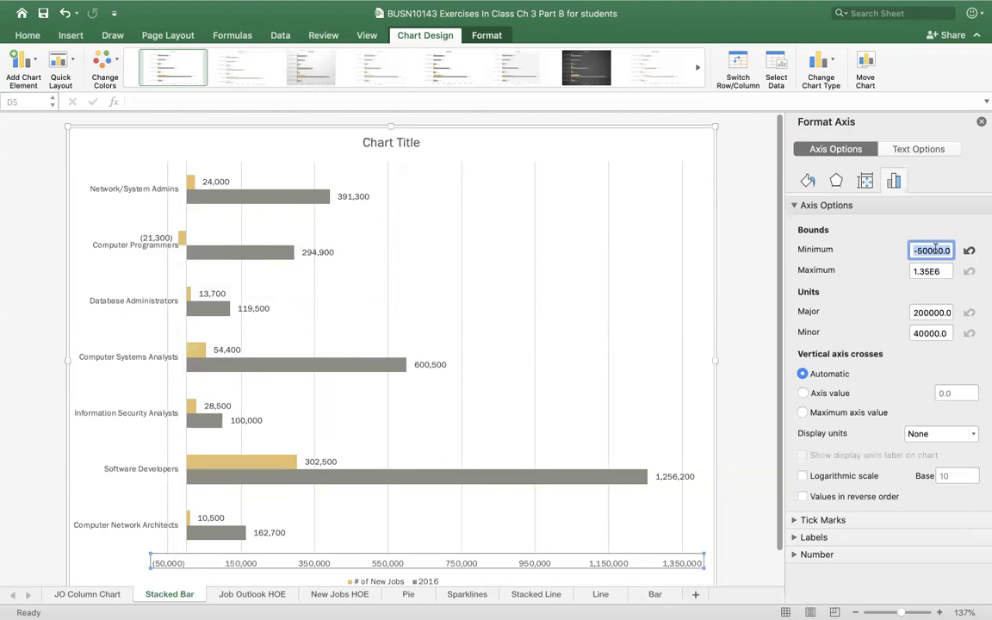
Drag the (21,300) data label beside its bar, clear of the Computer Programmers name
left_click(154, 244)
left_click(155, 235)
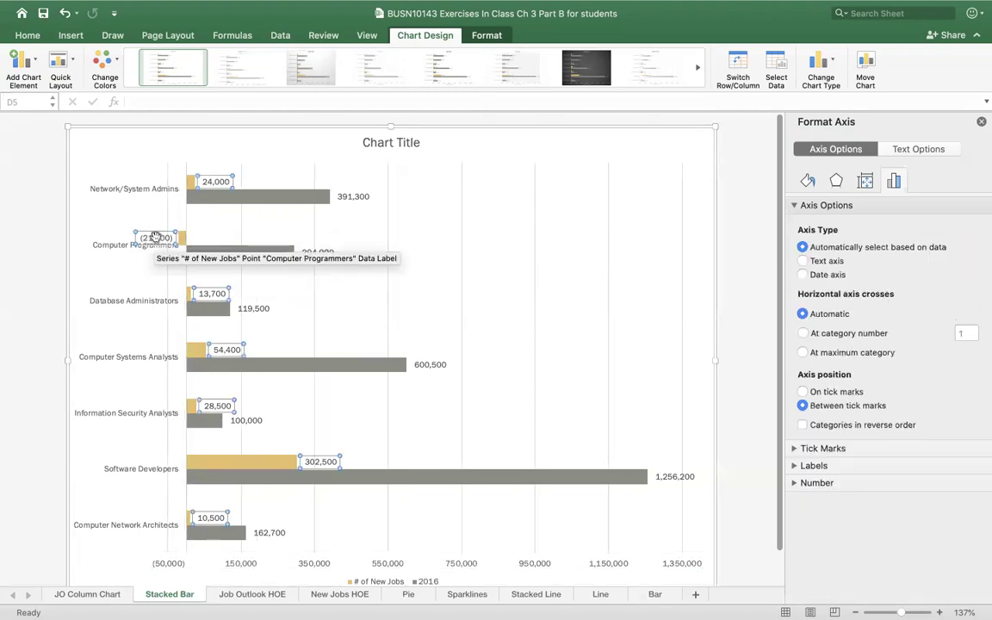
left_click(155, 236)
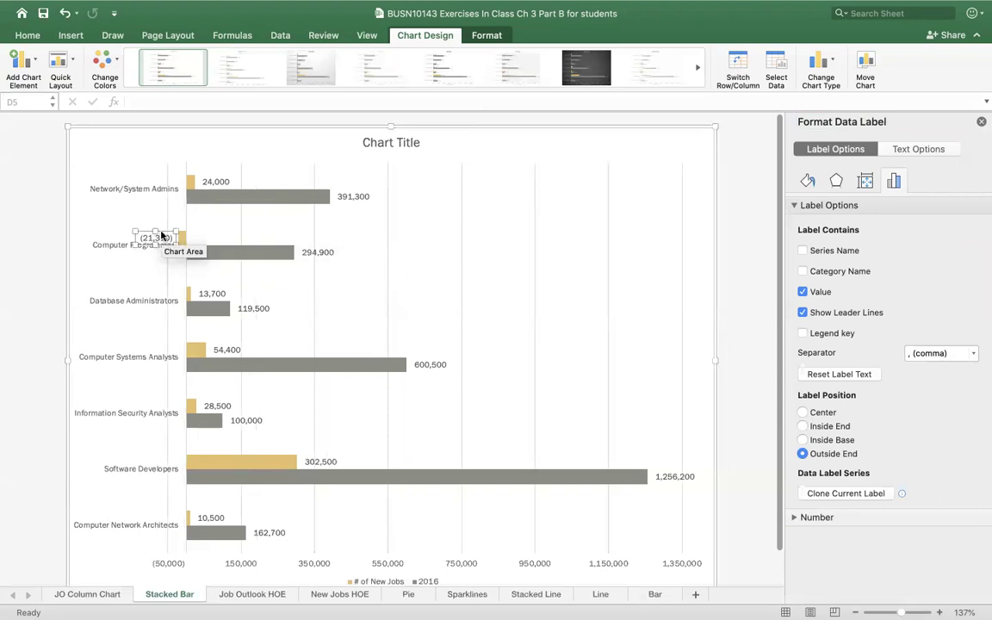
left_click_drag(161, 232, 215, 222)
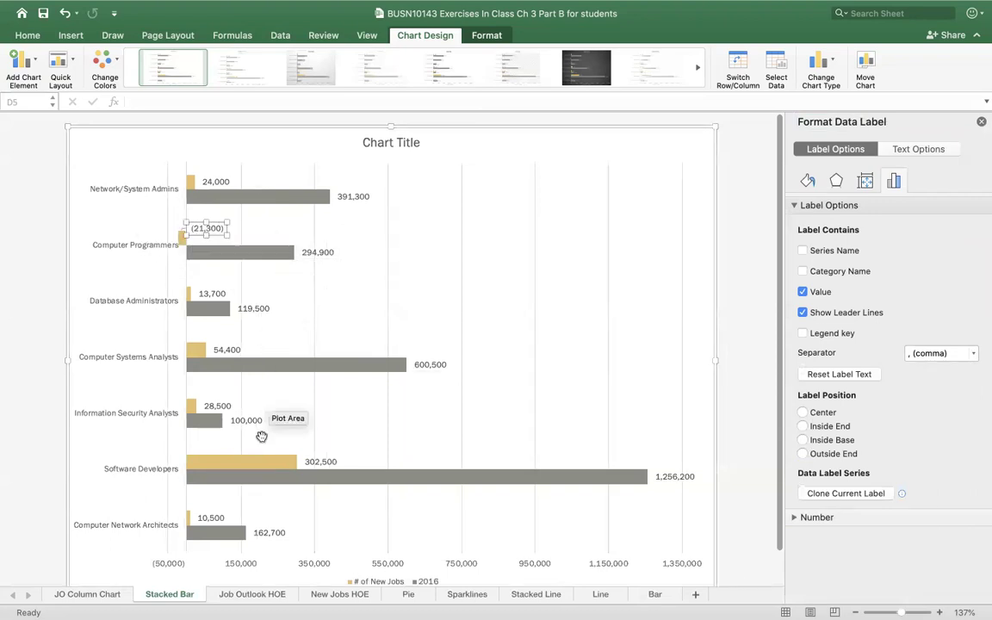
left_click(337, 318)
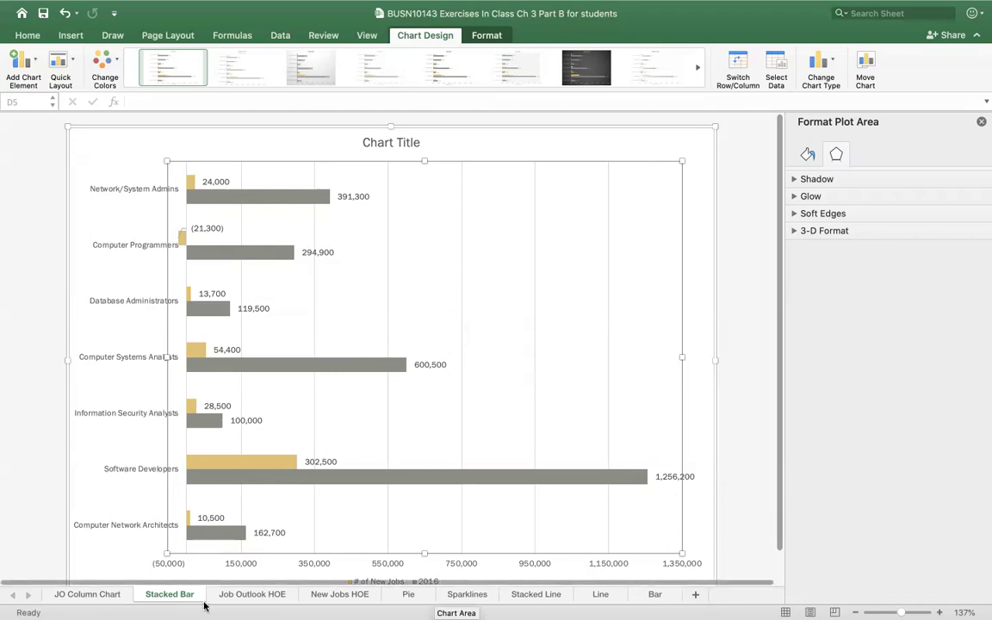
Go to the Job Outlook HOE sheet, close the Format Shape pane, and browse its line, column and combo charts
left_click(257, 598)
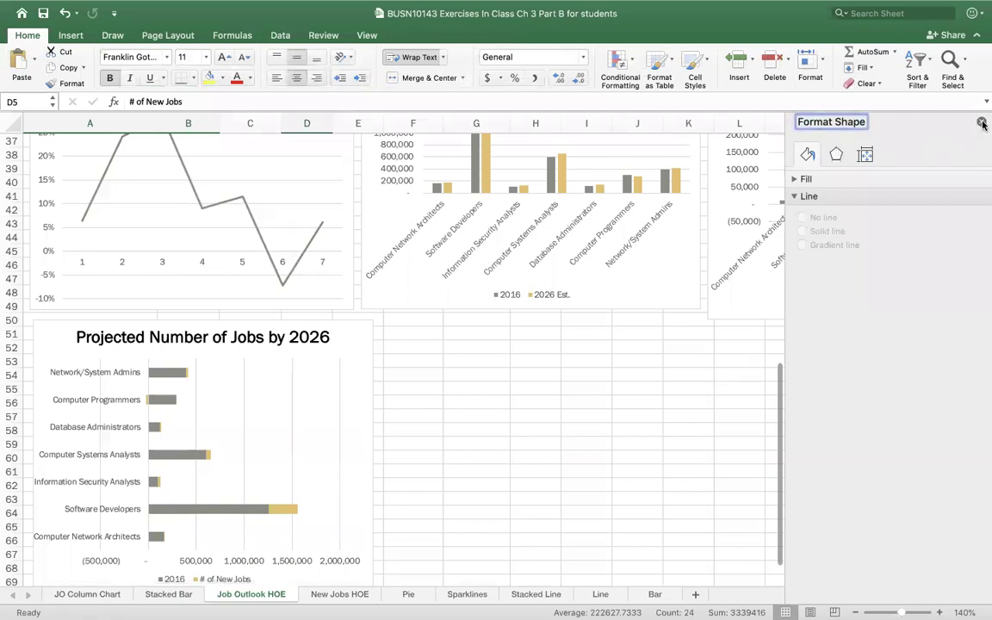
left_click(981, 124)
scroll(361, 417, "up", 15)
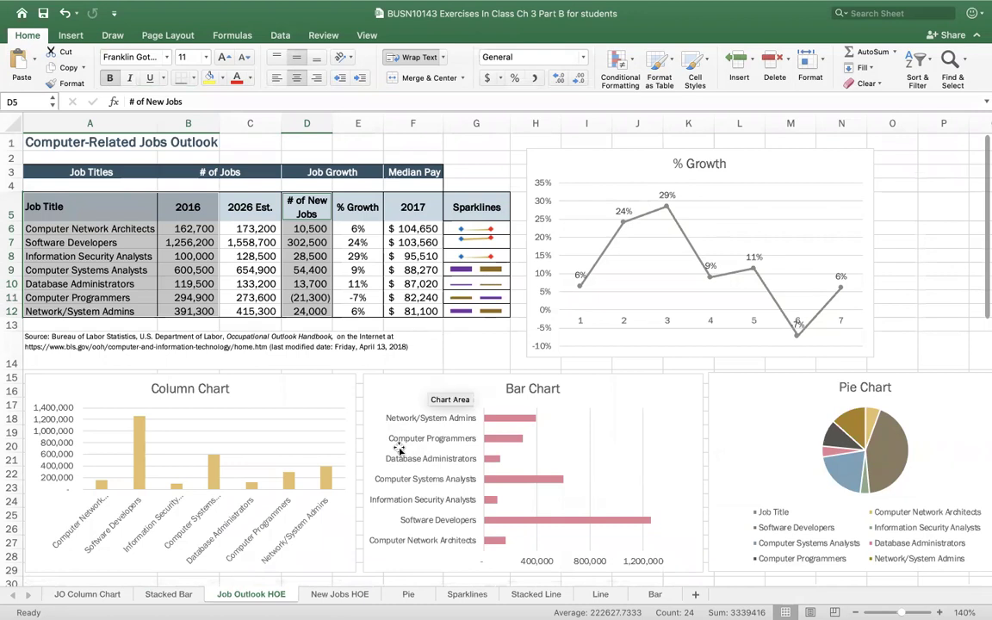
scroll(400, 450, "down", 5)
scroll(400, 451, "down", 3)
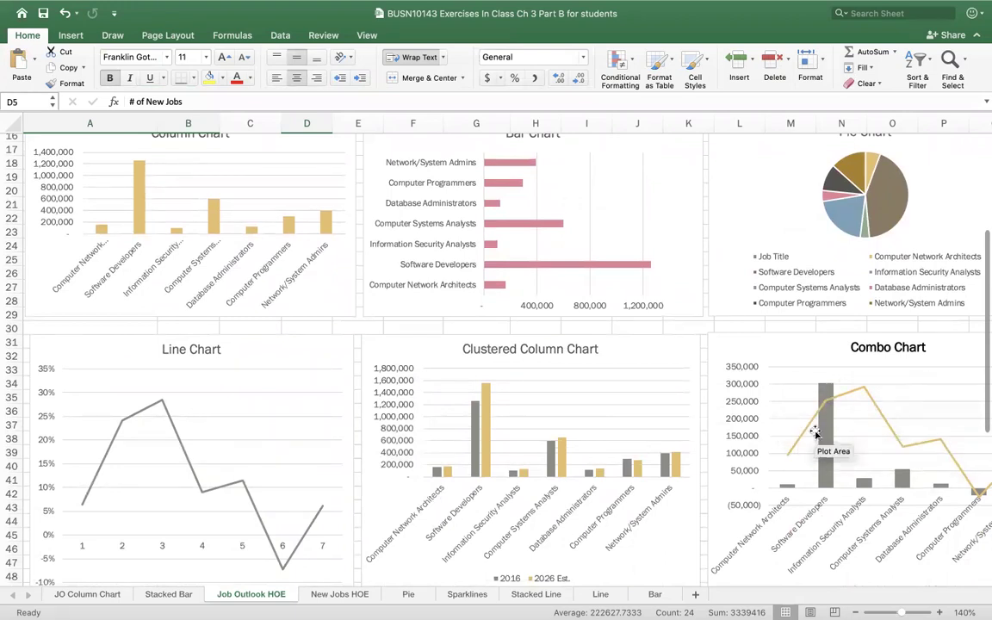
scroll(771, 433, "down", 1)
scroll(771, 433, "down", 10)
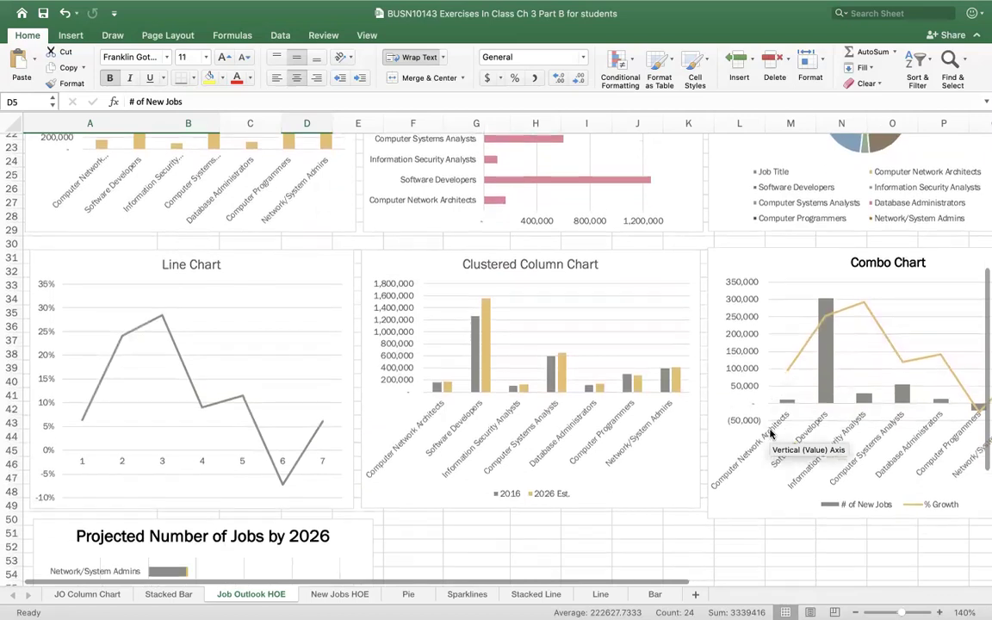